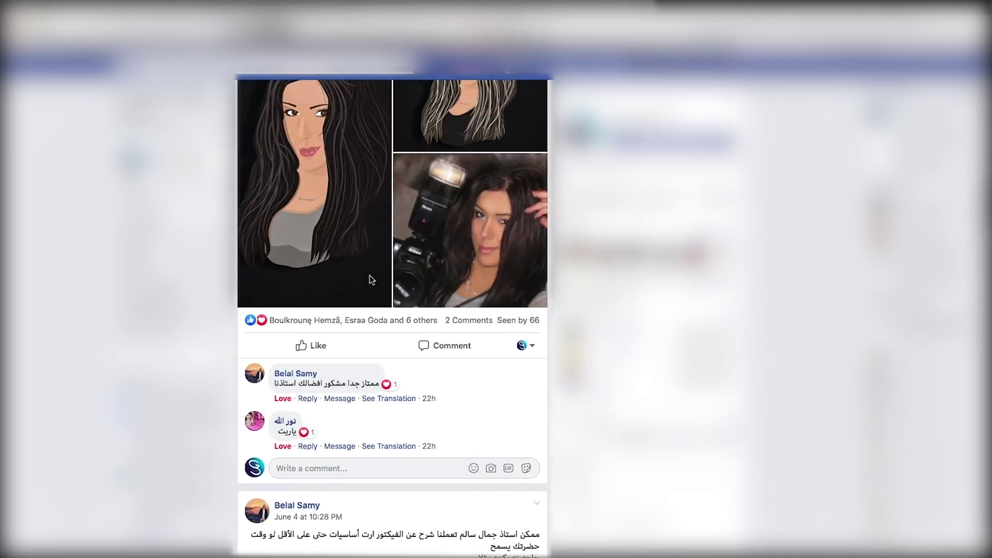
- Scroll through the Facebook feed before bringing up mohamed-salah-bilder9.jpg in Photoshop
{"action": "scroll", "coordinate": [370, 279], "scroll_direction": "down", "scroll_amount": 6}
{"action": "scroll", "coordinate": [385, 361], "scroll_direction": "down", "scroll_amount": 2}
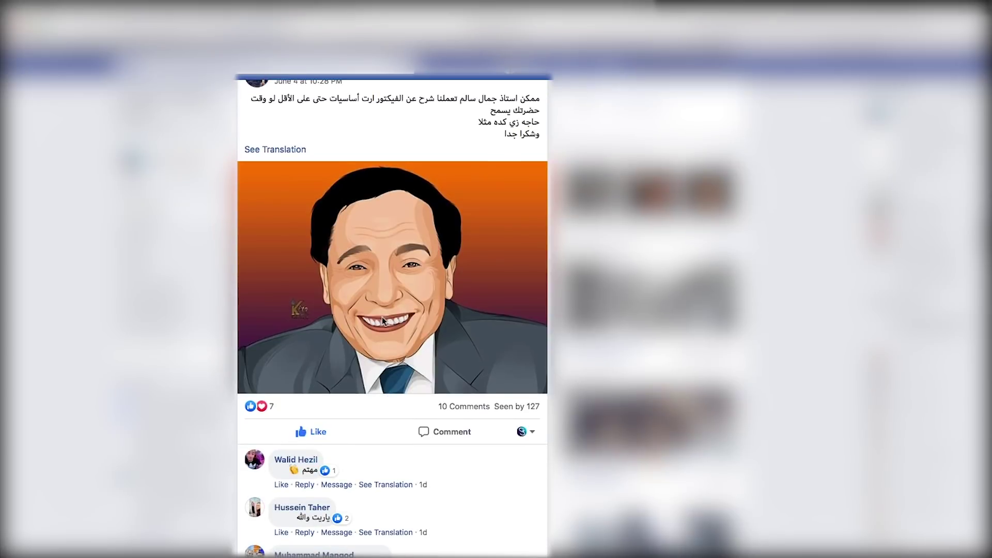
{"action": "scroll", "coordinate": [426, 334], "scroll_direction": "down", "scroll_amount": 2}
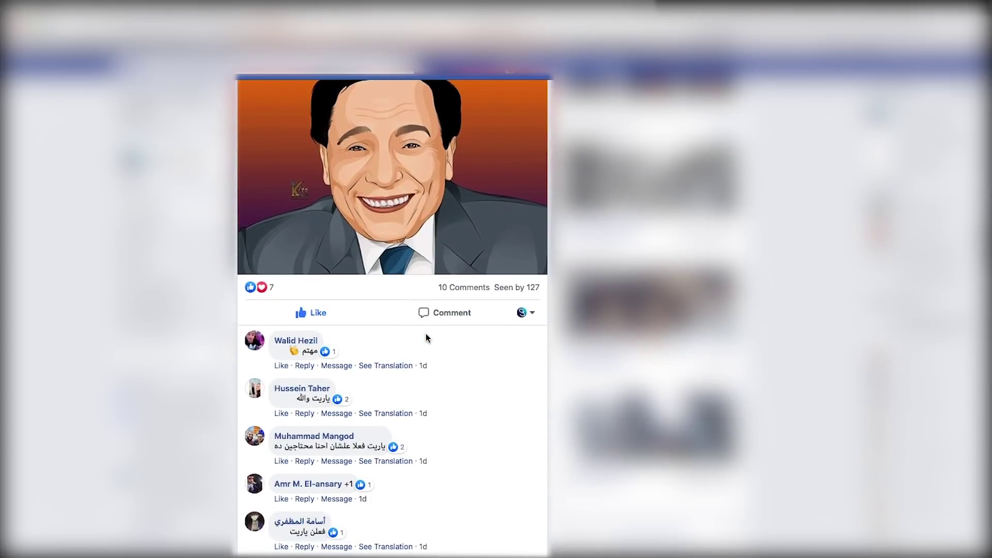
{"action": "scroll", "coordinate": [428, 341], "scroll_direction": "down", "scroll_amount": 2}
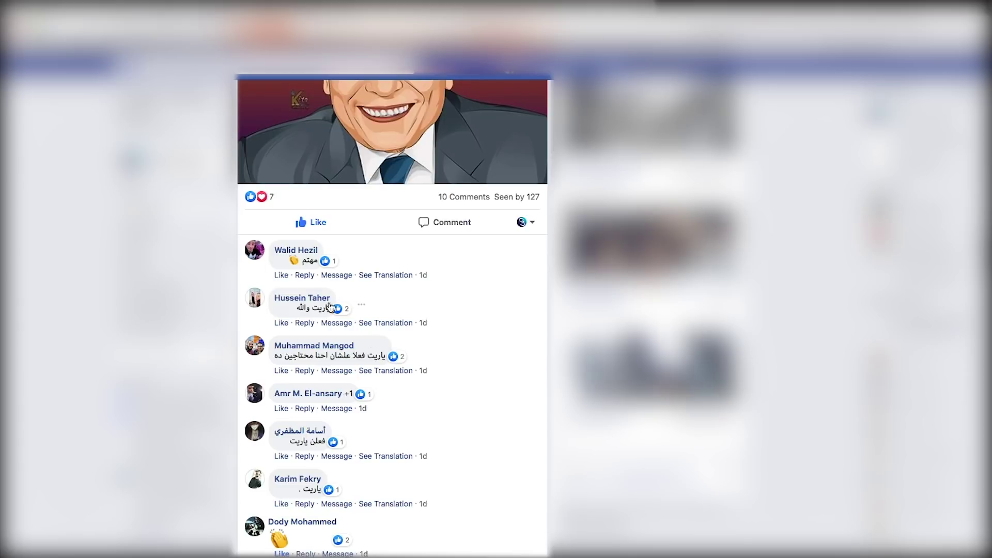
{"action": "scroll", "coordinate": [322, 346], "scroll_direction": "down", "scroll_amount": 1}
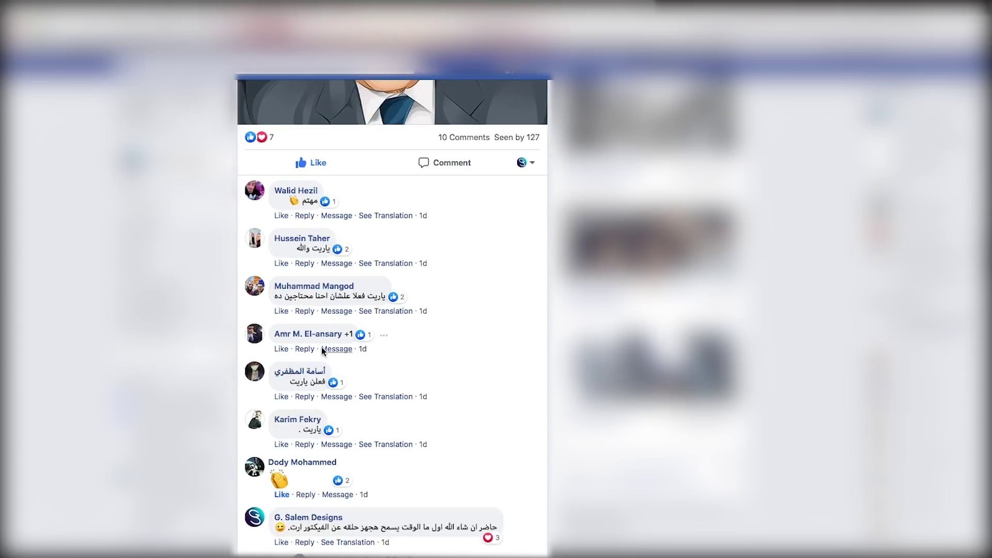
{"action": "scroll", "coordinate": [379, 391], "scroll_direction": "down", "scroll_amount": 2}
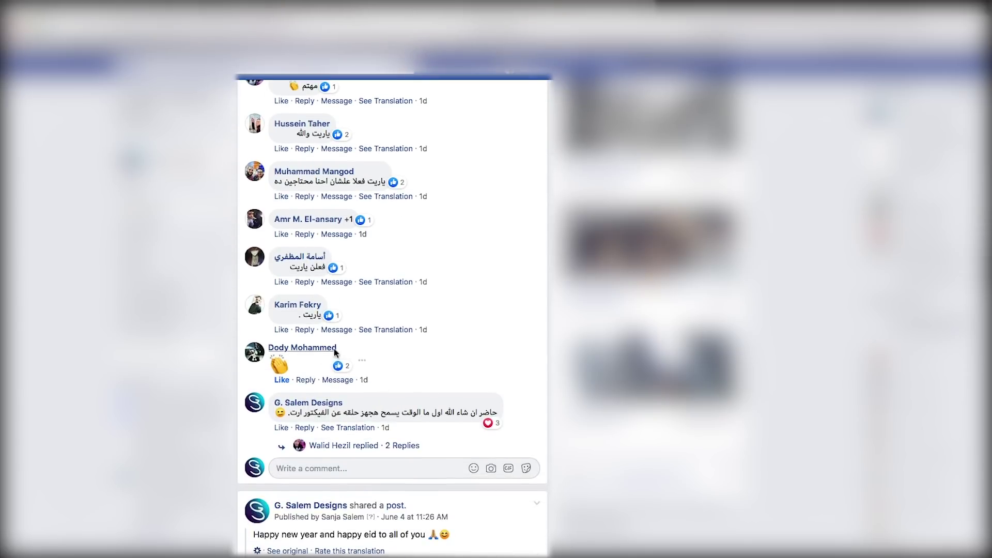
{"action": "scroll", "coordinate": [402, 382], "scroll_direction": "up", "scroll_amount": 3}
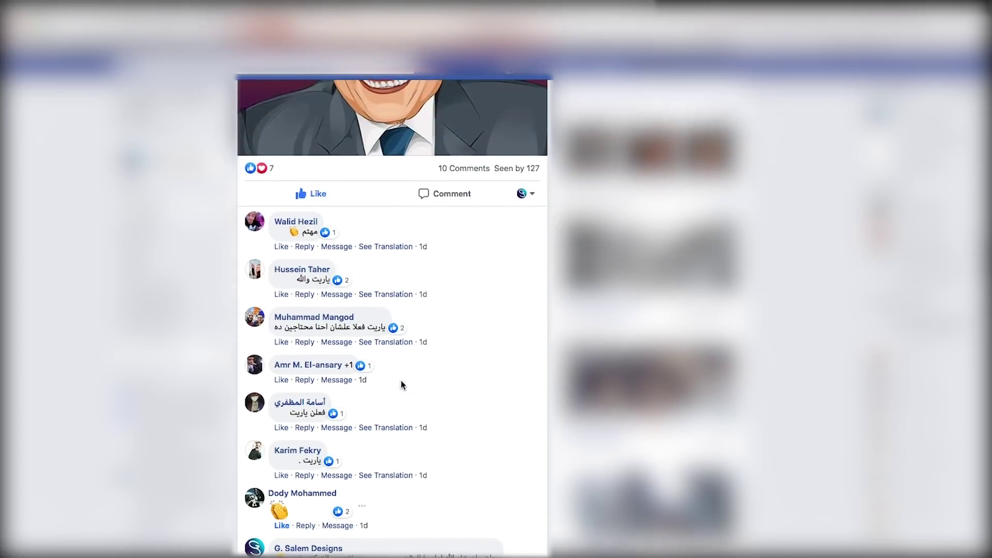
{"action": "scroll", "coordinate": [402, 382], "scroll_direction": "up", "scroll_amount": 2}
{"action": "scroll", "coordinate": [402, 369], "scroll_direction": "up", "scroll_amount": 5}
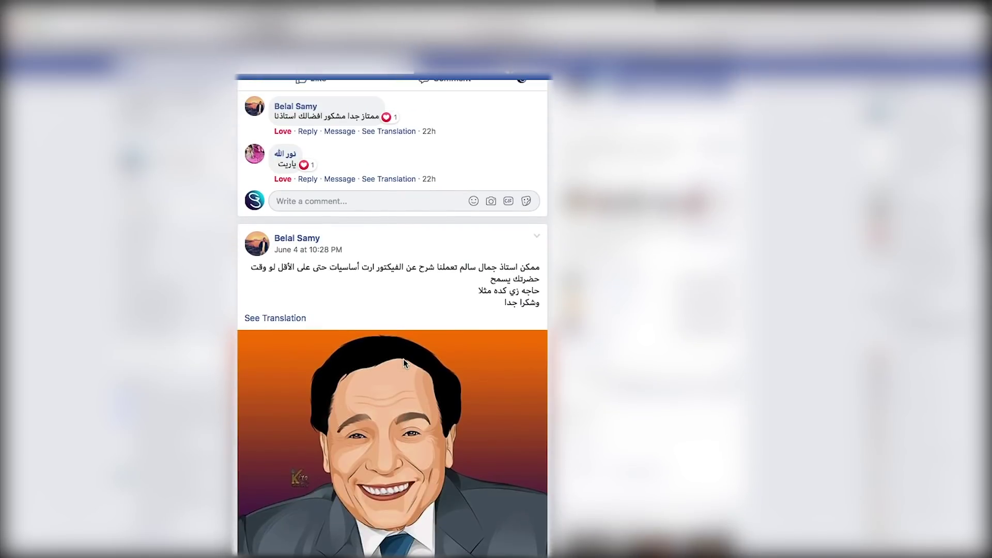
{"action": "scroll", "coordinate": [403, 359], "scroll_direction": "down", "scroll_amount": 2}
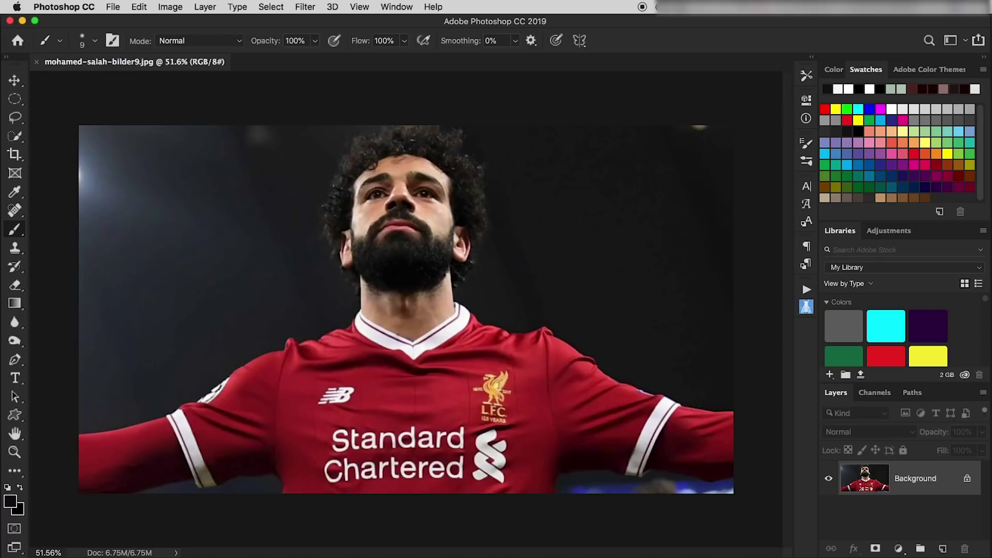
- Reset default black/white colours, enlarge the Layers panel, and run Select > Subject on the player
{"action": "key", "text": "d"}
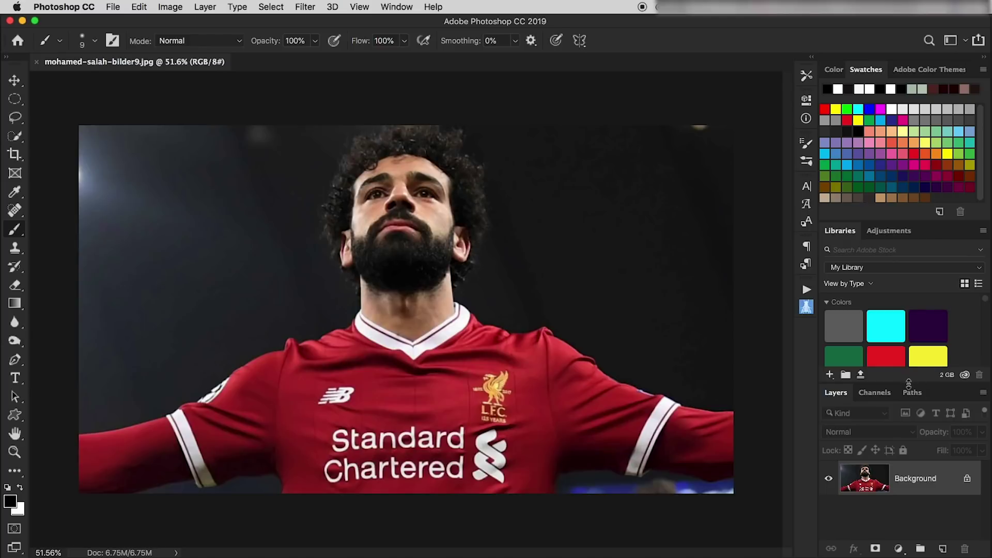
{"action": "left_click_drag", "start_coordinate": [910, 384], "coordinate": [909, 284]}
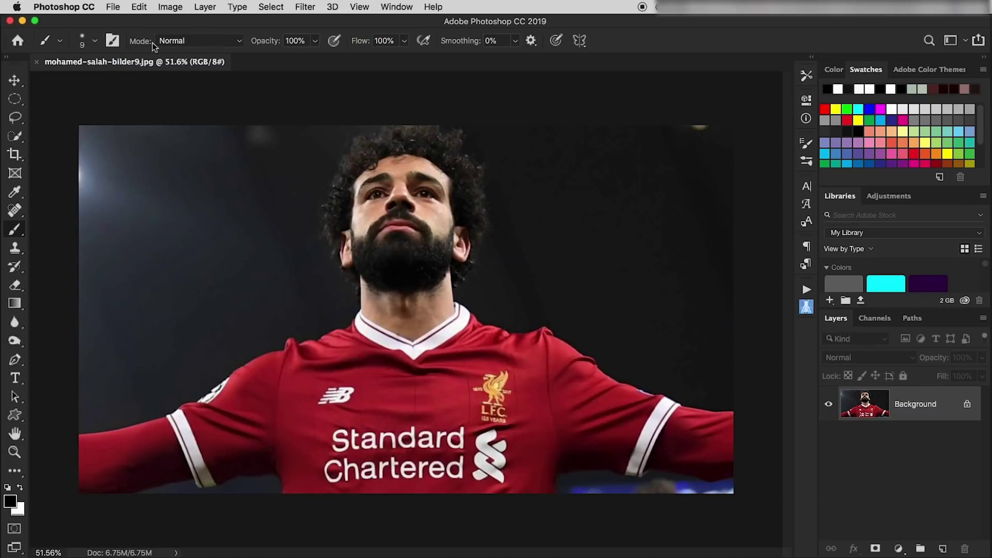
{"action": "left_click", "coordinate": [274, 7]}
{"action": "left_click", "coordinate": [281, 155]}
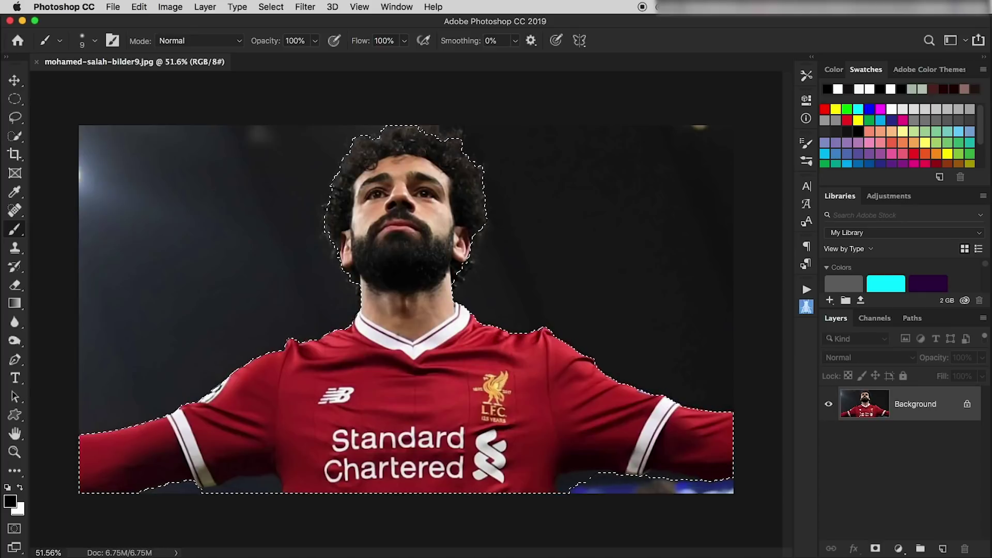
- Switch to the Quick Selection tool in subtract mode to trim stray areas from the selection
{"action": "left_click", "coordinate": [15, 136]}
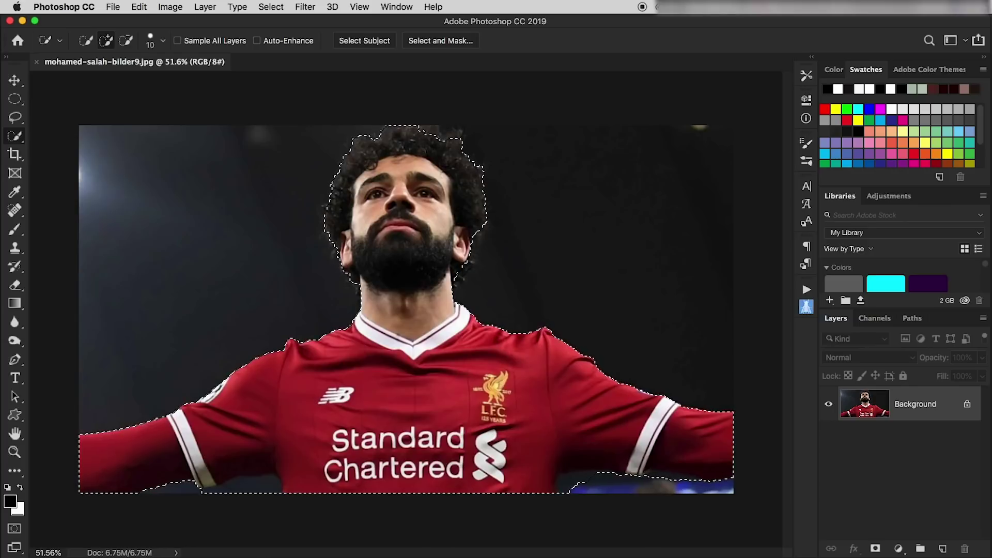
{"action": "key", "text": "alt"}
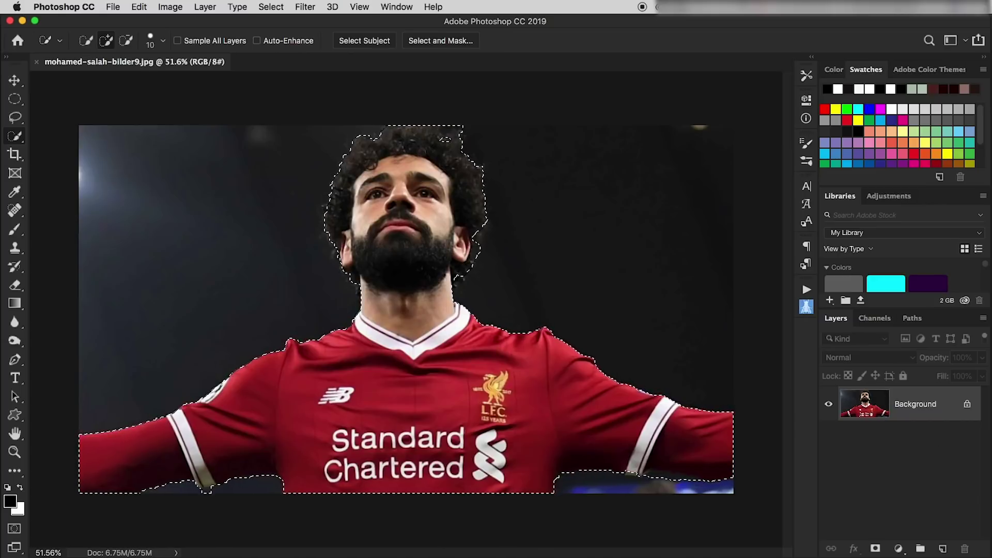
- Copy the player onto Layer 1, hide the Background, and convert Layer 1 to a smart object
{"action": "key", "text": "super+j"}
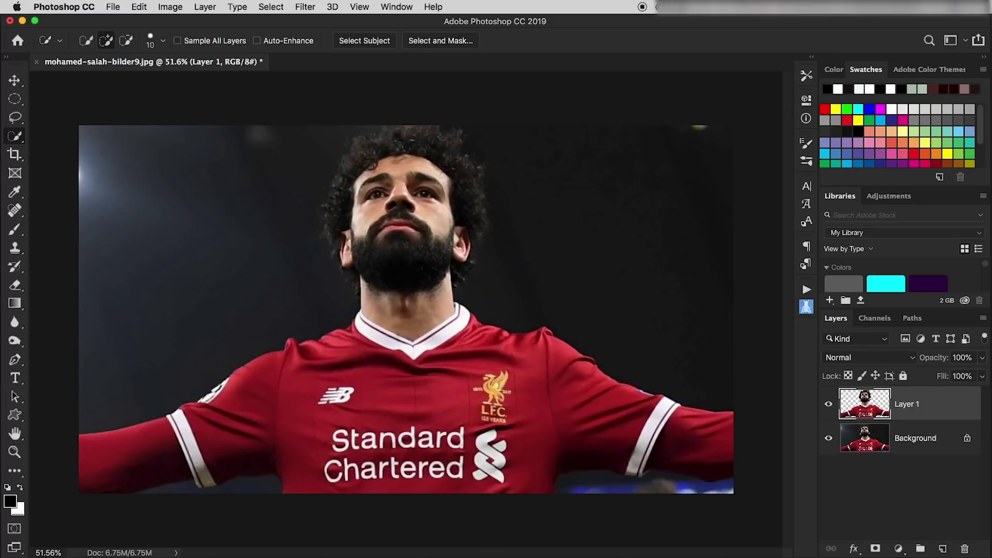
{"action": "left_click", "coordinate": [829, 438]}
{"action": "left_click", "coordinate": [829, 438]}
{"action": "left_click", "coordinate": [828, 439]}
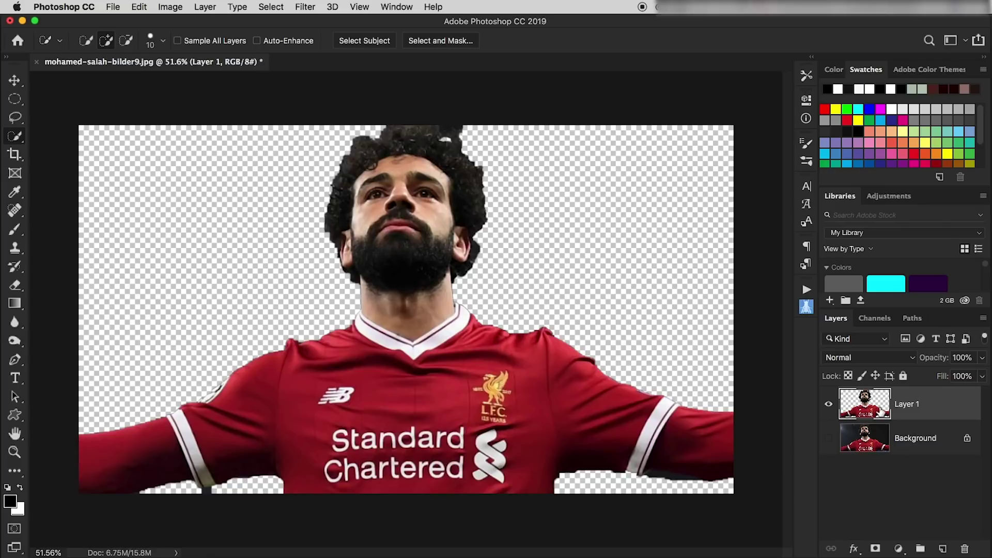
{"action": "right_click", "coordinate": [951, 405]}
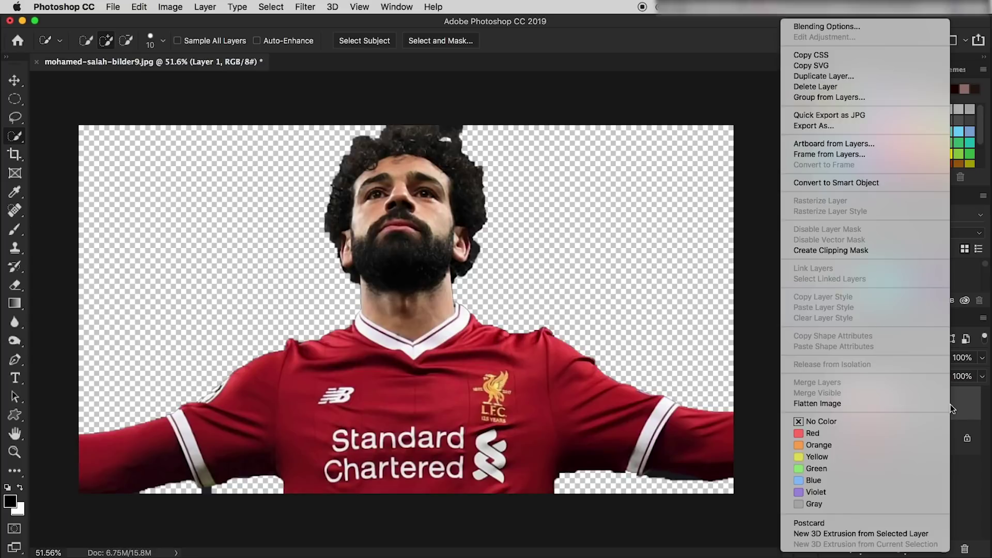
{"action": "left_click", "coordinate": [829, 184]}
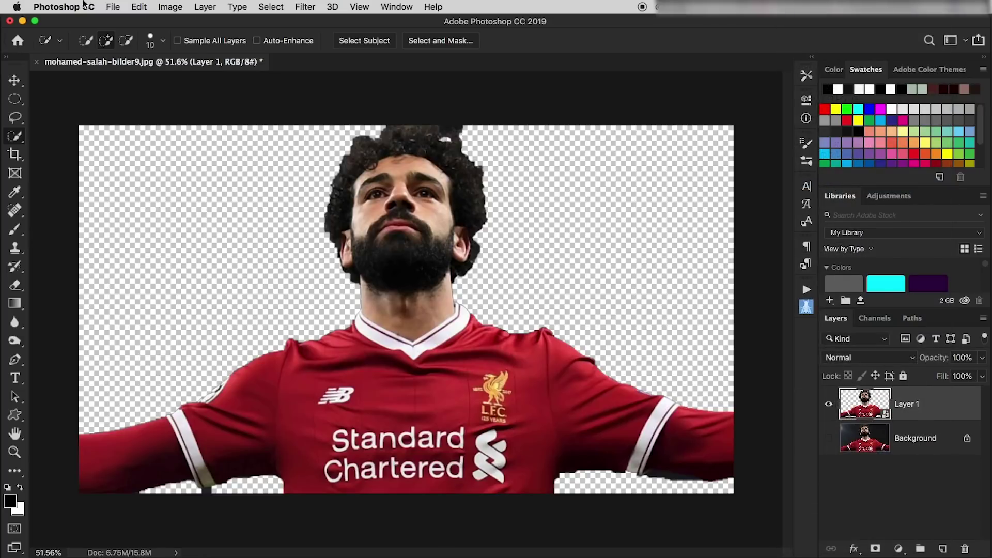
- Open the Filter Gallery, zoom the preview out, and apply the Artistic Cutout filter
{"action": "left_click", "coordinate": [311, 10]}
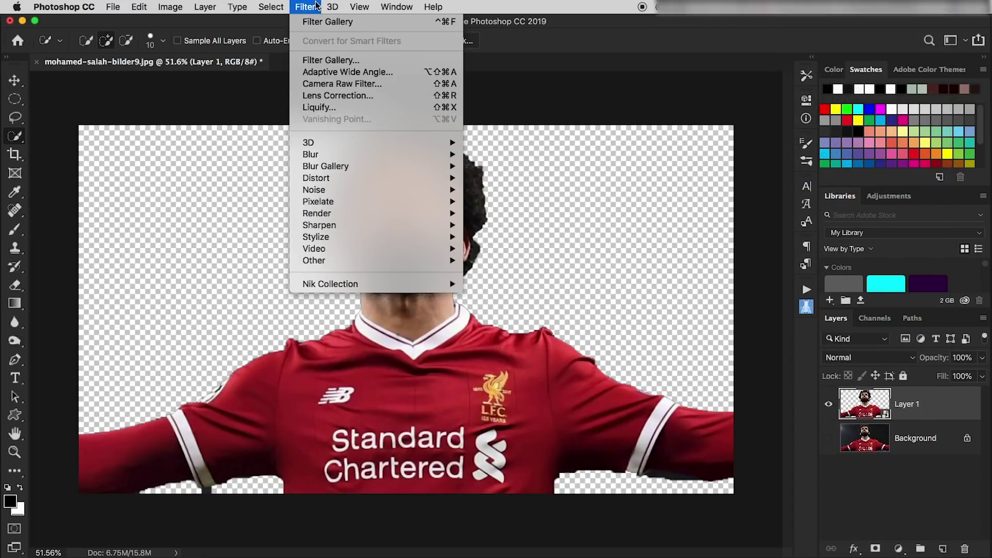
{"action": "left_click", "coordinate": [331, 61]}
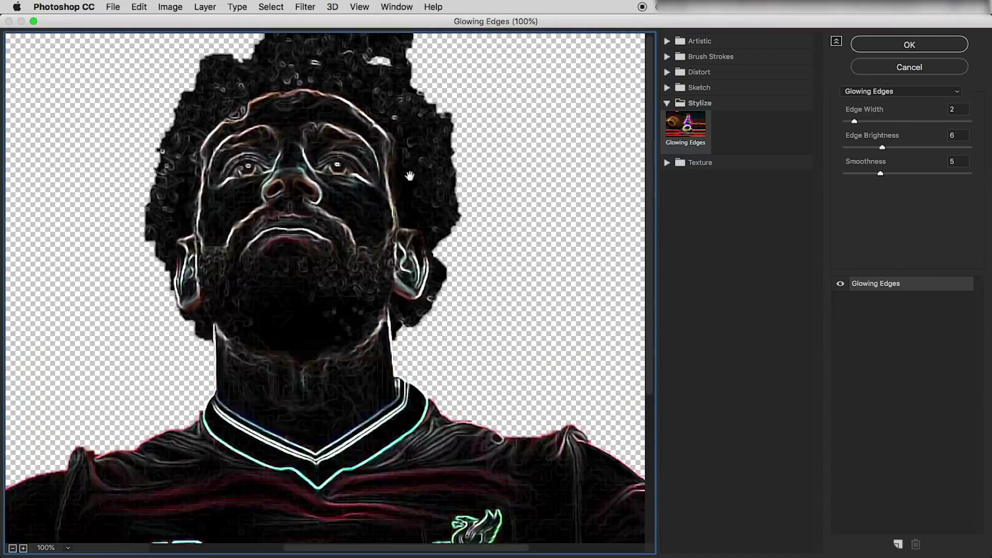
{"action": "scroll", "coordinate": [410, 176], "scroll_direction": "right", "scroll_amount": 5}
{"action": "left_click", "coordinate": [412, 197], "text": "alt+super"}
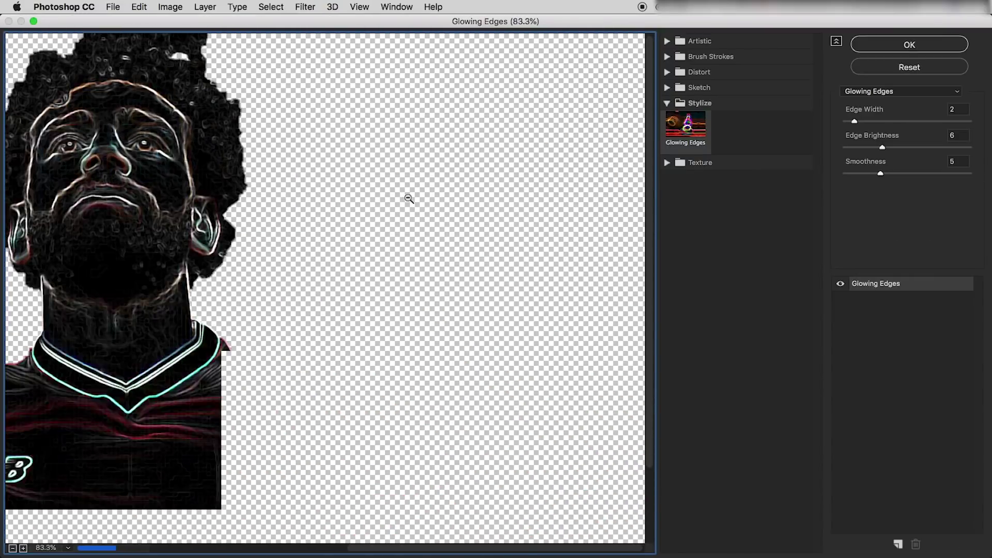
{"action": "left_click", "coordinate": [699, 41]}
{"action": "left_click", "coordinate": [742, 63]}
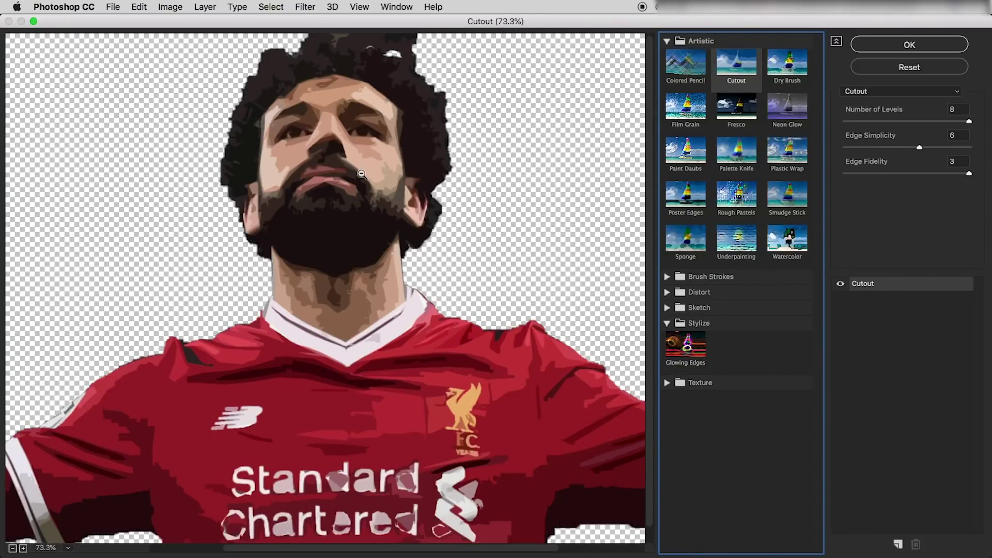
- Adjust the Cutout filter's Number of Levels, settling on 6
{"action": "scroll", "coordinate": [362, 173], "scroll_direction": "down", "scroll_amount": 1}
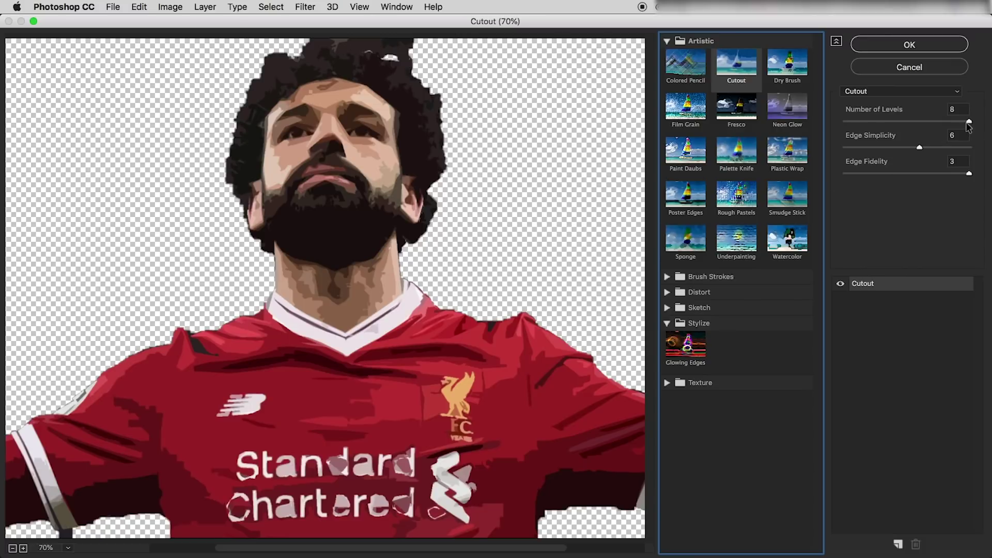
{"action": "left_click_drag", "start_coordinate": [968, 121], "coordinate": [833, 127]}
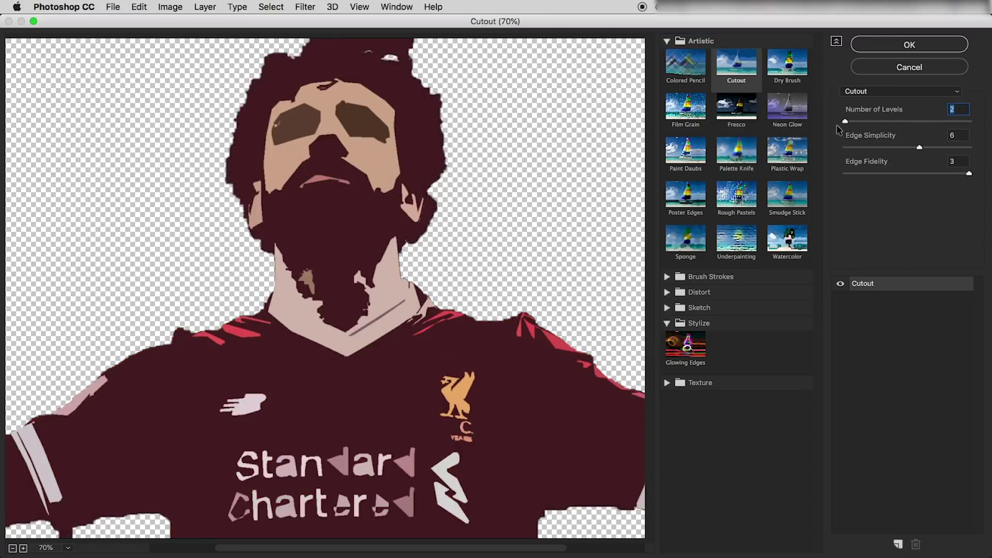
{"action": "left_click_drag", "start_coordinate": [848, 124], "coordinate": [902, 124]}
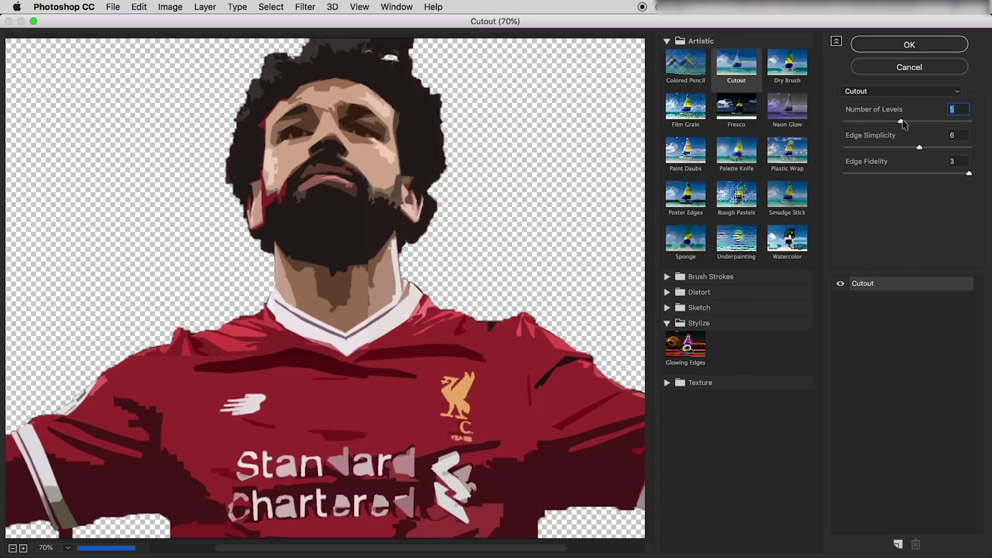
{"action": "mouse_move", "coordinate": [902, 124]}
{"action": "left_mouse_down"}
{"action": "mouse_move", "coordinate": [972, 124]}
{"action": "mouse_move", "coordinate": [924, 122]}
{"action": "left_mouse_up"}
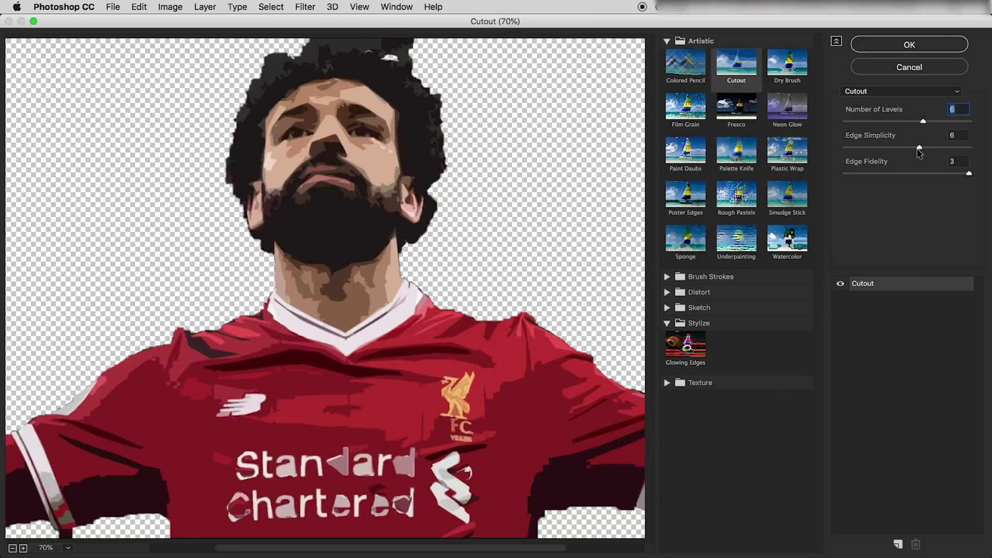
- Set Cutout Edge Simplicity to 6 and add a second Cutout effect layer on top
{"action": "scroll", "coordinate": [394, 281], "scroll_direction": "down", "scroll_amount": 1}
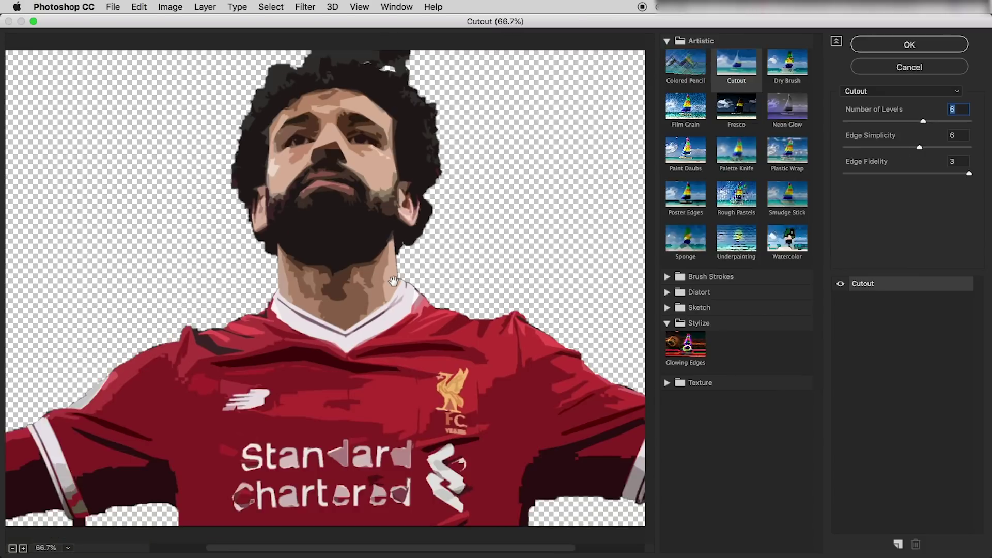
{"action": "left_click_drag", "start_coordinate": [919, 147], "coordinate": [858, 152]}
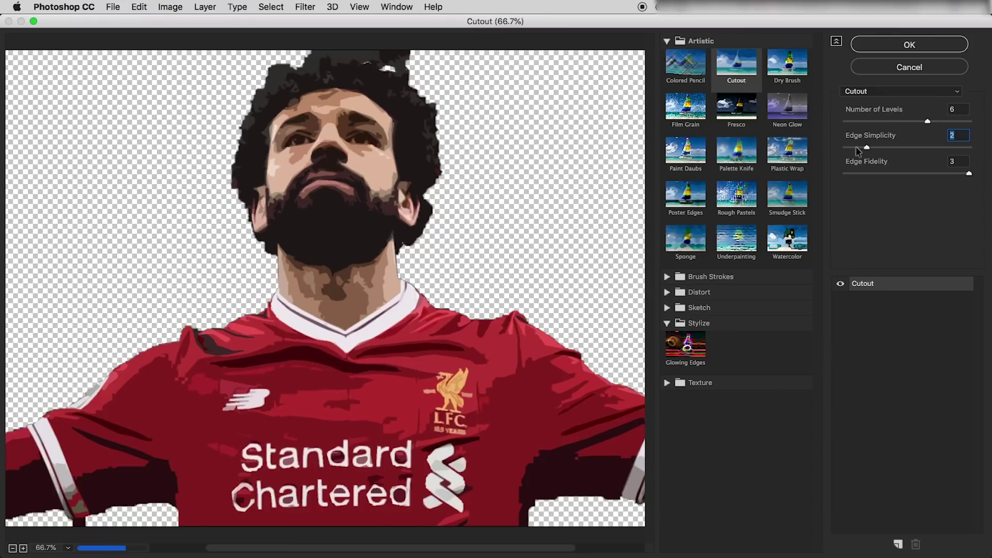
{"action": "key", "text": "ctrl+z"}
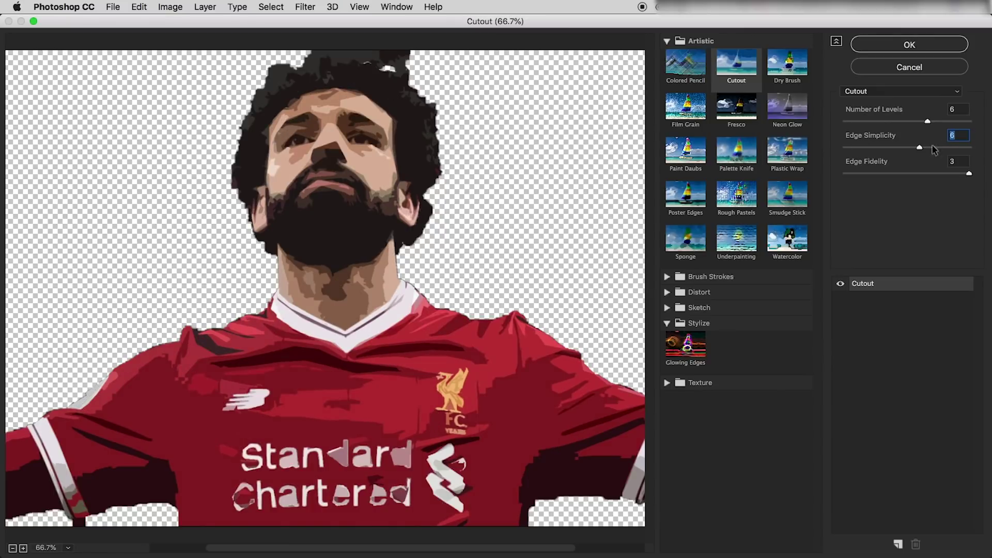
{"action": "left_click_drag", "start_coordinate": [919, 147], "coordinate": [838, 153]}
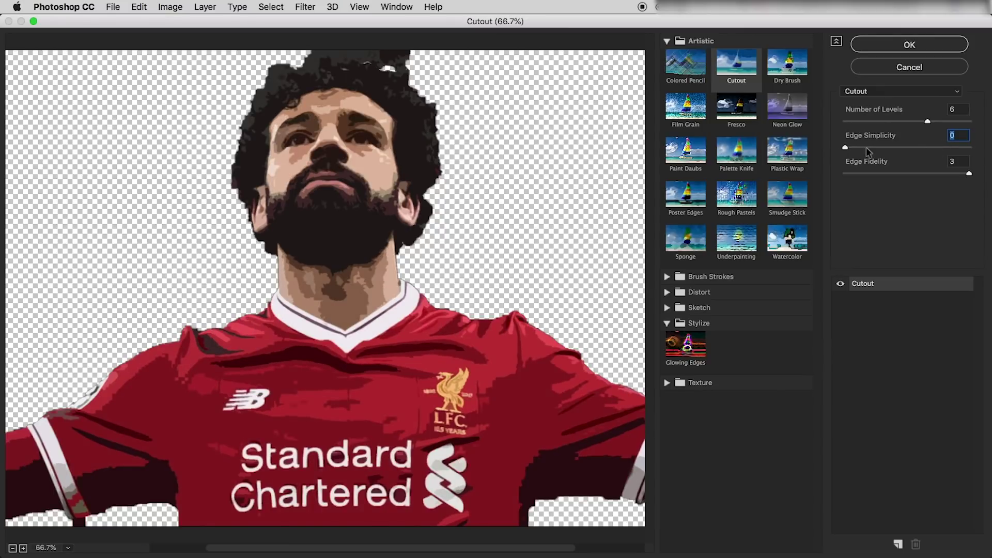
{"action": "left_click_drag", "start_coordinate": [846, 149], "coordinate": [907, 147]}
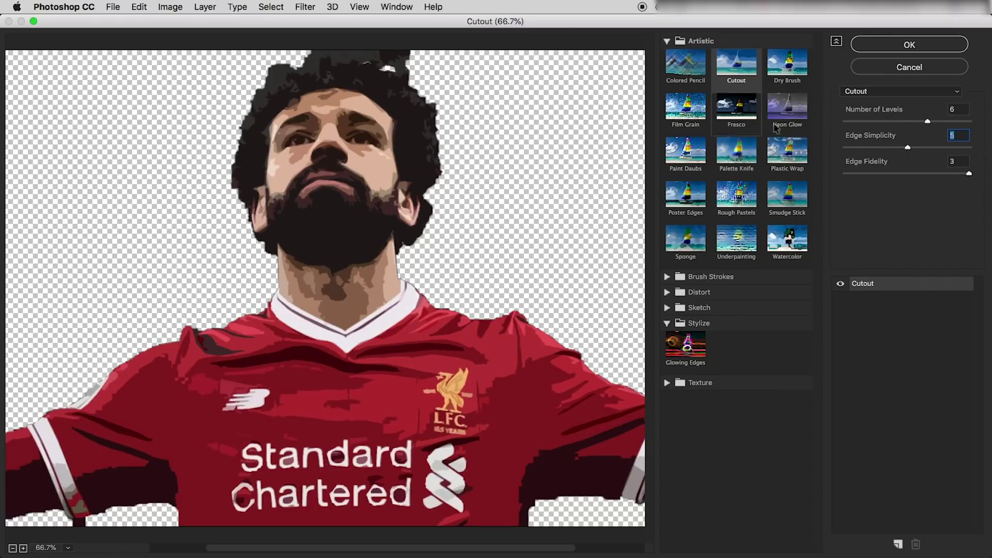
{"action": "left_click_drag", "start_coordinate": [908, 149], "coordinate": [917, 147]}
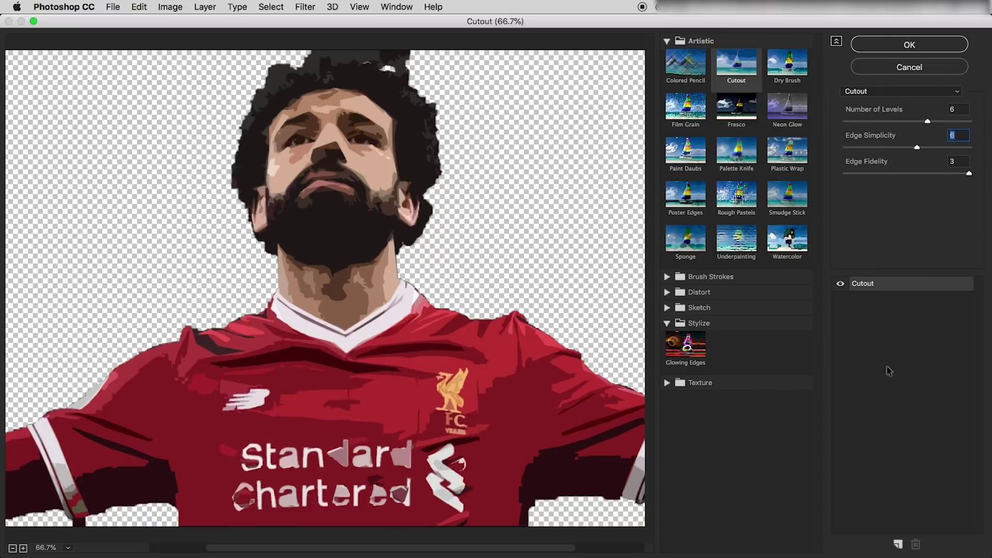
{"action": "left_click", "coordinate": [898, 544]}
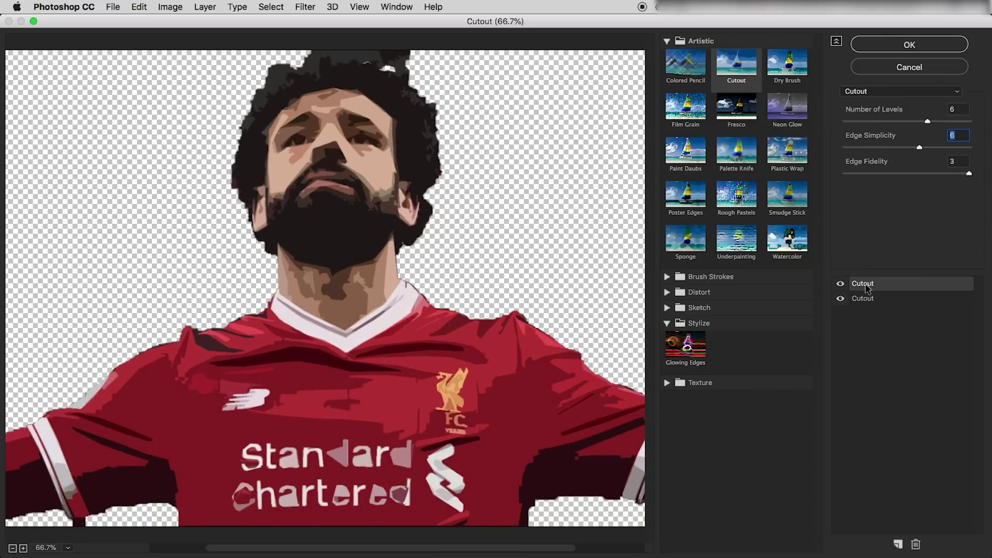
{"action": "left_click", "coordinate": [899, 286]}
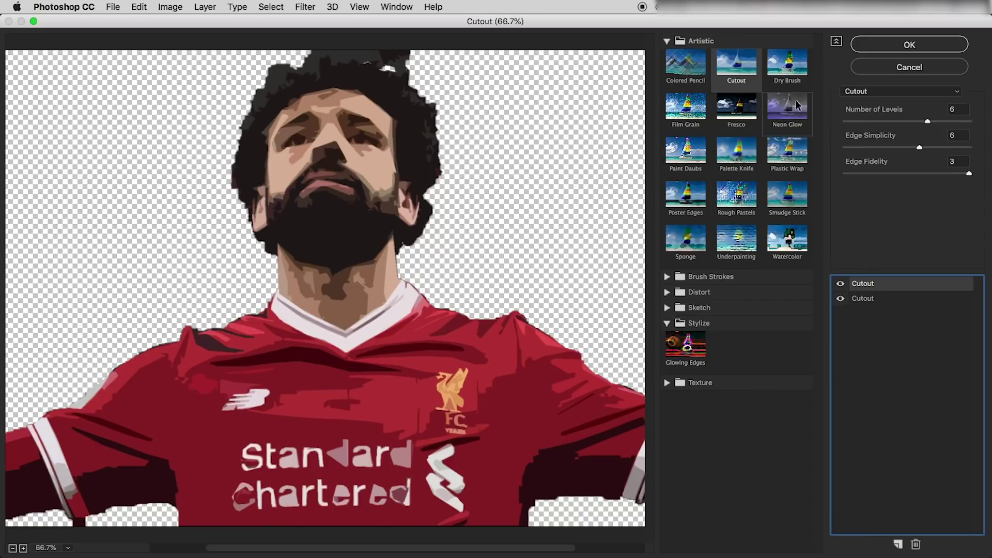
- Change the top effect to Dry Brush with a value of 10 and apply the Filter Gallery to Layer 1
{"action": "left_click", "coordinate": [693, 63]}
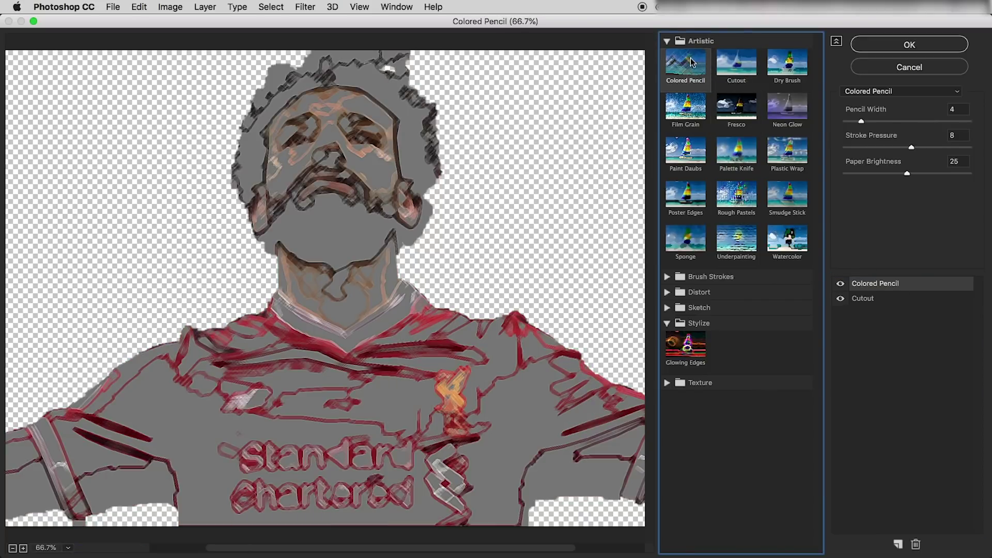
{"action": "left_click", "coordinate": [800, 69]}
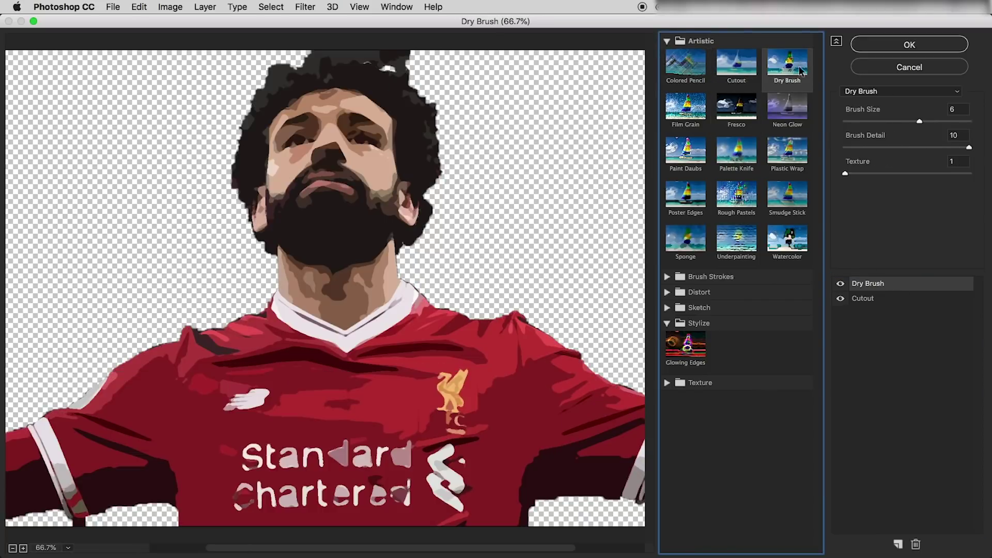
{"action": "mouse_move", "coordinate": [968, 147]}
{"action": "left_mouse_down"}
{"action": "mouse_move", "coordinate": [928, 148]}
{"action": "mouse_move", "coordinate": [892, 120]}
{"action": "mouse_move", "coordinate": [971, 122]}
{"action": "left_mouse_up"}
{"action": "type", "text": "10"}
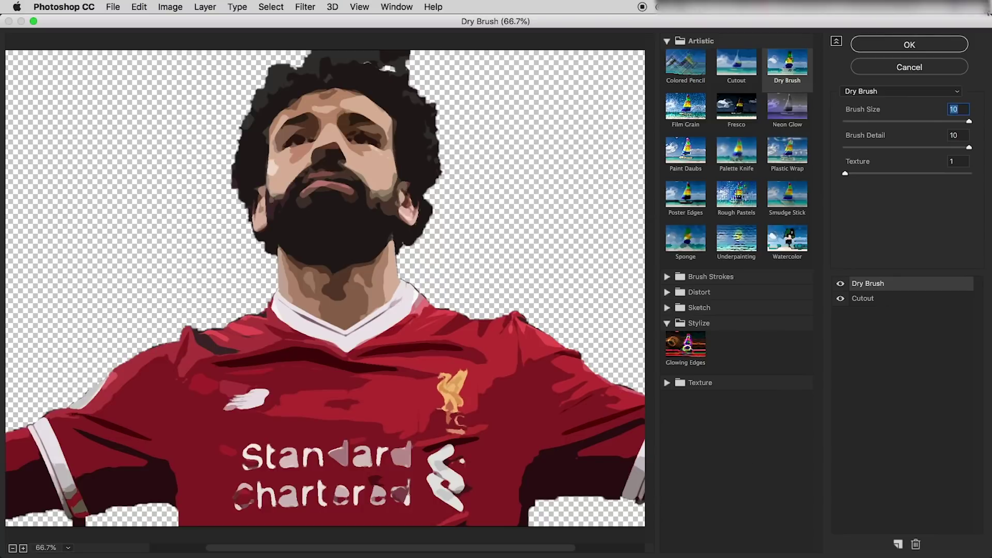
{"action": "key", "text": "Return"}
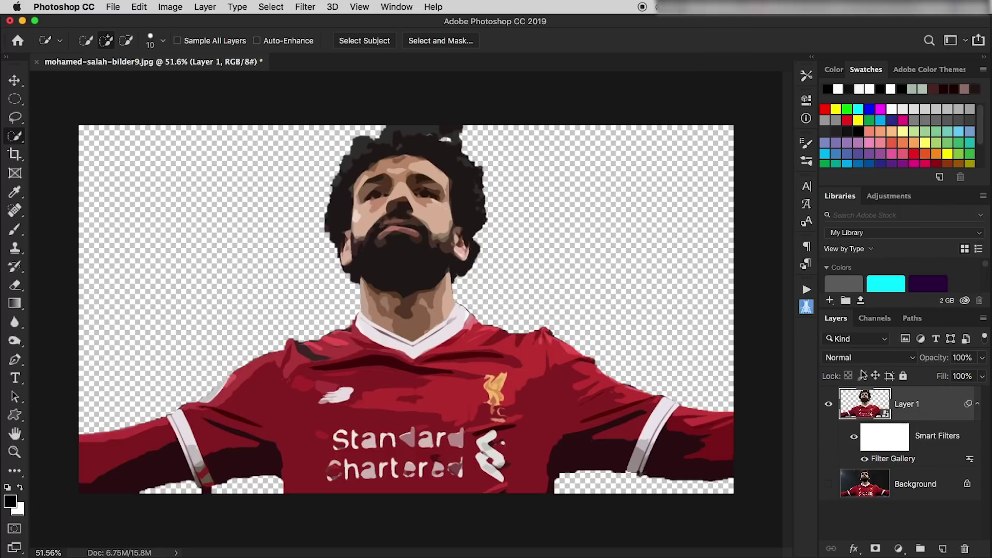
- Duplicate Layer 1 and delete the copy's Filter Gallery smart filter
{"action": "left_click", "coordinate": [977, 403]}
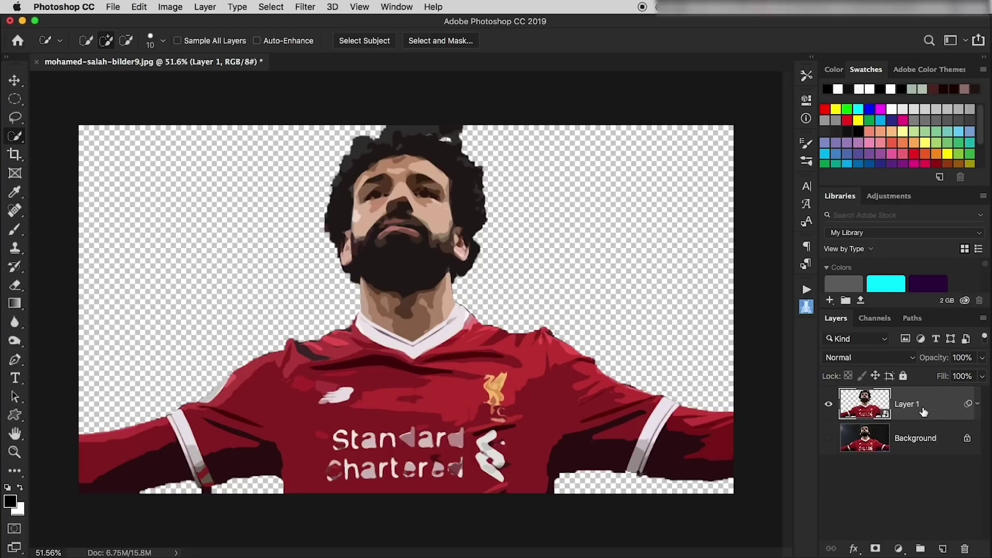
{"action": "key", "text": "ctrl+j"}
{"action": "left_click", "coordinate": [977, 403]}
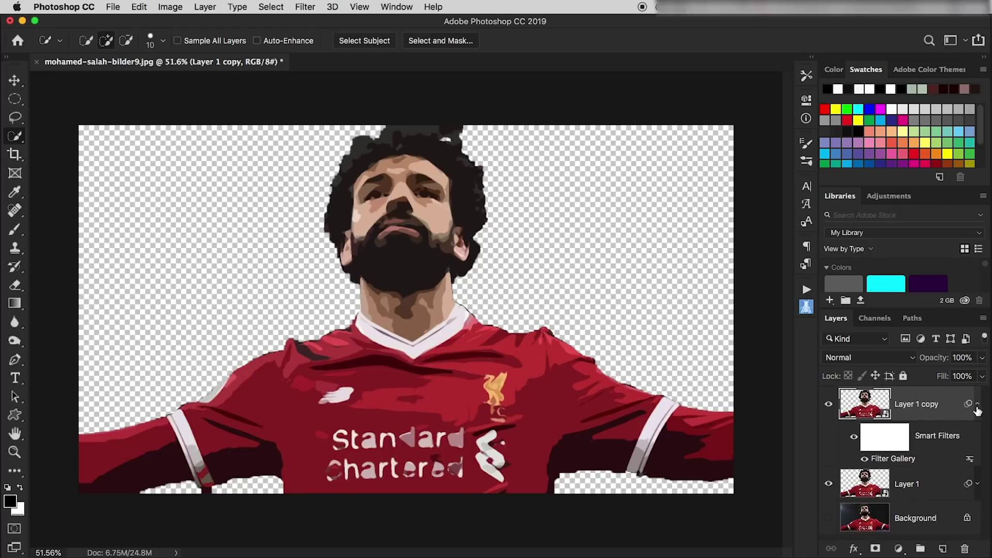
{"action": "left_click_drag", "start_coordinate": [958, 473], "coordinate": [963, 548]}
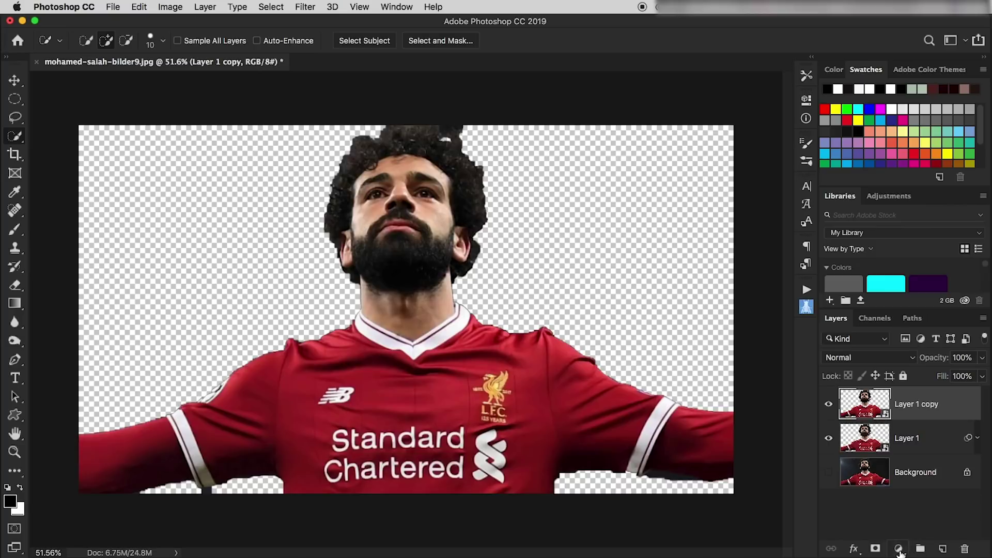
- Add a Threshold adjustment layer at level 66 and select it together with Layer 1 copy
{"action": "left_click", "coordinate": [899, 549]}
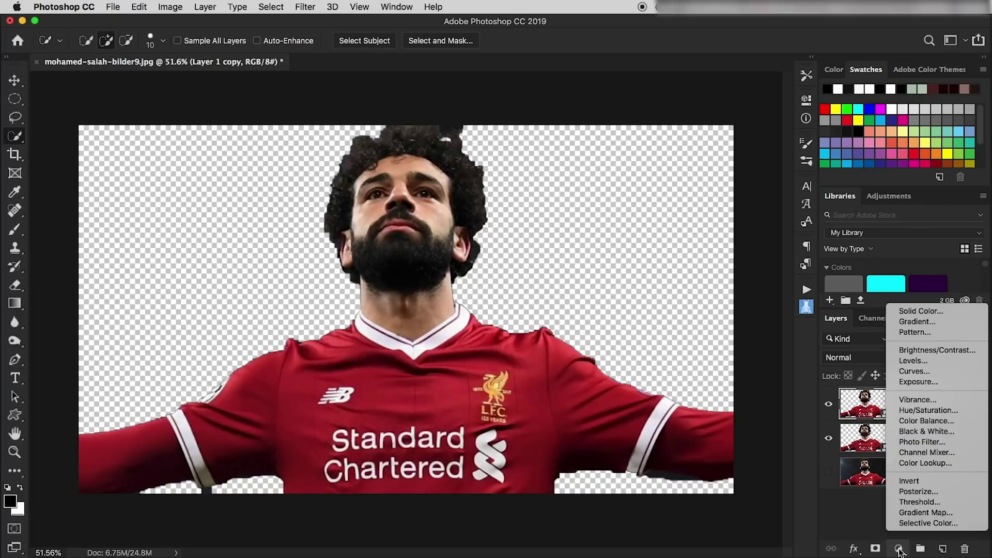
{"action": "left_click", "coordinate": [919, 502]}
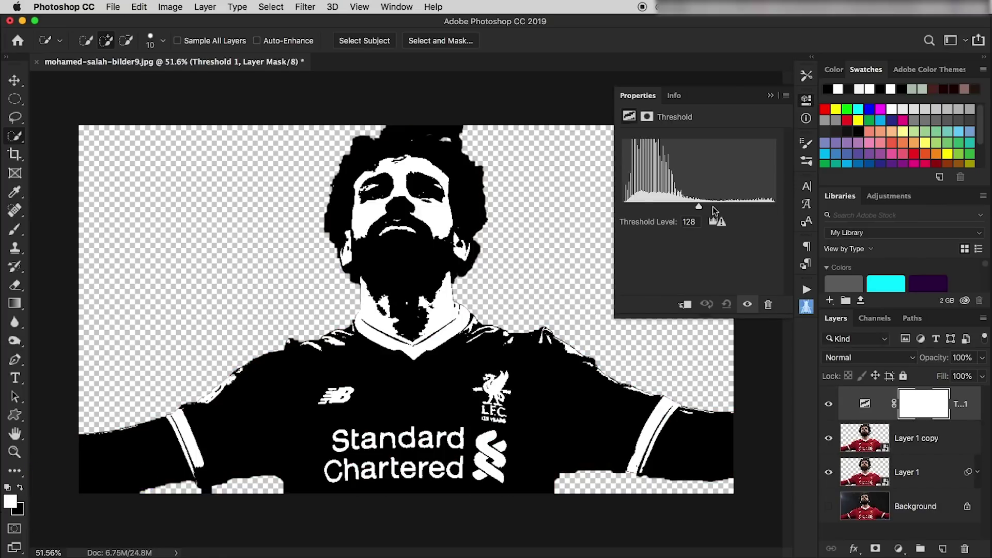
{"action": "left_click_drag", "start_coordinate": [698, 208], "coordinate": [659, 206]}
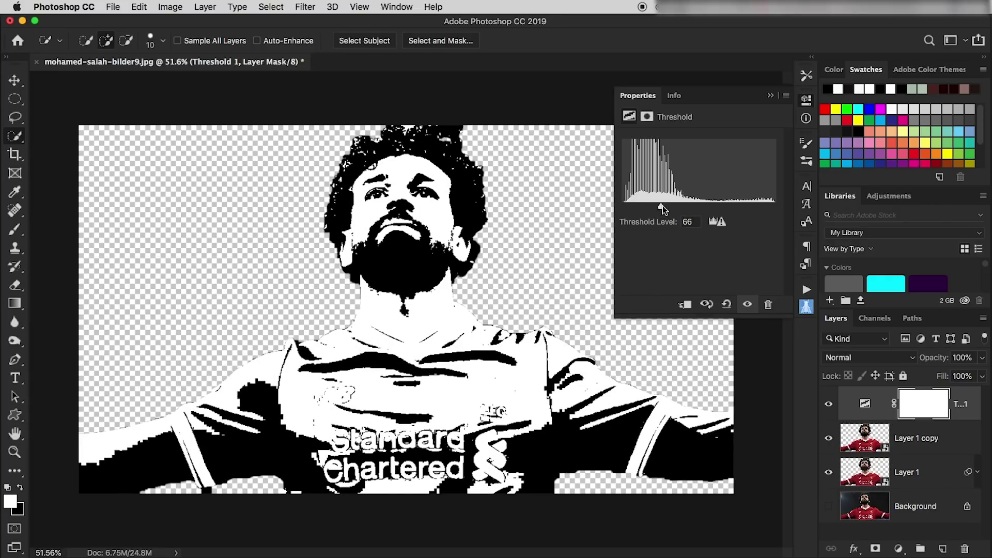
{"action": "left_click", "coordinate": [754, 310]}
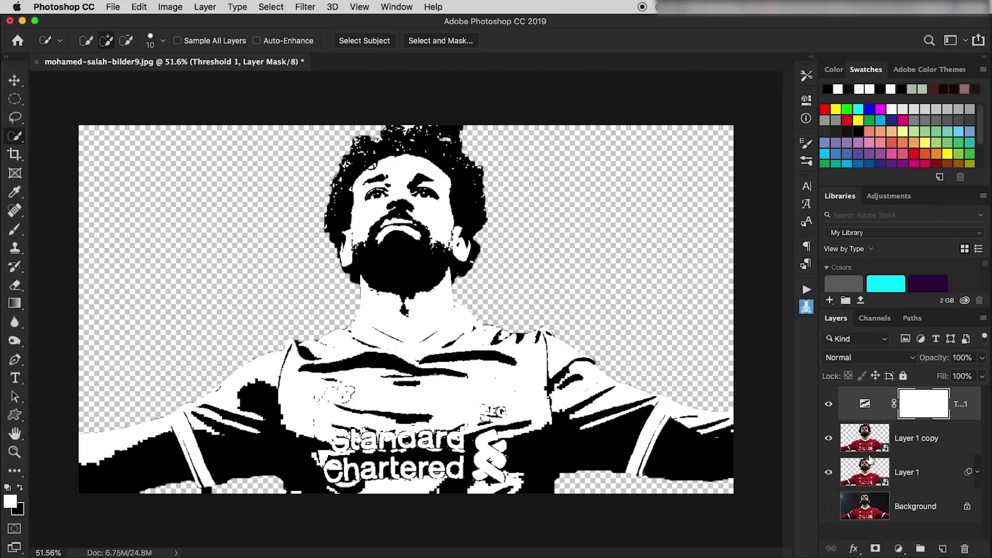
{"action": "left_click", "coordinate": [948, 441]}
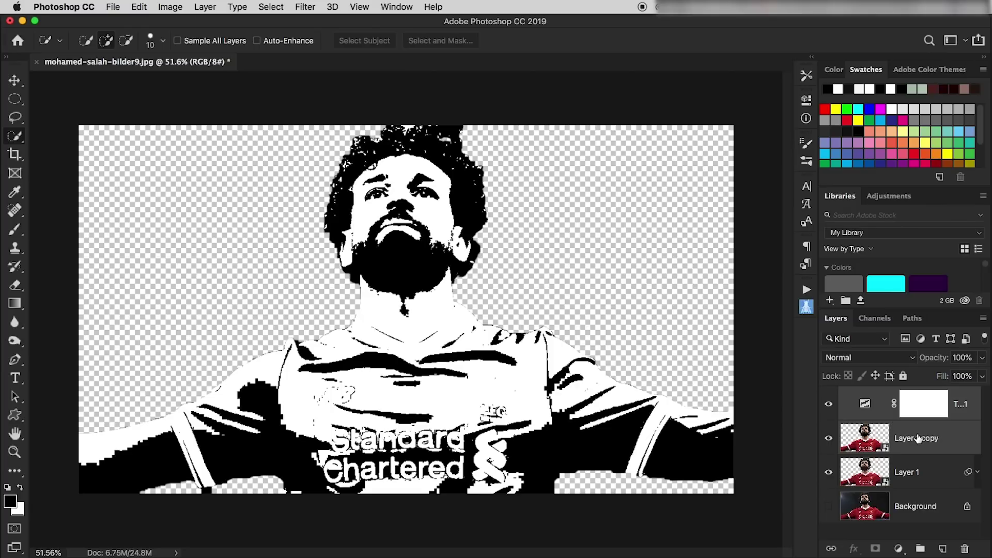
- Merge the threshold into one layer, blend it with Multiply at 57% opacity, then select the Background
{"action": "key", "text": "ctrl+e"}
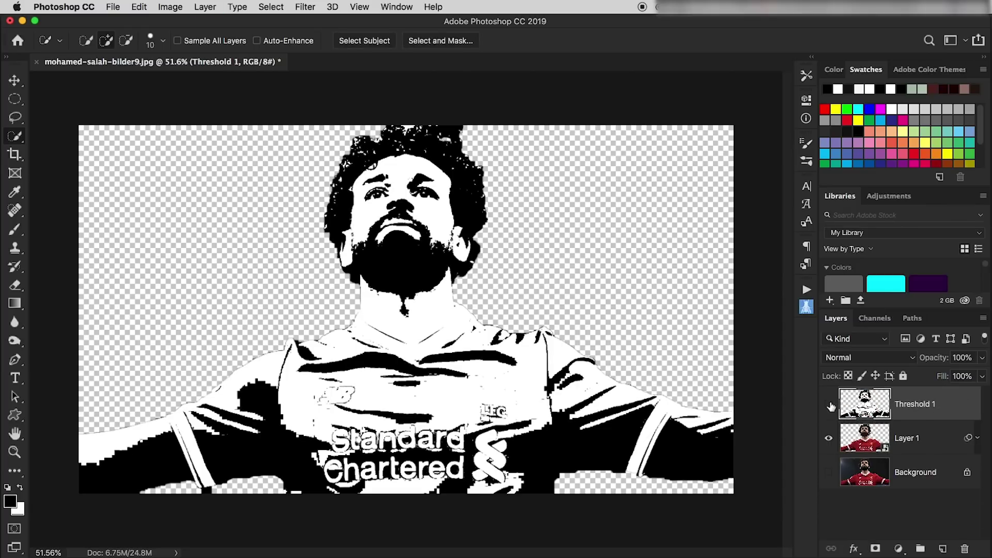
{"action": "left_click", "coordinate": [828, 404]}
{"action": "left_click", "coordinate": [905, 358]}
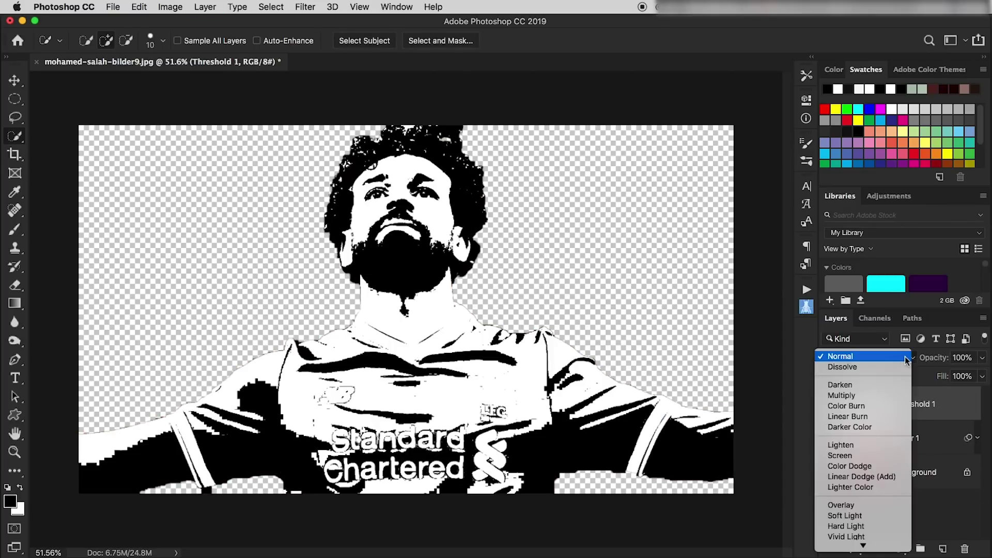
{"action": "left_click", "coordinate": [844, 395]}
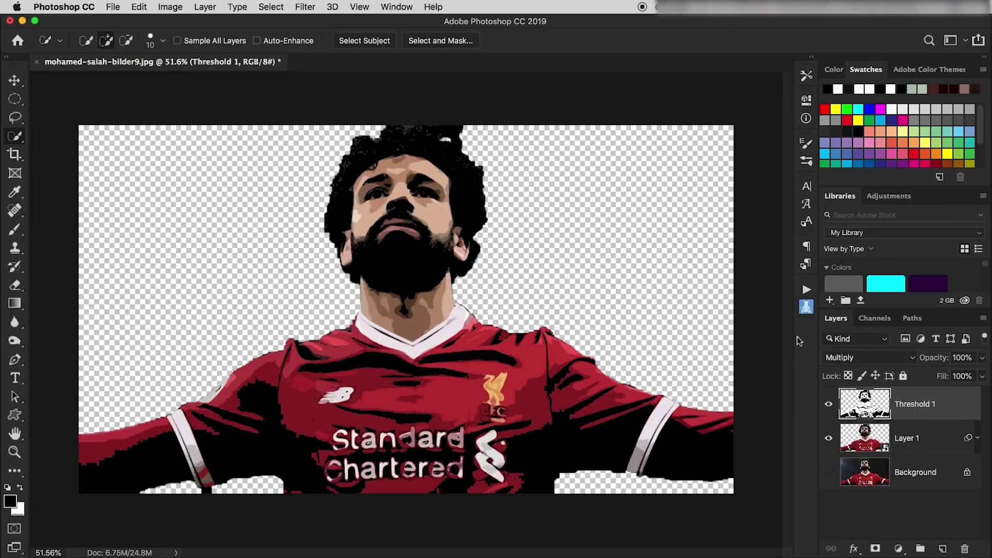
{"action": "left_click", "coordinate": [828, 404]}
{"action": "left_click", "coordinate": [829, 403]}
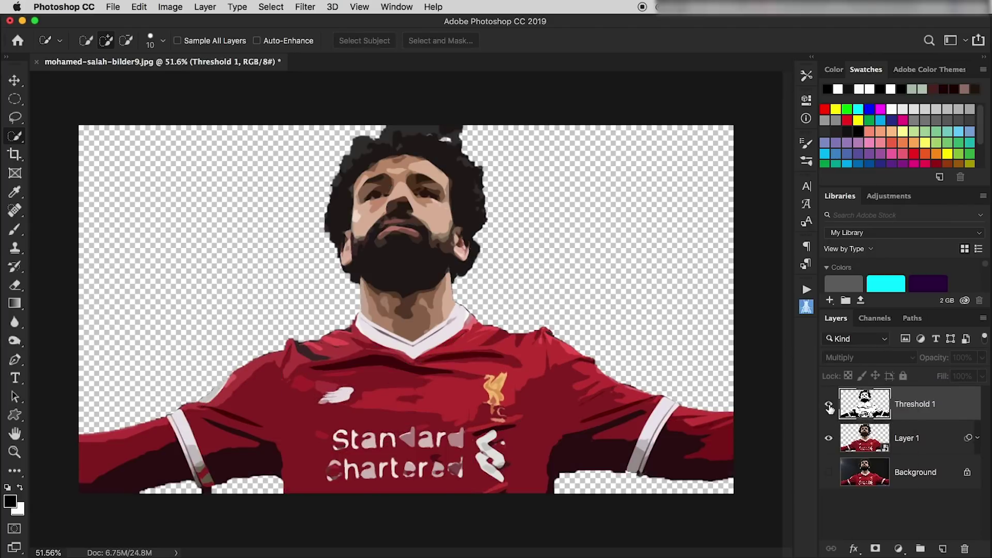
{"action": "left_click", "coordinate": [828, 404]}
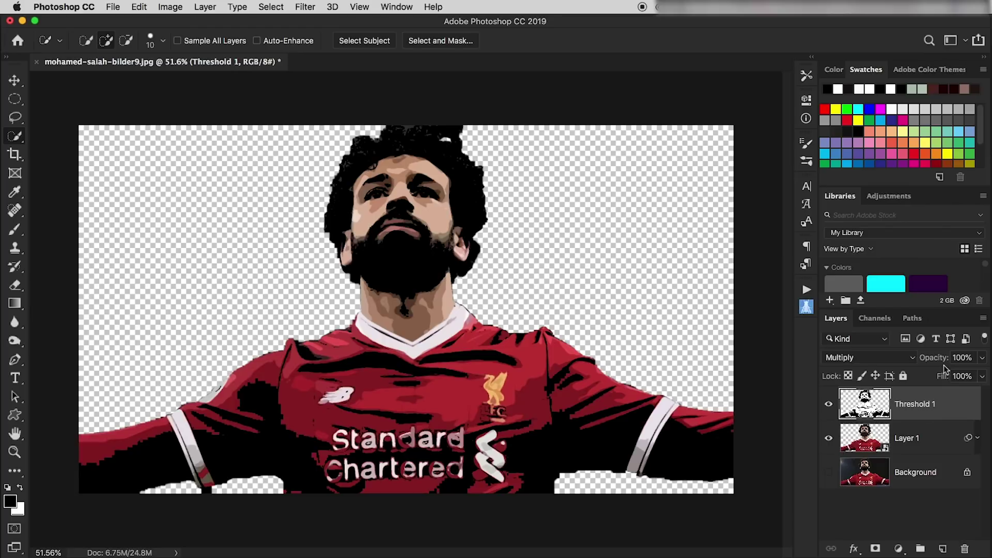
{"action": "left_click_drag", "start_coordinate": [944, 364], "coordinate": [918, 361]}
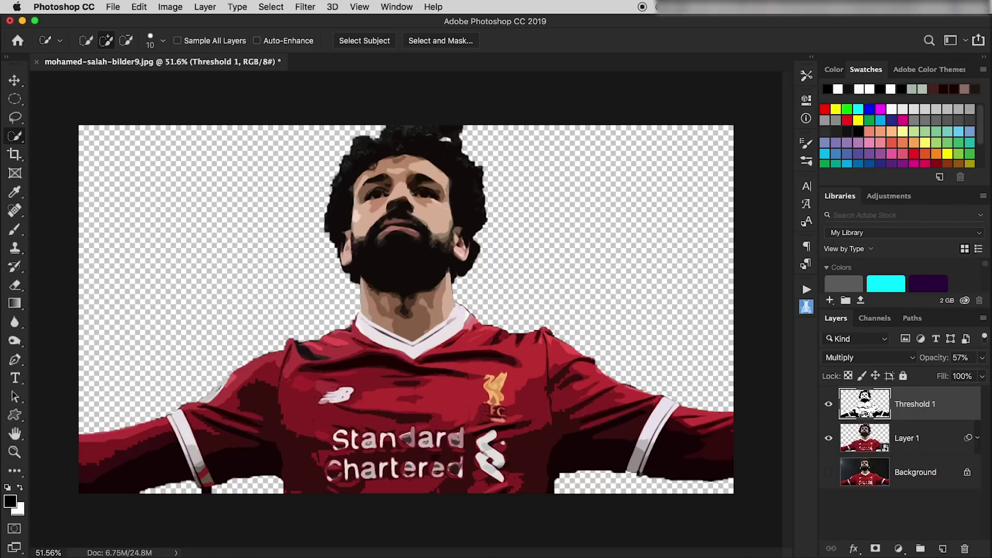
{"action": "left_click", "coordinate": [921, 467]}
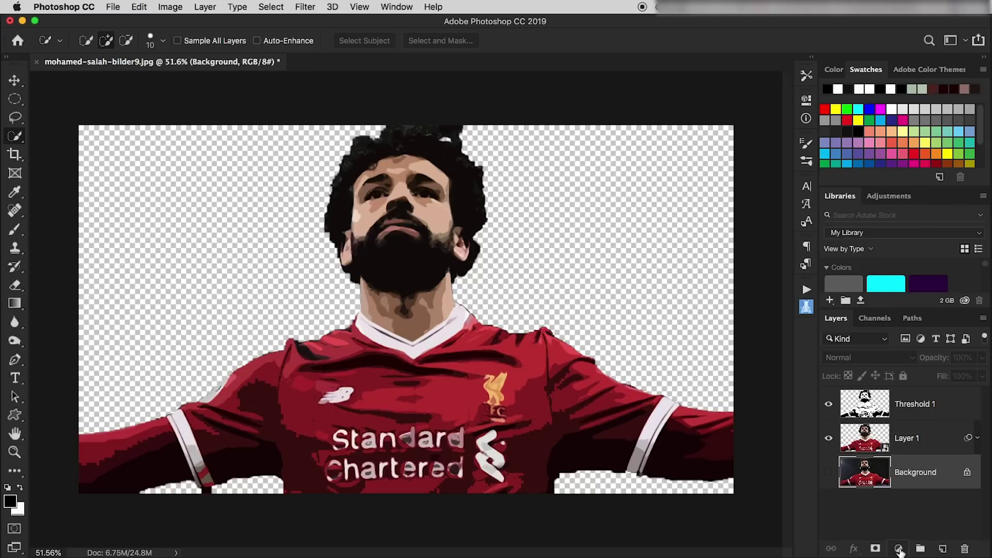
- Add a Gradient Fill layer using the violet-orange linear gradient preset behind the figure
{"action": "left_click", "coordinate": [900, 552]}
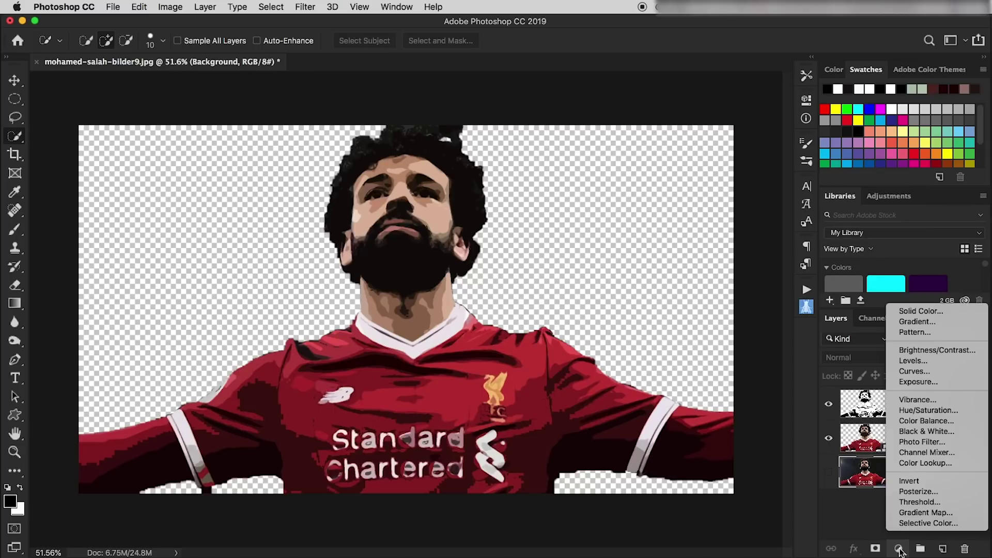
{"action": "left_click", "coordinate": [931, 321]}
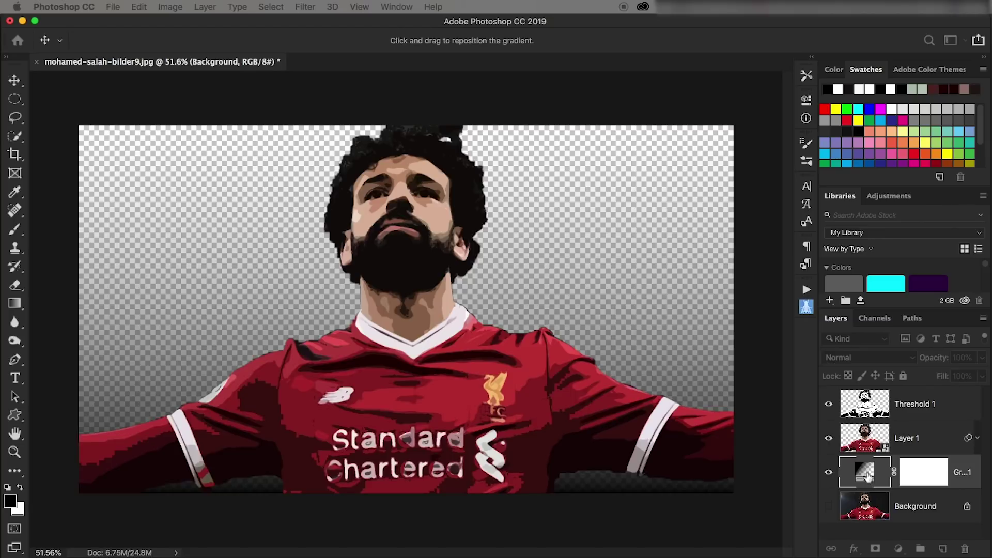
{"action": "double_click", "coordinate": [868, 475]}
{"action": "left_click", "coordinate": [582, 134]}
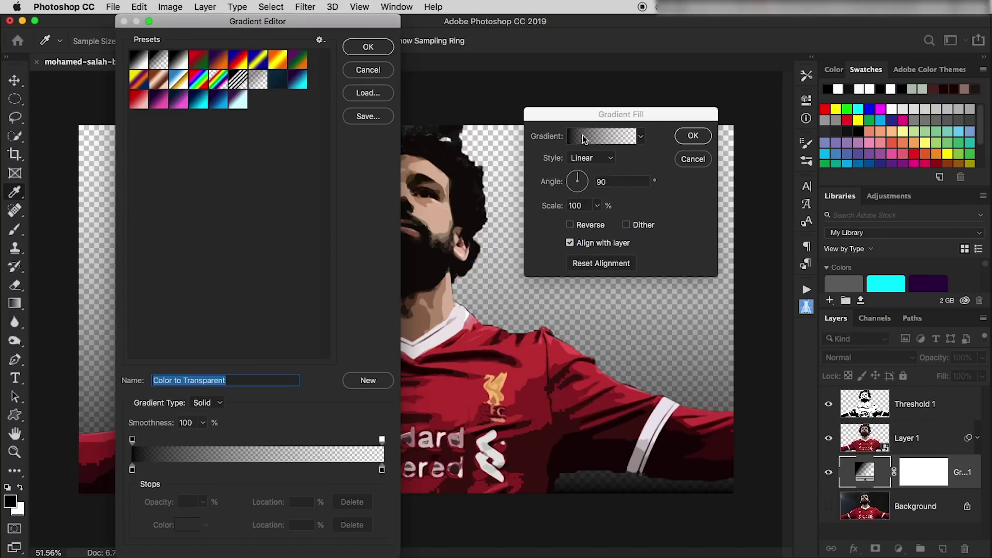
{"action": "left_click", "coordinate": [219, 61]}
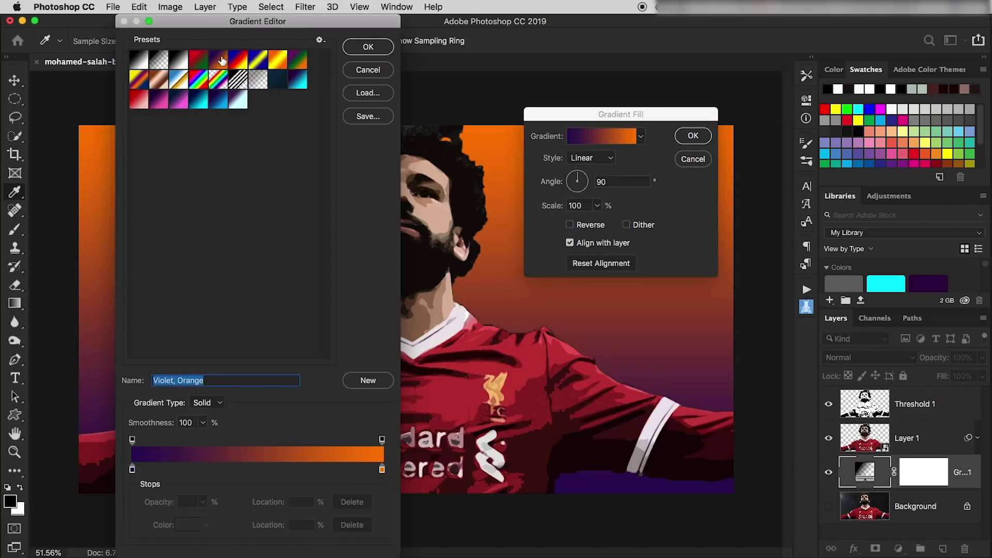
{"action": "left_click", "coordinate": [367, 48]}
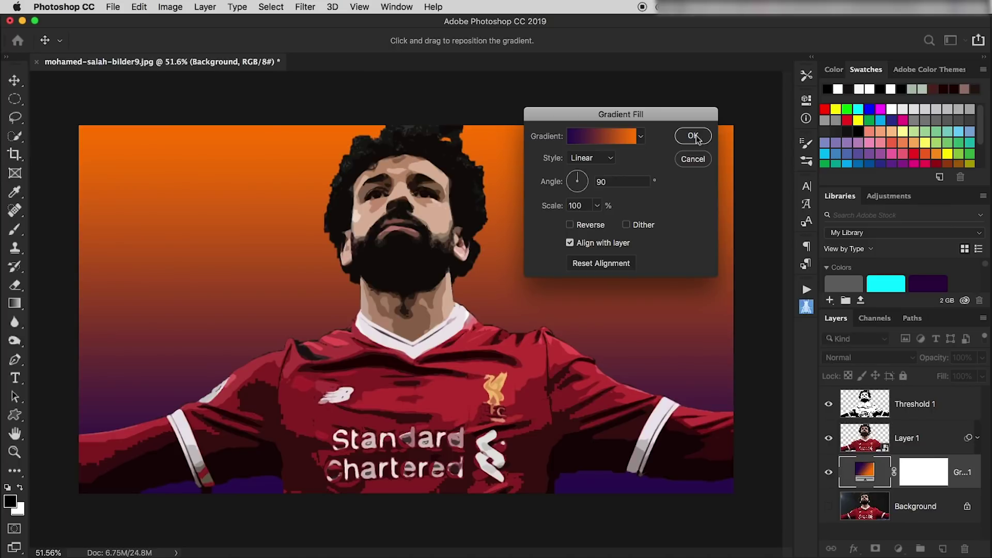
{"action": "left_click", "coordinate": [692, 135]}
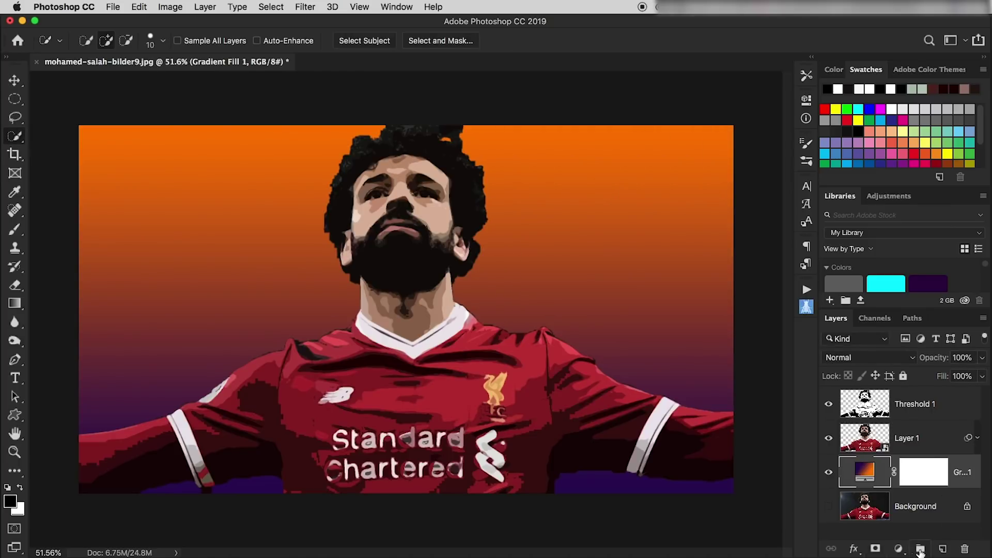
- Add a second Gradient Fill layer with a white-to-transparent gradient
{"action": "left_click", "coordinate": [899, 549]}
{"action": "left_click", "coordinate": [917, 322]}
{"action": "left_click", "coordinate": [593, 137]}
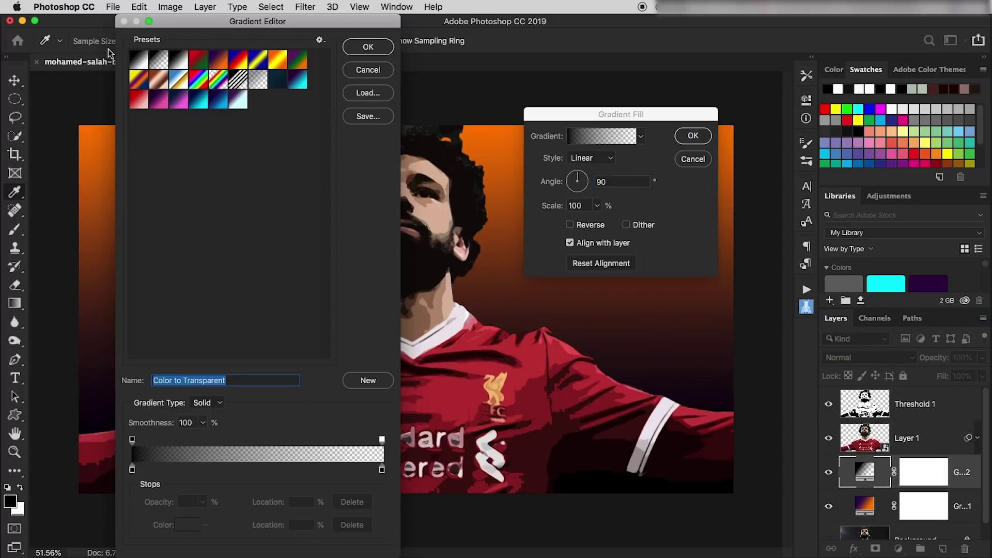
{"action": "double_click", "coordinate": [133, 469]}
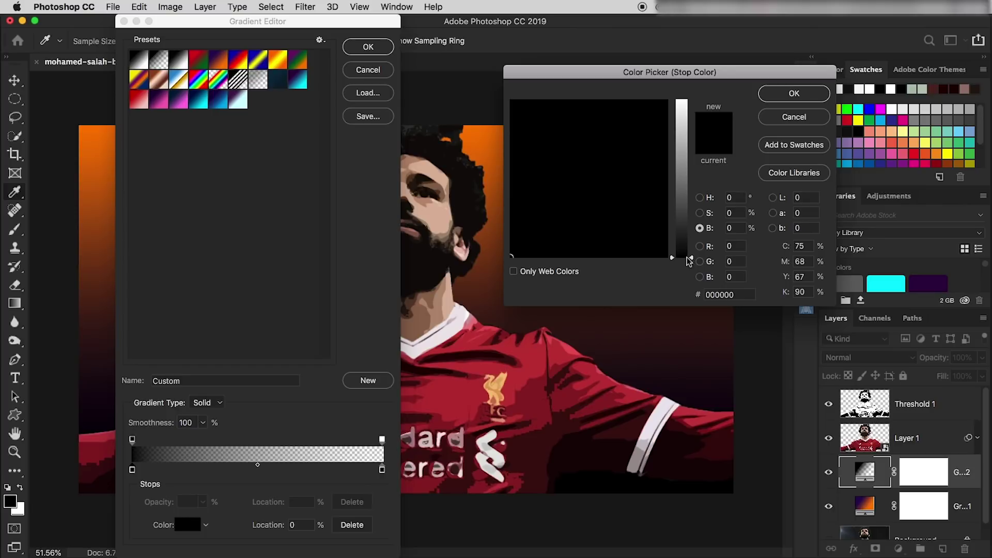
{"action": "left_click_drag", "start_coordinate": [683, 256], "coordinate": [684, 96]}
{"action": "left_click", "coordinate": [794, 93]}
{"action": "left_click", "coordinate": [382, 469]}
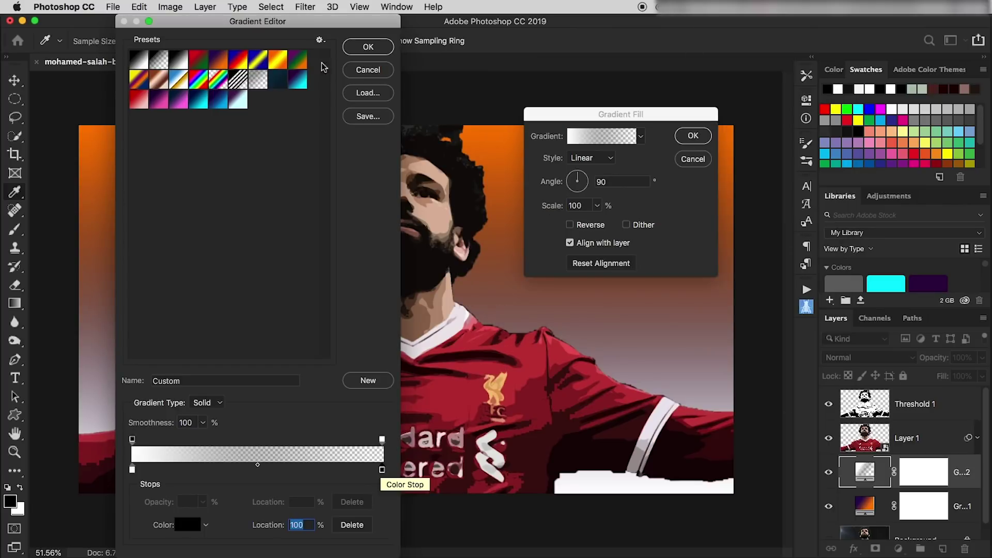
{"action": "left_click", "coordinate": [371, 47]}
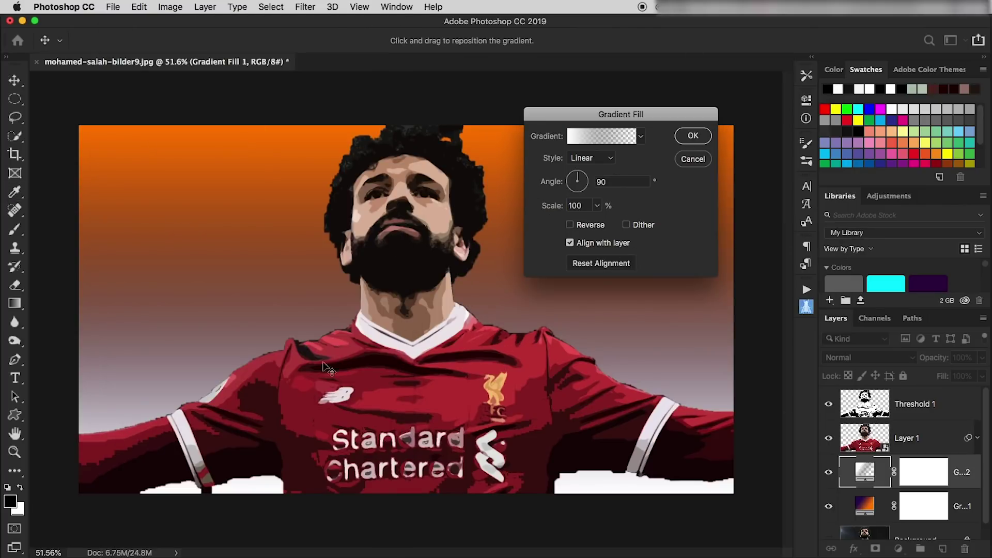
- Make the gradient Radial, centre it behind the head and enlarge its scale to 155%
{"action": "left_click", "coordinate": [592, 158]}
{"action": "left_click", "coordinate": [590, 168]}
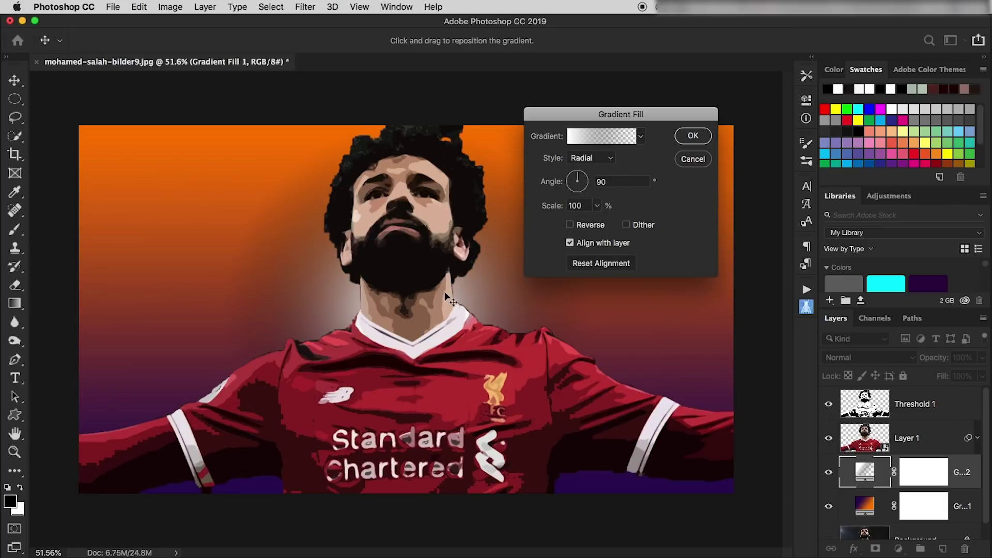
{"action": "left_click_drag", "start_coordinate": [445, 290], "coordinate": [450, 216]}
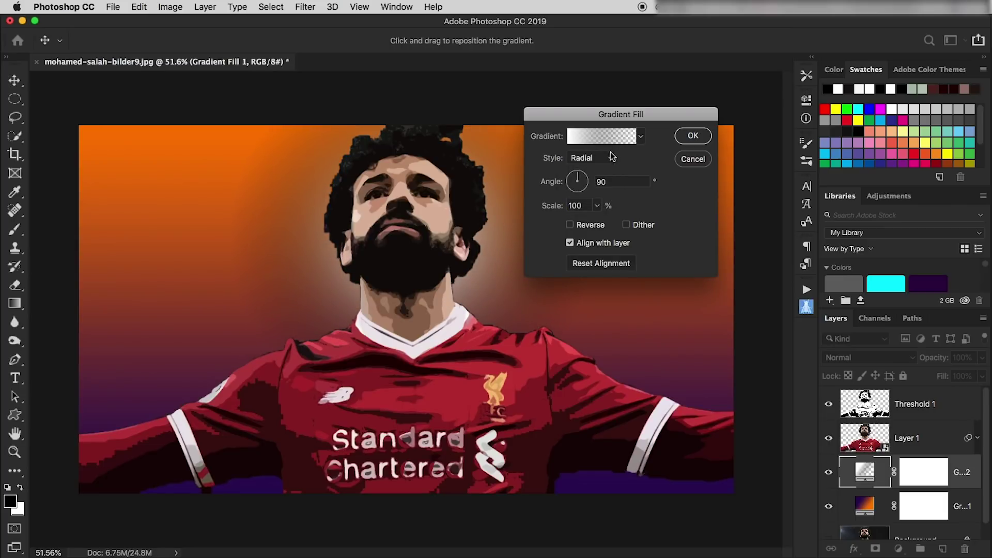
{"action": "left_click", "coordinate": [597, 206]}
{"action": "left_click_drag", "start_coordinate": [595, 221], "coordinate": [600, 220]}
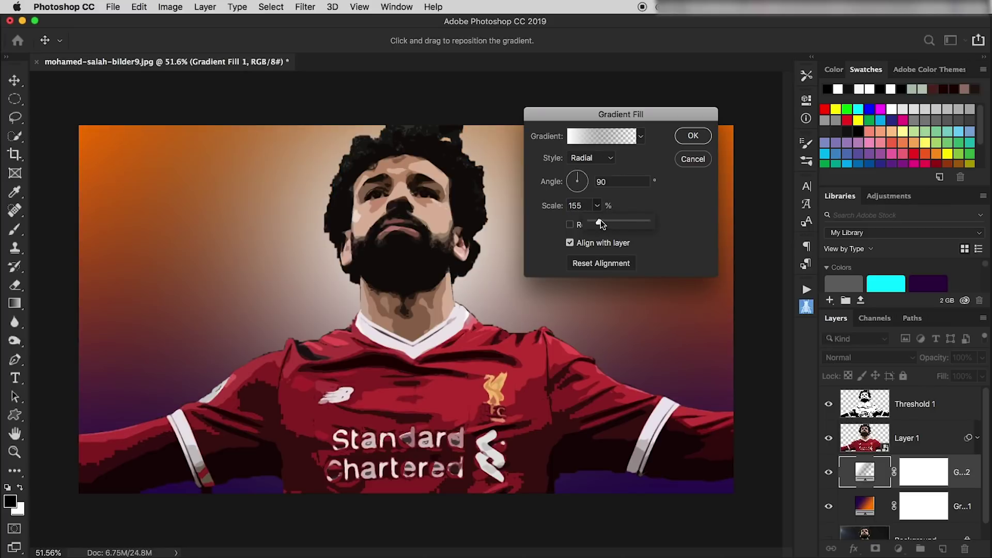
{"action": "left_click", "coordinate": [690, 136]}
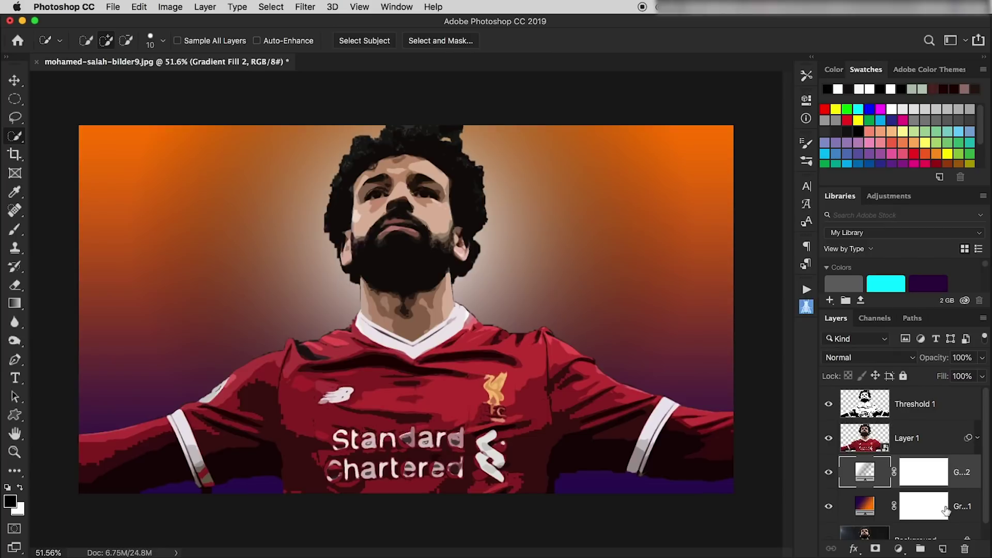
- Set the glow layer's blend mode to Overlay and select the Threshold 1 layer
{"action": "left_click", "coordinate": [878, 359]}
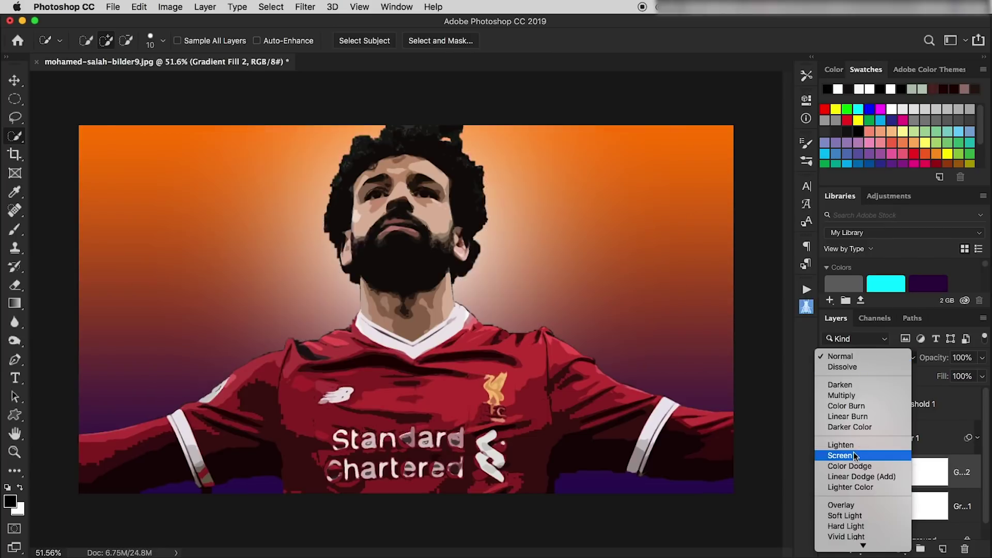
{"action": "left_click", "coordinate": [842, 505]}
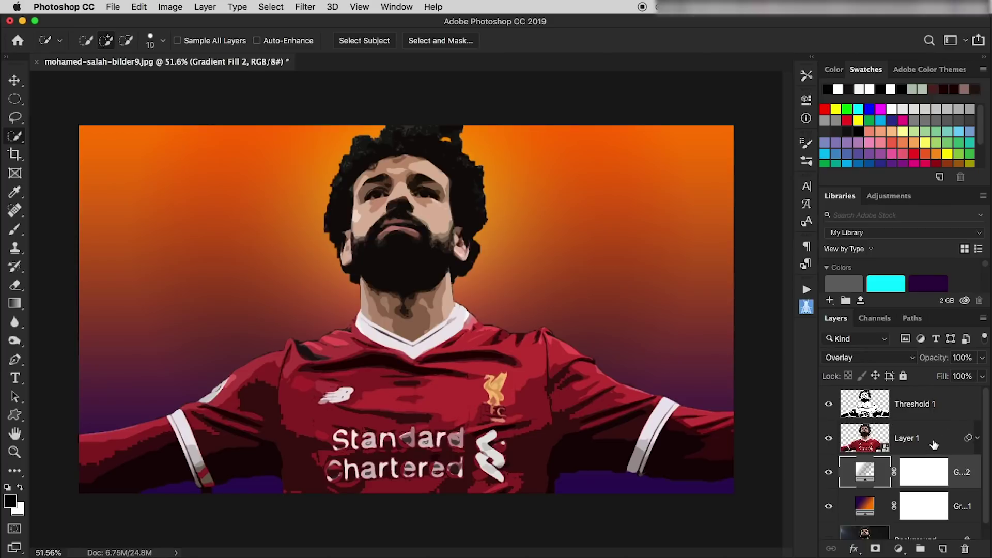
{"action": "left_click", "coordinate": [953, 409]}
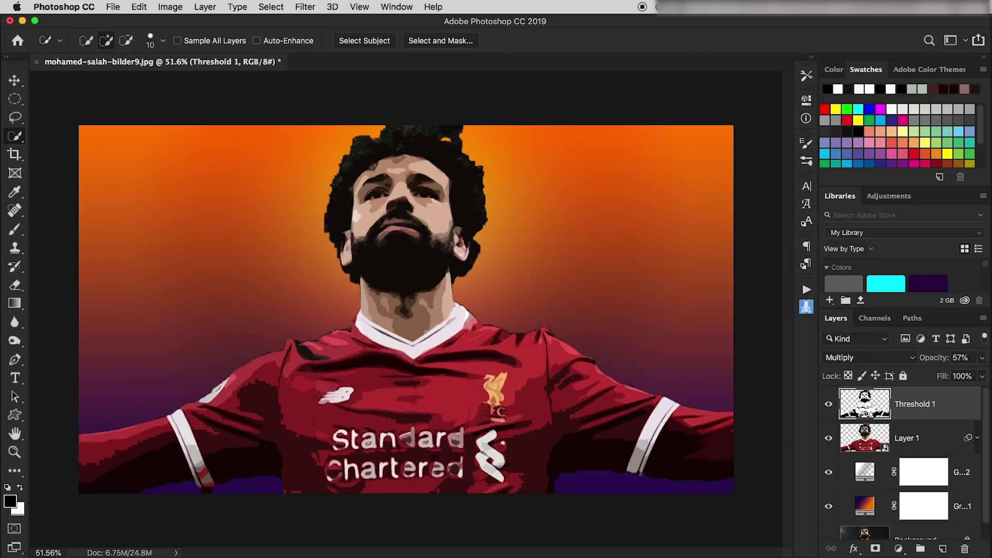
- Zoom in on the face and add an empty Layer 2 above Threshold 1
{"action": "scroll", "coordinate": [421, 216], "scroll_direction": "up", "scroll_amount": 5}
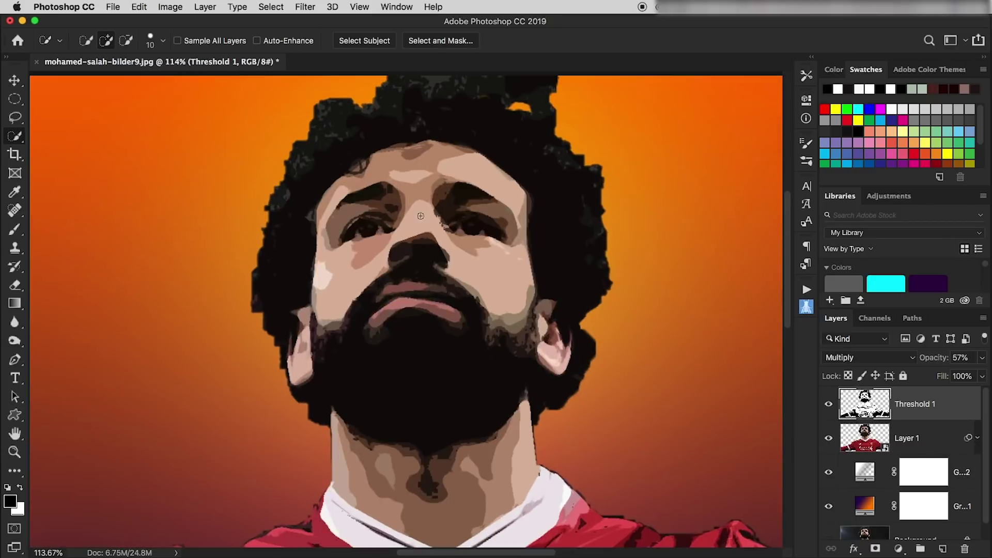
{"action": "scroll", "coordinate": [441, 225], "scroll_direction": "up", "scroll_amount": 4}
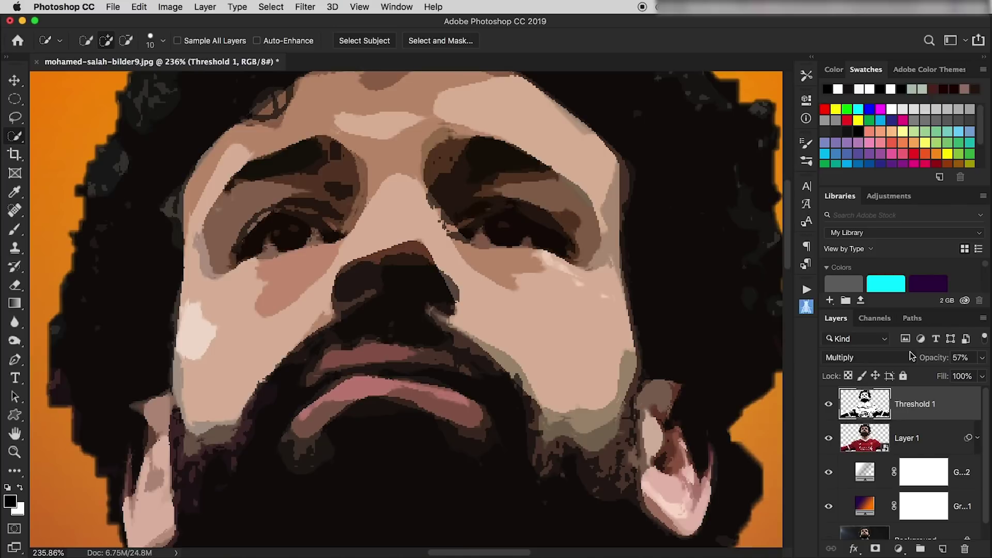
{"action": "left_click", "coordinate": [943, 549]}
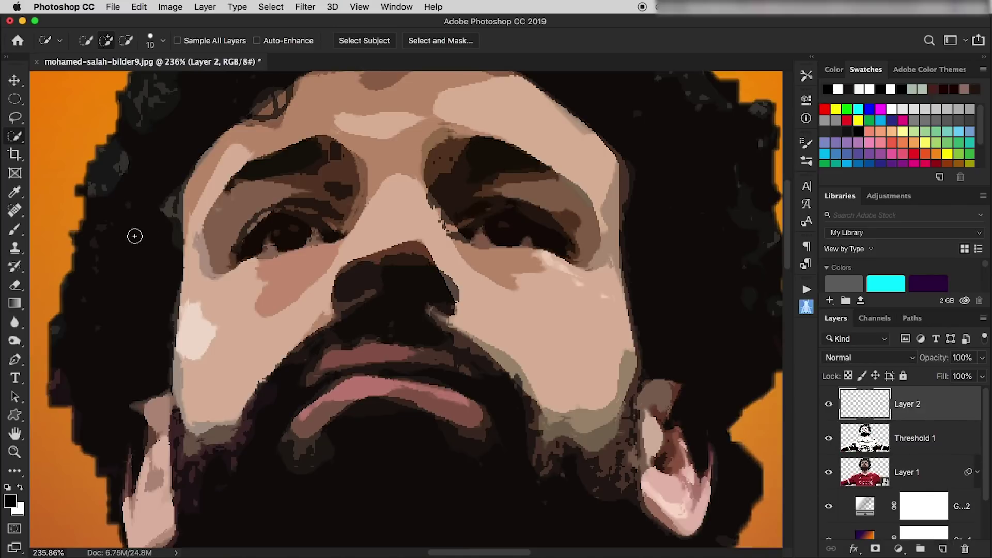
- Set up a small white Brush and paint catchlight highlights in the right eye
{"action": "key", "text": "b"}
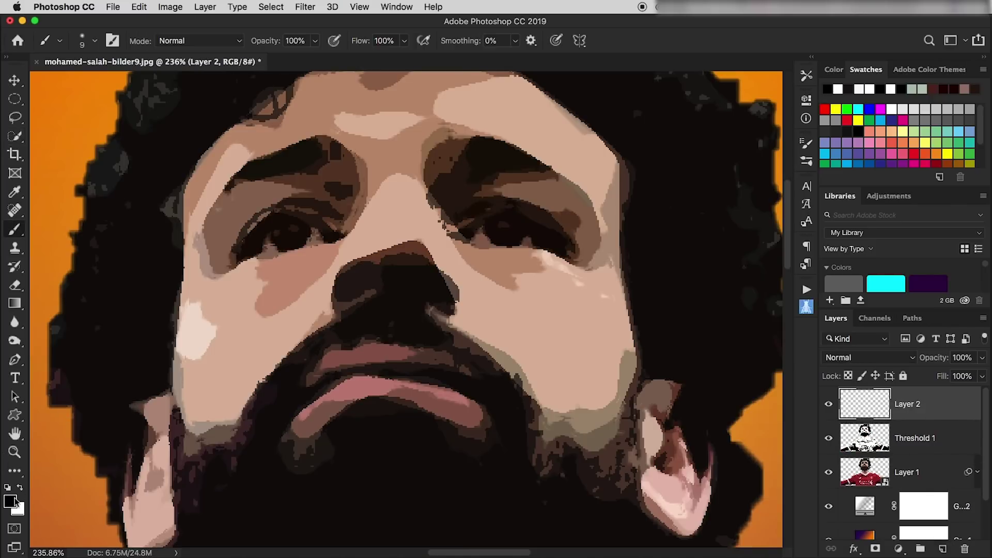
{"action": "left_click", "coordinate": [19, 490]}
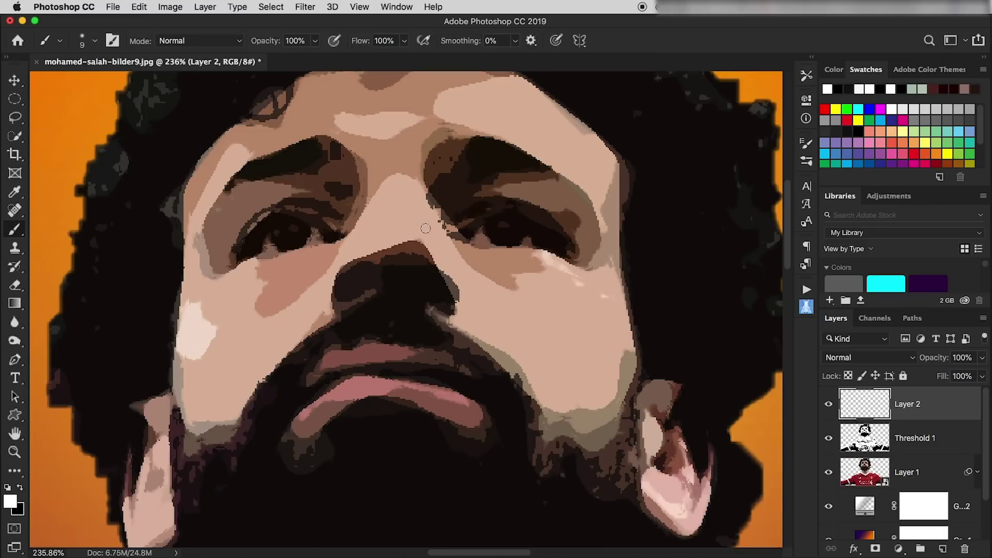
{"action": "right_click", "coordinate": [501, 187]}
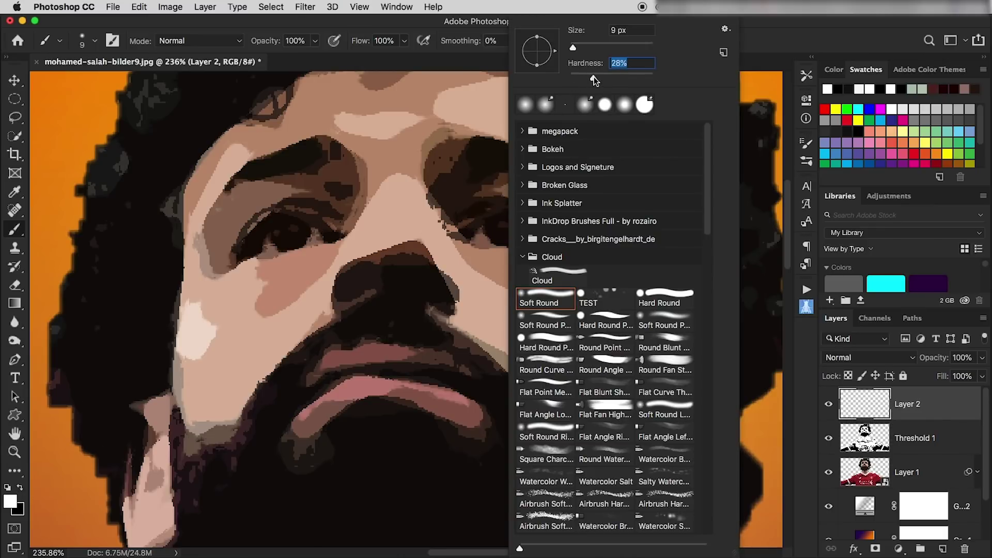
{"action": "left_click", "coordinate": [756, 45]}
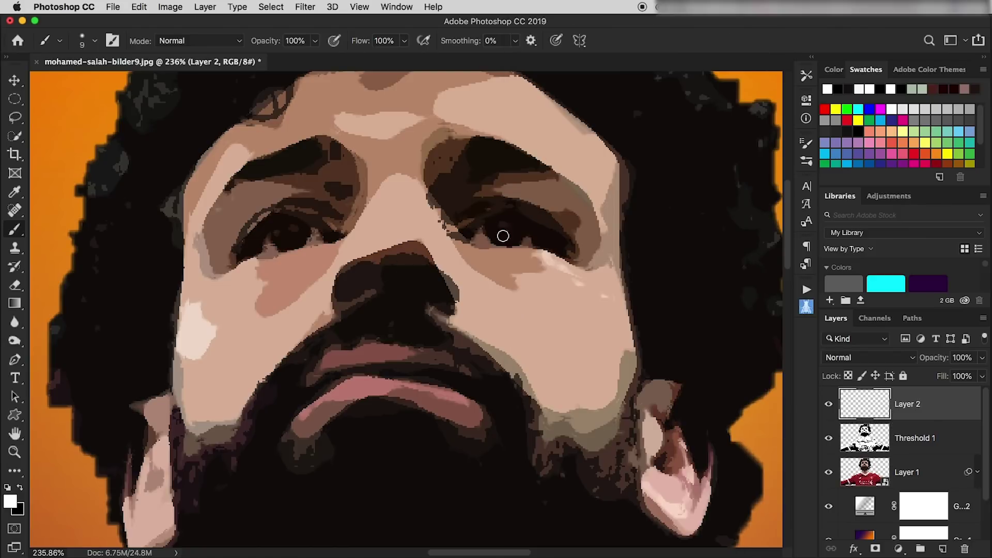
{"action": "key", "text": "bracketleft"}
{"action": "key", "text": "bracketleft"}
{"action": "key", "text": "bracketleft"}
{"action": "left_click_drag", "start_coordinate": [481, 244], "coordinate": [481, 238]}
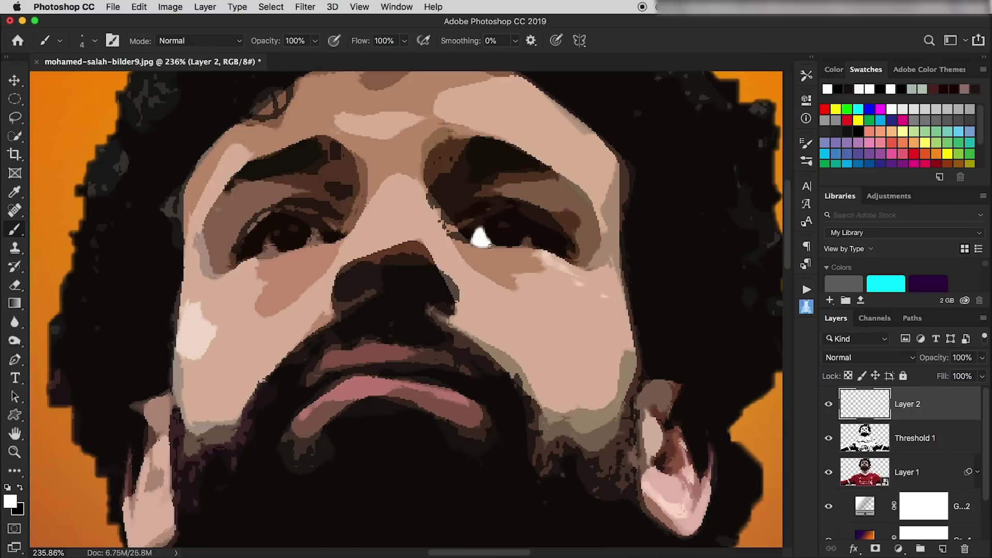
{"action": "left_click_drag", "start_coordinate": [528, 239], "coordinate": [525, 242]}
- Paint white catchlight dots in the left eye, adjusting brush size between dabs
{"action": "key", "text": "bracketright"}
{"action": "key", "text": "bracketright"}
{"action": "key", "text": "bracketright"}
{"action": "key", "text": "bracketright"}
{"action": "key", "text": "bracketright"}
{"action": "key", "text": "bracketright"}
{"action": "key", "text": "bracketright"}
{"action": "left_click", "coordinate": [293, 229]}
{"action": "key", "text": "bracketleft"}
{"action": "left_click_drag", "start_coordinate": [314, 236], "coordinate": [273, 249]}
{"action": "left_click", "coordinate": [271, 248]}
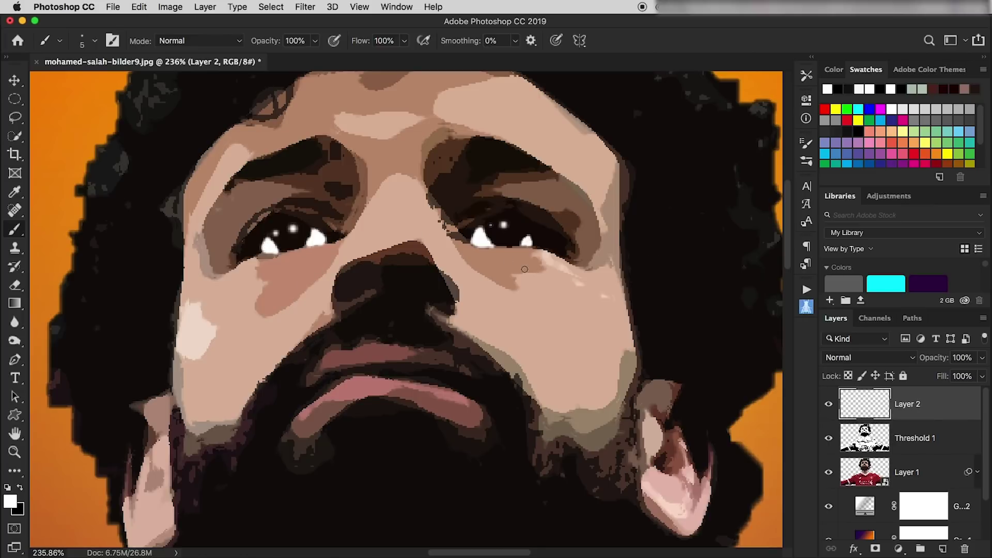
{"action": "scroll", "coordinate": [476, 304], "scroll_direction": "down", "scroll_amount": 5}
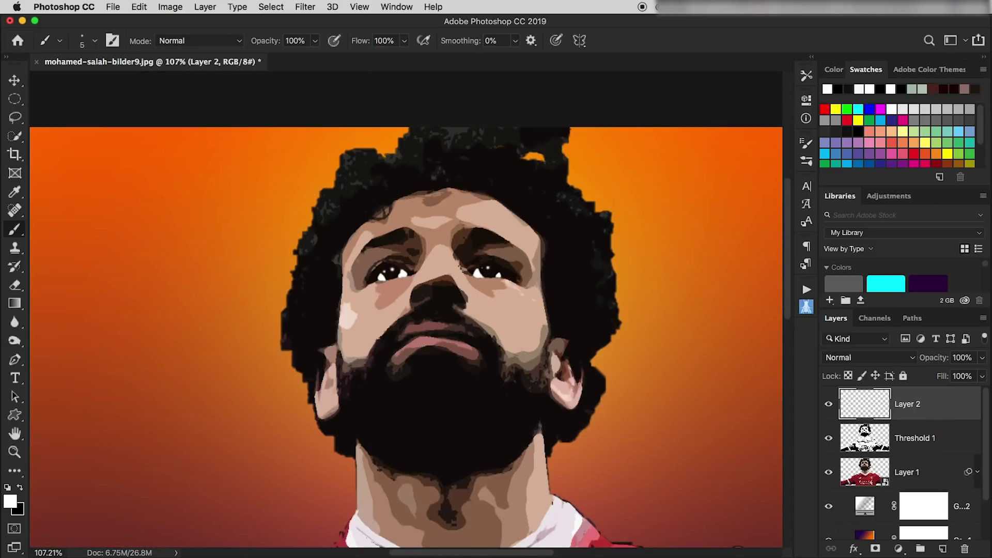
{"action": "scroll", "coordinate": [449, 250], "scroll_direction": "up", "scroll_amount": 2}
{"action": "scroll", "coordinate": [483, 288], "scroll_direction": "up", "scroll_amount": 2}
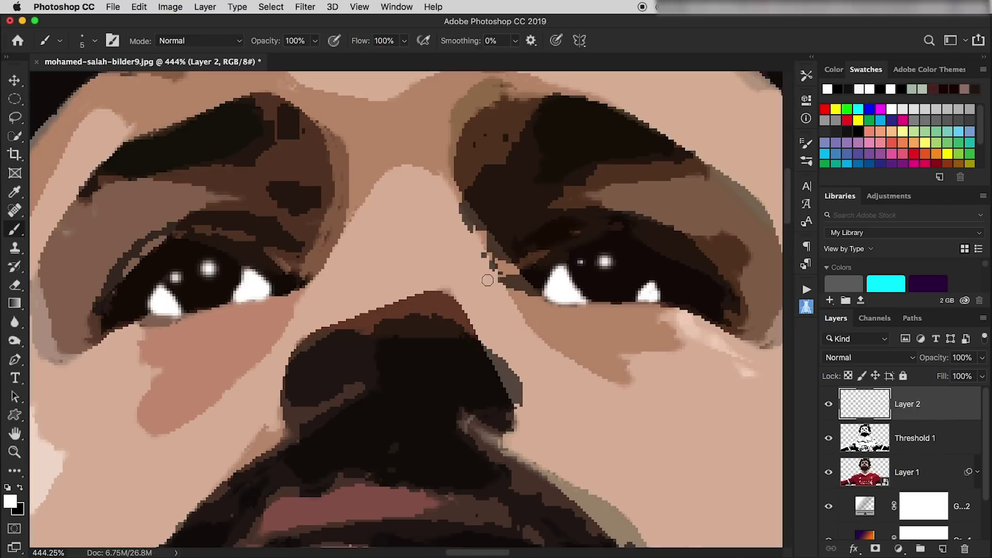
{"action": "scroll", "coordinate": [487, 277], "scroll_direction": "up", "scroll_amount": 2}
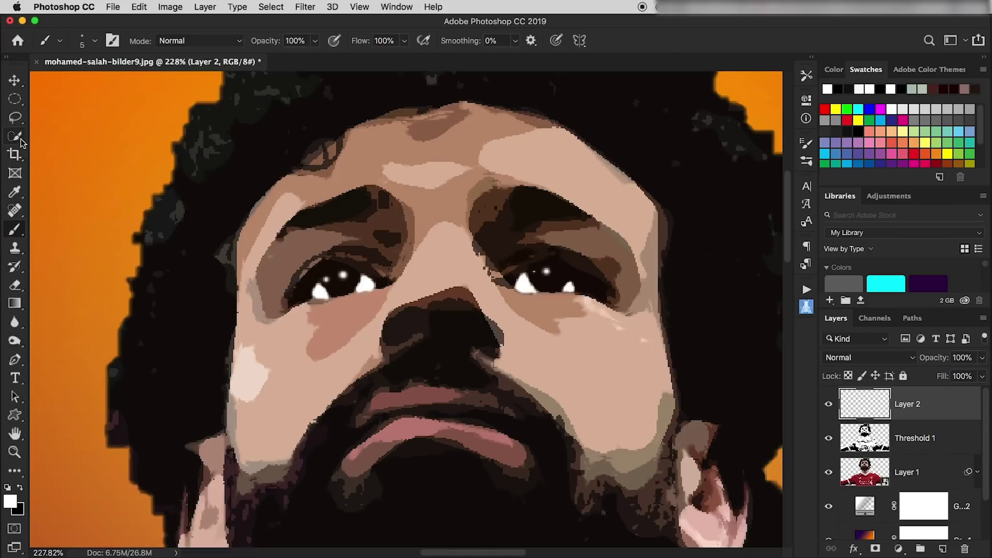
{"action": "left_click", "coordinate": [15, 360]}
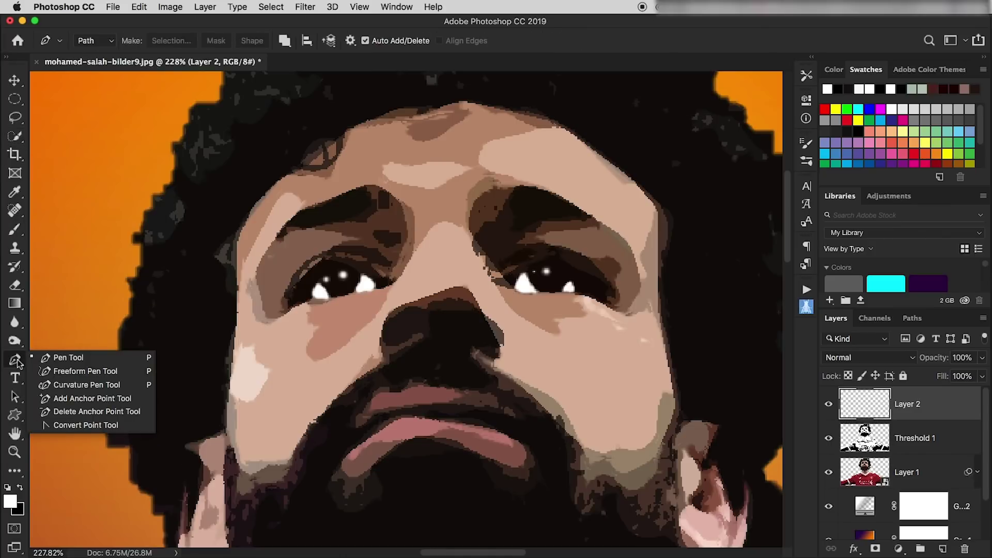
- Trace a closed Pen path around the left eyebrow's outline
{"action": "left_click", "coordinate": [80, 360]}
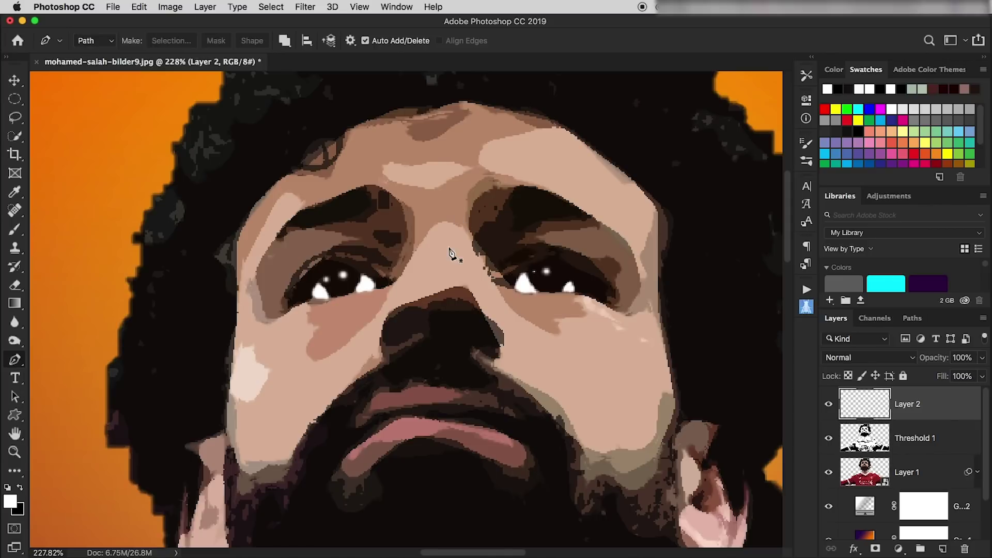
{"action": "left_click", "coordinate": [344, 220]}
{"action": "mouse_move", "coordinate": [350, 221]}
{"action": "left_mouse_down"}
{"action": "mouse_move", "coordinate": [374, 207]}
{"action": "mouse_move", "coordinate": [361, 187]}
{"action": "left_mouse_up"}
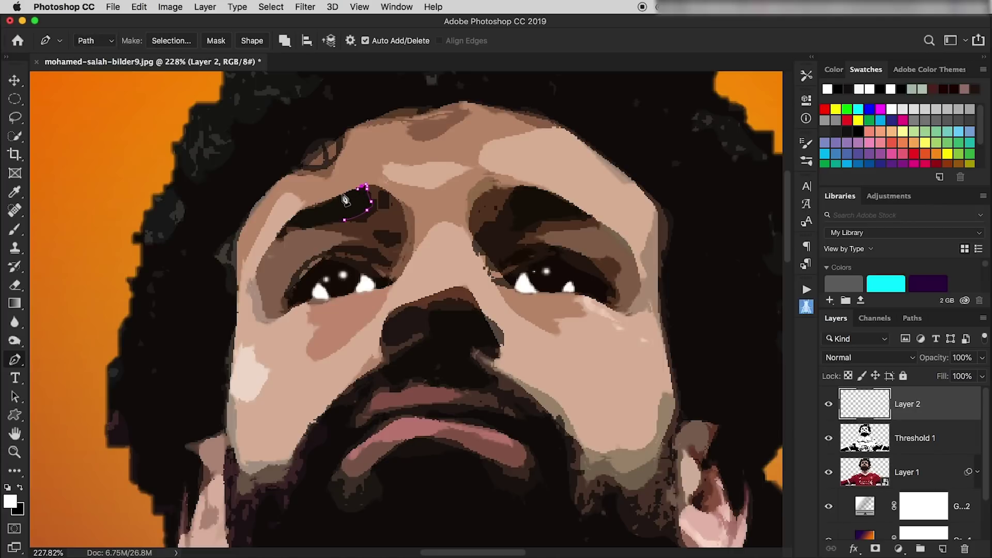
{"action": "left_click", "coordinate": [341, 195]}
{"action": "left_click", "coordinate": [313, 209]}
{"action": "key", "text": "ctrl+z"}
{"action": "left_click", "coordinate": [290, 221]}
{"action": "left_click", "coordinate": [272, 242]}
{"action": "left_click", "coordinate": [285, 235]}
{"action": "left_click", "coordinate": [299, 227]}
{"action": "left_click", "coordinate": [345, 221]}
- Turn the eyebrow path into a selection, fill it with black, and deselect
{"action": "right_click", "coordinate": [329, 216]}
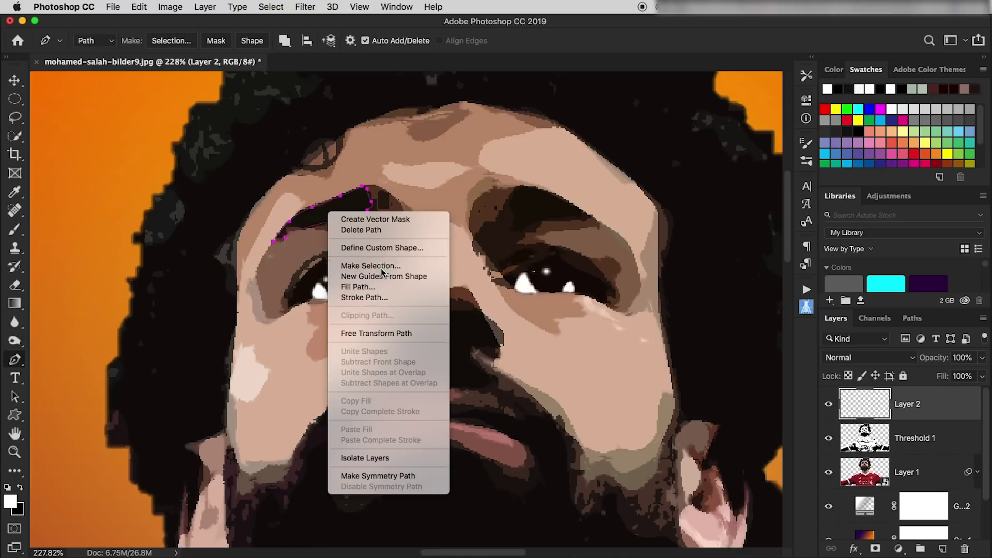
{"action": "left_click", "coordinate": [371, 265]}
{"action": "left_click", "coordinate": [835, 221]}
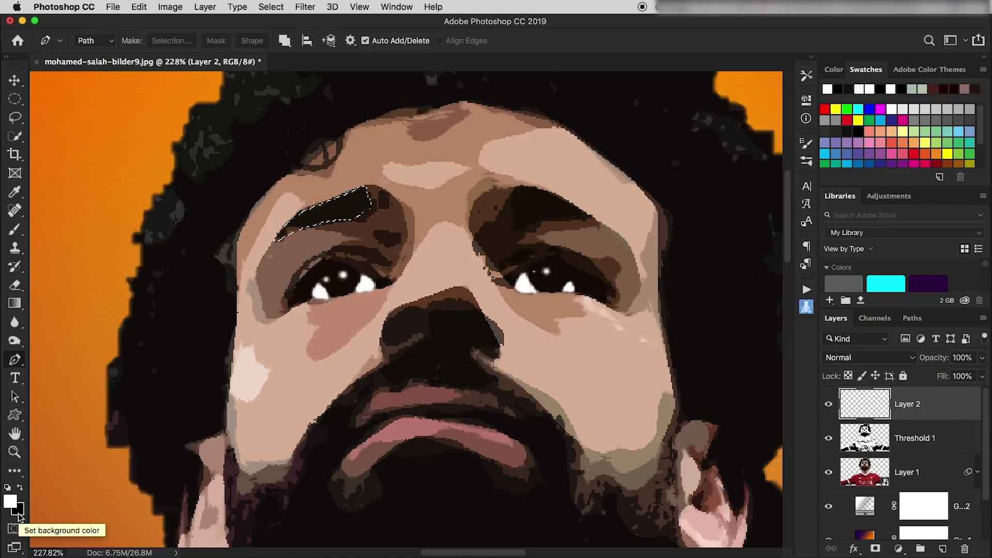
{"action": "key", "text": "super+BackSpace"}
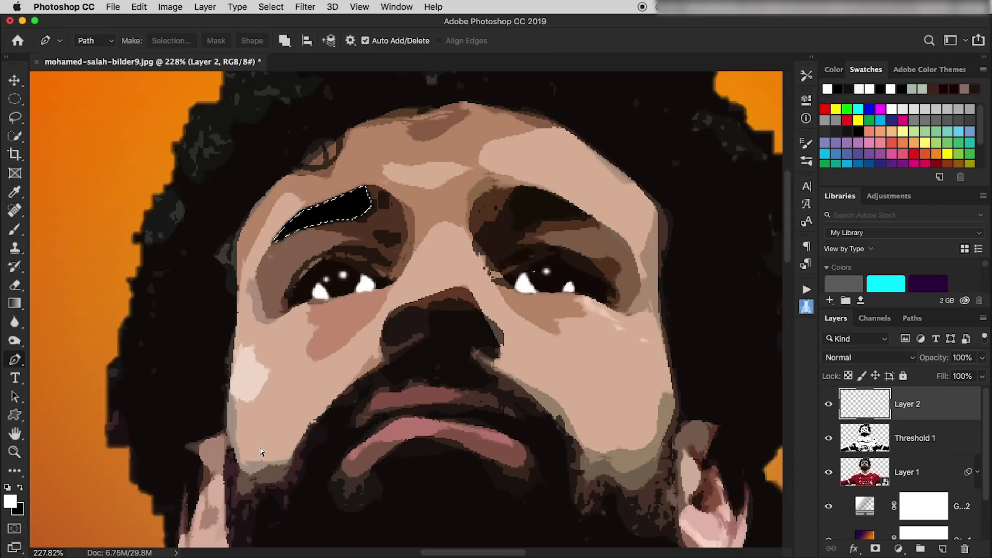
{"action": "key", "text": "super+d"}
- Undo the stray white mark and paint black strokes smoothing the left eyebrow's top edge
{"action": "left_click", "coordinate": [15, 231]}
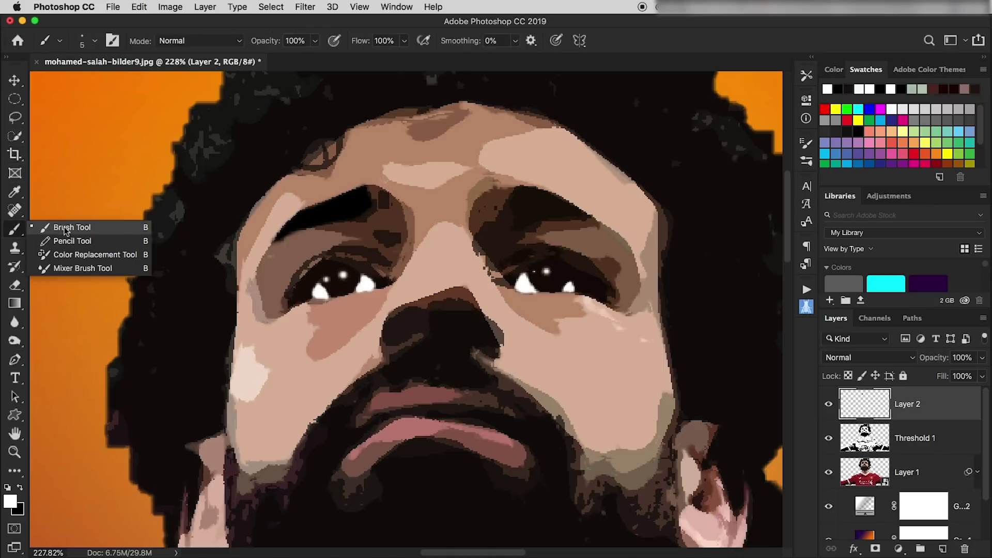
{"action": "left_click", "coordinate": [68, 228]}
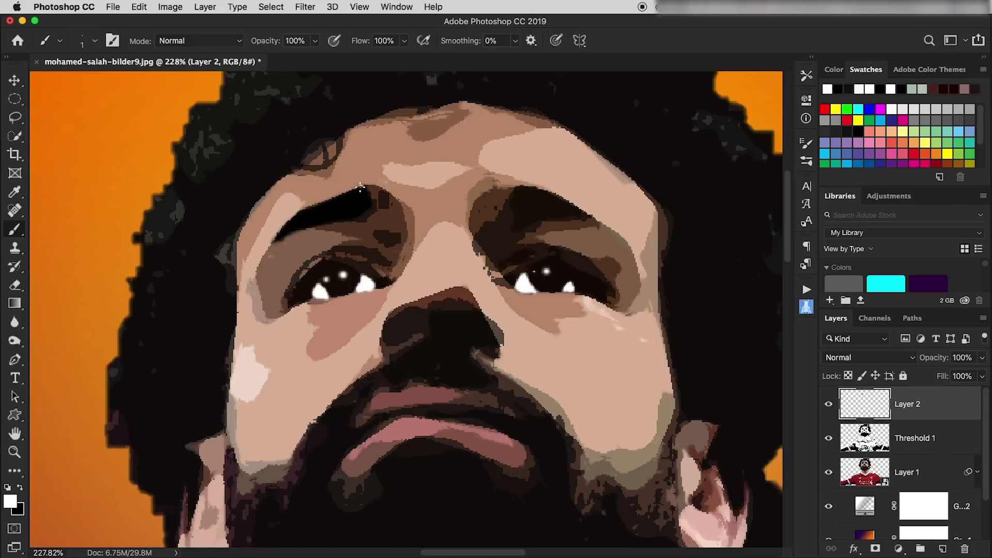
{"action": "key", "text": "ctrl+z"}
{"action": "key", "text": "ctrl+z"}
{"action": "key", "text": "x"}
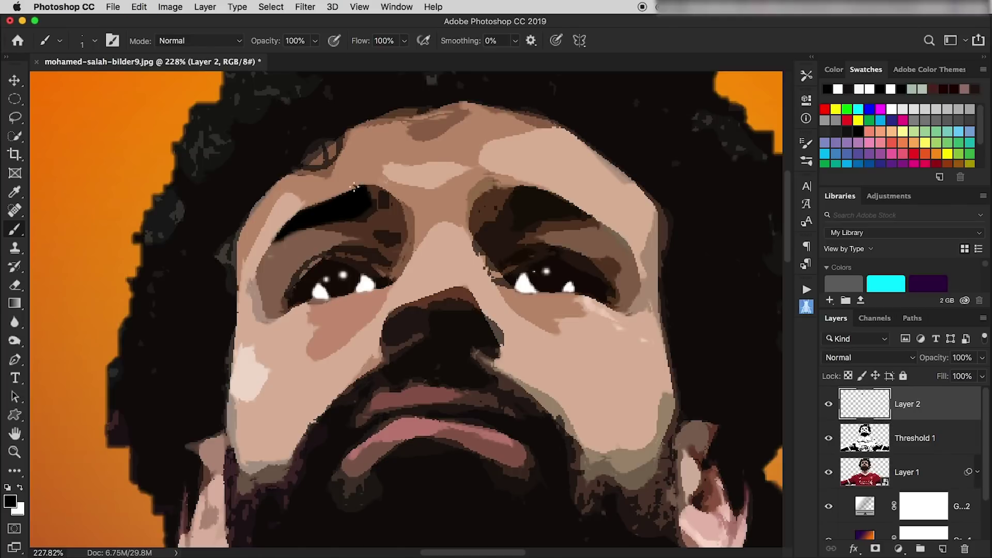
{"action": "left_click_drag", "start_coordinate": [354, 190], "coordinate": [351, 191]}
{"action": "left_click_drag", "start_coordinate": [346, 188], "coordinate": [343, 193]}
{"action": "left_click_drag", "start_coordinate": [320, 201], "coordinate": [303, 208]}
{"action": "scroll", "coordinate": [533, 369], "scroll_direction": "down", "scroll_amount": 5}
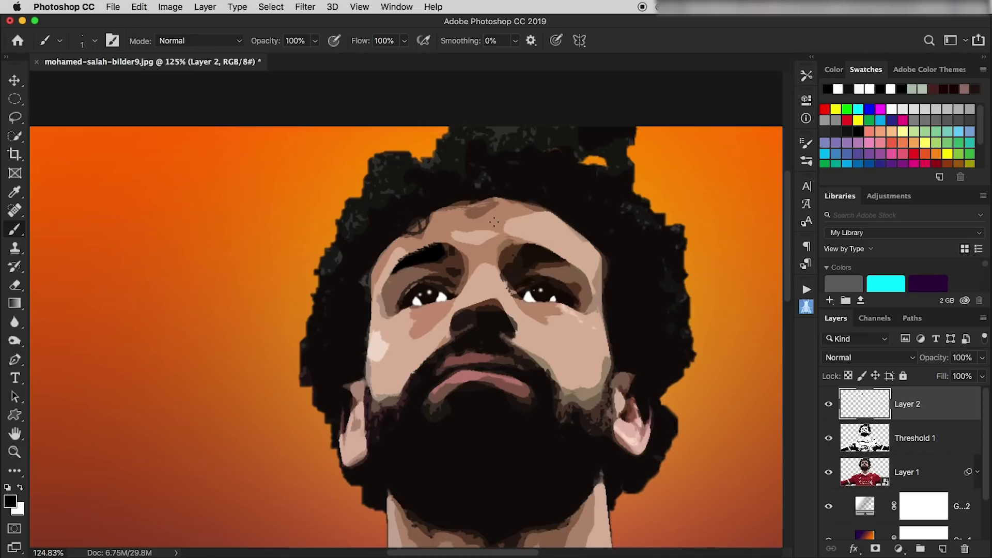
{"action": "key", "text": "v"}
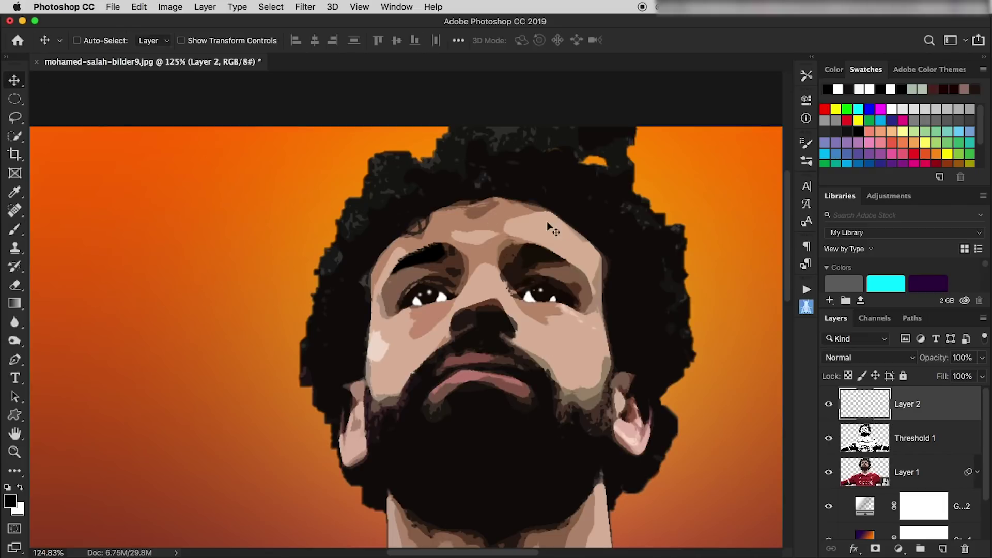
- Add a Hue/Saturation adjustment layer and sample the face's red tones on the image
{"action": "left_click", "coordinate": [898, 549]}
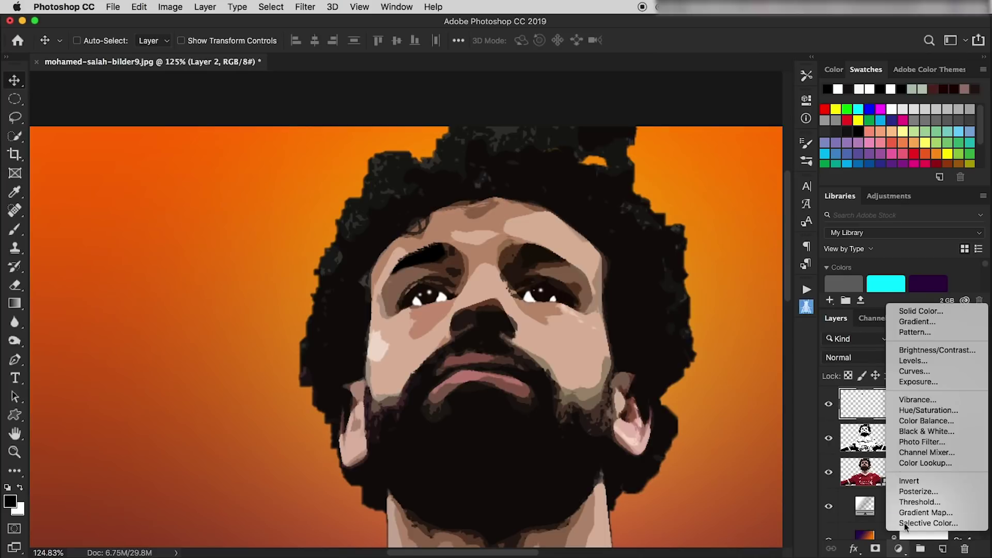
{"action": "left_click", "coordinate": [922, 411]}
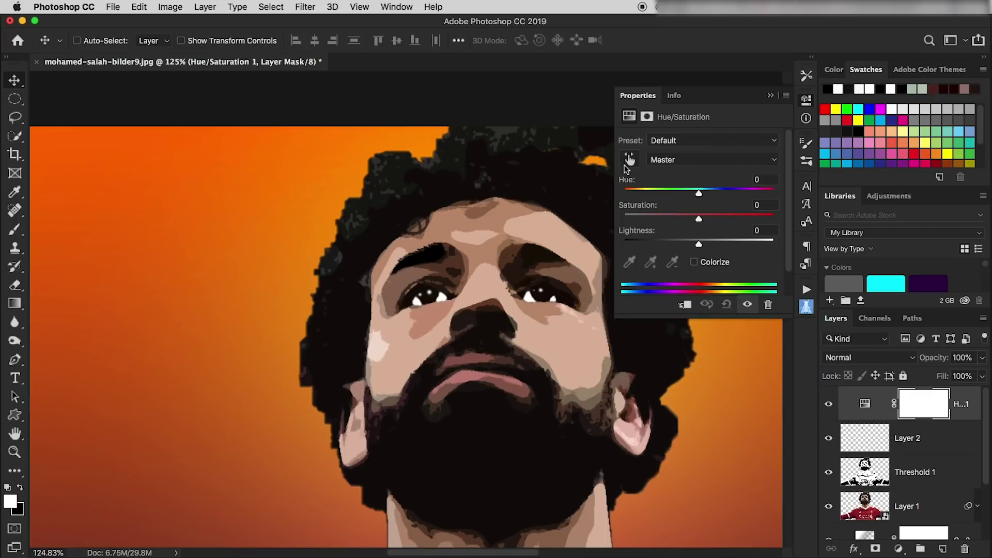
{"action": "left_click", "coordinate": [628, 161]}
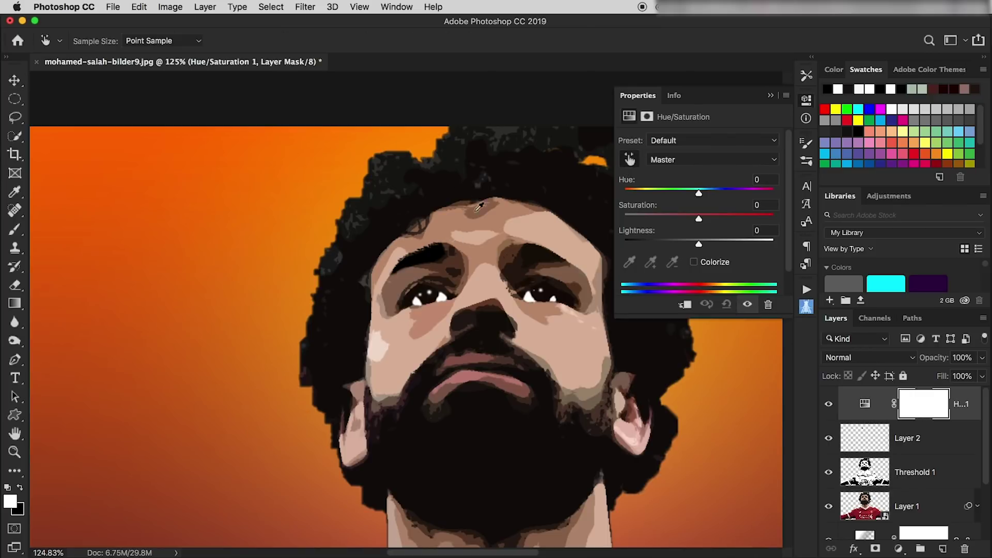
{"action": "left_click_drag", "start_coordinate": [479, 205], "coordinate": [450, 228]}
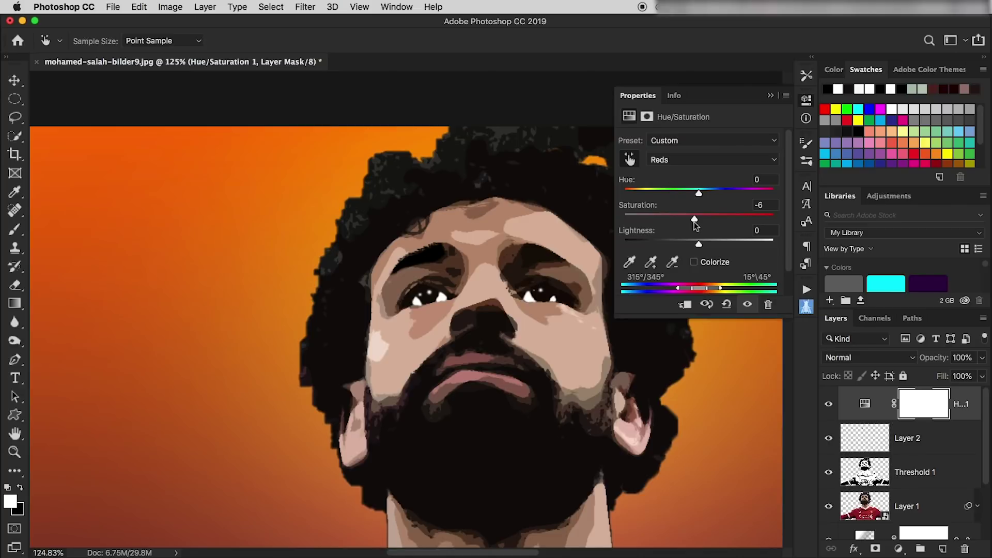
{"action": "mouse_move", "coordinate": [694, 218]}
{"action": "left_mouse_down"}
{"action": "mouse_move", "coordinate": [732, 217]}
{"action": "mouse_move", "coordinate": [700, 219]}
{"action": "left_mouse_up"}
- Clip the Hue/Saturation layer to Layer 1 with Saturation +29 and Lightness -64
{"action": "left_click_drag", "start_coordinate": [944, 416], "coordinate": [944, 485]}
{"action": "key", "text": "v"}
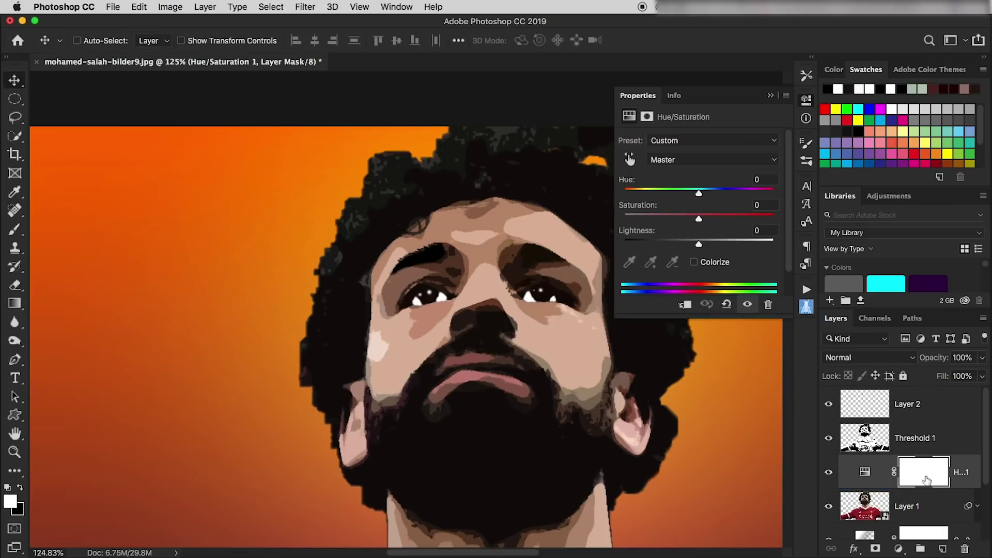
{"action": "left_click", "coordinate": [901, 488], "text": "alt"}
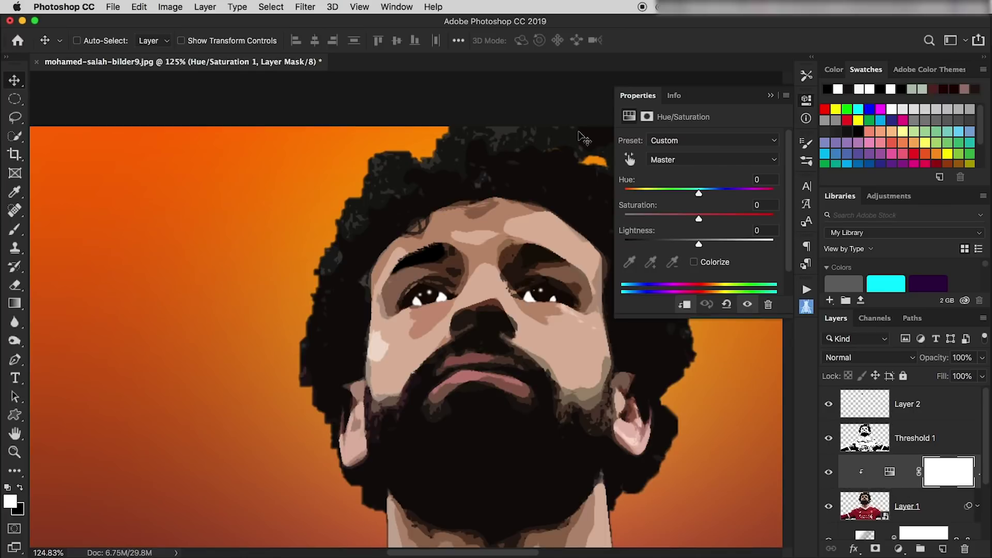
{"action": "mouse_move", "coordinate": [699, 219]}
{"action": "left_mouse_down"}
{"action": "mouse_move", "coordinate": [736, 219]}
{"action": "mouse_move", "coordinate": [666, 215]}
{"action": "mouse_move", "coordinate": [712, 216]}
{"action": "mouse_move", "coordinate": [687, 246]}
{"action": "mouse_move", "coordinate": [651, 245]}
{"action": "left_mouse_up"}
{"action": "left_click_drag", "start_coordinate": [700, 219], "coordinate": [712, 221]}
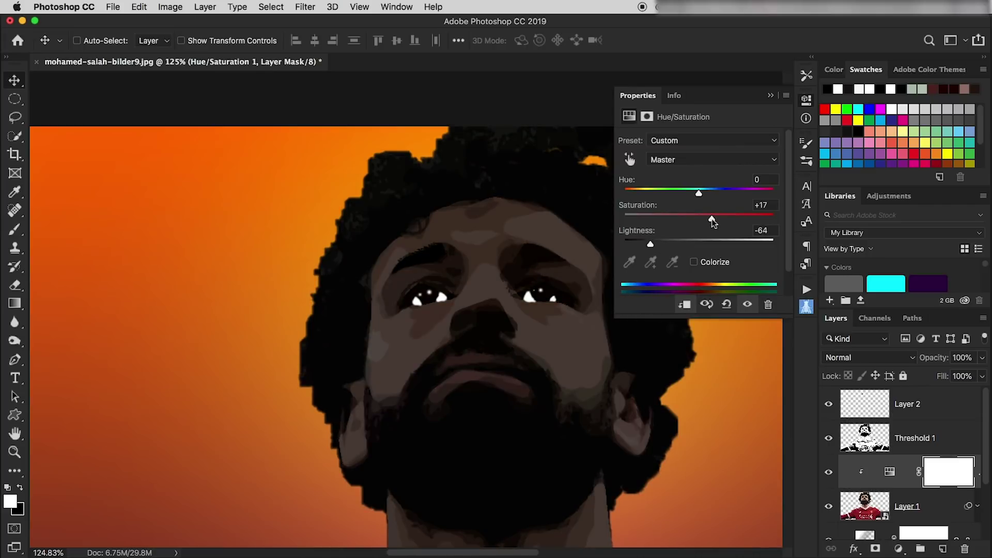
{"action": "left_click", "coordinate": [770, 95]}
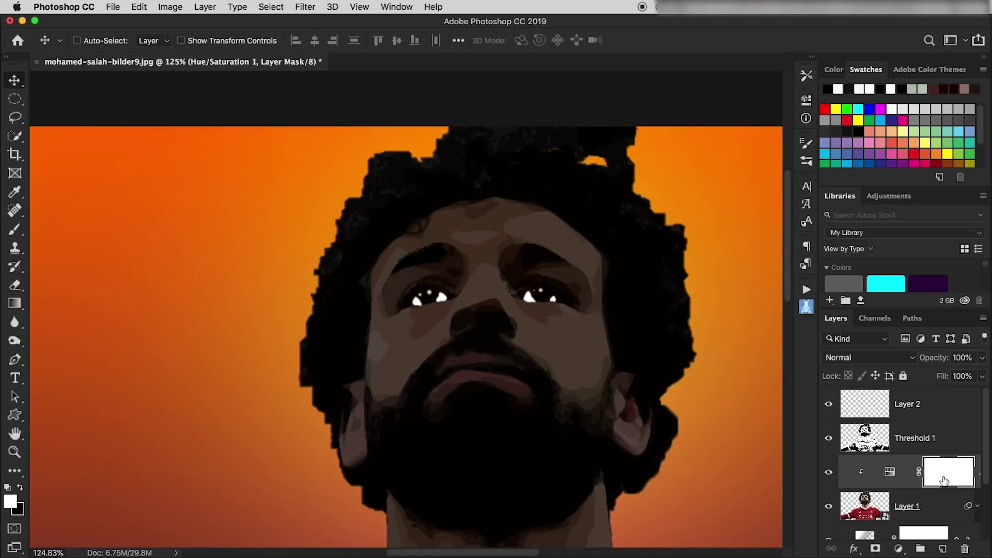
- Invert the adjustment mask, paint the darkening back along the hairline, then switch to Illustrator
{"action": "key", "text": "ctrl+i"}
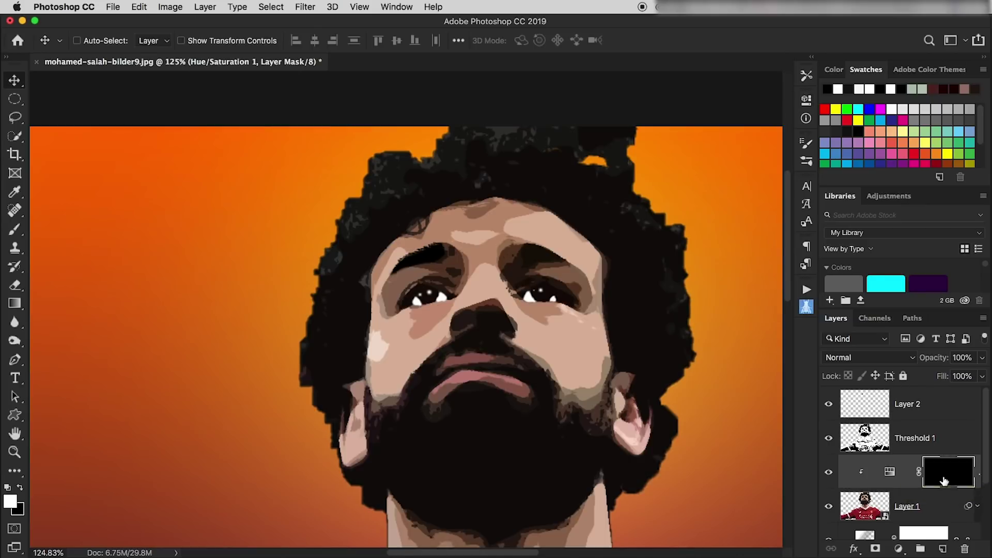
{"action": "key", "text": "b"}
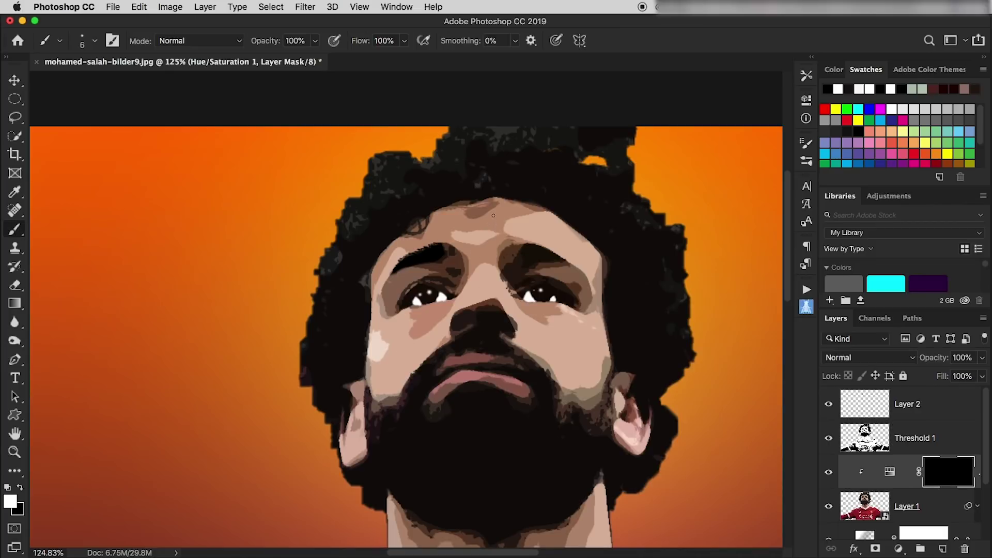
{"action": "key", "text": "bracketright"}
{"action": "key", "text": "bracketright"}
{"action": "key", "text": "bracketright"}
{"action": "mouse_move", "coordinate": [494, 213]}
{"action": "left_mouse_down"}
{"action": "mouse_move", "coordinate": [538, 207]}
{"action": "mouse_move", "coordinate": [513, 206]}
{"action": "mouse_move", "coordinate": [498, 218]}
{"action": "mouse_move", "coordinate": [537, 209]}
{"action": "mouse_move", "coordinate": [483, 225]}
{"action": "mouse_move", "coordinate": [437, 216]}
{"action": "mouse_move", "coordinate": [462, 212]}
{"action": "mouse_move", "coordinate": [451, 219]}
{"action": "left_mouse_up"}
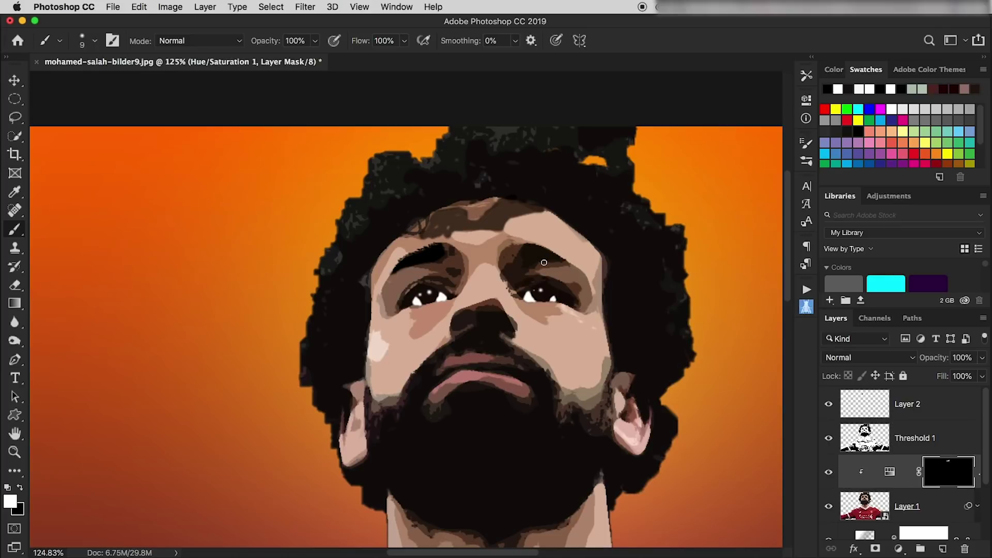
{"action": "scroll", "coordinate": [437, 234], "scroll_direction": "down", "scroll_amount": 5}
{"action": "scroll", "coordinate": [381, 212], "scroll_direction": "up", "scroll_amount": 3}
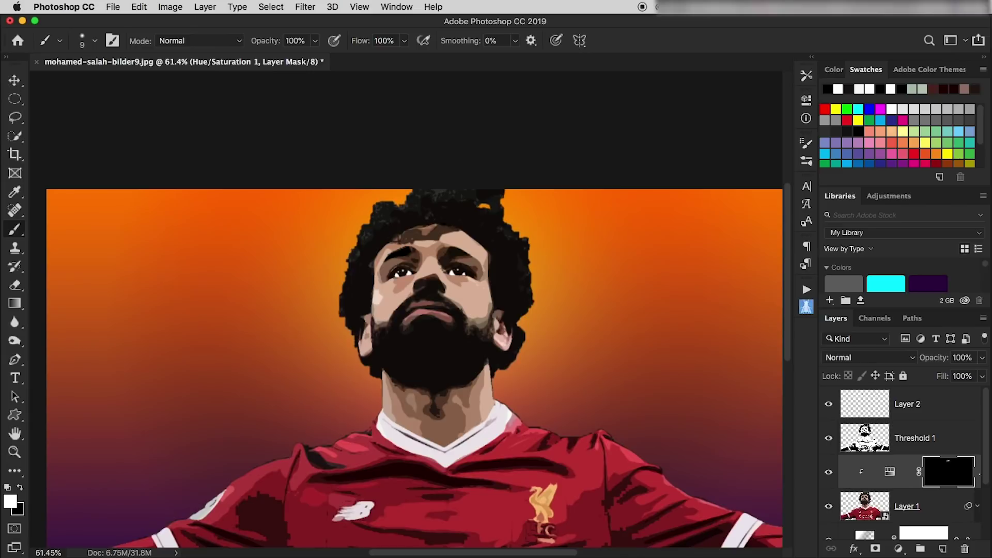
{"action": "scroll", "coordinate": [414, 330], "scroll_direction": "down", "scroll_amount": 2}
{"action": "scroll", "coordinate": [414, 331], "scroll_direction": "down", "scroll_amount": 2}
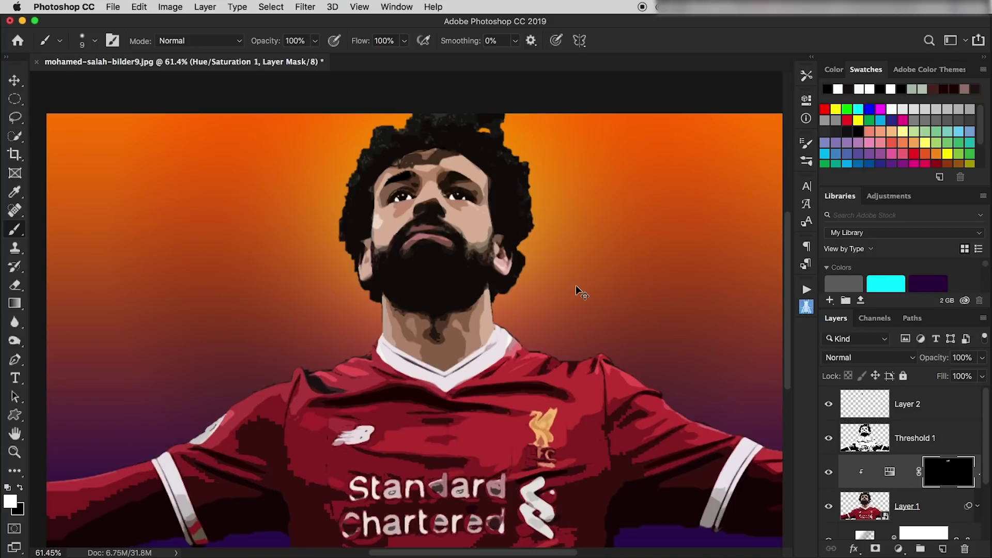
{"action": "key", "text": "super+Tab"}
{"action": "key", "text": "super+Tab"}
{"action": "key", "text": "super+Tab"}
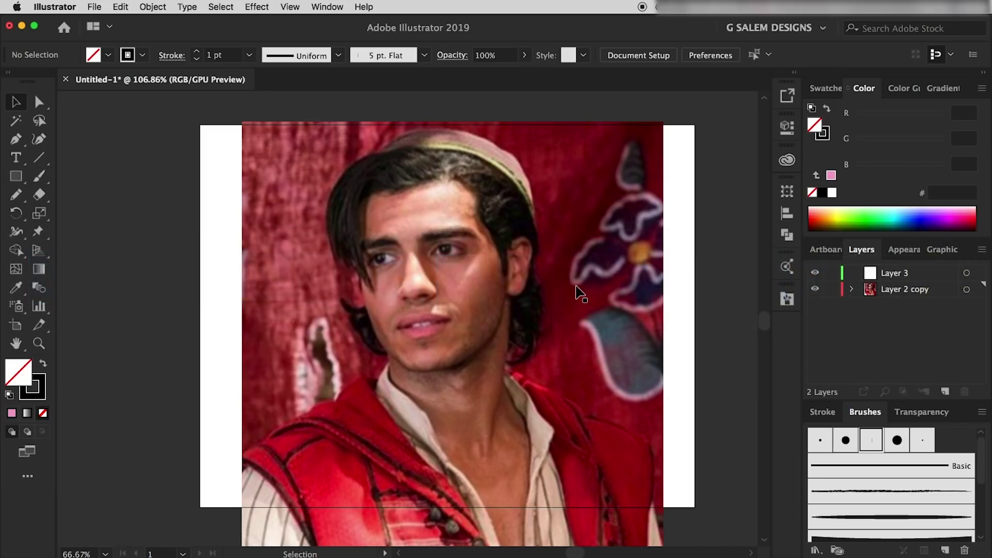
{"action": "scroll", "coordinate": [576, 285], "scroll_direction": "up", "scroll_amount": 1}
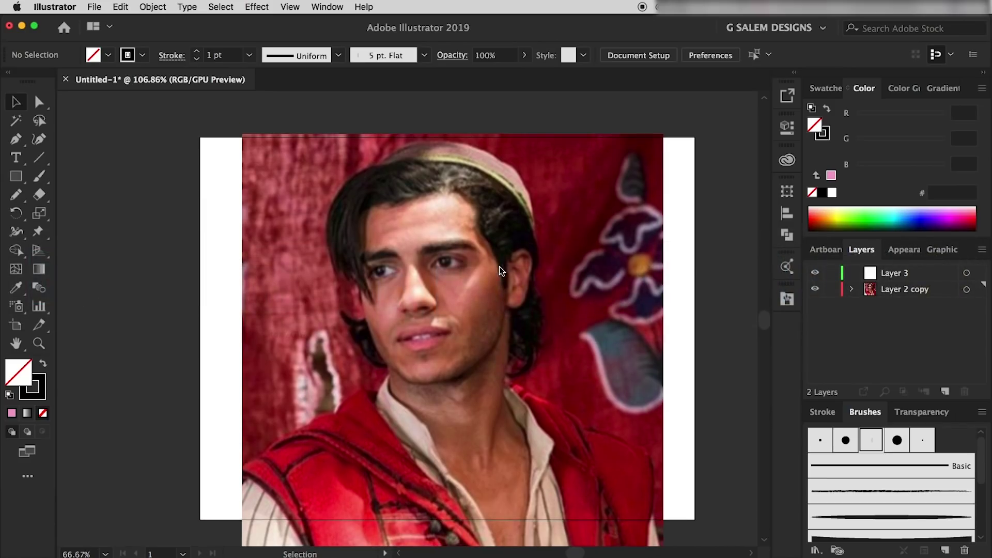
{"action": "scroll", "coordinate": [472, 277], "scroll_direction": "down", "scroll_amount": 1}
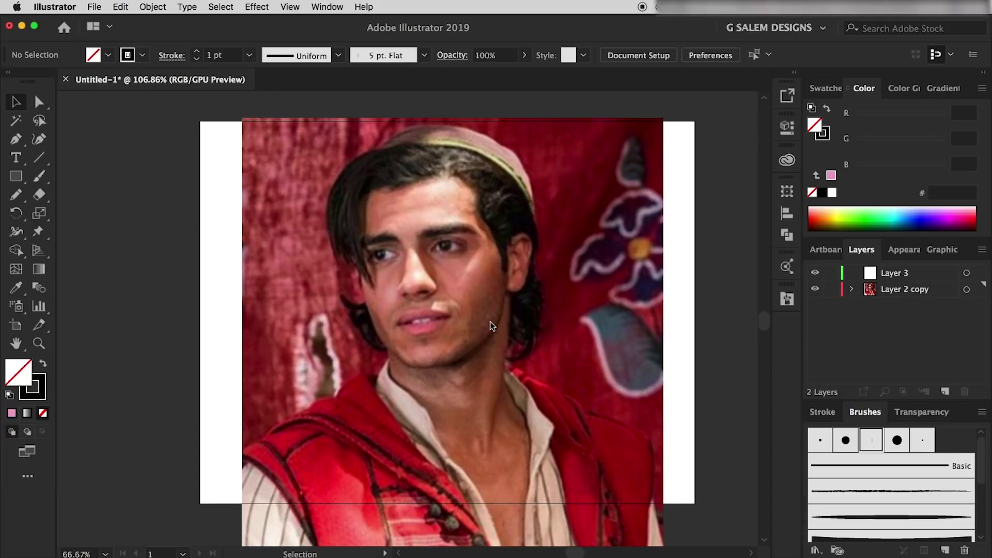
{"action": "scroll", "coordinate": [465, 331], "scroll_direction": "down", "scroll_amount": 1}
{"action": "scroll", "coordinate": [413, 338], "scroll_direction": "up", "scroll_amount": 1}
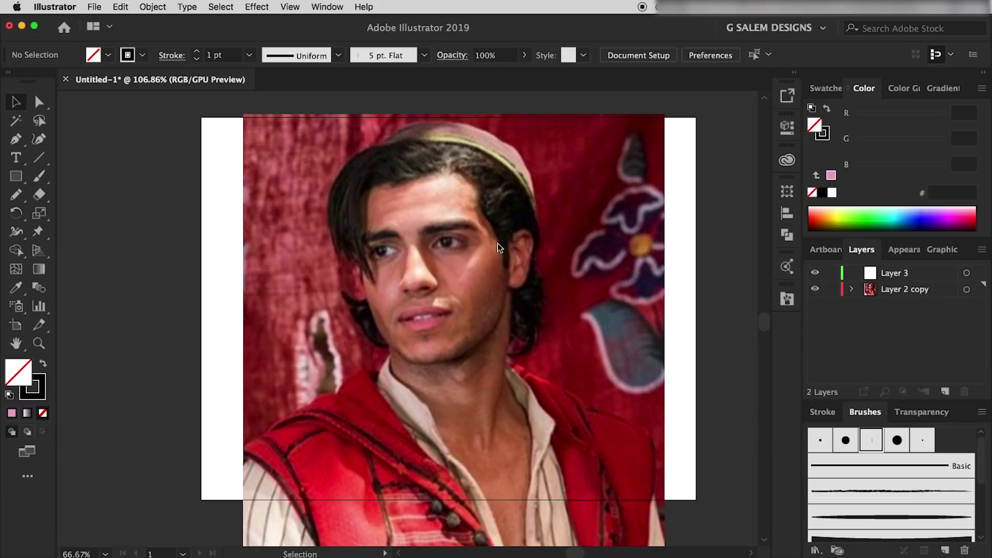
{"action": "left_click", "coordinate": [652, 298]}
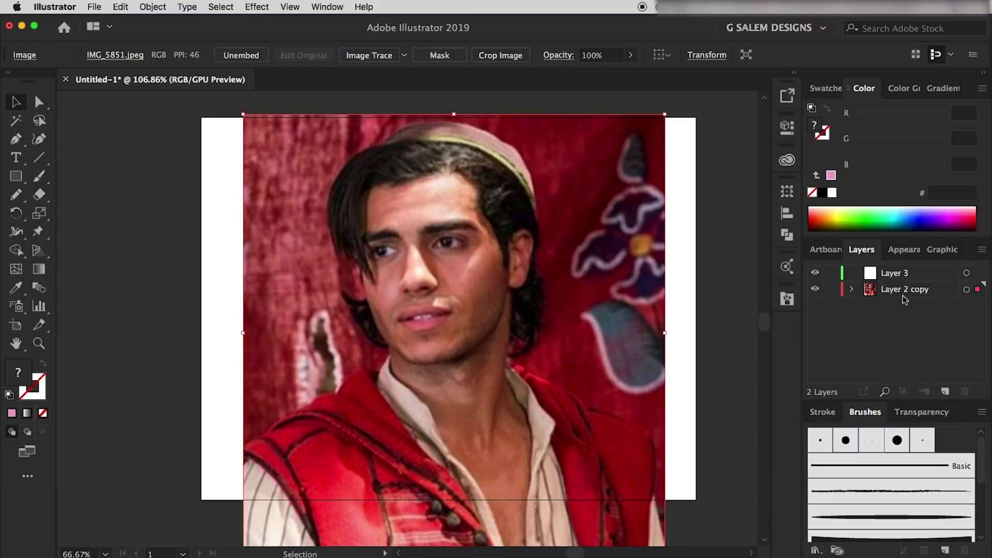
{"action": "left_click", "coordinate": [917, 291]}
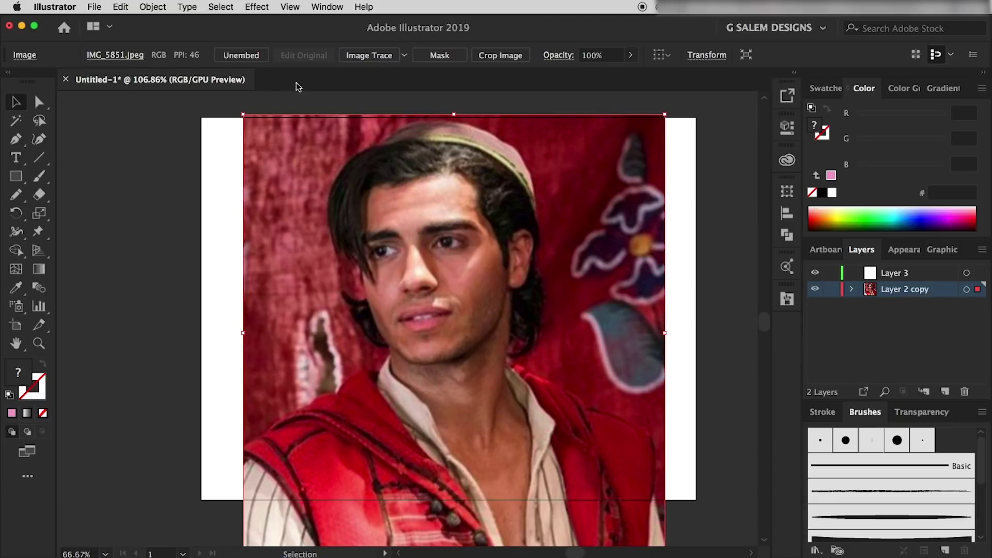
{"action": "left_click", "coordinate": [628, 57]}
{"action": "mouse_move", "coordinate": [626, 73]}
{"action": "left_mouse_down"}
{"action": "mouse_move", "coordinate": [603, 75]}
{"action": "mouse_move", "coordinate": [629, 73]}
{"action": "left_mouse_up"}
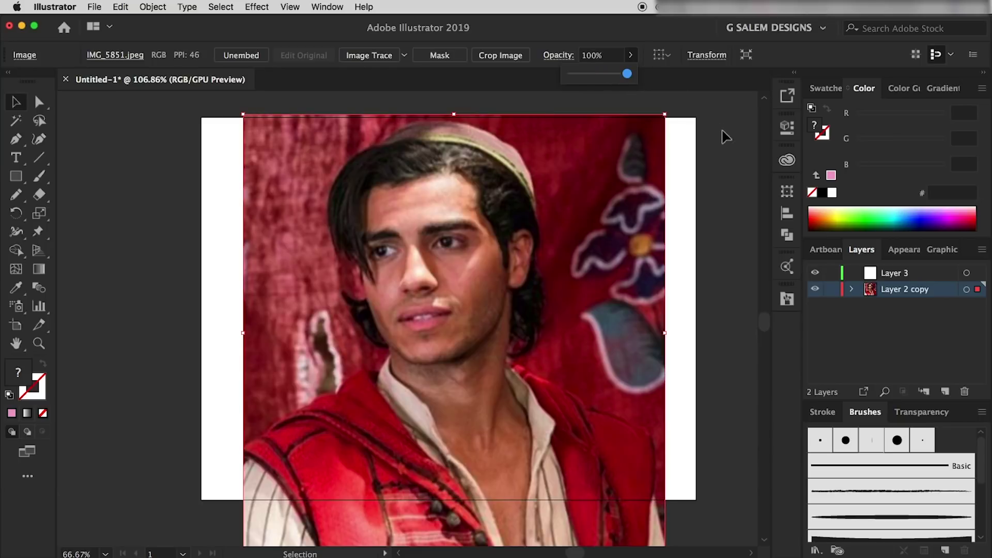
{"action": "left_click", "coordinate": [721, 133]}
{"action": "left_click", "coordinate": [581, 261]}
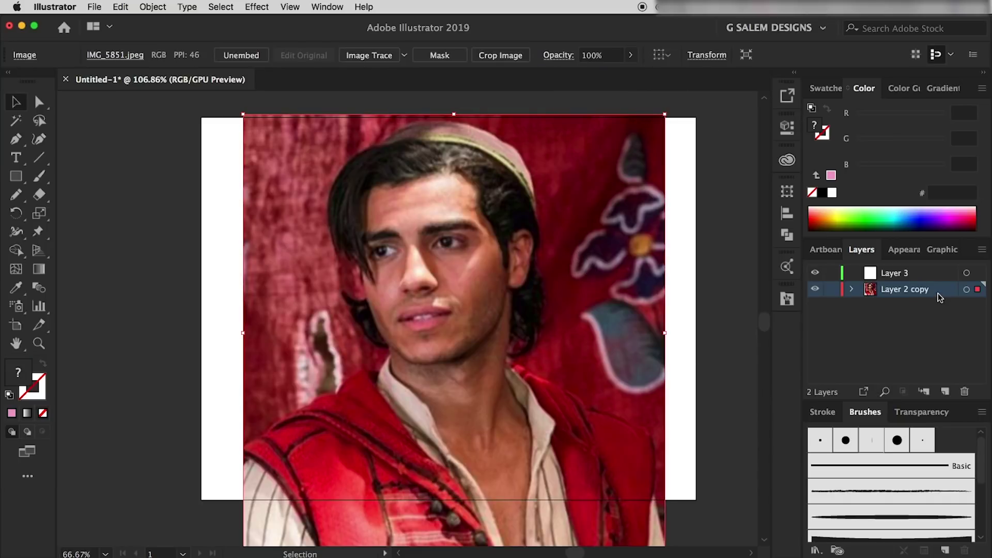
- Make the photo's layer a Template with images dimmed to 50%
{"action": "double_click", "coordinate": [937, 293]}
{"action": "left_click_drag", "start_coordinate": [767, 97], "coordinate": [685, 74]}
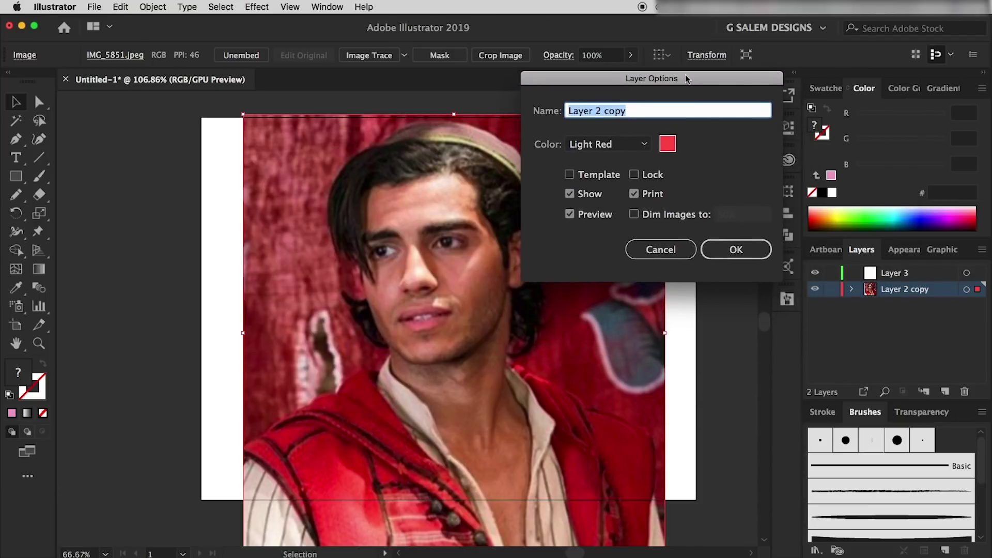
{"action": "left_click", "coordinate": [634, 215]}
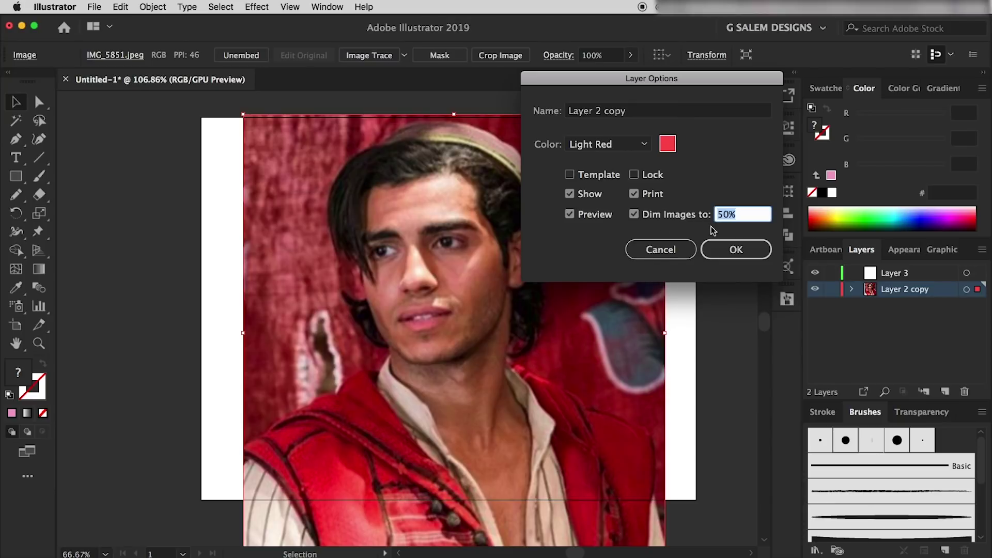
{"action": "left_click", "coordinate": [569, 174]}
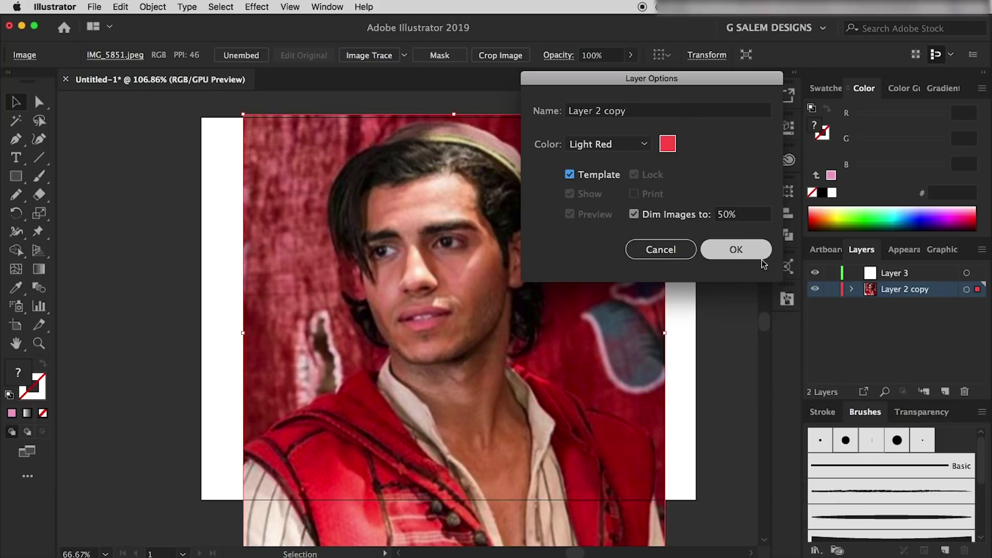
{"action": "left_click", "coordinate": [744, 248]}
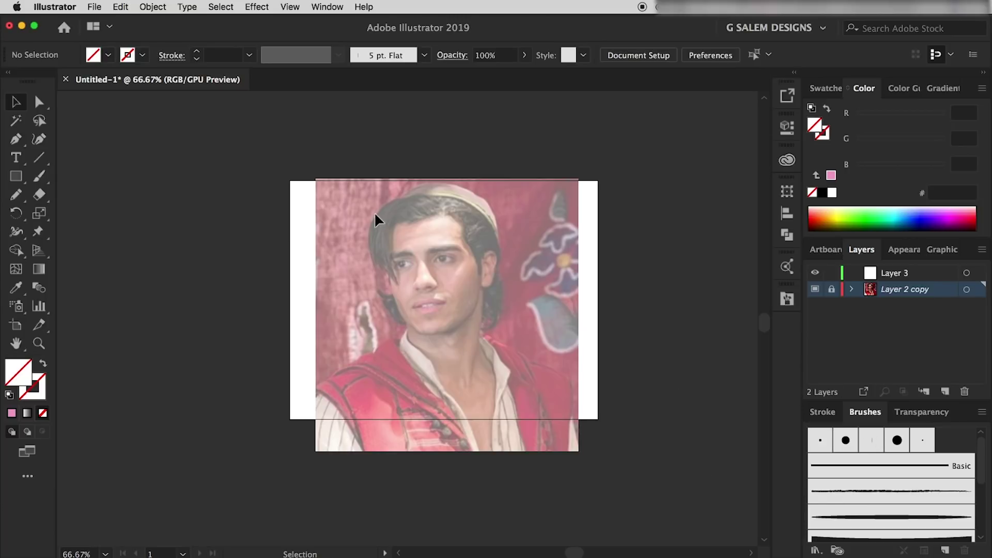
{"action": "scroll", "coordinate": [398, 281], "scroll_direction": "up", "scroll_amount": 2}
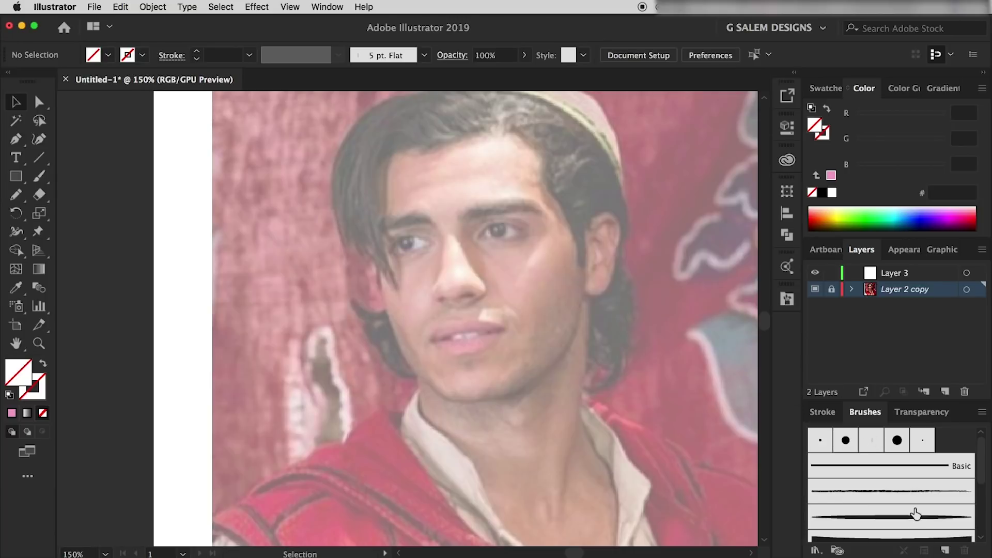
{"action": "left_click", "coordinate": [944, 551]}
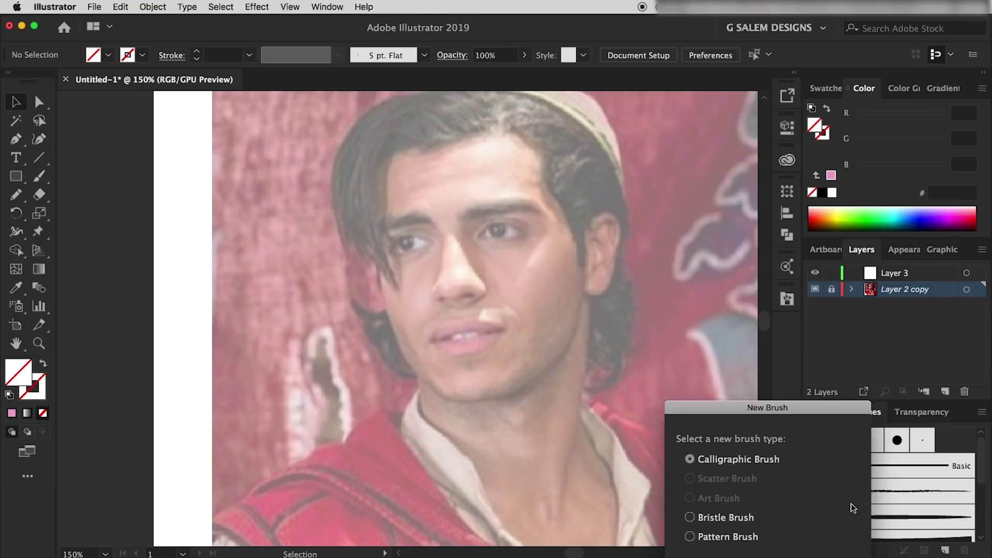
{"action": "left_click_drag", "start_coordinate": [777, 407], "coordinate": [667, 205]}
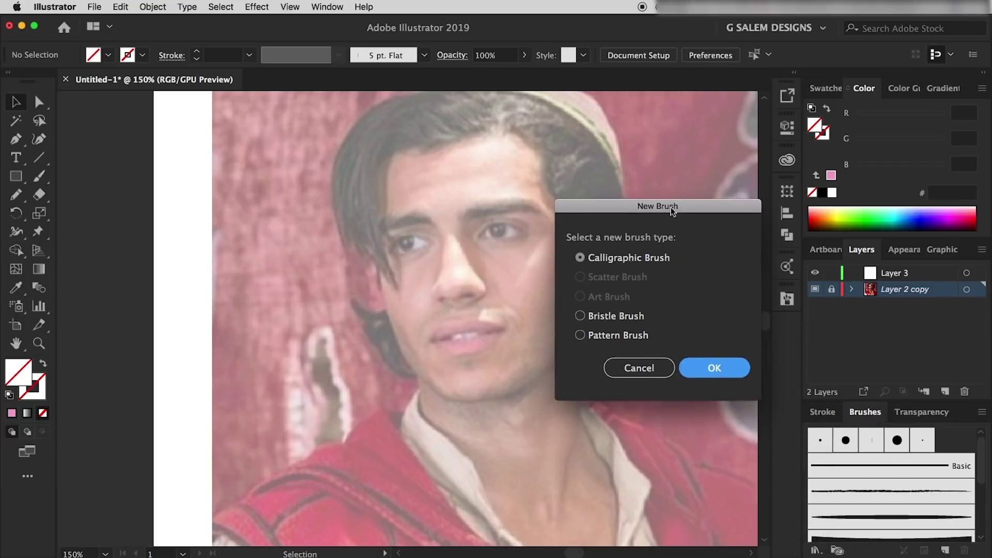
{"action": "left_click", "coordinate": [715, 365]}
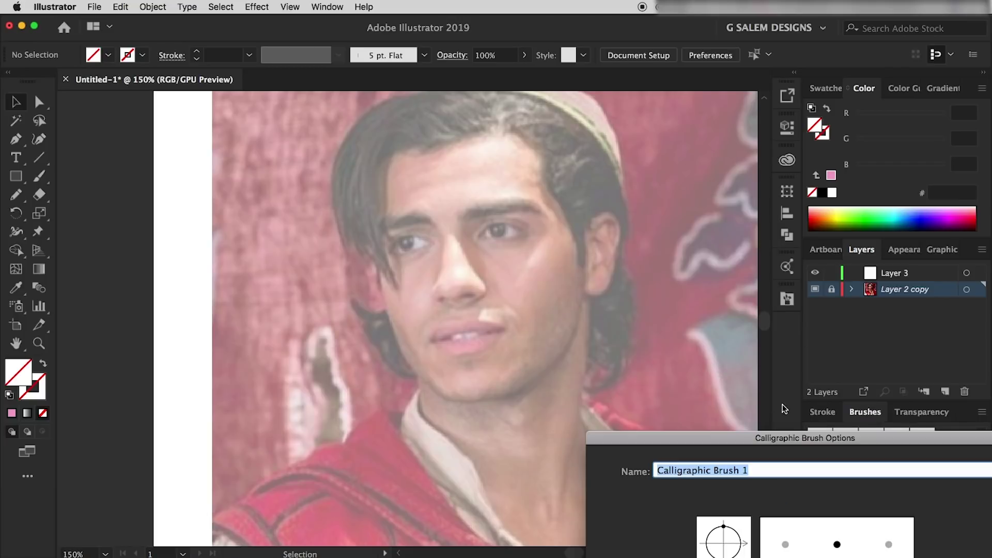
{"action": "mouse_move", "coordinate": [748, 435]}
{"action": "left_mouse_down"}
{"action": "mouse_move", "coordinate": [606, 73]}
{"action": "mouse_move", "coordinate": [613, 62]}
{"action": "left_mouse_up"}
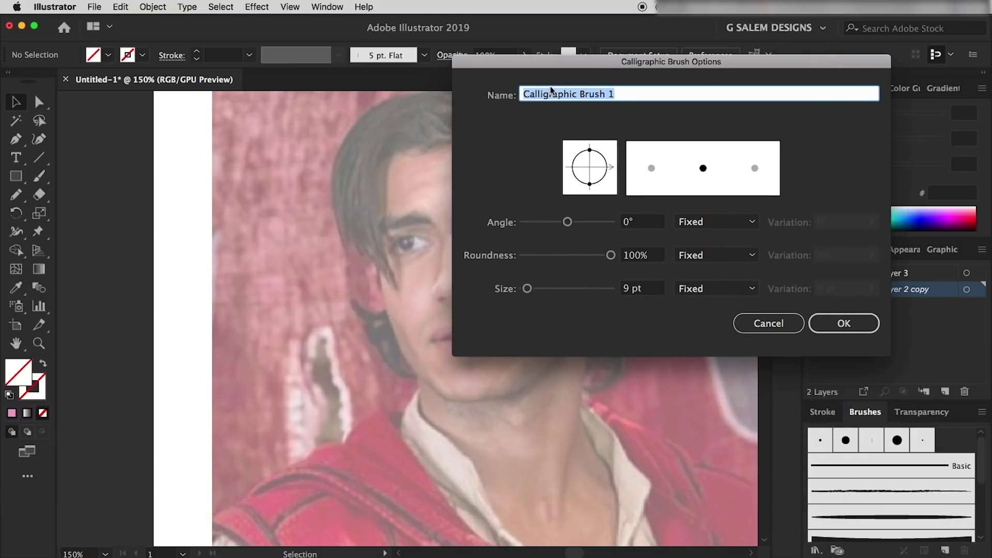
{"action": "left_click", "coordinate": [751, 290]}
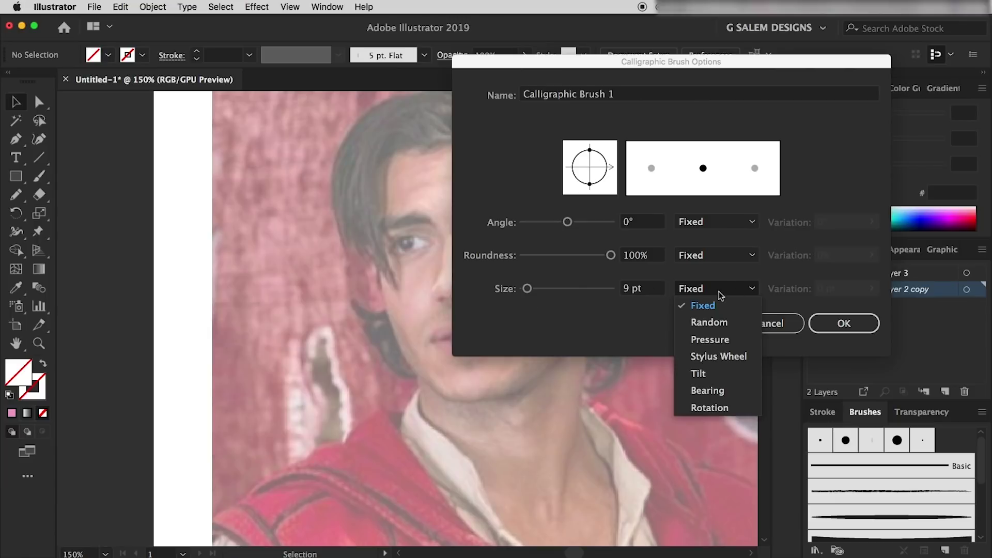
{"action": "left_click", "coordinate": [719, 340]}
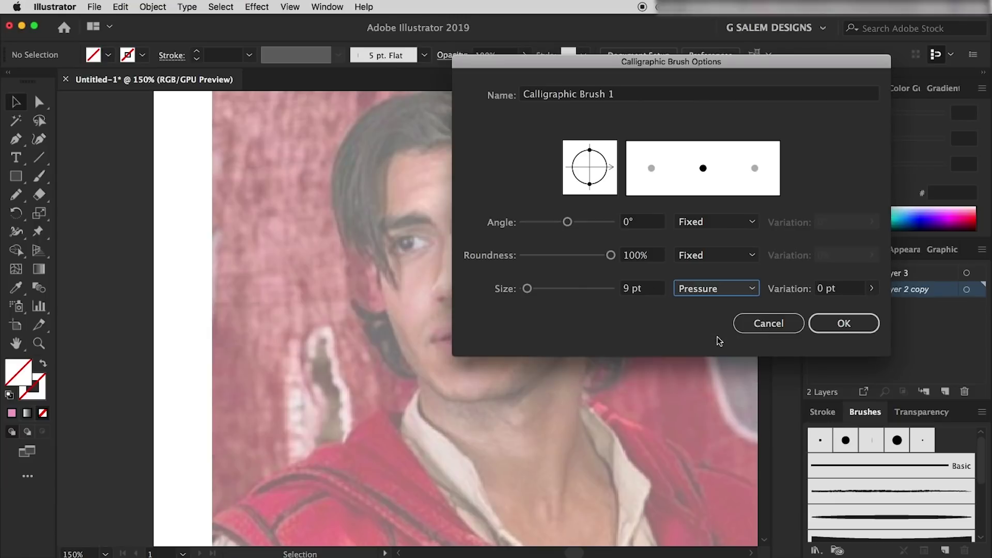
{"action": "left_click", "coordinate": [631, 289]}
{"action": "double_click", "coordinate": [627, 288]}
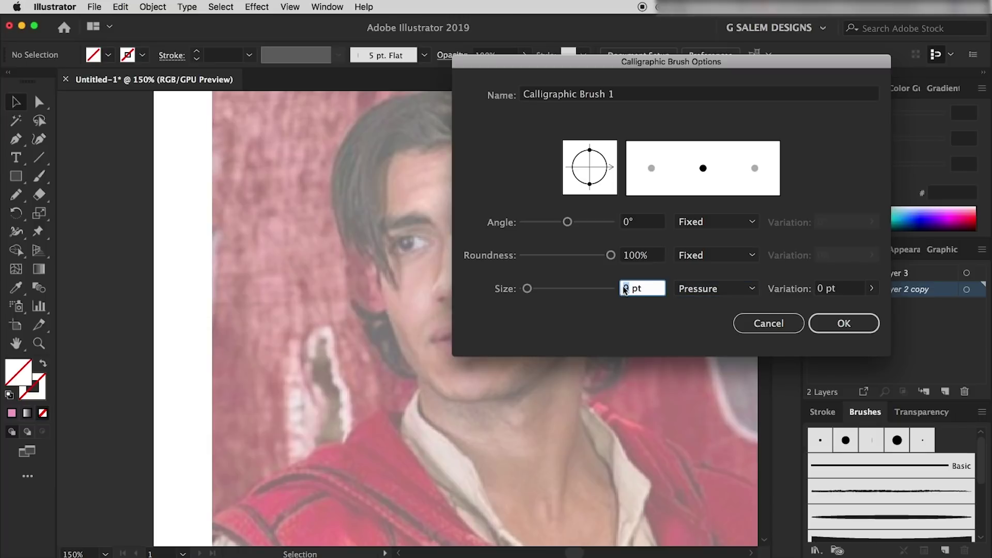
{"action": "type", "text": "2"}
{"action": "left_click", "coordinate": [769, 324]}
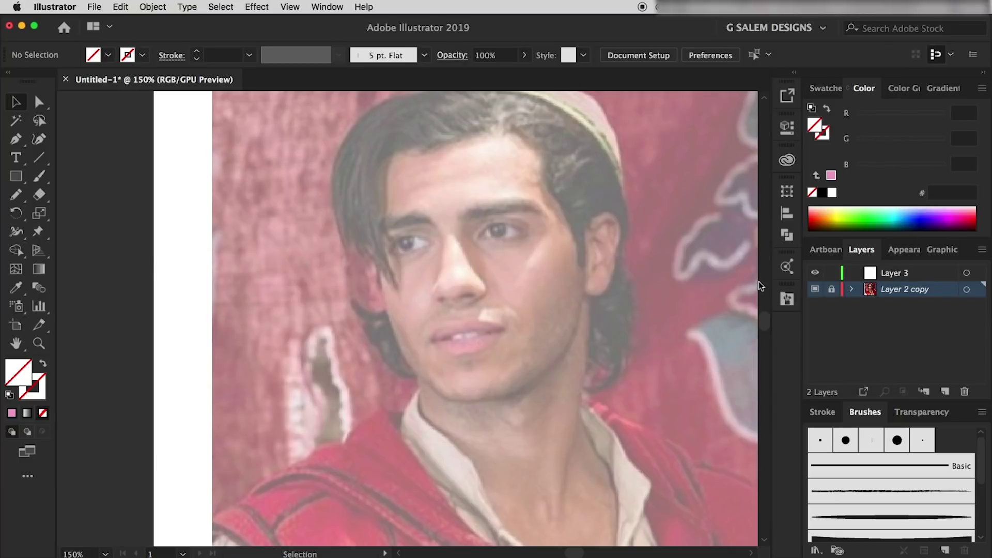
{"action": "left_click", "coordinate": [39, 176]}
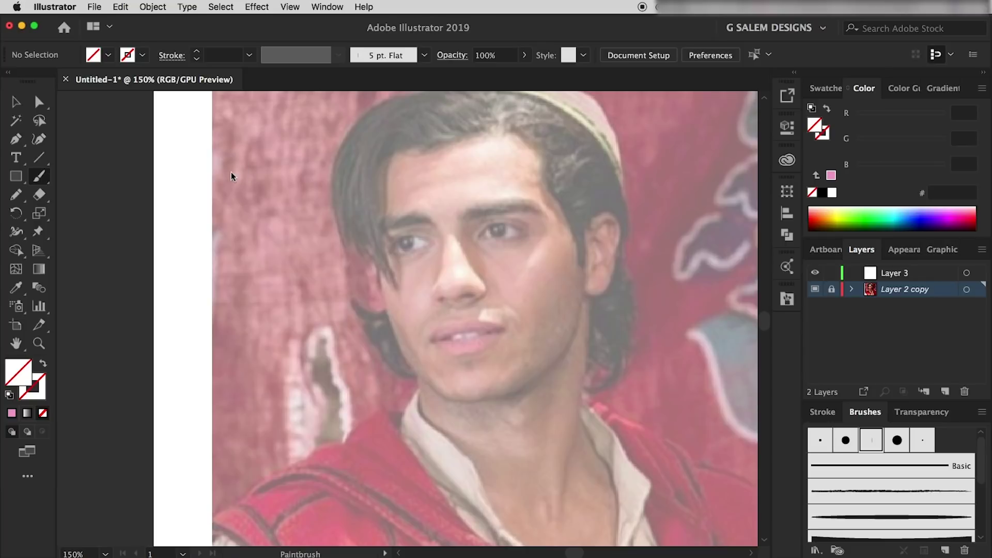
{"action": "left_click", "coordinate": [895, 467]}
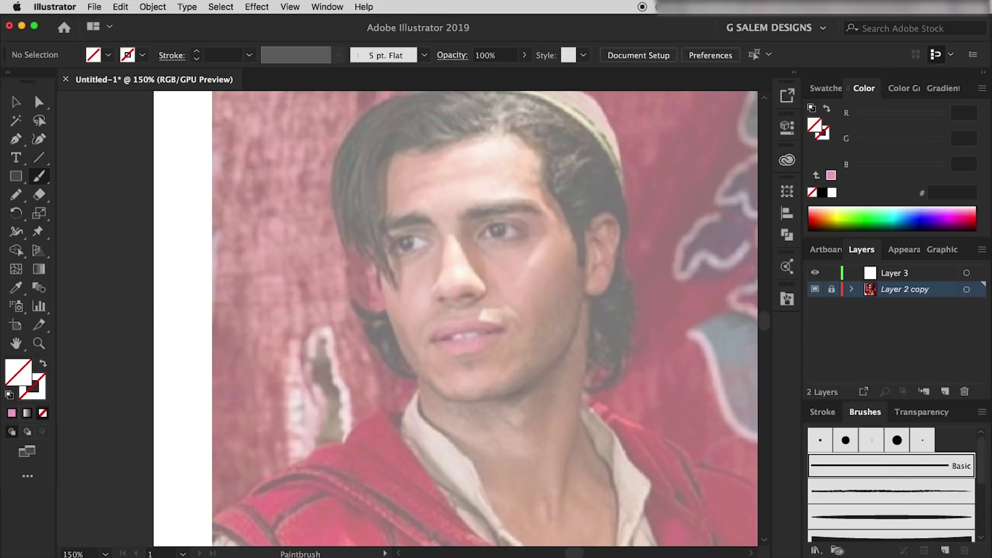
{"action": "left_click", "coordinate": [904, 274]}
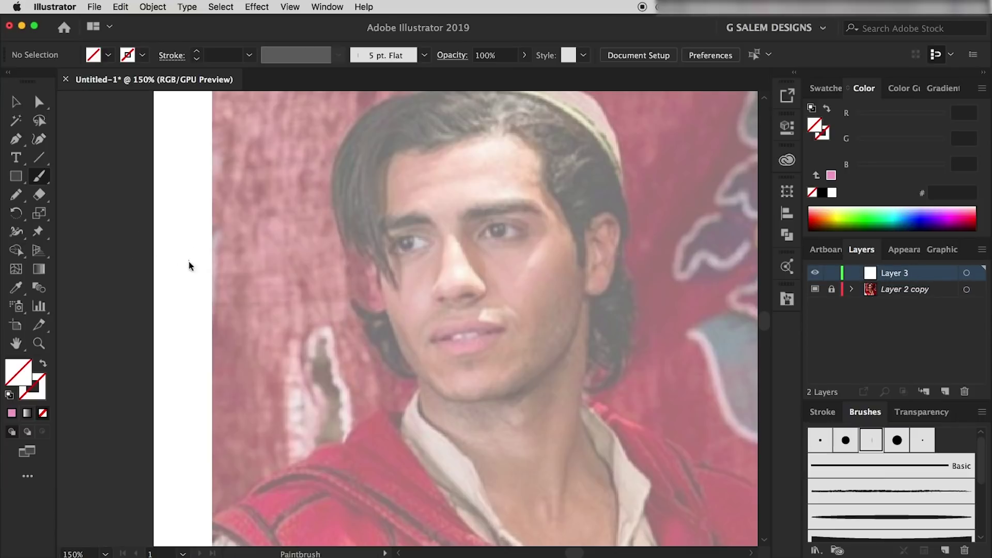
{"action": "left_click_drag", "start_coordinate": [129, 254], "coordinate": [295, 255]}
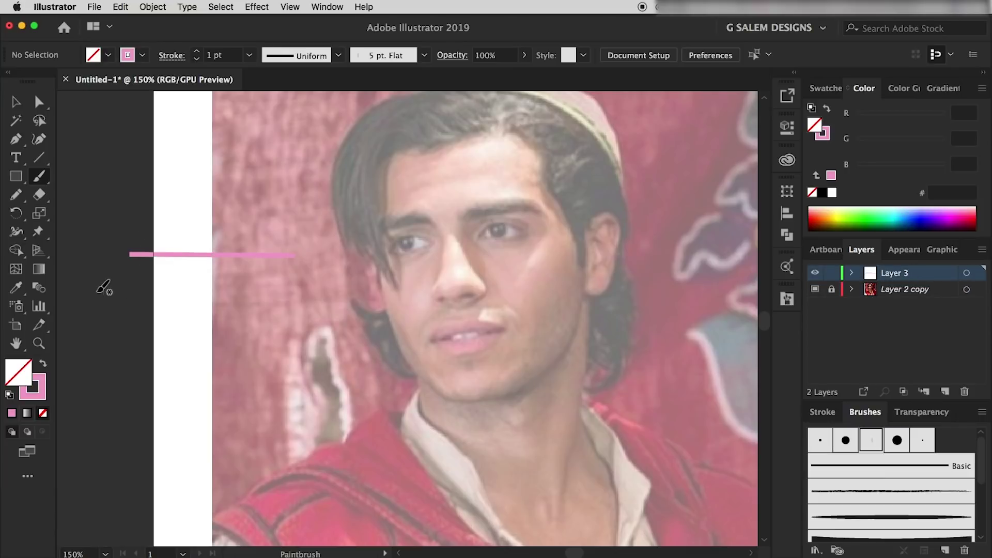
{"action": "left_click_drag", "start_coordinate": [88, 293], "coordinate": [357, 289]}
{"action": "left_click_drag", "start_coordinate": [140, 317], "coordinate": [293, 321]}
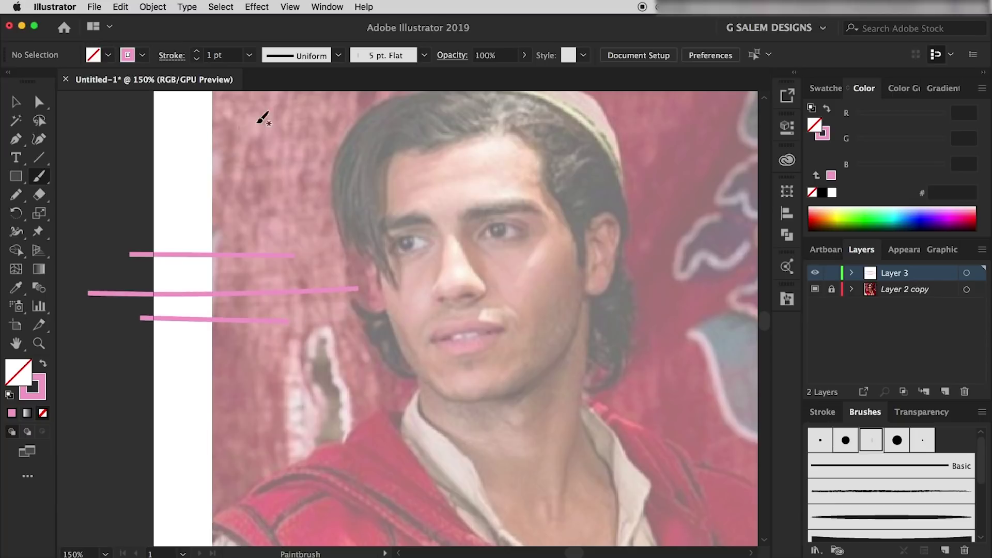
{"action": "left_click_drag", "start_coordinate": [110, 177], "coordinate": [302, 160]}
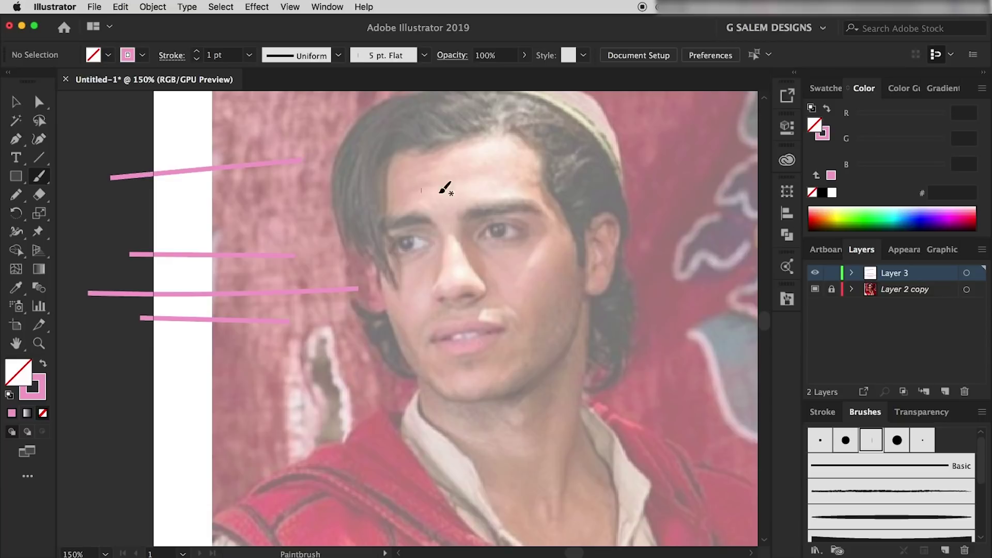
{"action": "left_click_drag", "start_coordinate": [148, 217], "coordinate": [313, 203]}
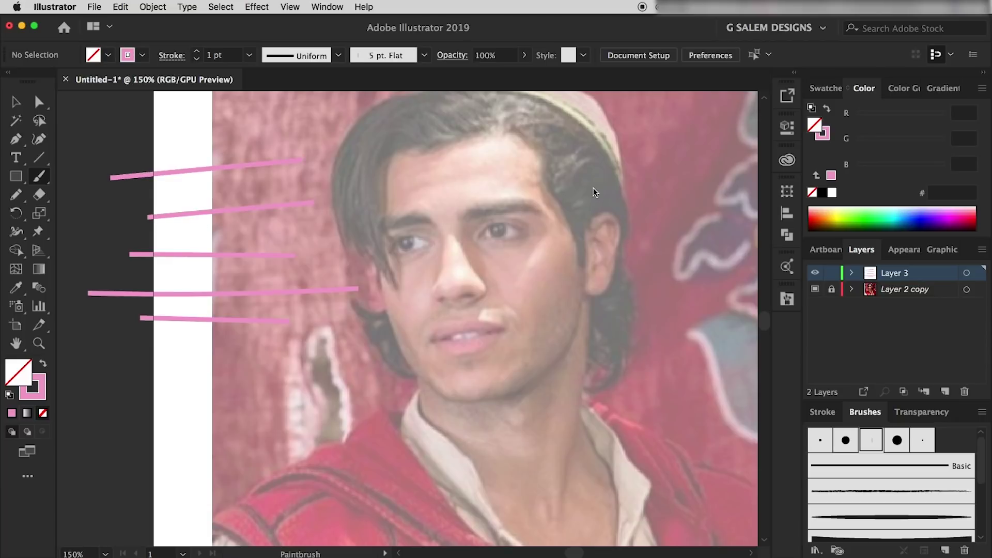
{"action": "key", "text": "ctrl+z"}
{"action": "key", "text": "ctrl+z"}
{"action": "key", "text": "ctrl+z"}
{"action": "key", "text": "ctrl+z"}
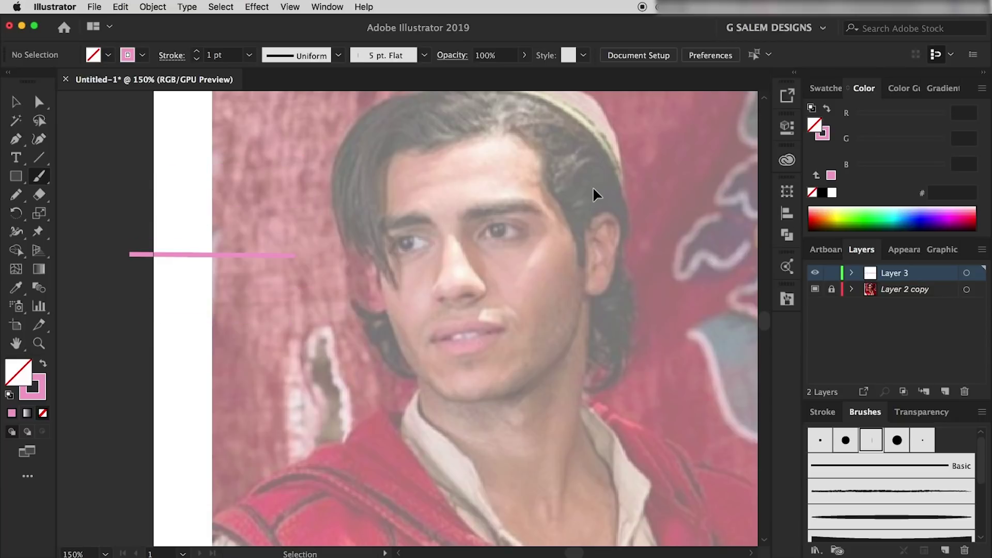
{"action": "key", "text": "ctrl+z"}
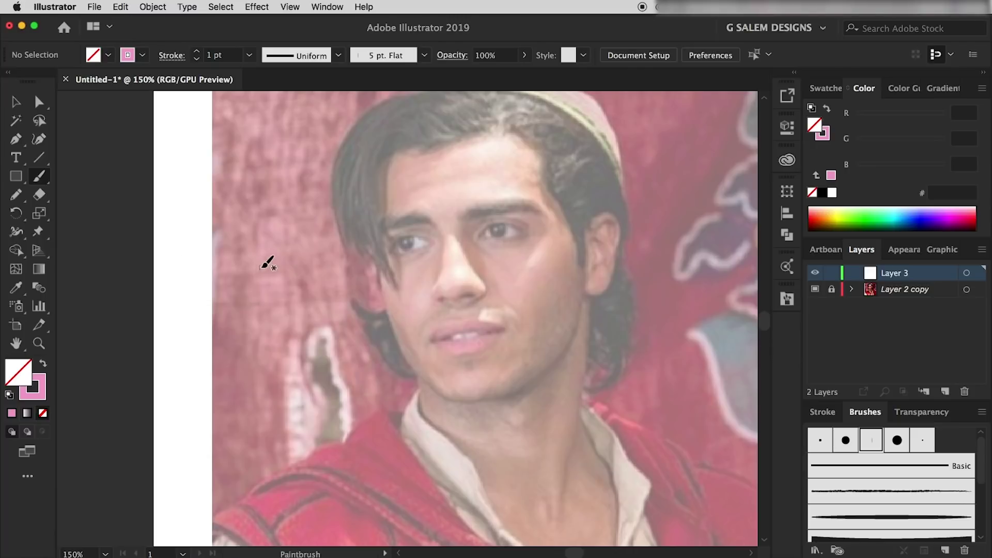
{"action": "left_click", "coordinate": [338, 55]}
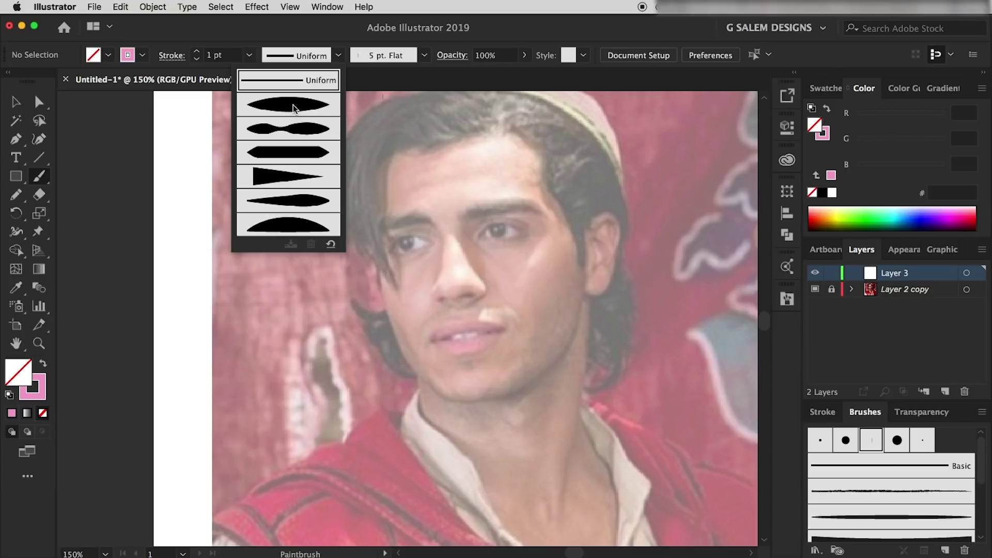
- Create a 2 pt Calligraphic Brush varying by Pressure with 2 pt variation
{"action": "left_click", "coordinate": [944, 550]}
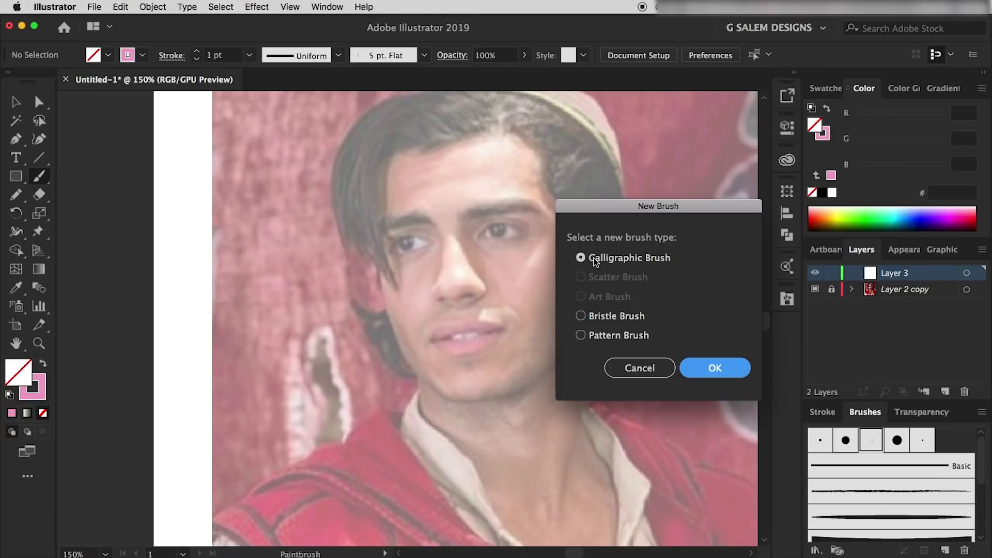
{"action": "left_click", "coordinate": [722, 370]}
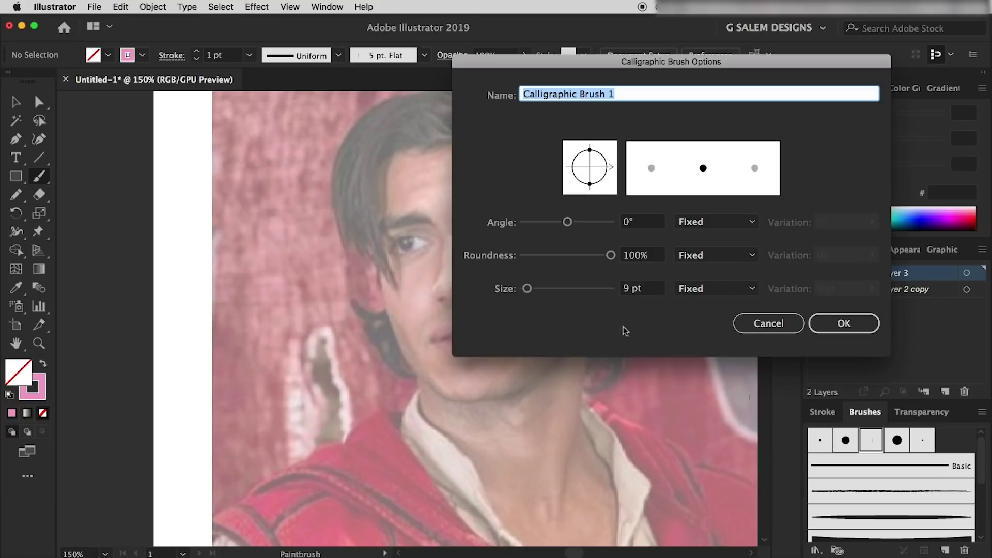
{"action": "double_click", "coordinate": [630, 288]}
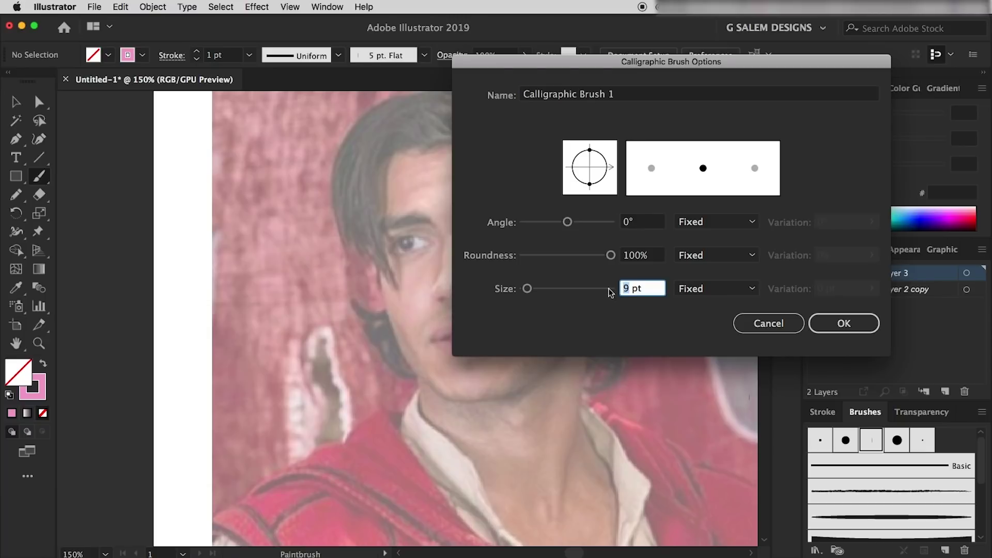
{"action": "type", "text": "2"}
{"action": "left_click", "coordinate": [731, 288]}
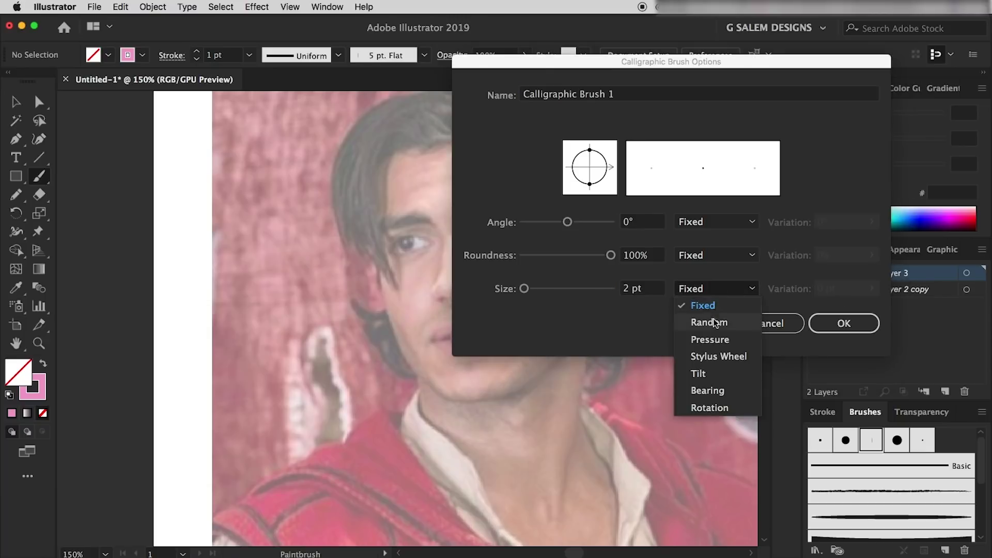
{"action": "left_click", "coordinate": [708, 340]}
{"action": "double_click", "coordinate": [826, 288]}
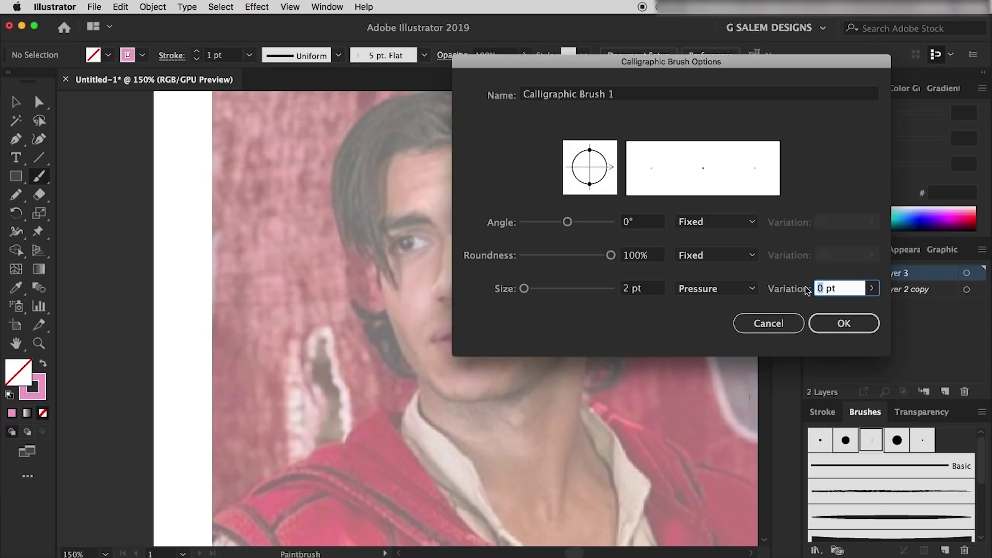
{"action": "type", "text": "2"}
{"action": "left_click", "coordinate": [844, 323]}
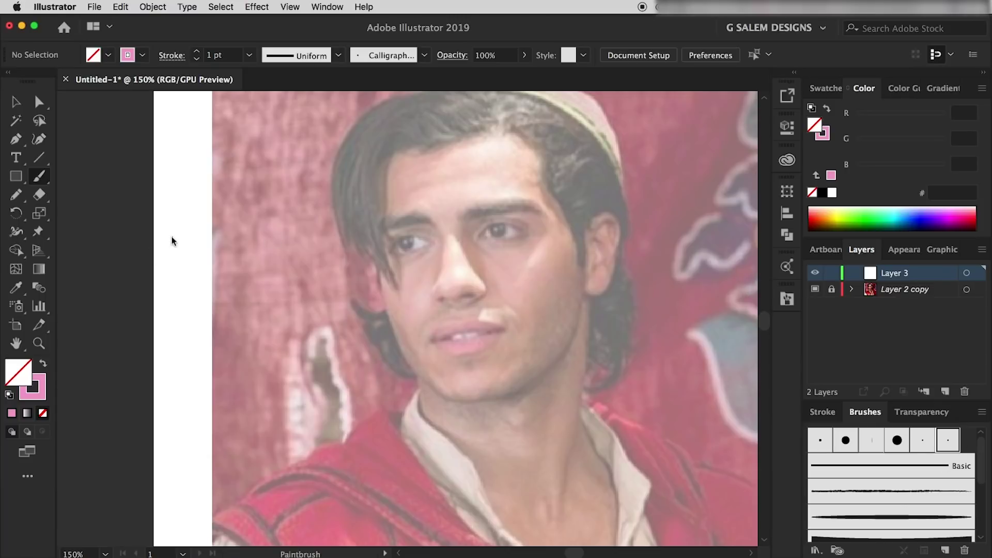
- Paint two horizontal test strokes with the new brush, undoing each one
{"action": "left_click_drag", "start_coordinate": [171, 237], "coordinate": [417, 241]}
{"action": "key", "text": "super"}
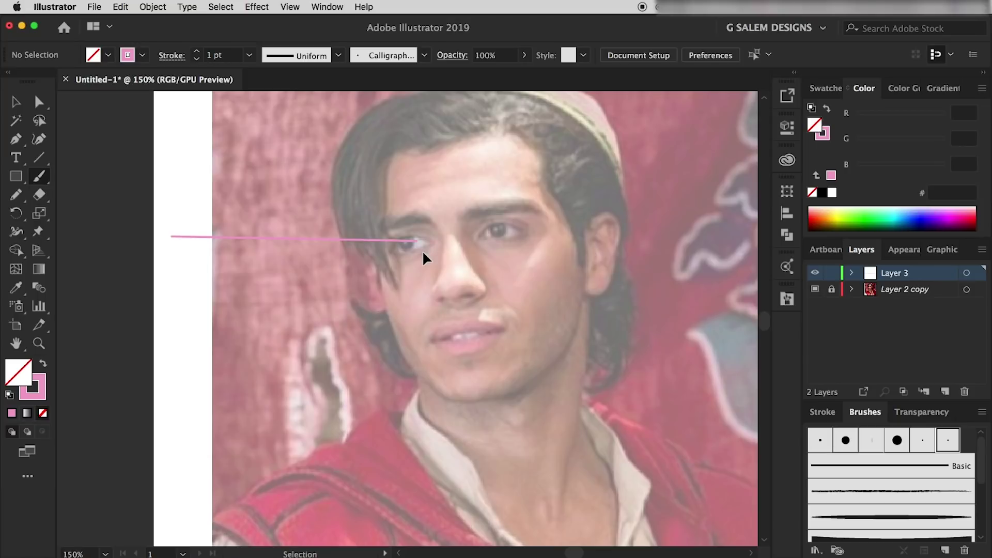
{"action": "key", "text": "super+z"}
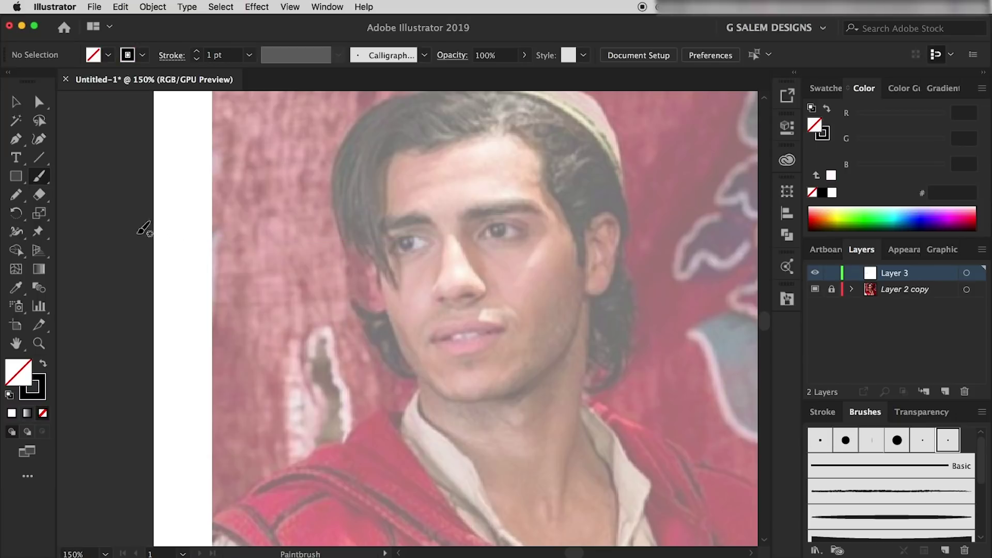
{"action": "left_click_drag", "start_coordinate": [120, 235], "coordinate": [330, 232]}
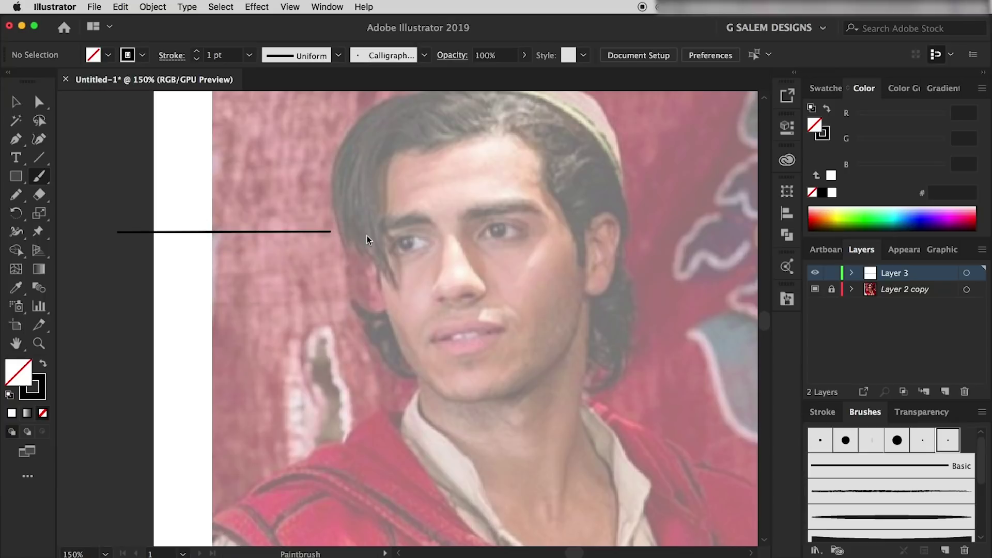
{"action": "key", "text": "ctrl+z"}
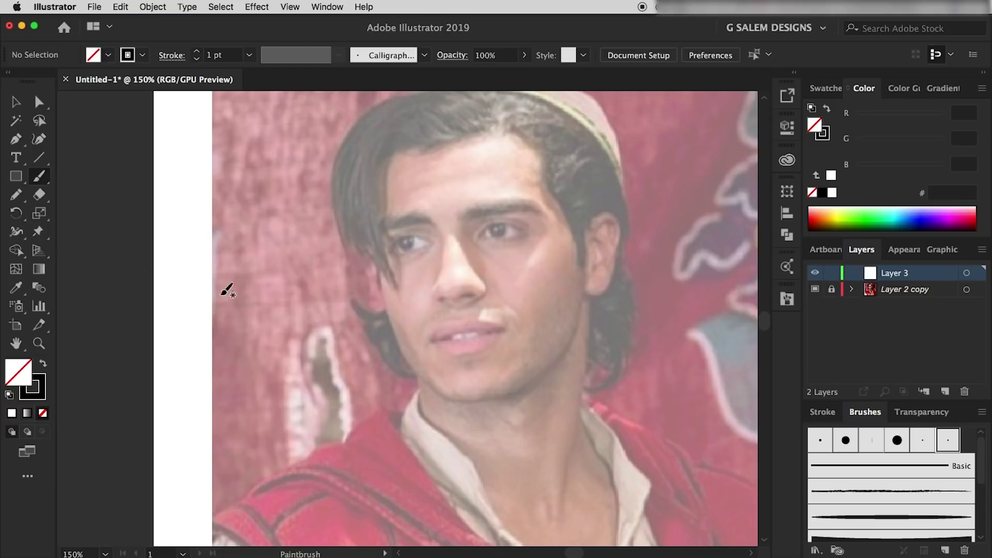
- Paint horizontal, curved and tapered test strokes, then undo them until the layer is empty
{"action": "left_click_drag", "start_coordinate": [133, 267], "coordinate": [330, 265]}
{"action": "left_click_drag", "start_coordinate": [239, 323], "coordinate": [266, 174]}
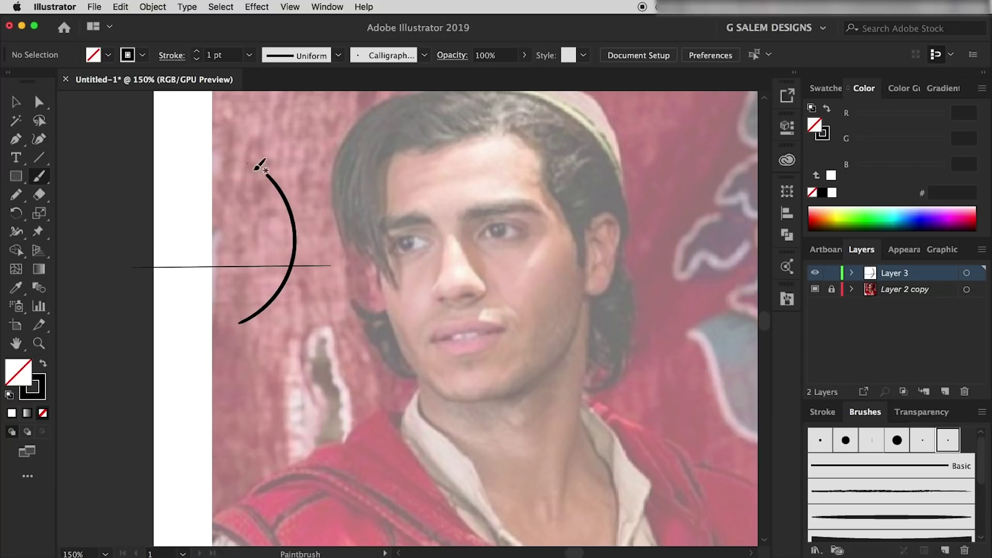
{"action": "mouse_move", "coordinate": [205, 363]}
{"action": "left_mouse_down"}
{"action": "mouse_move", "coordinate": [346, 240]}
{"action": "mouse_move", "coordinate": [208, 153]}
{"action": "left_mouse_up"}
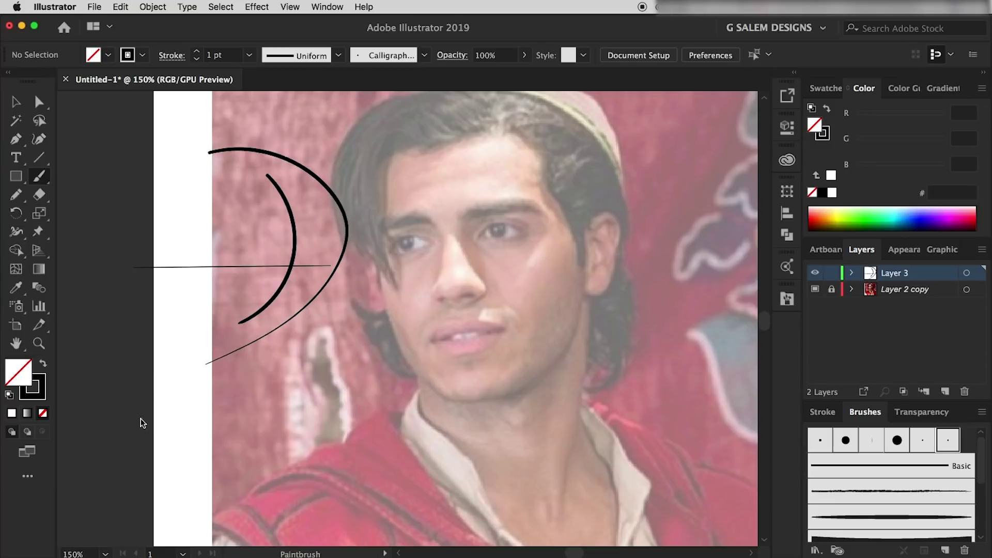
{"action": "left_click_drag", "start_coordinate": [143, 412], "coordinate": [395, 365]}
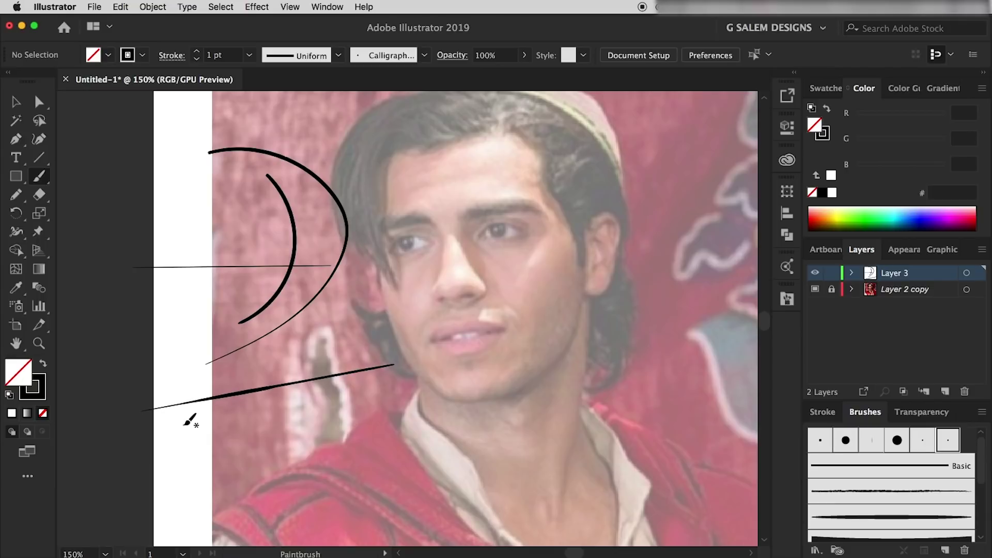
{"action": "key", "text": "ctrl+z"}
{"action": "key", "text": "ctrl+z"}
{"action": "key", "text": "ctrl+z"}
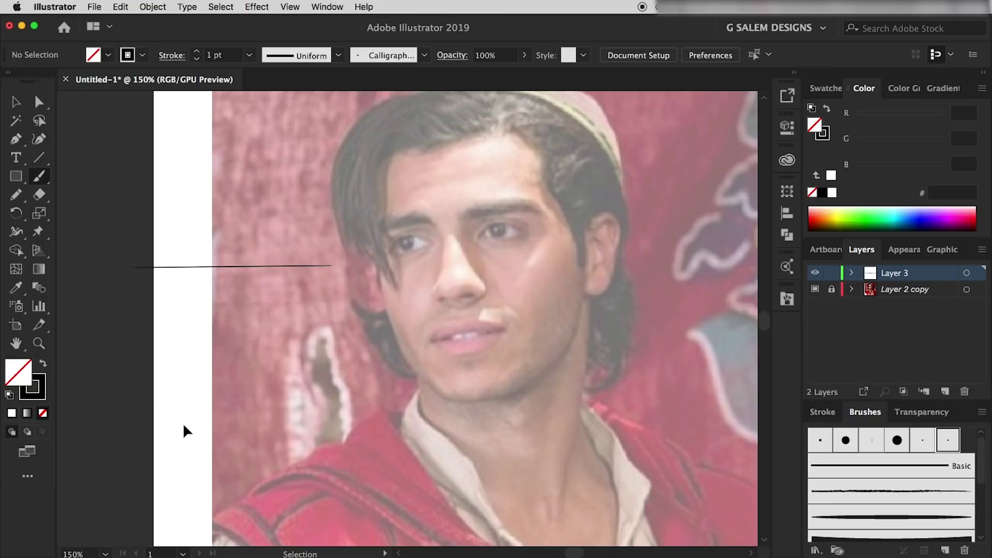
{"action": "key", "text": "ctrl+z"}
- Paint test strokes on the right cheek, both eyes and below the chin, then undo them
{"action": "left_click_drag", "start_coordinate": [591, 237], "coordinate": [479, 379]}
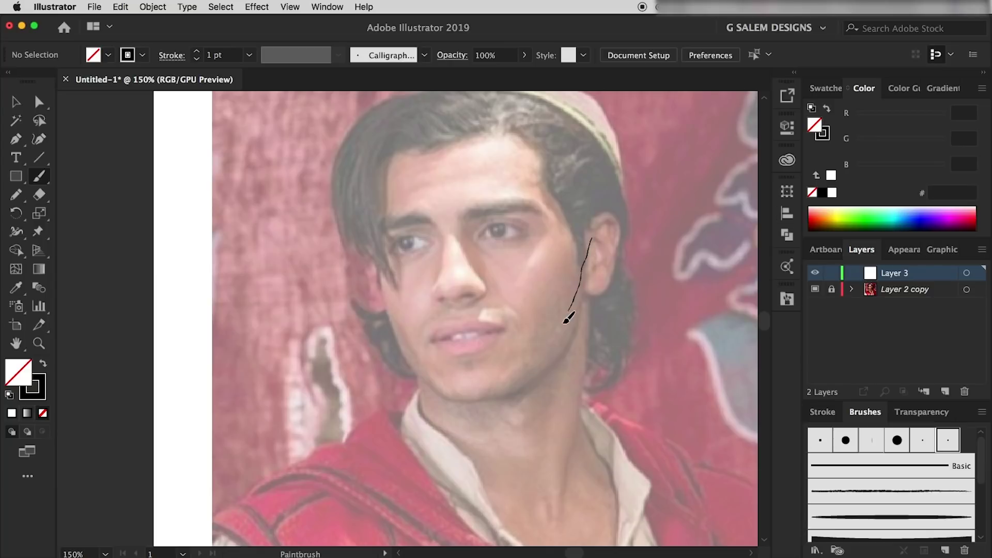
{"action": "left_click_drag", "start_coordinate": [505, 232], "coordinate": [505, 233]}
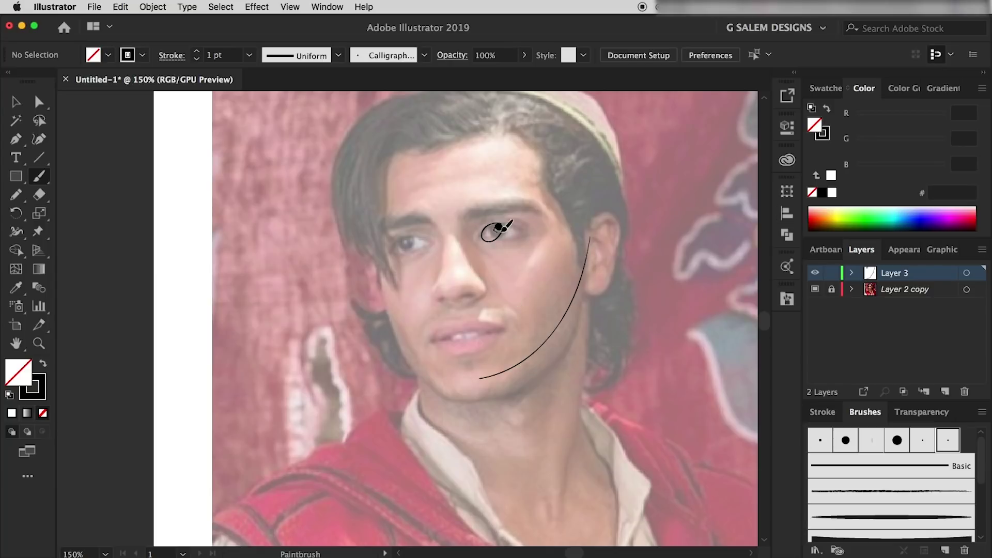
{"action": "left_click_drag", "start_coordinate": [405, 242], "coordinate": [407, 242]}
{"action": "left_click_drag", "start_coordinate": [702, 331], "coordinate": [555, 400]}
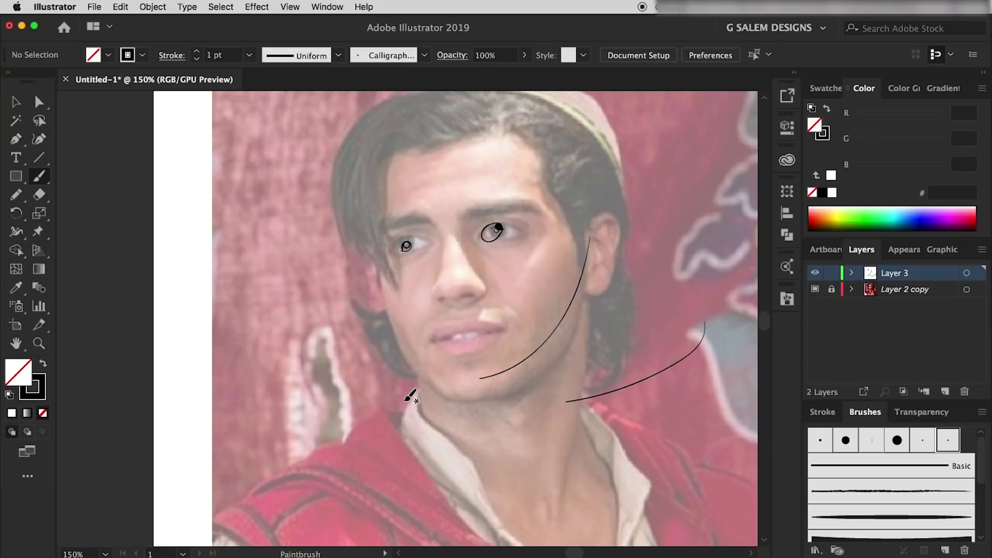
{"action": "key", "text": "ctrl+z"}
{"action": "key", "text": "ctrl+z"}
{"action": "key", "text": "ctrl+z"}
{"action": "key", "text": "ctrl+z"}
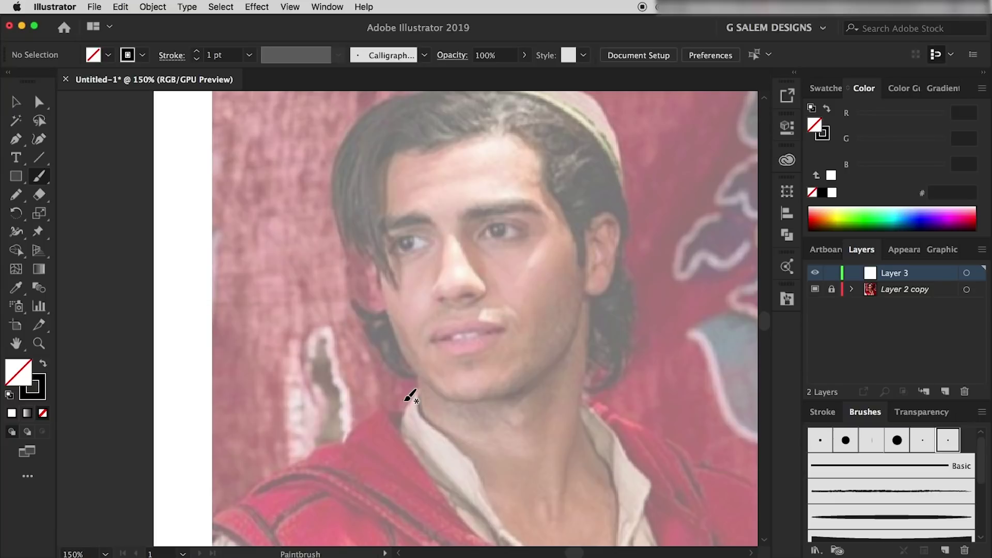
- Set the Paintbrush Fidelity slider to Accurate
{"action": "double_click", "coordinate": [41, 177]}
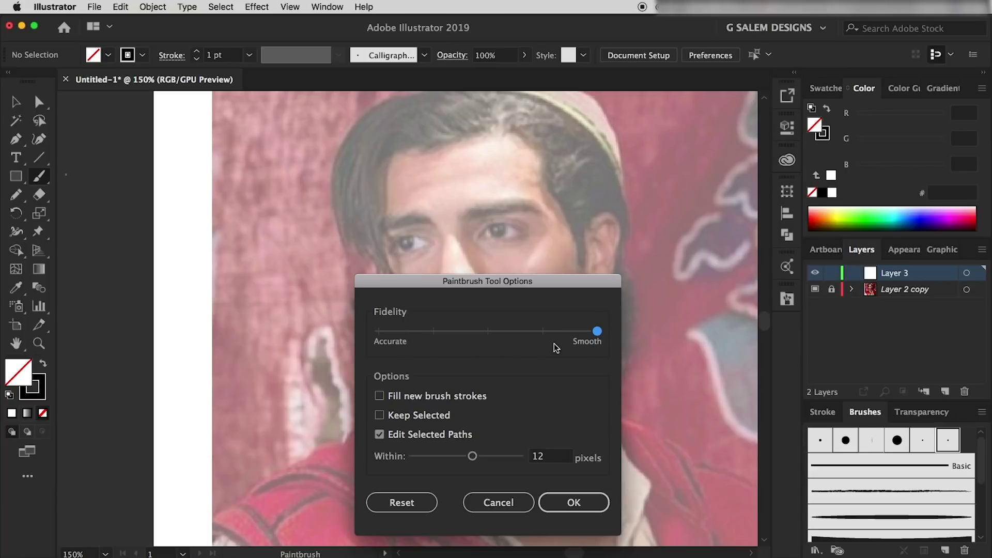
{"action": "left_click_drag", "start_coordinate": [597, 331], "coordinate": [356, 334]}
{"action": "left_click", "coordinate": [588, 502]}
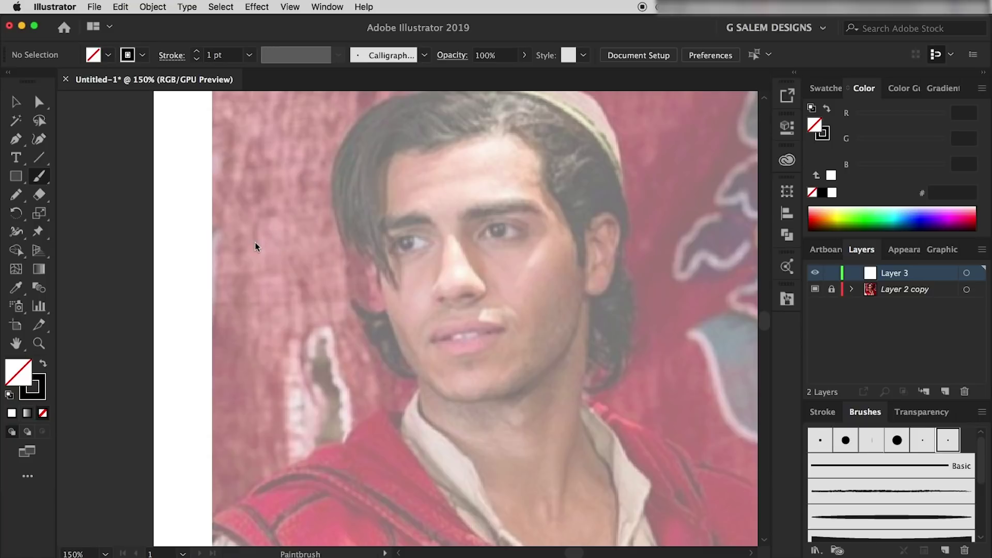
- Draw three wavy strokes across the left side of the face, removing the extra jaw stroke
{"action": "mouse_move", "coordinate": [250, 250]}
{"action": "left_mouse_down"}
{"action": "mouse_move", "coordinate": [366, 272]}
{"action": "mouse_move", "coordinate": [457, 316]}
{"action": "left_mouse_up"}
{"action": "left_click_drag", "start_coordinate": [253, 312], "coordinate": [386, 420]}
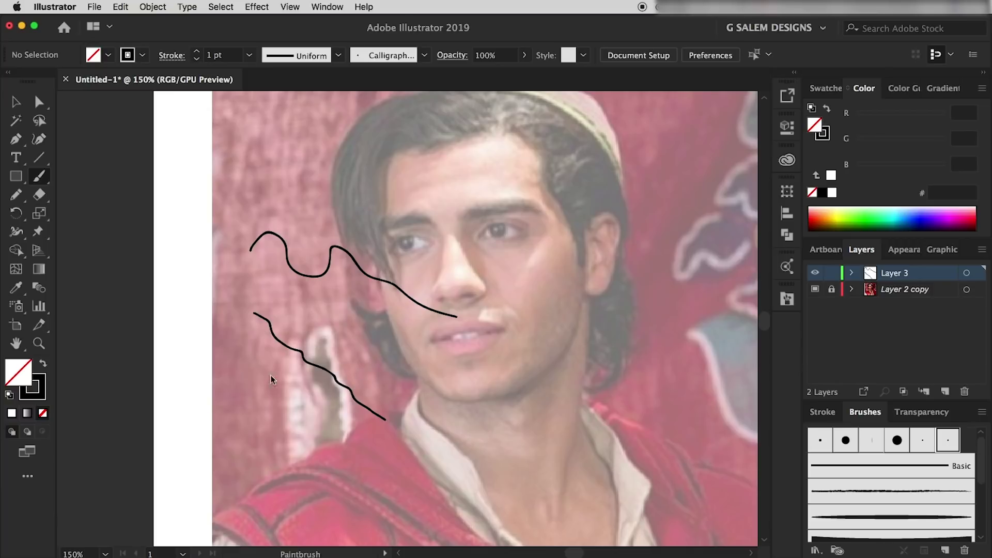
{"action": "left_click_drag", "start_coordinate": [276, 376], "coordinate": [378, 467]}
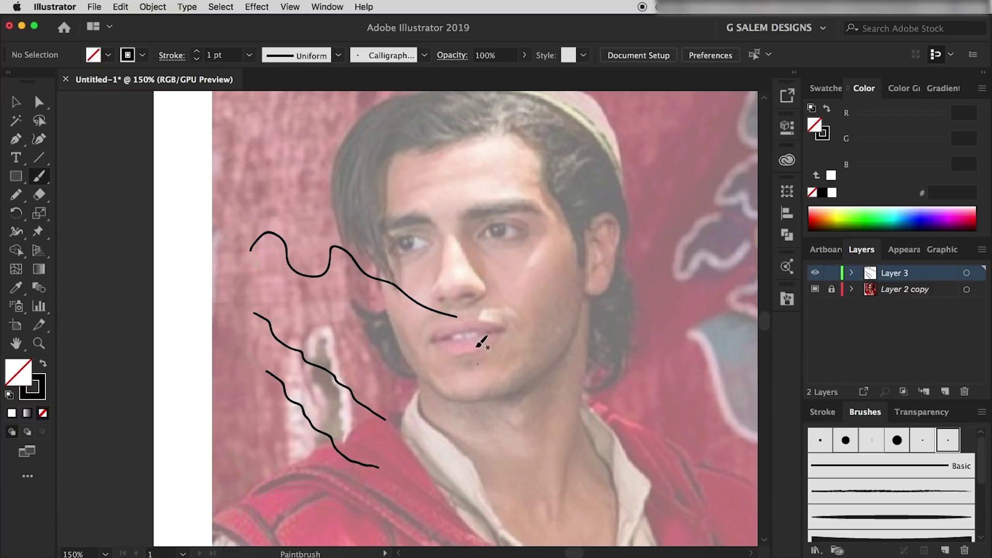
{"action": "mouse_move", "coordinate": [585, 251]}
{"action": "left_mouse_down"}
{"action": "mouse_move", "coordinate": [582, 305]}
{"action": "mouse_move", "coordinate": [515, 384]}
{"action": "left_mouse_up"}
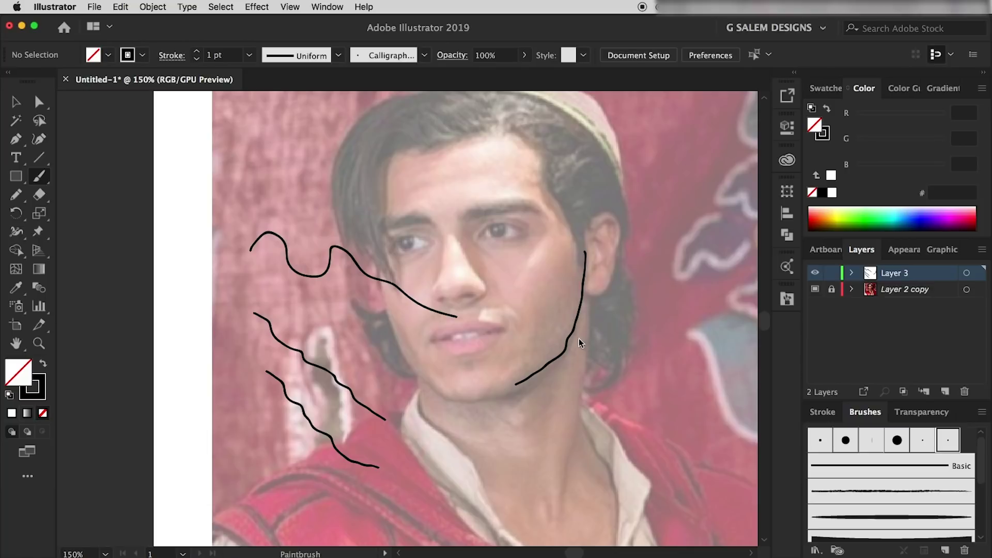
{"action": "key", "text": "ctrl+z"}
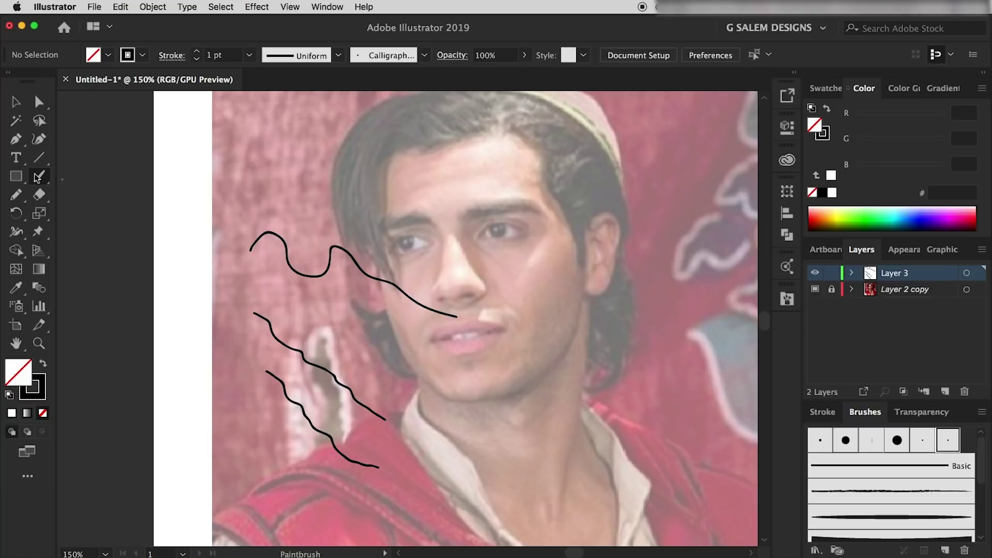
- Move the Paintbrush Fidelity slider toward Smooth
{"action": "double_click", "coordinate": [38, 177]}
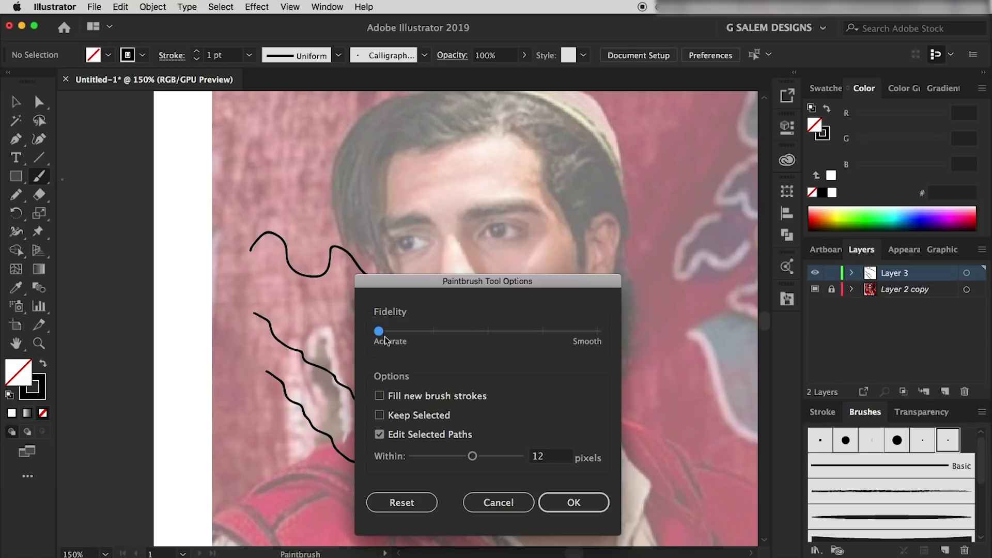
{"action": "left_click_drag", "start_coordinate": [379, 331], "coordinate": [597, 332]}
{"action": "left_click", "coordinate": [575, 506]}
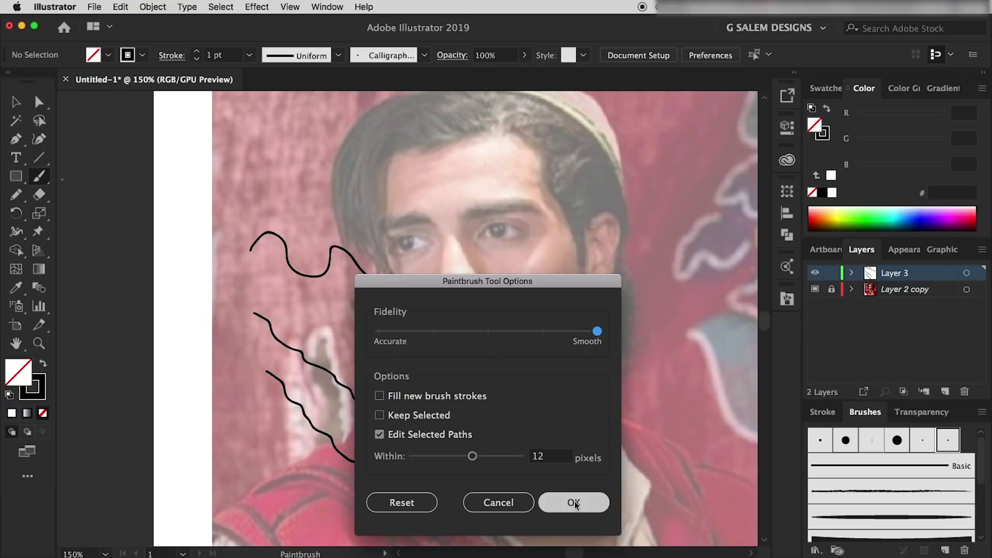
{"action": "left_click", "coordinate": [573, 503]}
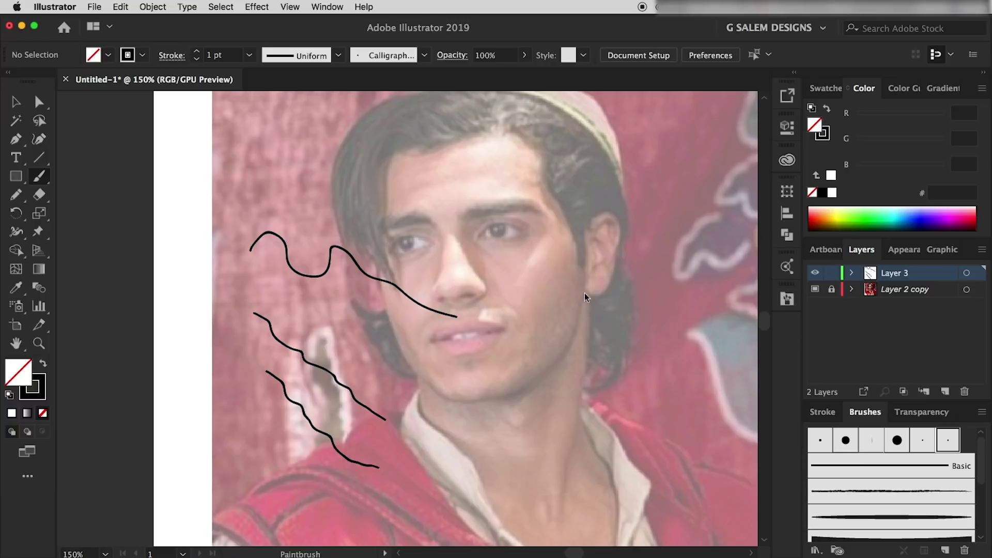
- Try jawline and cheek strokes from ear to chin, undoing each so only the wavy strokes remain
{"action": "mouse_move", "coordinate": [584, 290]}
{"action": "left_mouse_down"}
{"action": "mouse_move", "coordinate": [511, 389]}
{"action": "mouse_move", "coordinate": [493, 392]}
{"action": "left_mouse_up"}
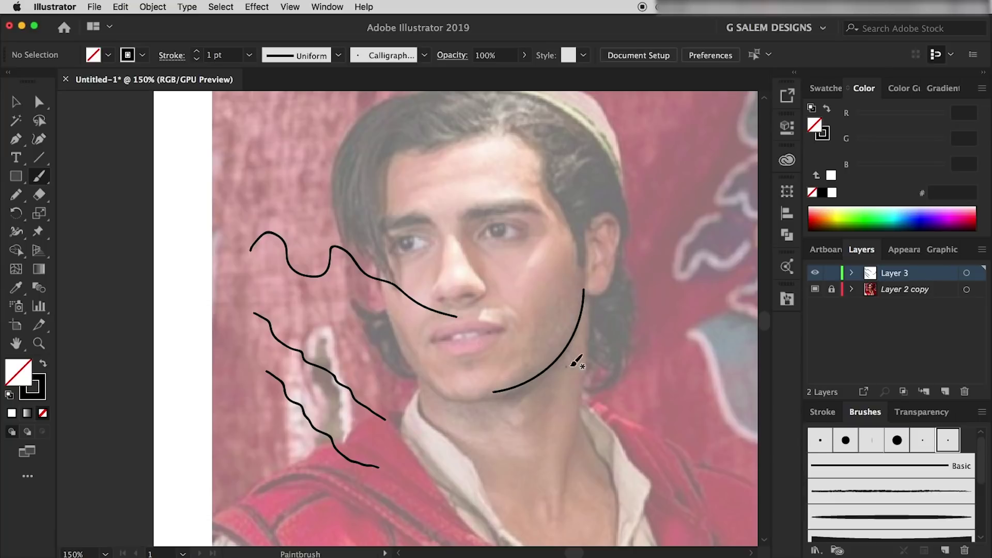
{"action": "scroll", "coordinate": [589, 347], "scroll_direction": "up", "scroll_amount": 2}
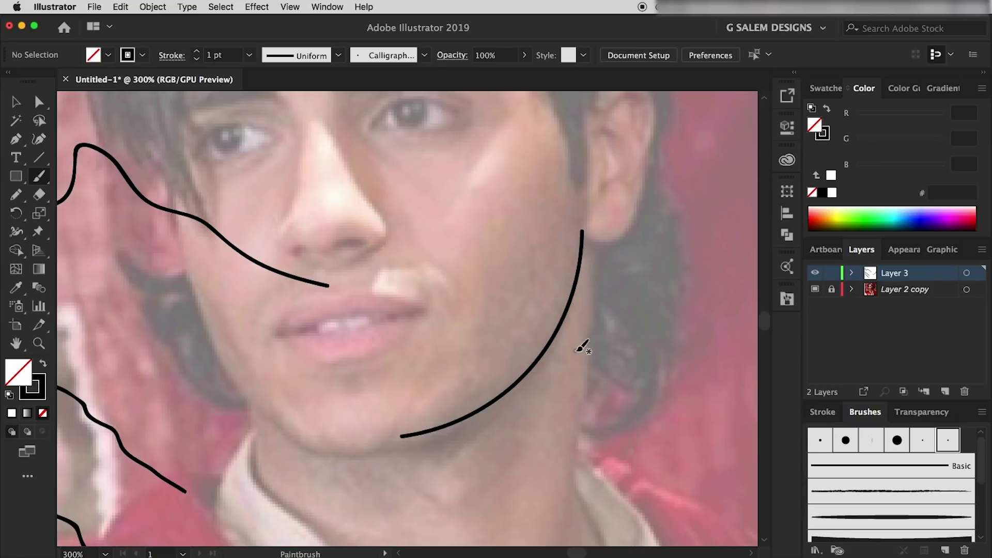
{"action": "key", "text": "ctrl+z"}
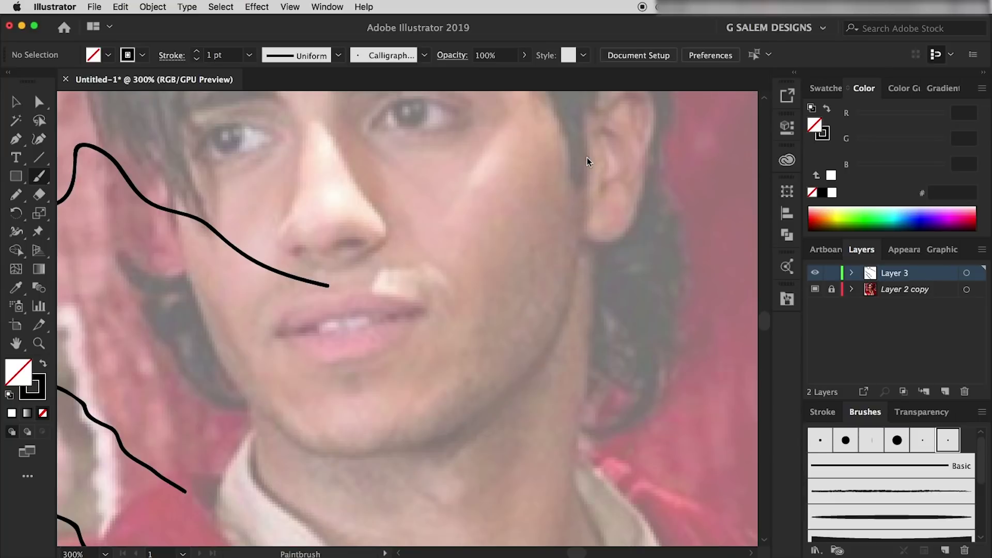
{"action": "mouse_move", "coordinate": [587, 157]}
{"action": "left_mouse_down"}
{"action": "mouse_move", "coordinate": [571, 295]}
{"action": "mouse_move", "coordinate": [522, 376]}
{"action": "left_mouse_up"}
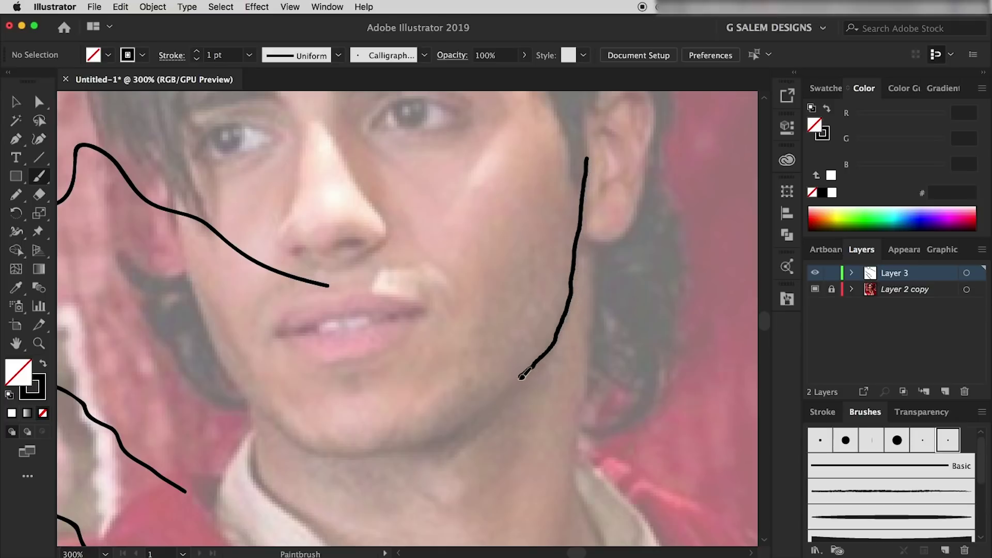
{"action": "left_click_drag", "start_coordinate": [522, 376], "coordinate": [405, 439]}
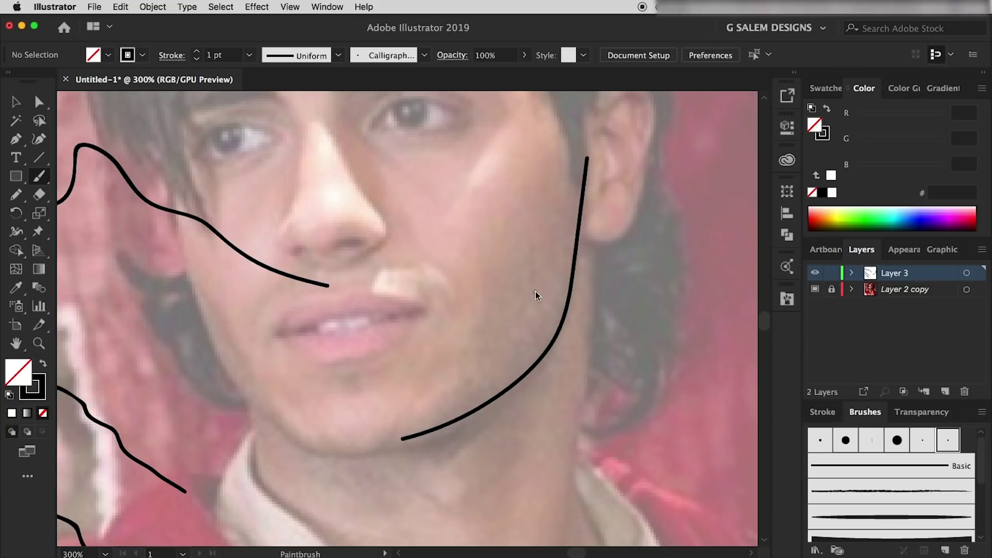
{"action": "key", "text": "ctrl+z"}
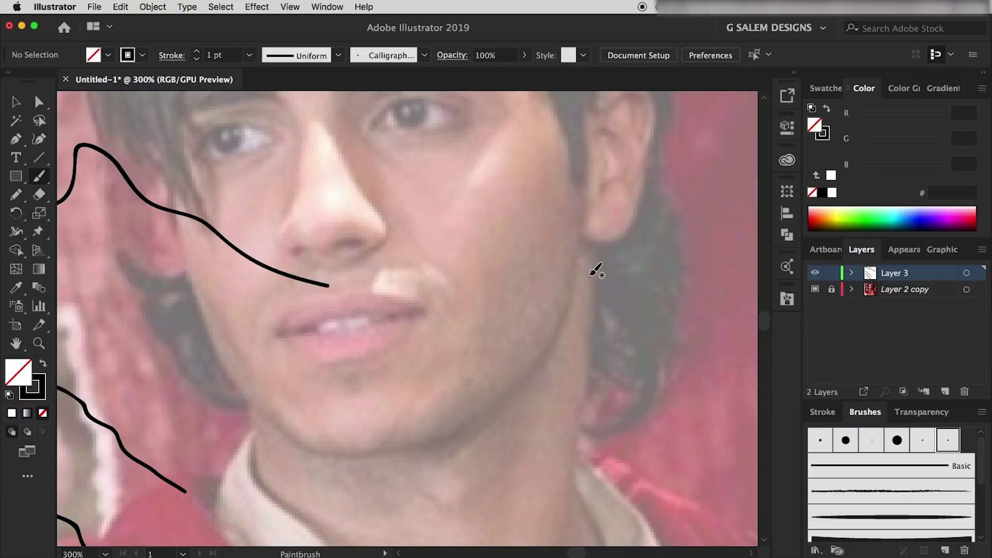
{"action": "mouse_move", "coordinate": [577, 252]}
{"action": "left_mouse_down"}
{"action": "mouse_move", "coordinate": [546, 329]}
{"action": "mouse_move", "coordinate": [377, 458]}
{"action": "left_mouse_up"}
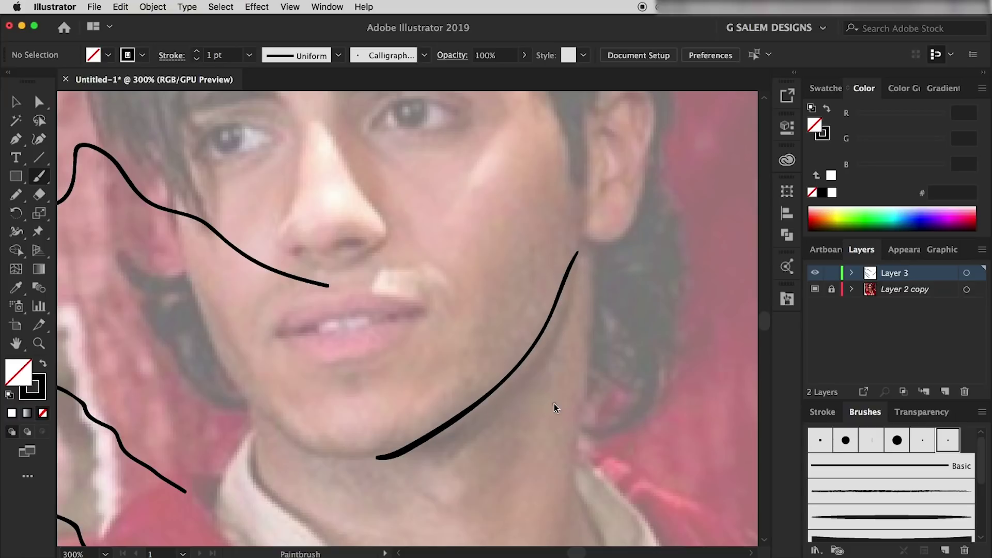
{"action": "key", "text": "ctrl+z"}
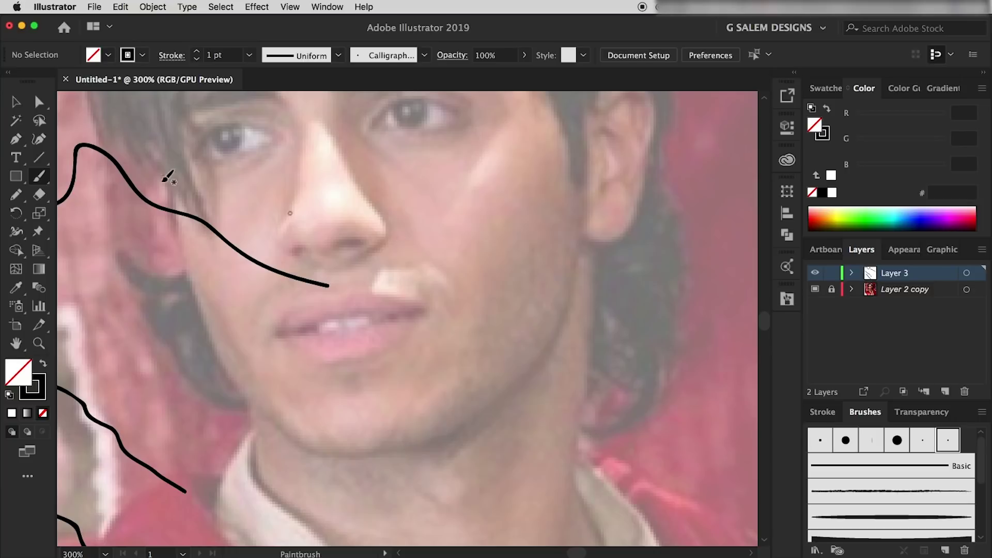
- Push Paintbrush Fidelity fully to Smooth and fit the whole artboard in the window
{"action": "double_click", "coordinate": [40, 177]}
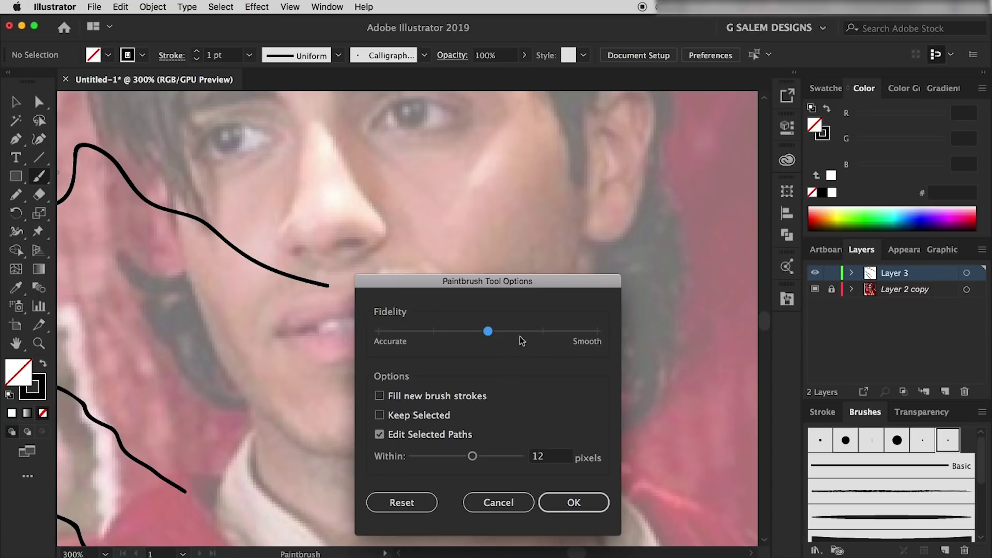
{"action": "left_click", "coordinate": [597, 332]}
{"action": "left_click", "coordinate": [573, 502]}
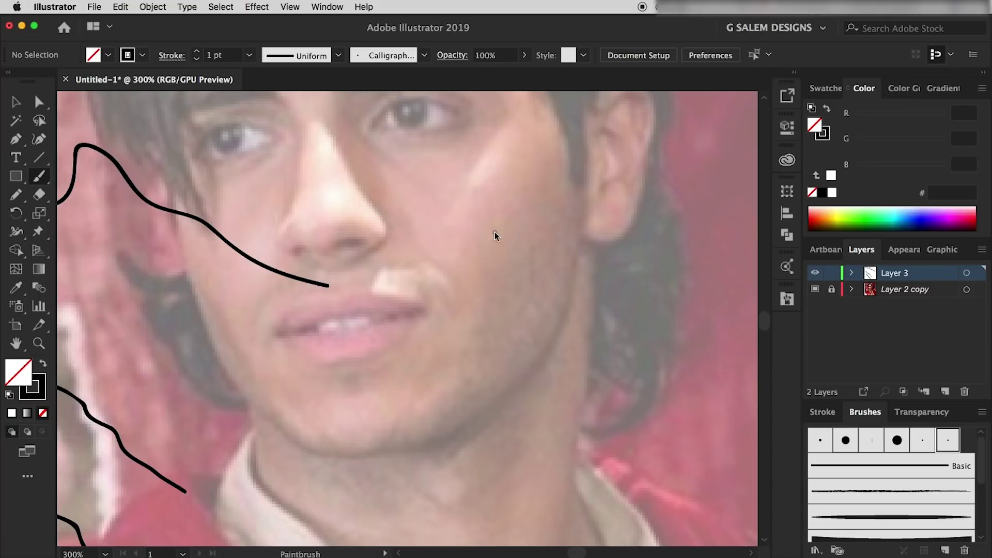
{"action": "key", "text": "ctrl+0"}
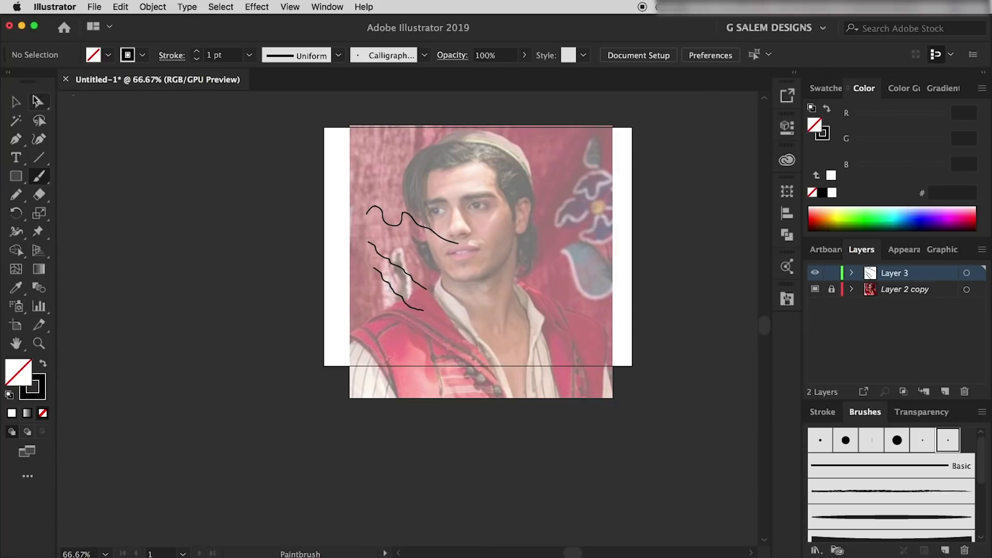
- Marquee-select and delete the three wavy test strokes, then move over to the empty pasteboard
{"action": "left_click", "coordinate": [15, 102]}
{"action": "left_click_drag", "start_coordinate": [476, 142], "coordinate": [336, 363]}
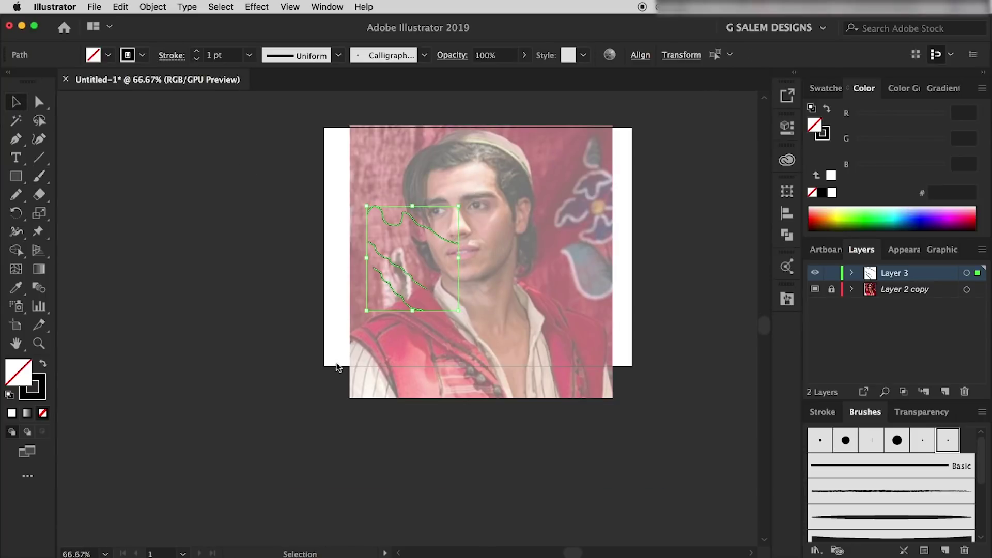
{"action": "key", "text": "Delete"}
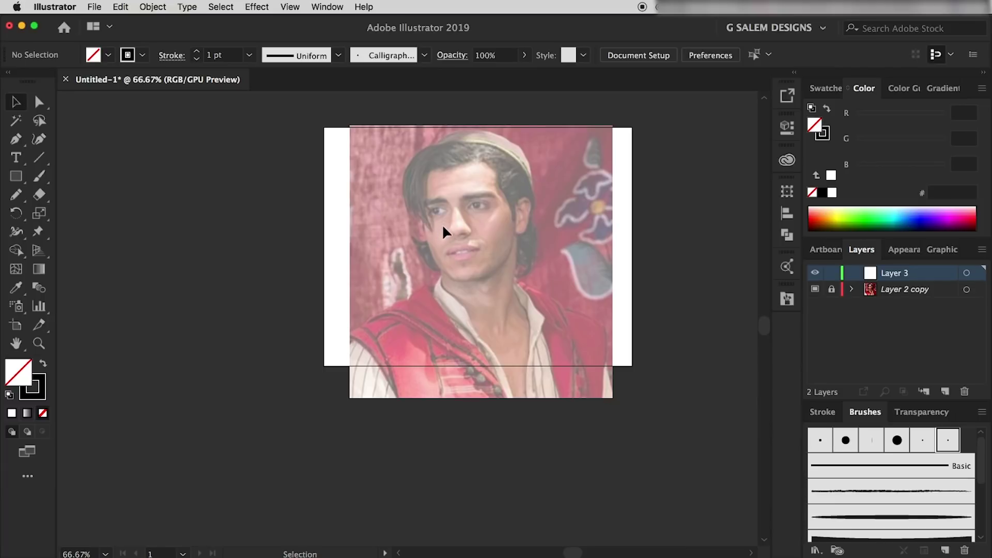
{"action": "scroll", "coordinate": [443, 215], "scroll_direction": "up", "scroll_amount": 3}
{"action": "scroll", "coordinate": [472, 272], "scroll_direction": "up", "scroll_amount": 1}
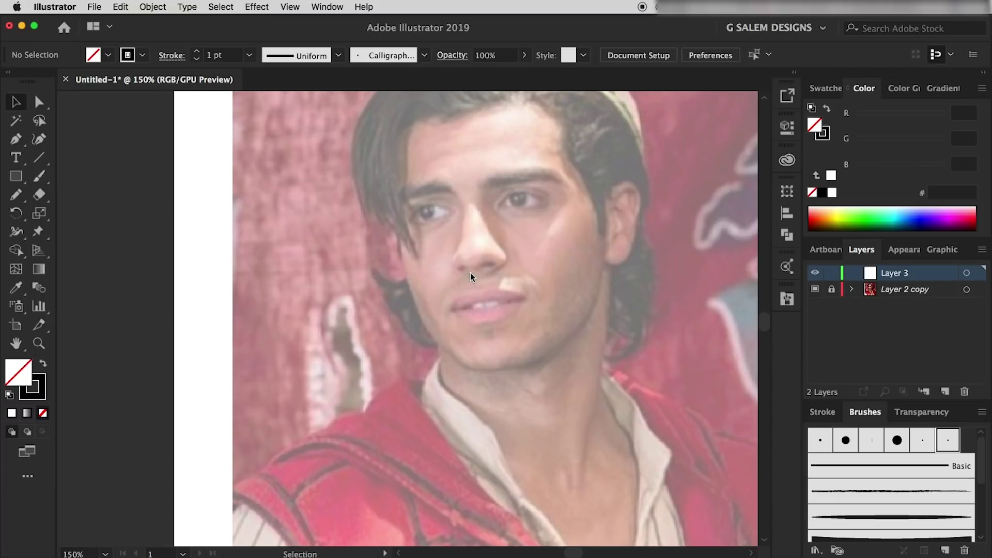
{"action": "scroll", "coordinate": [470, 272], "scroll_direction": "right", "scroll_amount": 1}
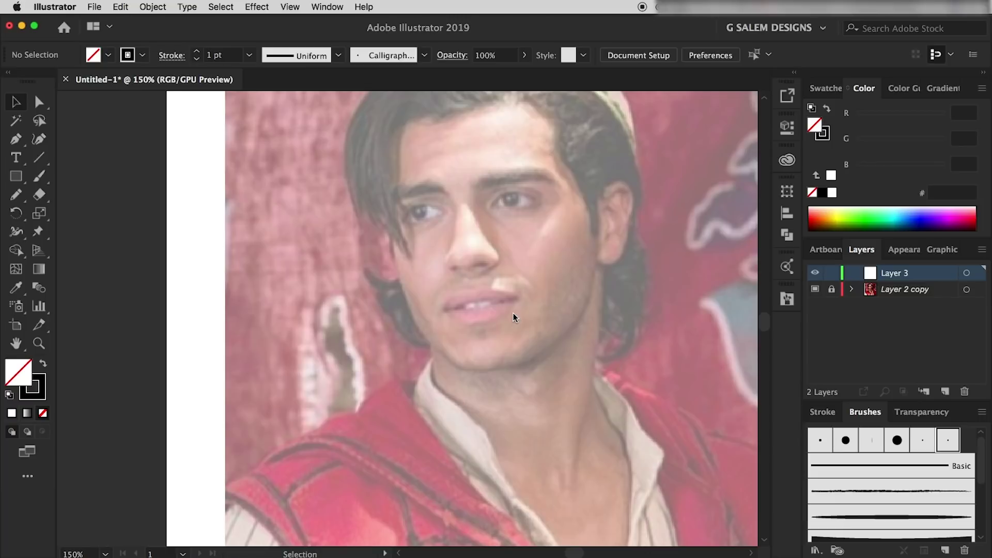
{"action": "scroll", "coordinate": [513, 313], "scroll_direction": "left", "scroll_amount": 6}
{"action": "scroll", "coordinate": [510, 306], "scroll_direction": "left", "scroll_amount": 3}
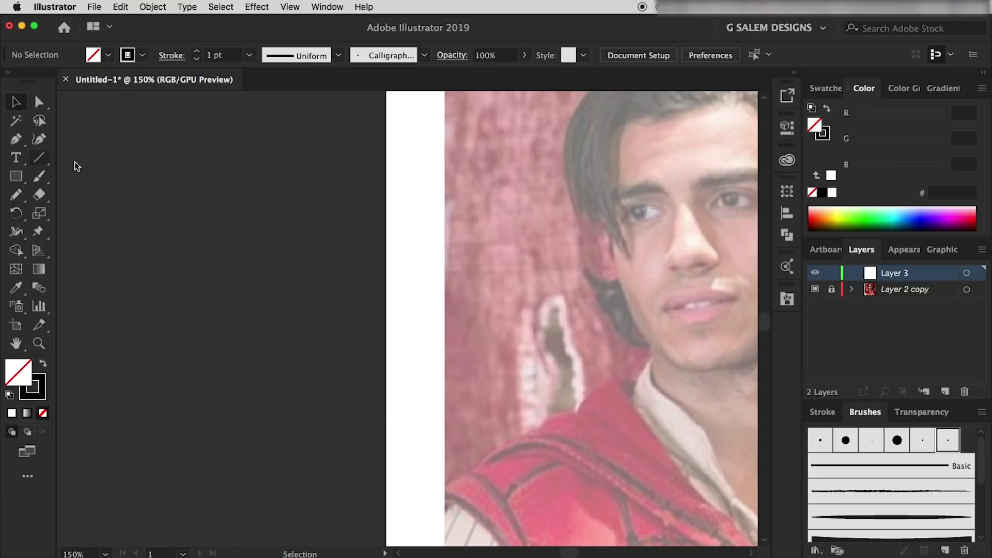
- Draw a small black ellipse on the pasteboard and pull its left and right anchors outward into points
{"action": "left_click", "coordinate": [16, 176]}
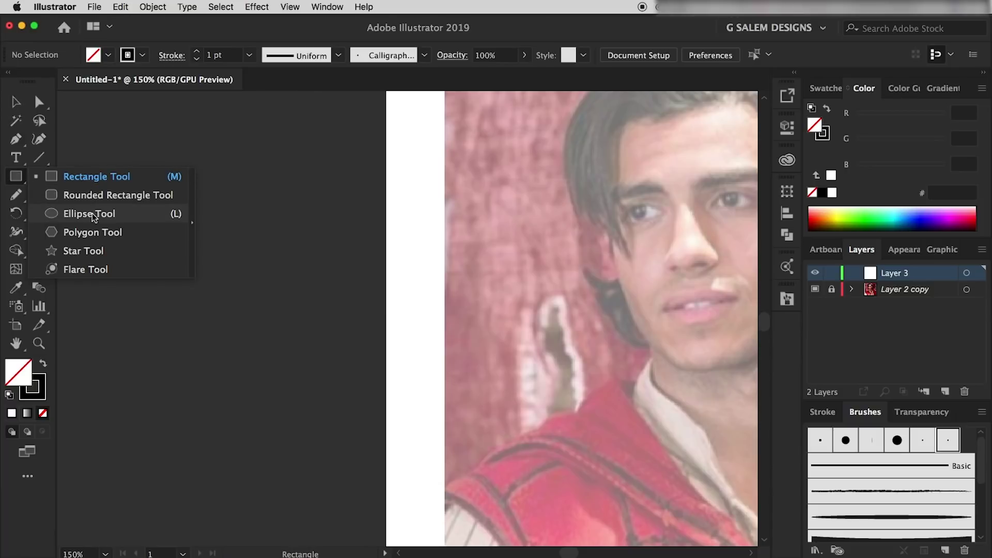
{"action": "left_click", "coordinate": [92, 213]}
{"action": "left_click_drag", "start_coordinate": [238, 216], "coordinate": [247, 225]}
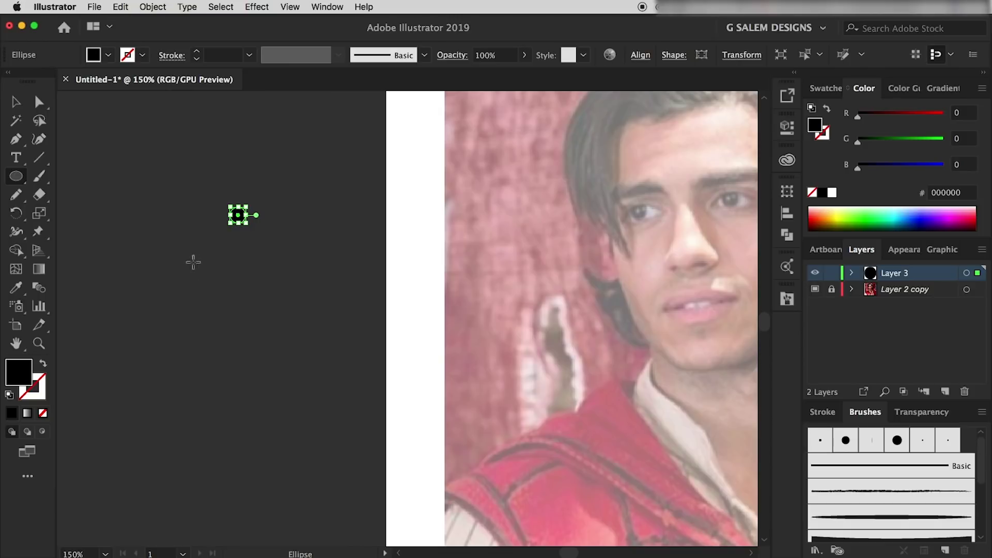
{"action": "left_click", "coordinate": [41, 104]}
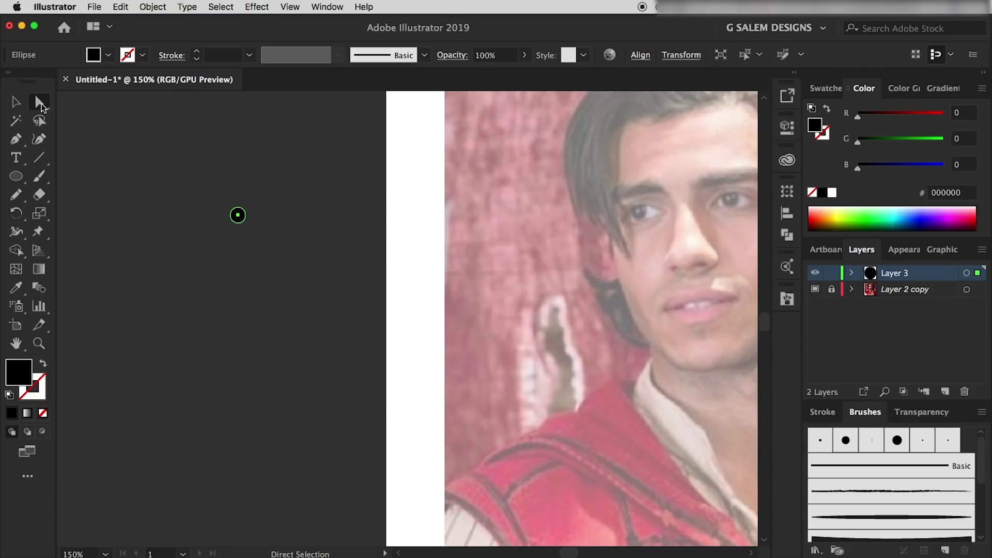
{"action": "left_click", "coordinate": [246, 221]}
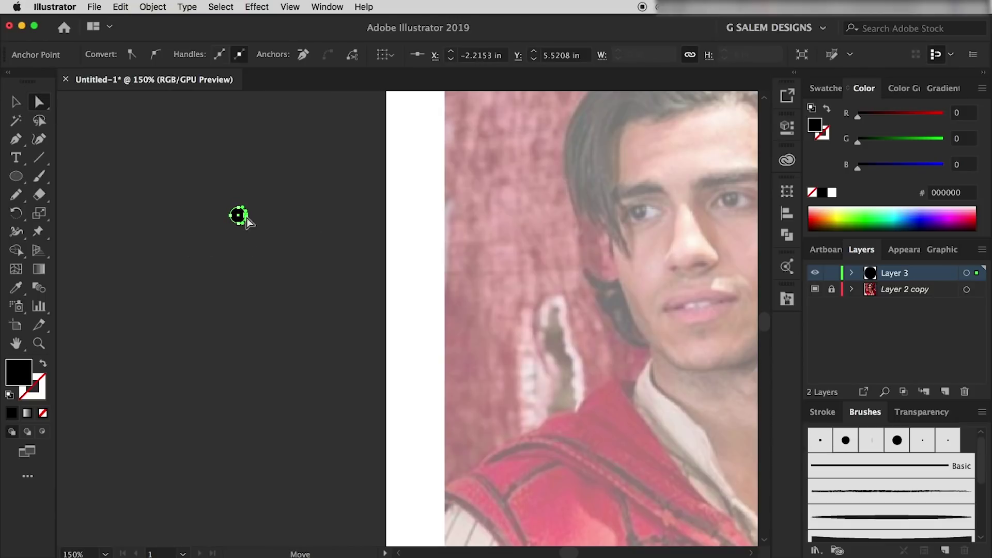
{"action": "left_click_drag", "start_coordinate": [247, 215], "coordinate": [340, 214]}
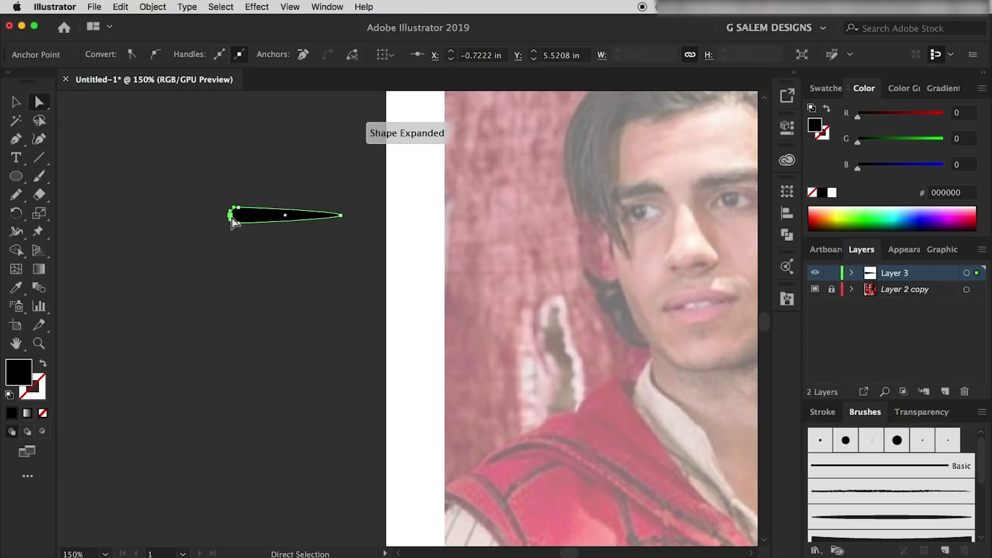
{"action": "left_click_drag", "start_coordinate": [231, 217], "coordinate": [143, 216]}
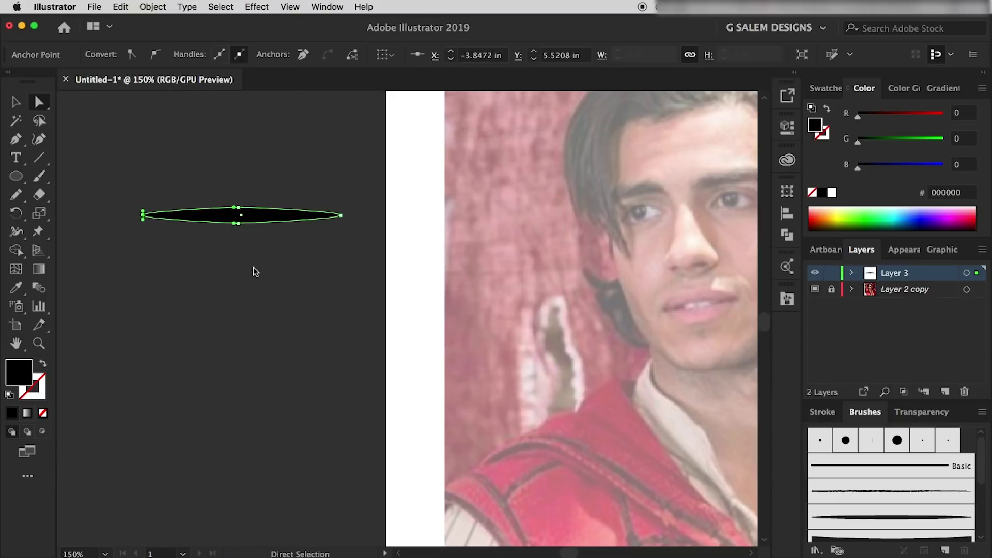
- Settle on the stretched tapered shape and nudge its left anchor further left to lengthen it
{"action": "key", "text": "ctrl+z"}
{"action": "key", "text": "ctrl+z"}
{"action": "key", "text": "ctrl+z"}
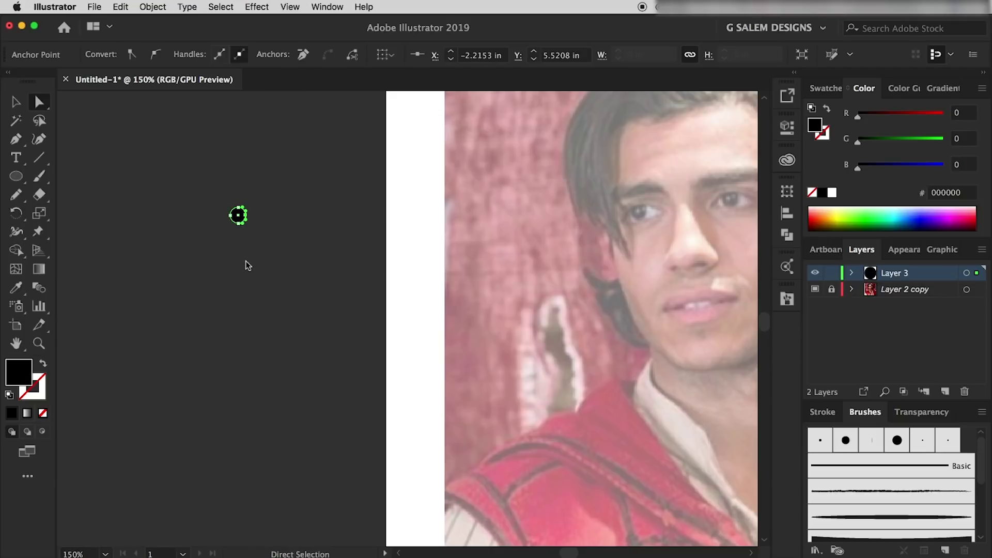
{"action": "key", "text": "ctrl+shift+z"}
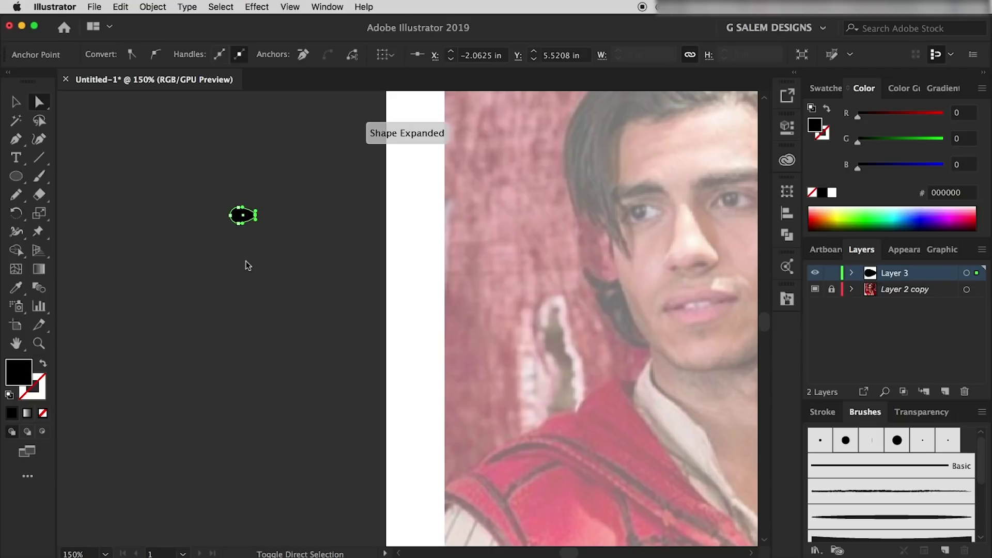
{"action": "key", "text": "ctrl+shift+z"}
{"action": "key", "text": "ctrl+z"}
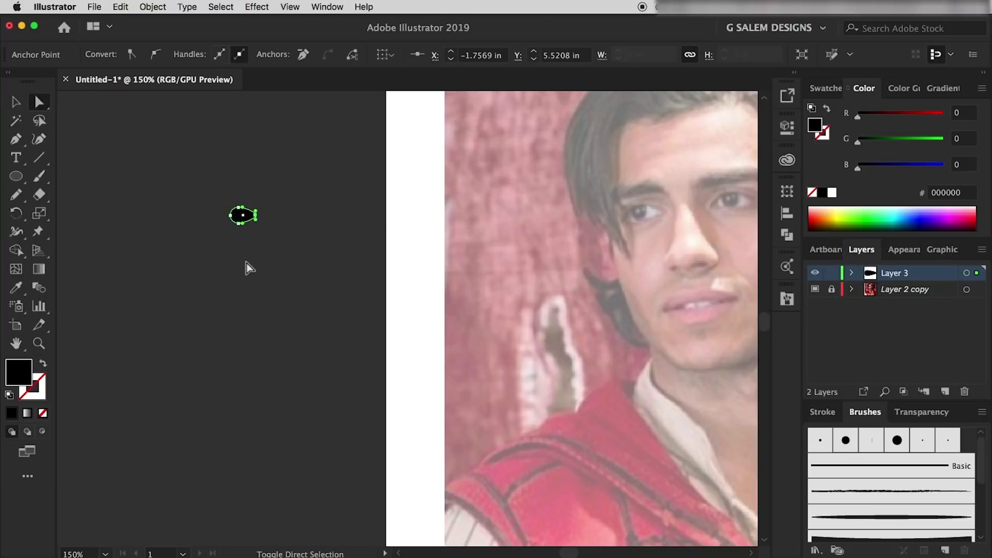
{"action": "key", "text": "ctrl+z"}
{"action": "key", "text": "ctrl+shift+z"}
{"action": "key", "text": "ctrl+shift+z"}
{"action": "key", "text": "ctrl+shift+z"}
{"action": "key", "text": "ctrl+shift+z"}
{"action": "key", "text": "ctrl+shift+z"}
{"action": "key", "text": "ctrl+shift+z"}
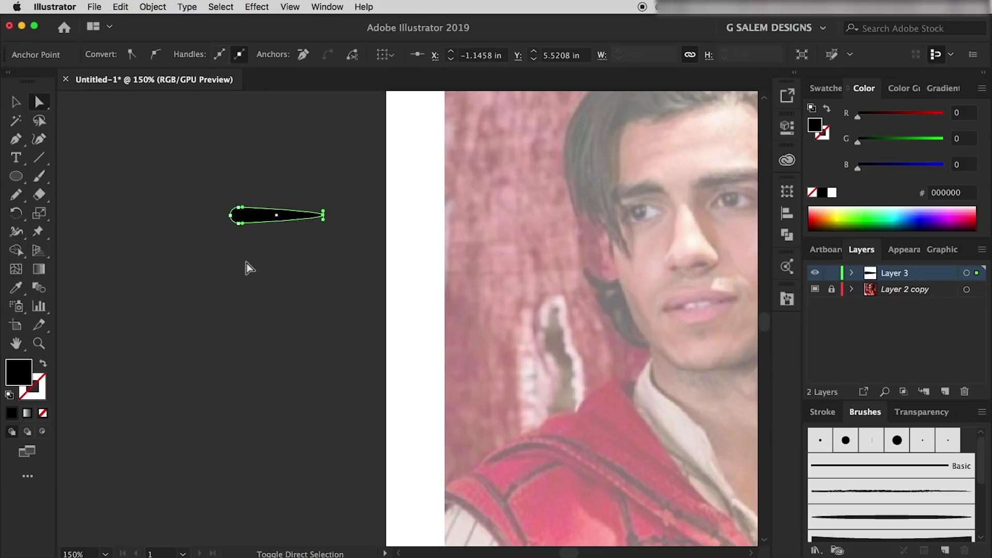
{"action": "left_click", "coordinate": [230, 215]}
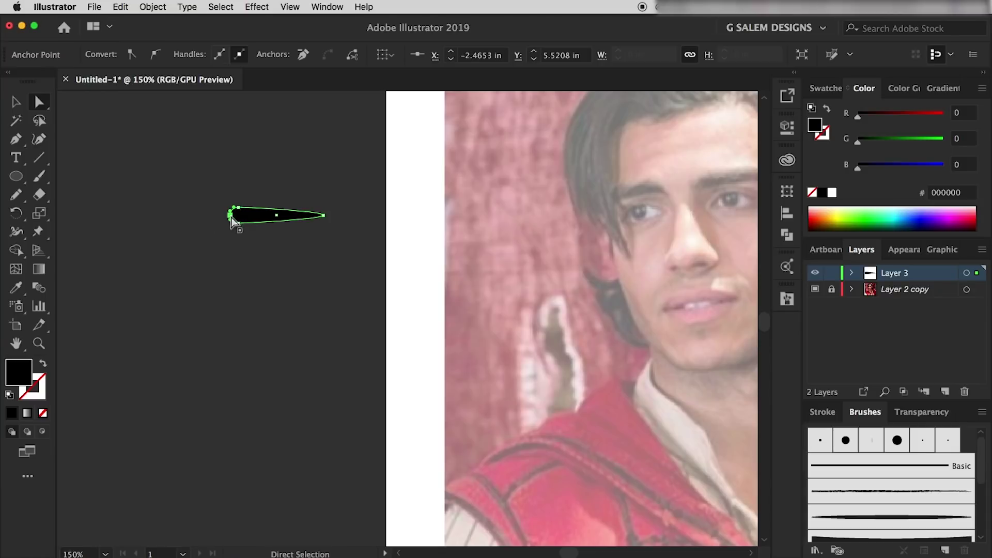
{"action": "key", "text": "Left"}
{"action": "key", "text": "Left"}
{"action": "key", "text": "Left"}
{"action": "key", "text": "Left"}
{"action": "key", "text": "Left"}
{"action": "key", "text": "Left"}
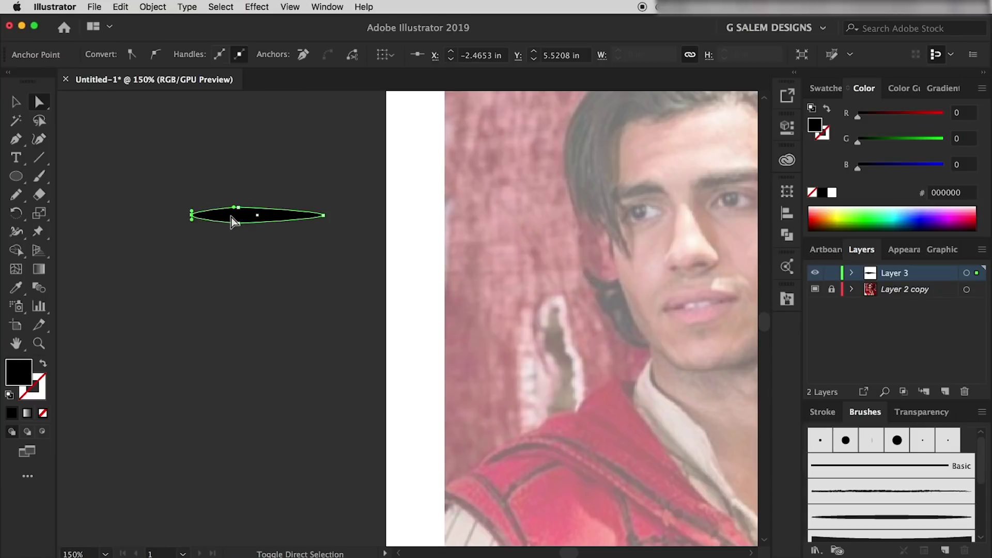
{"action": "key", "text": "Left"}
{"action": "key", "text": "Left"}
{"action": "key", "text": "Left"}
{"action": "key", "text": "Left"}
{"action": "key", "text": "Left"}
{"action": "key", "text": "Left"}
{"action": "key", "text": "Left"}
{"action": "key", "text": "Left"}
{"action": "key", "text": "Left"}
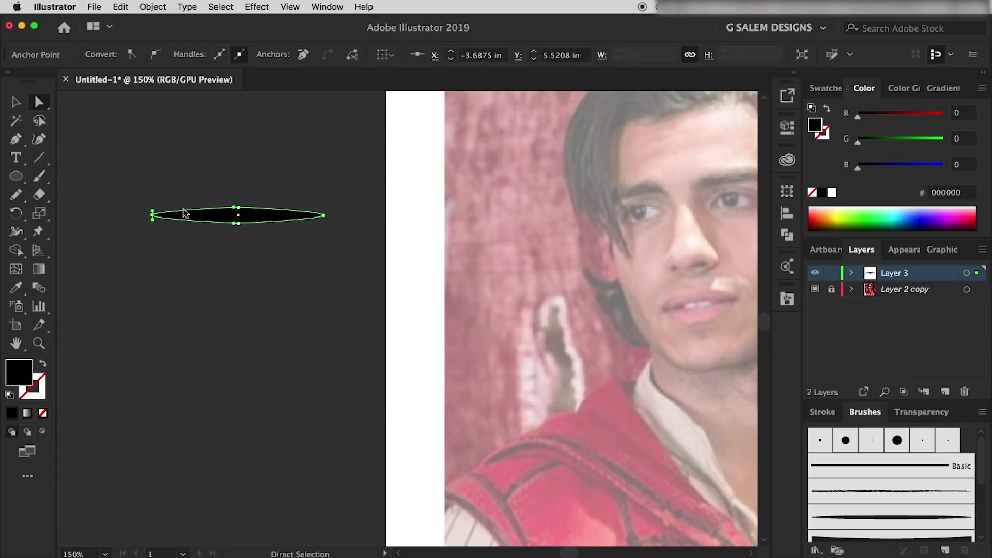
{"action": "left_click", "coordinate": [17, 101]}
- Flatten the tapered shape by pulling its top and bottom bounding handles inward
{"action": "left_click", "coordinate": [244, 260]}
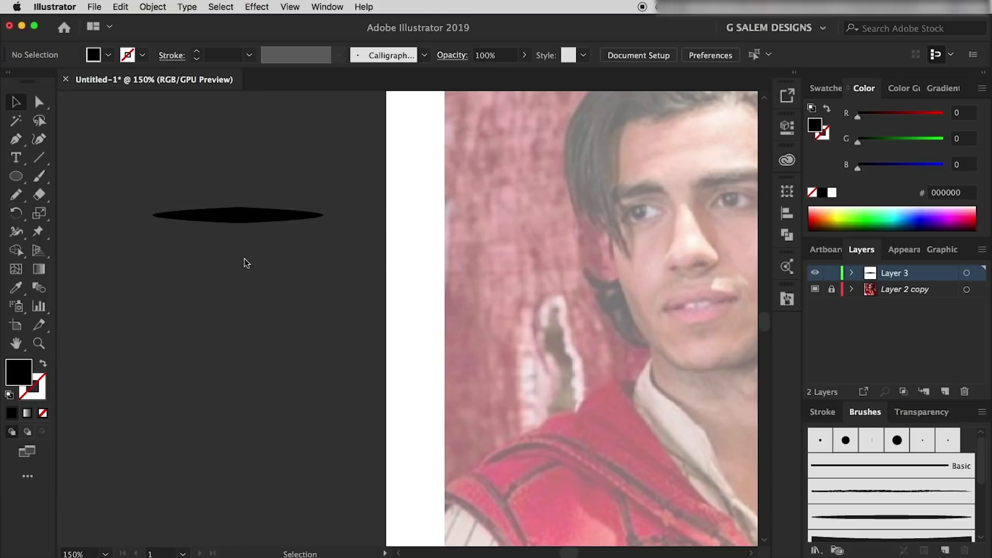
{"action": "left_click", "coordinate": [235, 223]}
{"action": "scroll", "coordinate": [214, 230], "scroll_direction": "up", "scroll_amount": 3}
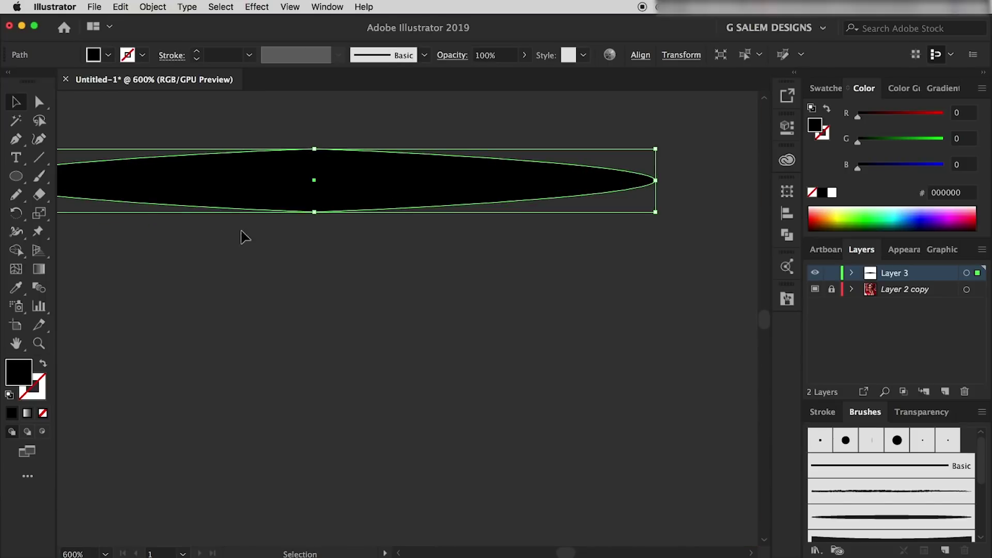
{"action": "scroll", "coordinate": [303, 217], "scroll_direction": "down", "scroll_amount": 1}
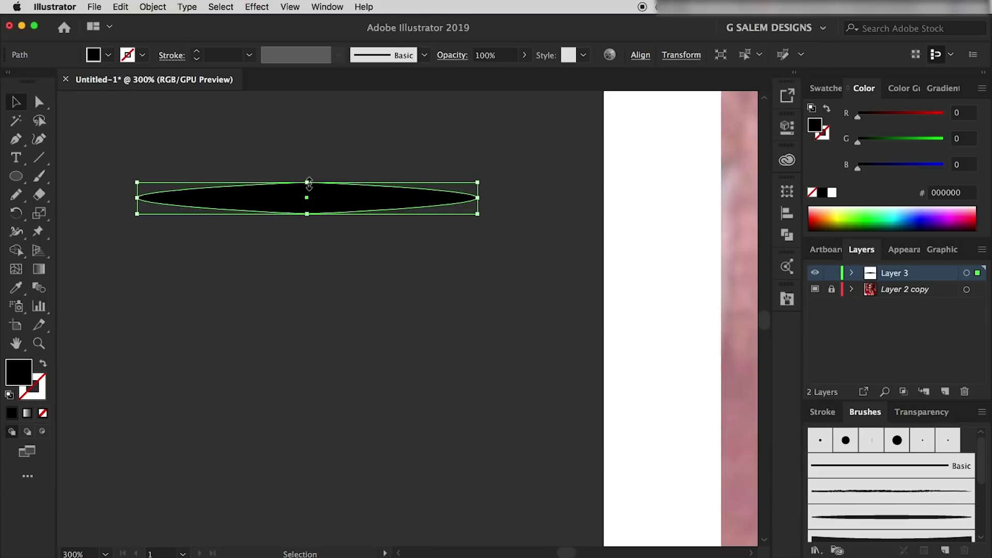
{"action": "left_click_drag", "start_coordinate": [309, 183], "coordinate": [307, 187]}
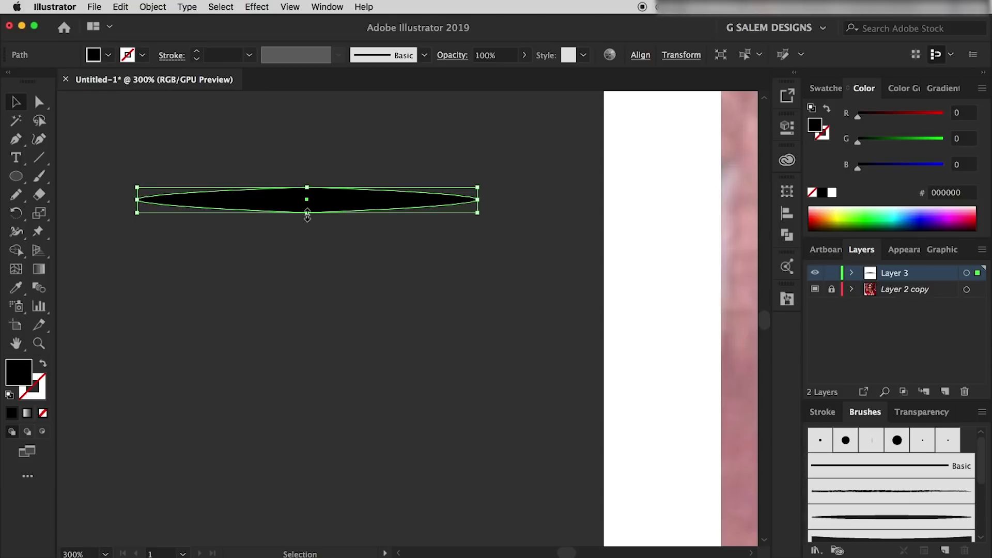
{"action": "left_click_drag", "start_coordinate": [311, 216], "coordinate": [308, 213]}
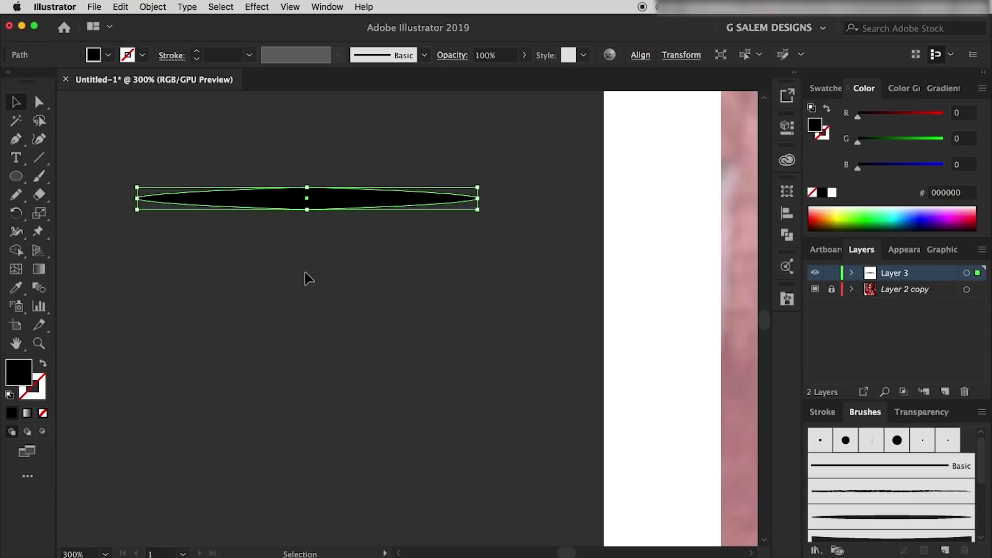
- Drag the slimmed tapered shape into the Brushes panel to start a New Brush
{"action": "left_click", "coordinate": [279, 270]}
{"action": "left_click", "coordinate": [334, 208]}
{"action": "left_click", "coordinate": [351, 238]}
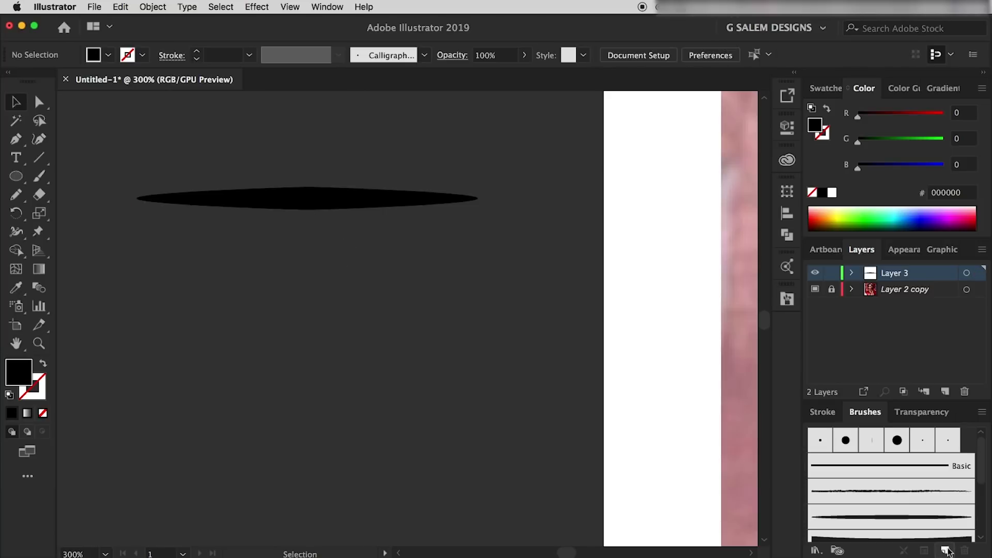
{"action": "left_click", "coordinate": [308, 201]}
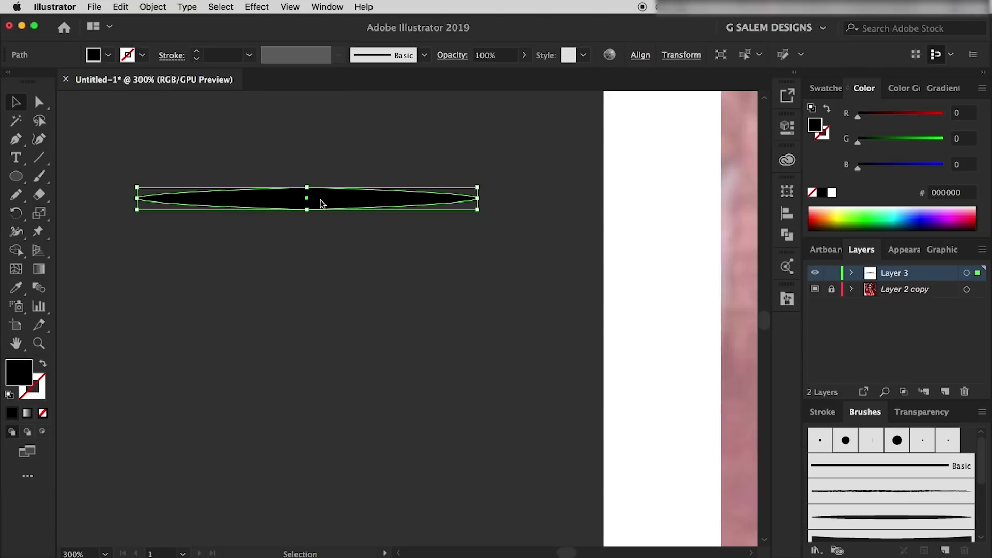
{"action": "mouse_move", "coordinate": [323, 202]}
{"action": "left_mouse_down"}
{"action": "mouse_move", "coordinate": [925, 452]}
{"action": "mouse_move", "coordinate": [907, 478]}
{"action": "left_mouse_up"}
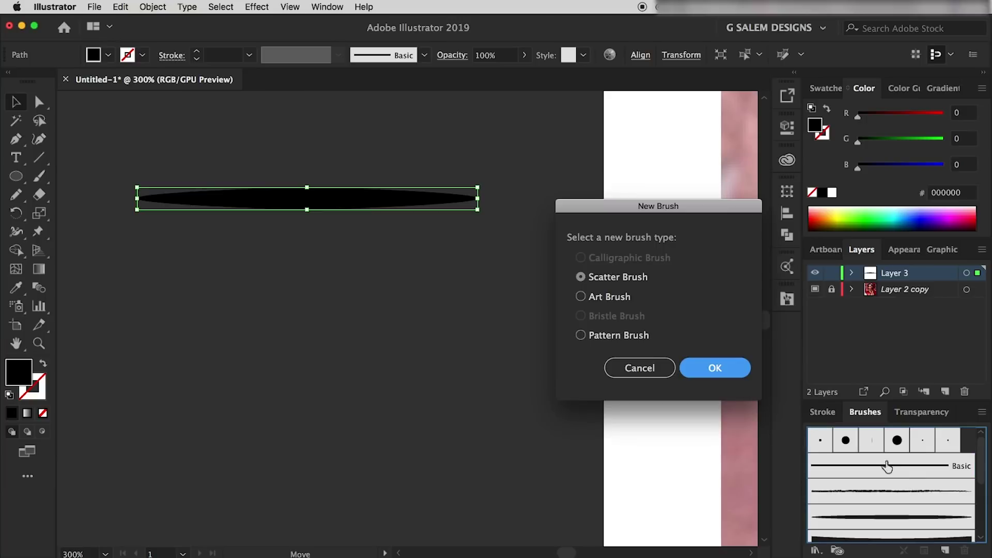
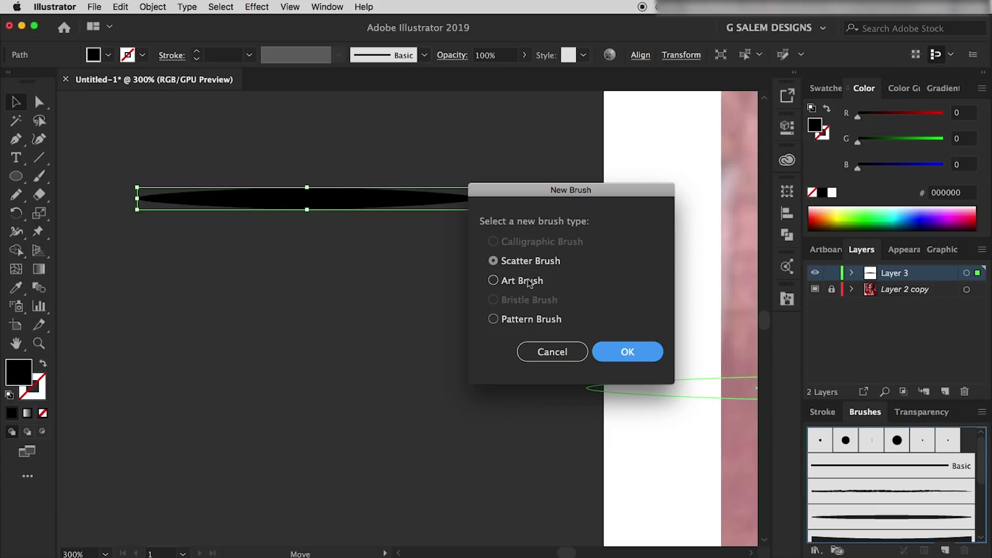
- Make the tapered black shape an art brush with Tints colorization, named Art Brush 1
{"action": "left_click", "coordinate": [494, 280]}
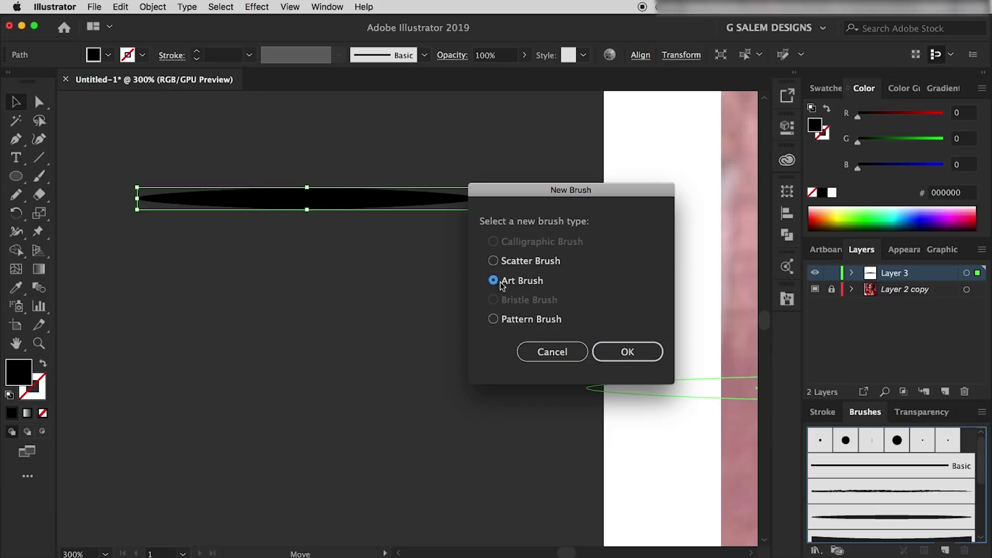
{"action": "left_click", "coordinate": [626, 354]}
{"action": "mouse_move", "coordinate": [777, 217]}
{"action": "left_mouse_down"}
{"action": "mouse_move", "coordinate": [532, 116]}
{"action": "mouse_move", "coordinate": [500, 73]}
{"action": "left_mouse_up"}
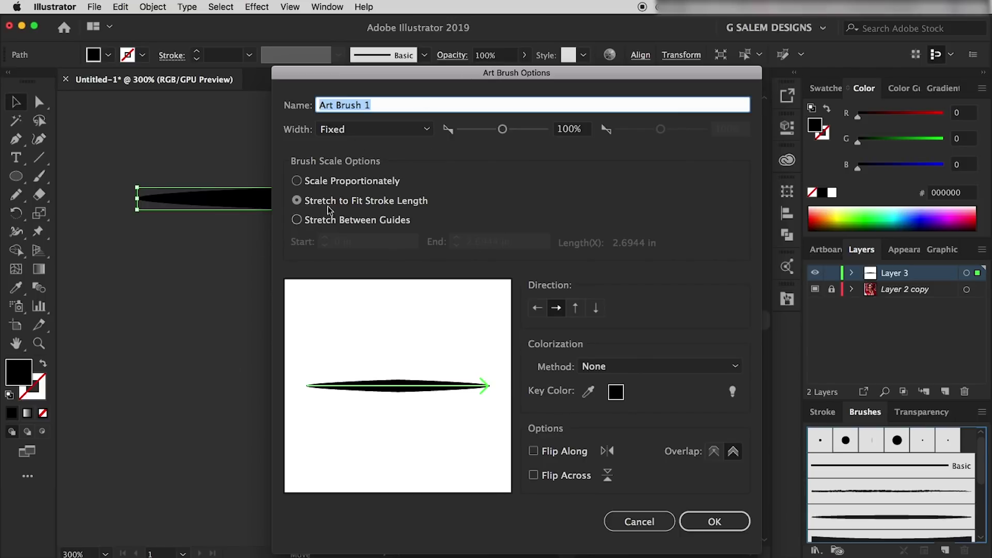
{"action": "left_click", "coordinate": [659, 367]}
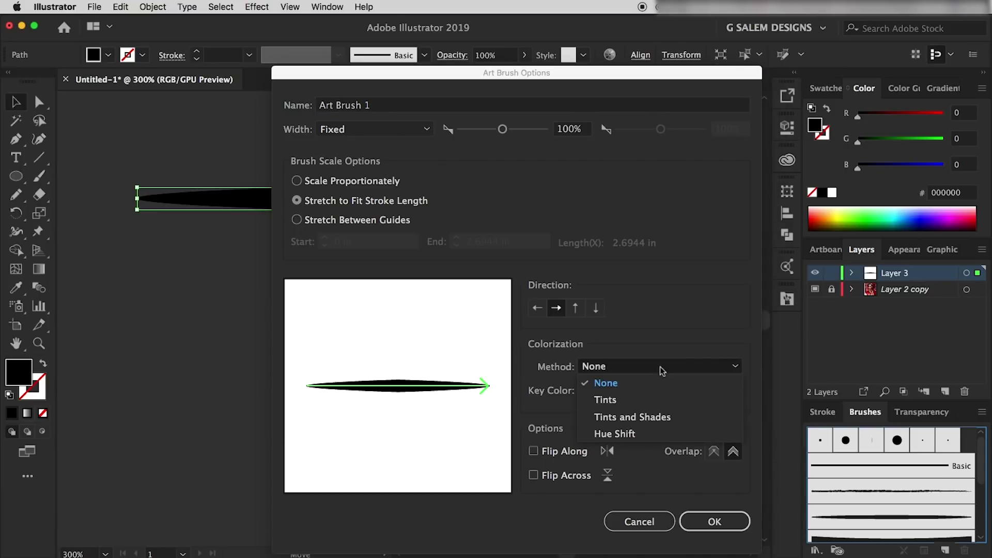
{"action": "left_click", "coordinate": [619, 401]}
{"action": "left_click", "coordinate": [734, 524]}
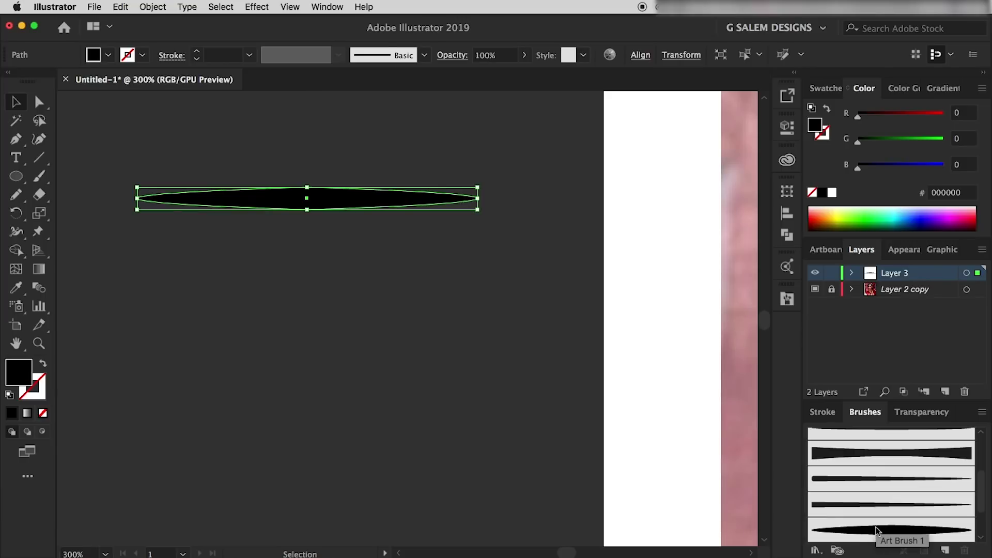
- Apply Art Brush 1, delete the source shape, and set a 0.5 pt stroke with no fill
{"action": "left_click", "coordinate": [875, 529]}
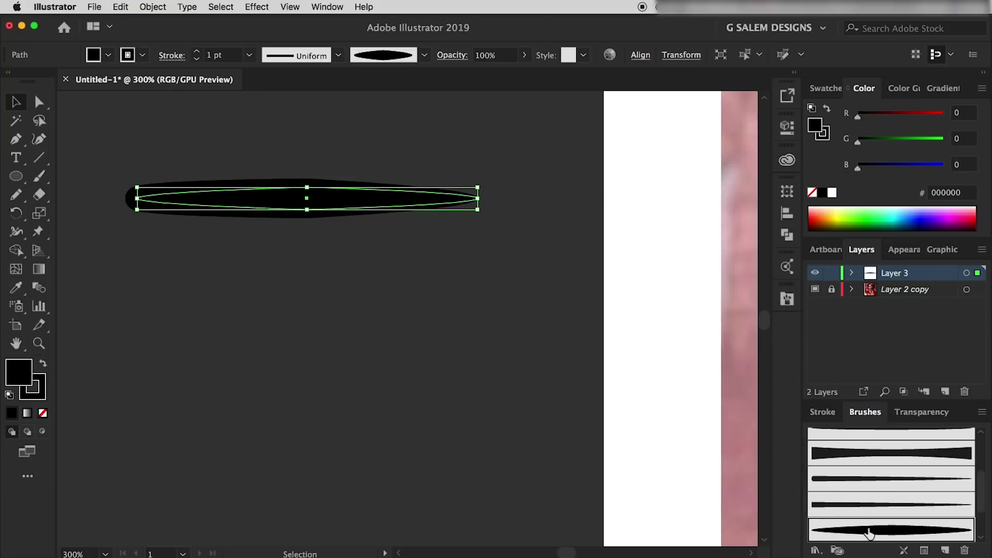
{"action": "left_click_drag", "start_coordinate": [438, 139], "coordinate": [291, 288]}
{"action": "key", "text": "Delete"}
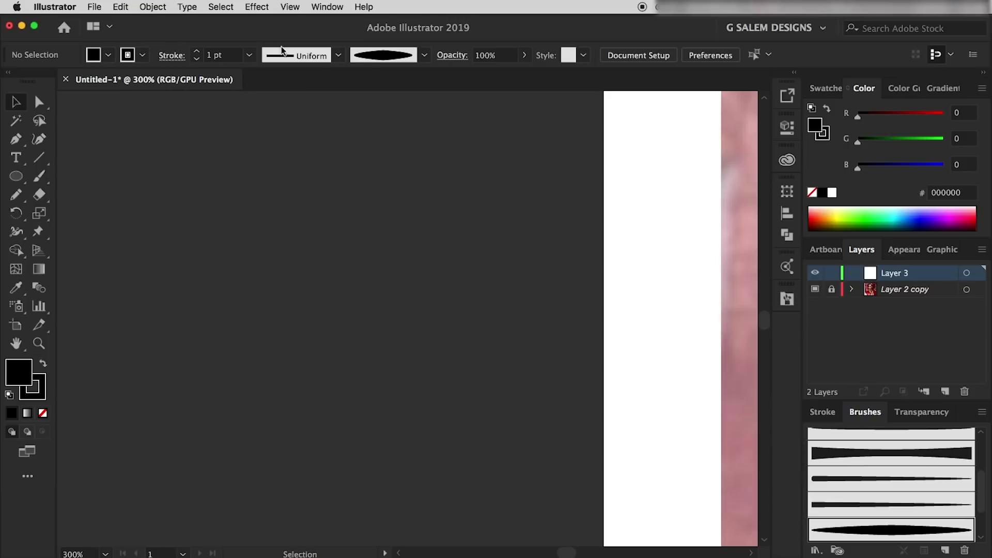
{"action": "left_click", "coordinate": [249, 54]}
{"action": "left_click", "coordinate": [265, 85]}
{"action": "left_click", "coordinate": [43, 413]}
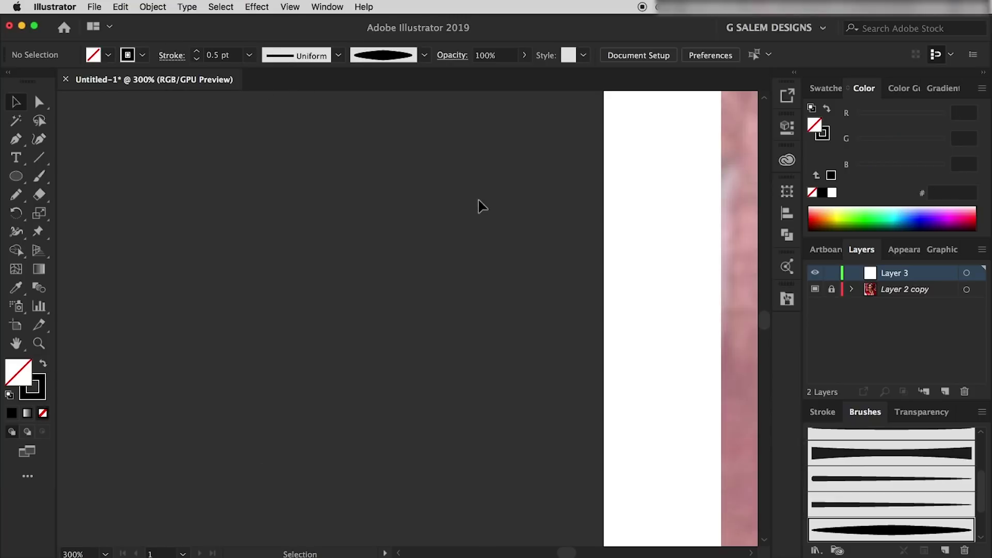
- Paint three test strokes across the canvas with the Paintbrush tool
{"action": "left_click", "coordinate": [39, 176]}
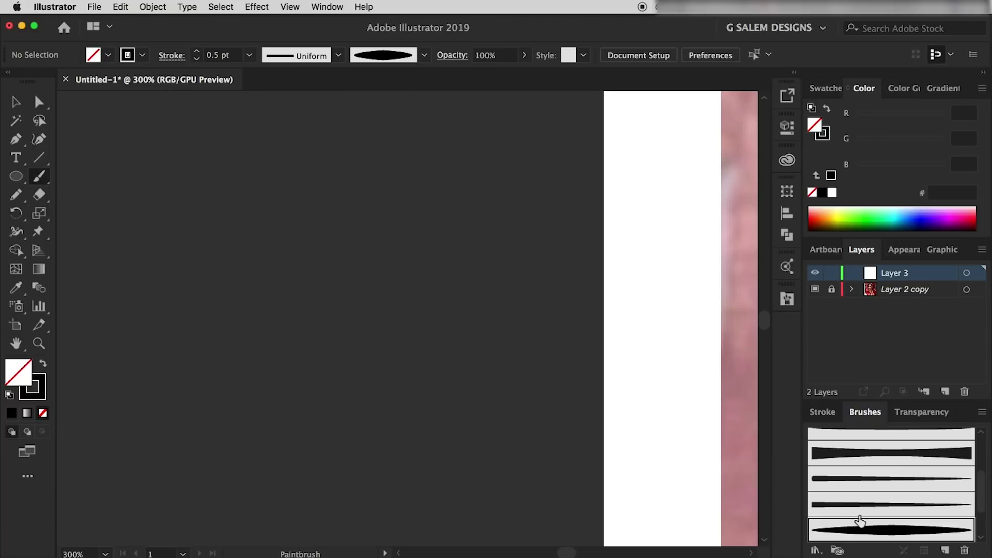
{"action": "left_click_drag", "start_coordinate": [215, 216], "coordinate": [603, 192]}
{"action": "left_click_drag", "start_coordinate": [426, 445], "coordinate": [450, 132]}
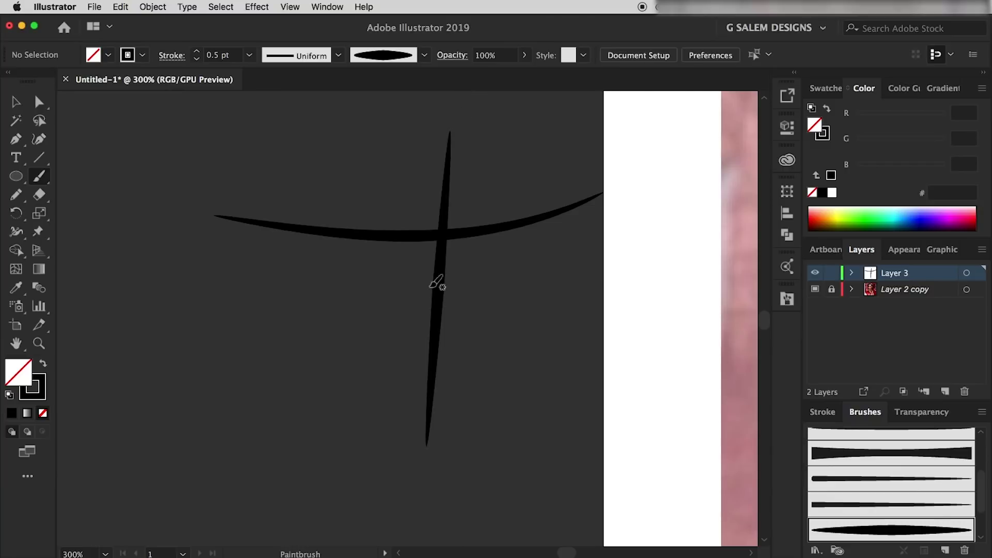
{"action": "left_click_drag", "start_coordinate": [93, 358], "coordinate": [361, 349]}
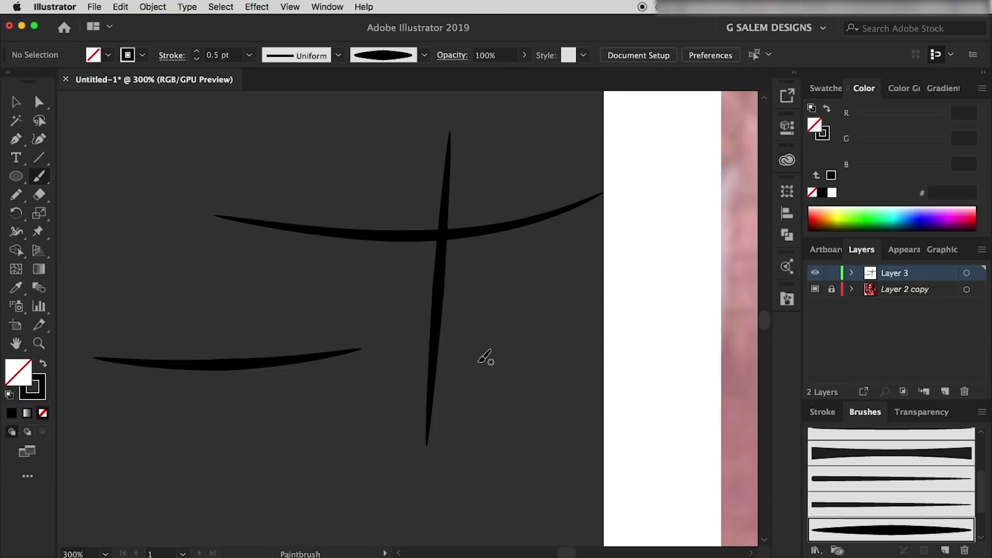
- Select all three test strokes and delete them
{"action": "scroll", "coordinate": [474, 364], "scroll_direction": "down", "scroll_amount": 4}
{"action": "key", "text": "v"}
{"action": "key", "text": "super+a"}
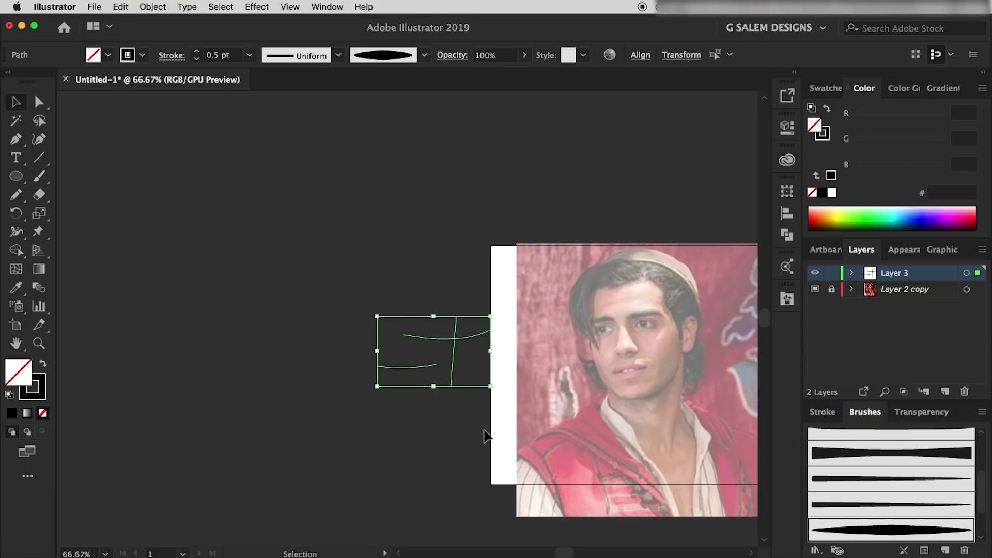
{"action": "key", "text": "Delete"}
{"action": "scroll", "coordinate": [666, 345], "scroll_direction": "up", "scroll_amount": 4}
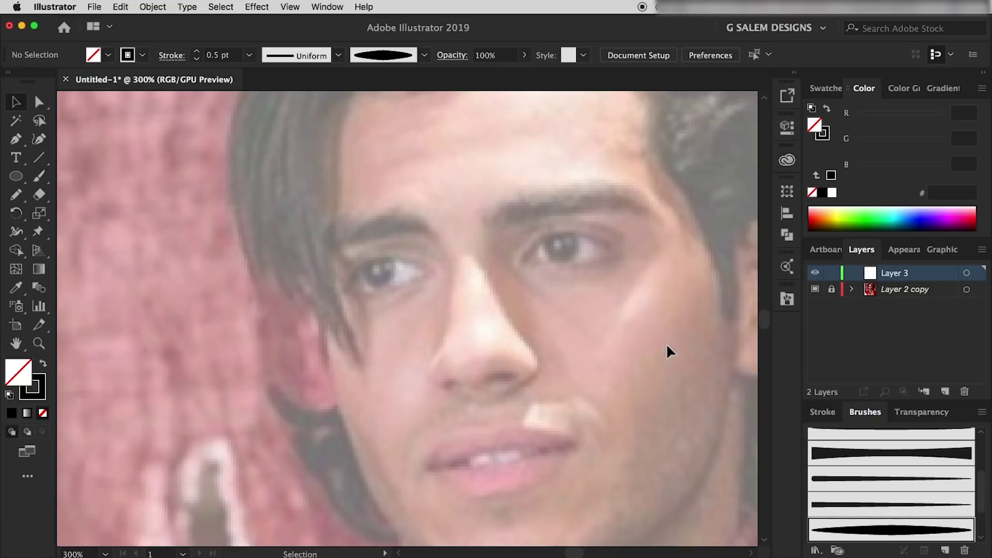
{"action": "scroll", "coordinate": [666, 343], "scroll_direction": "right", "scroll_amount": 1}
{"action": "scroll", "coordinate": [665, 343], "scroll_direction": "down", "scroll_amount": 4}
{"action": "scroll", "coordinate": [667, 352], "scroll_direction": "right", "scroll_amount": 1}
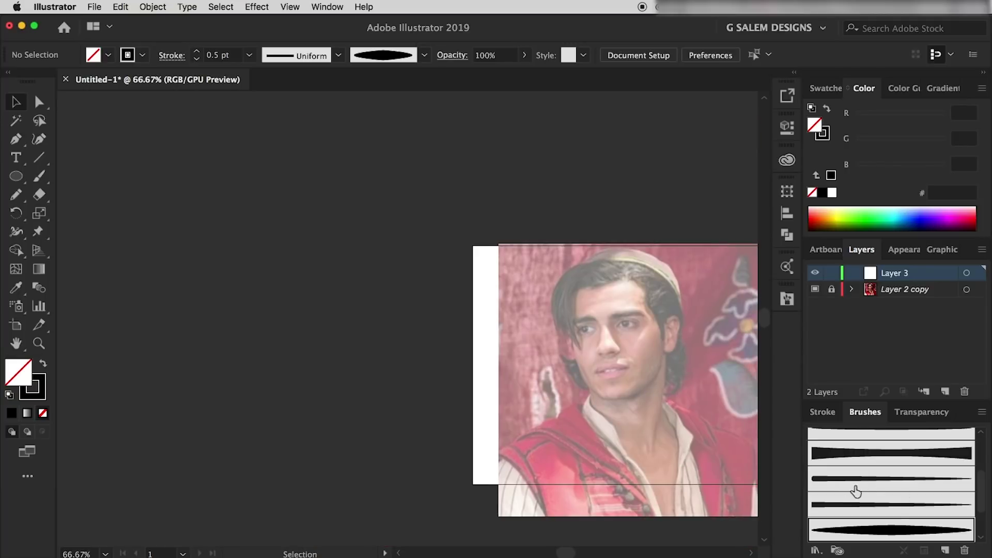
- Draw a small black circle, delete its left anchor, and pull the right anchor into a long taper
{"action": "left_click", "coordinate": [16, 176]}
{"action": "left_click_drag", "start_coordinate": [265, 242], "coordinate": [290, 266]}
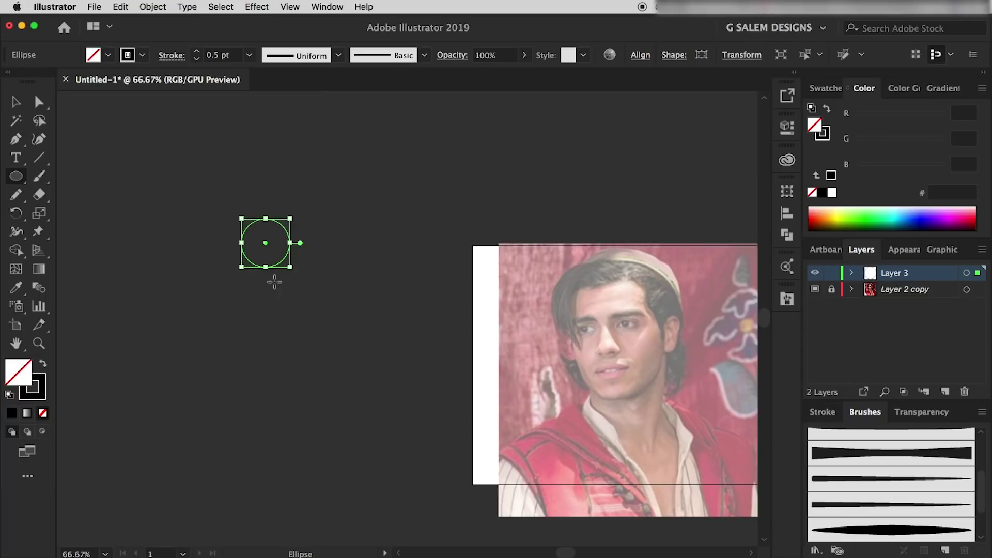
{"action": "key", "text": "shift+x"}
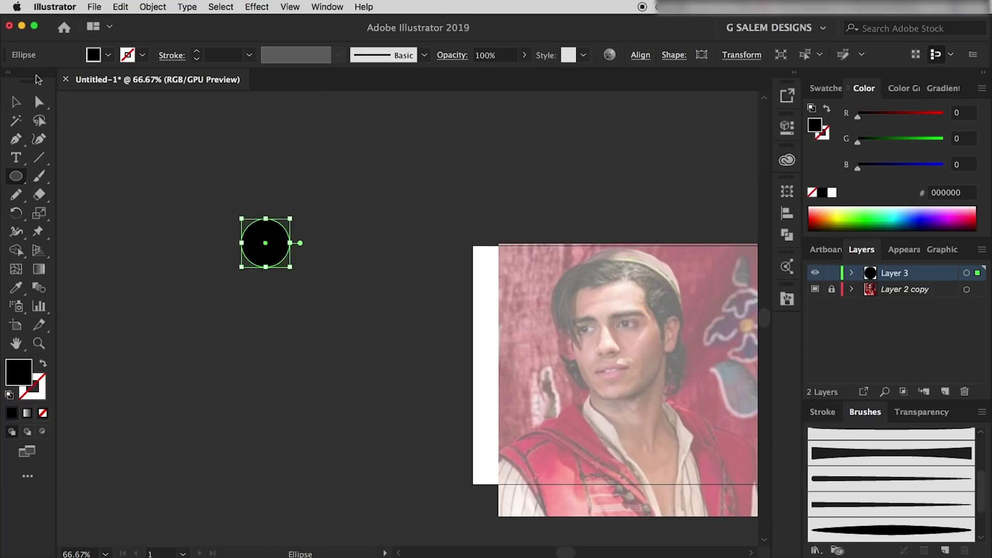
{"action": "left_click", "coordinate": [39, 101]}
{"action": "left_click", "coordinate": [241, 246]}
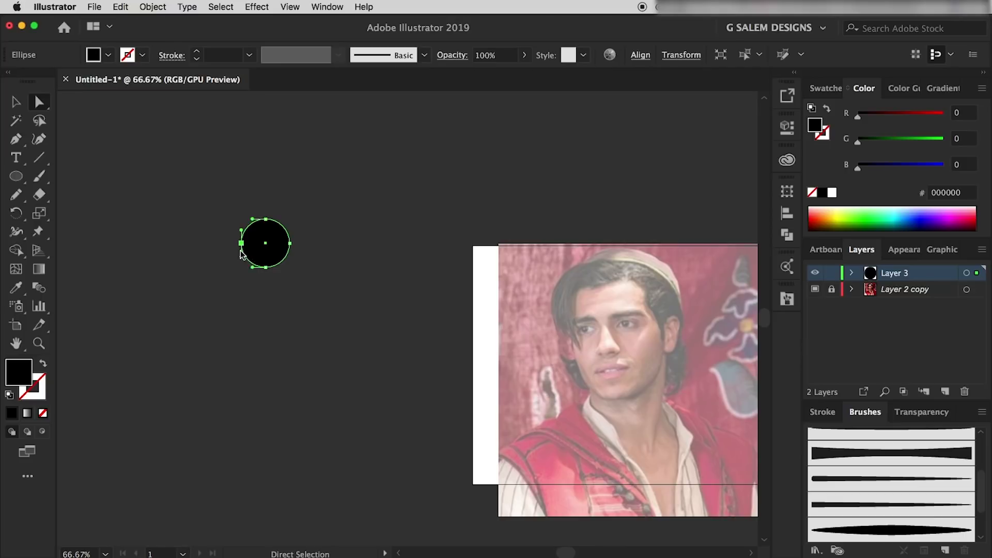
{"action": "key", "text": "Delete"}
{"action": "left_click", "coordinate": [290, 244]}
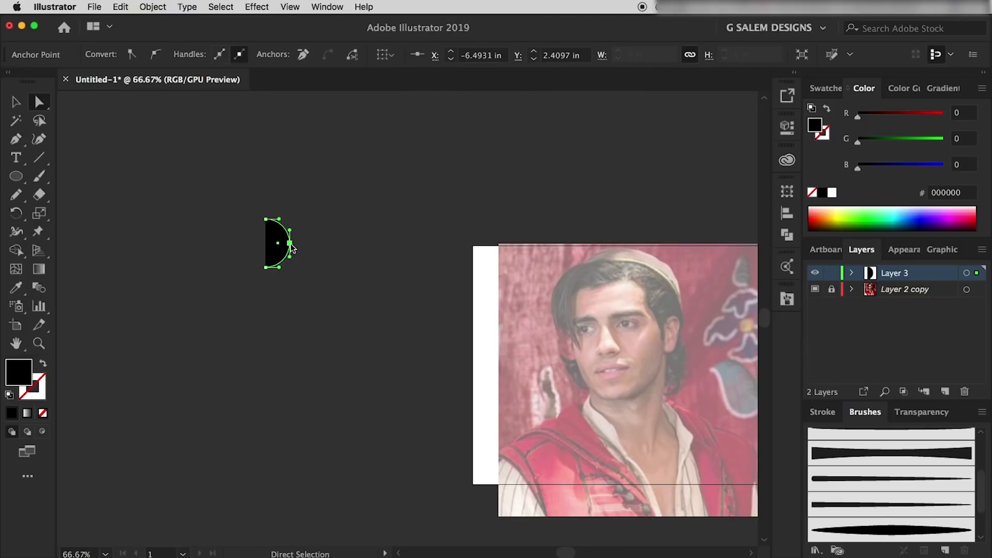
{"action": "left_click_drag", "start_coordinate": [291, 247], "coordinate": [571, 249]}
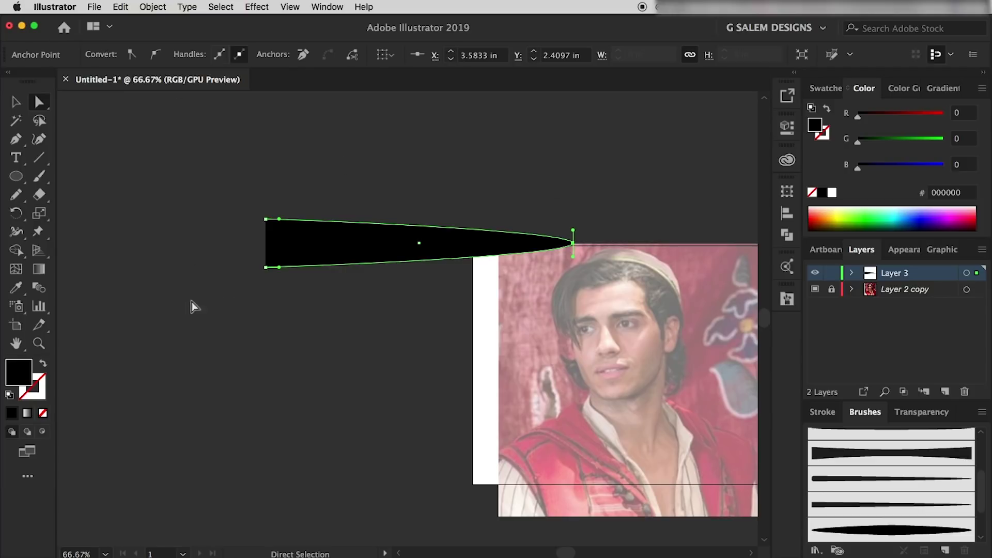
- Round the blade's two left corners to a 0.26 in radius
{"action": "left_click_drag", "start_coordinate": [235, 200], "coordinate": [282, 319]}
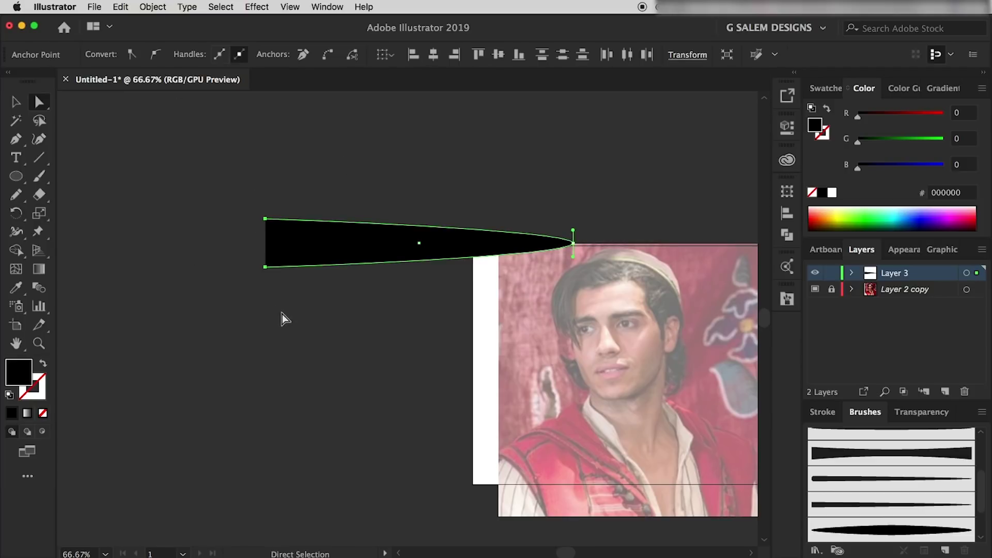
{"action": "left_click", "coordinate": [787, 235]}
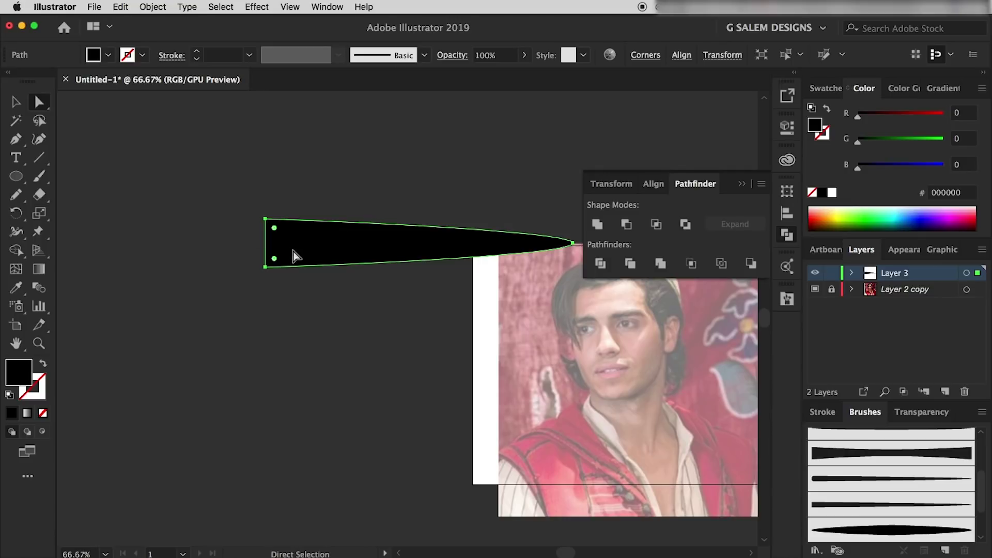
{"action": "left_click", "coordinate": [296, 193]}
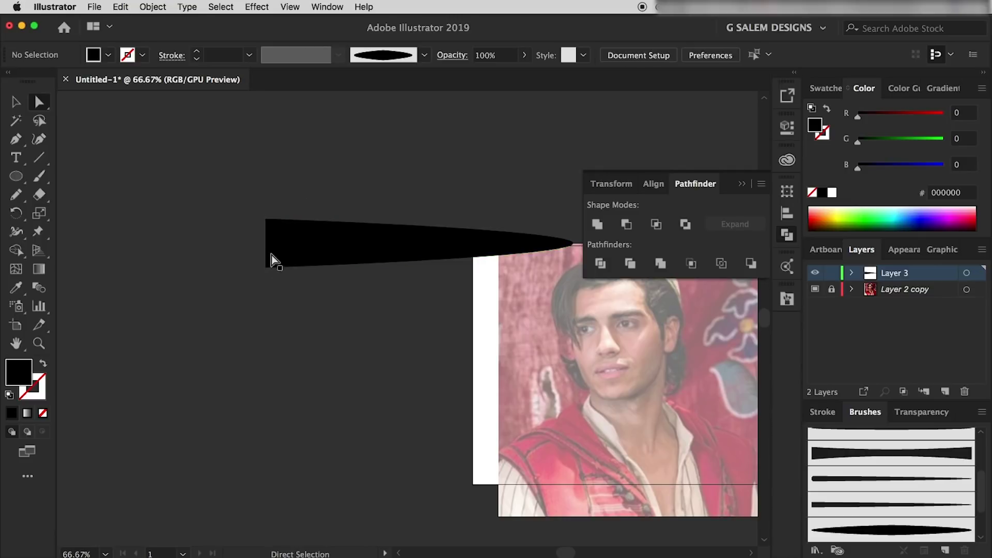
{"action": "left_click", "coordinate": [267, 240]}
{"action": "scroll", "coordinate": [270, 242], "scroll_direction": "up", "scroll_amount": 2}
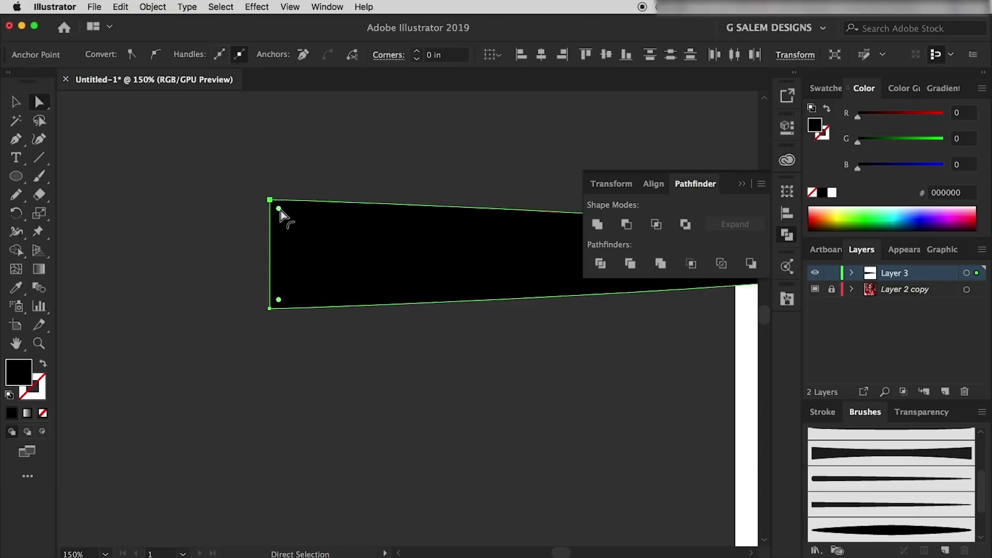
{"action": "left_click_drag", "start_coordinate": [228, 195], "coordinate": [290, 381]}
{"action": "left_click_drag", "start_coordinate": [278, 209], "coordinate": [402, 247]}
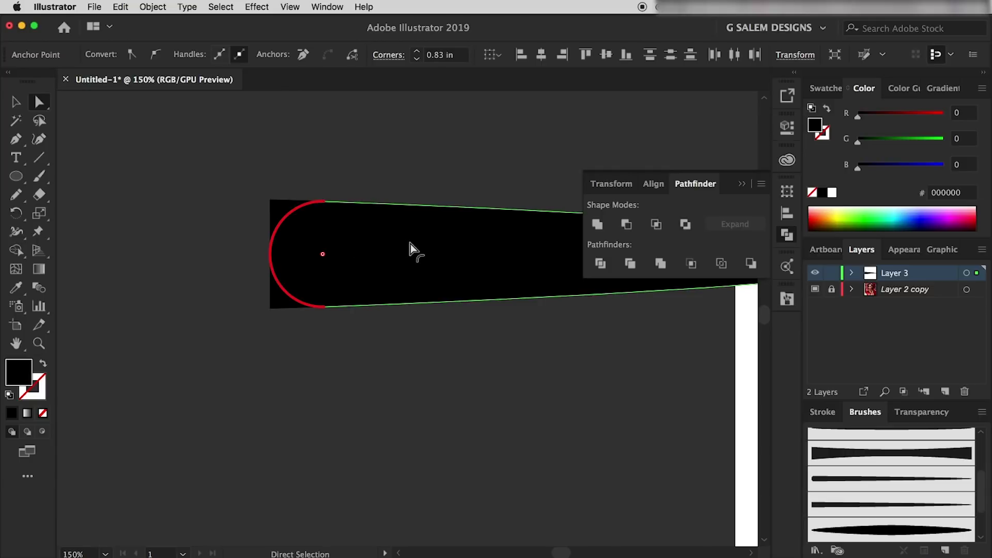
{"action": "left_click_drag", "start_coordinate": [411, 244], "coordinate": [252, 265]}
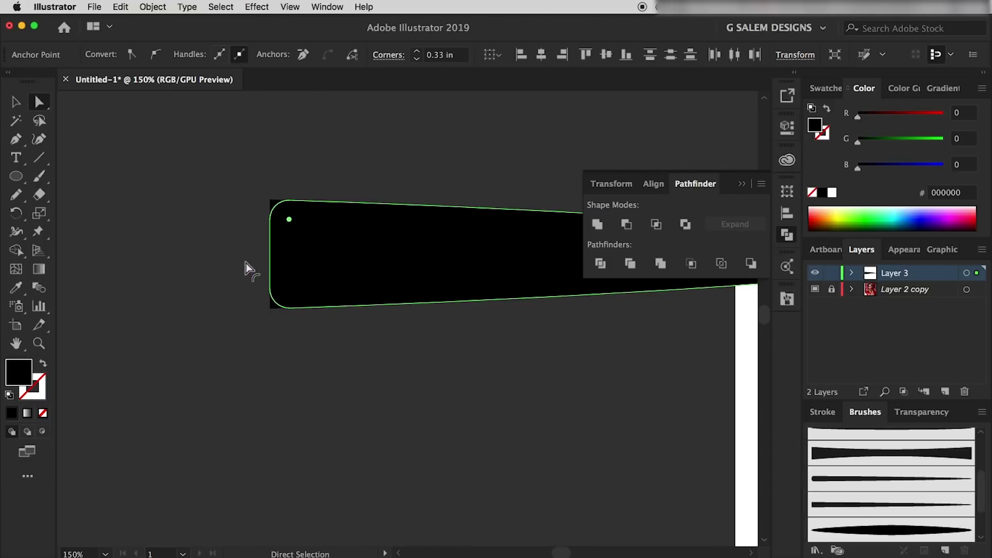
- Stretch the blade's tip further to the right and deselect it
{"action": "left_click", "coordinate": [674, 179]}
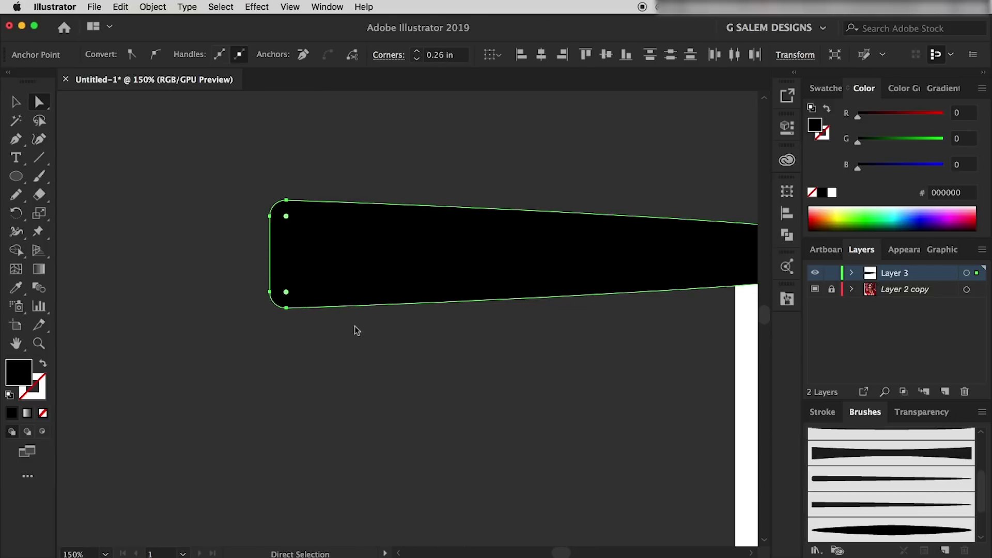
{"action": "scroll", "coordinate": [356, 331], "scroll_direction": "down", "scroll_amount": 3}
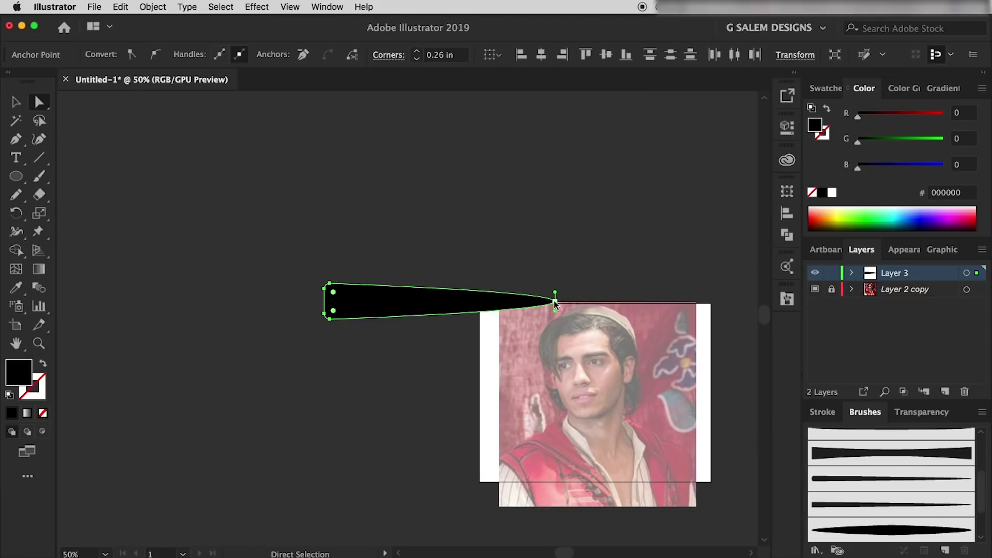
{"action": "left_click_drag", "start_coordinate": [555, 304], "coordinate": [593, 299]}
{"action": "key", "text": "v"}
{"action": "left_click", "coordinate": [409, 276]}
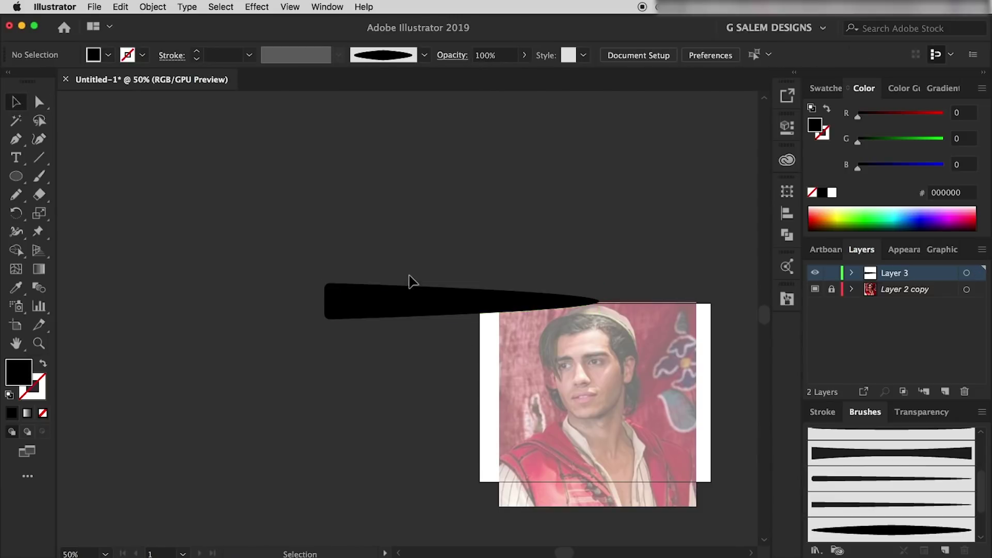
- Save the blade as Art Brush 2 with fixed width and Tints colorization, then delete the source shape
{"action": "left_click_drag", "start_coordinate": [371, 298], "coordinate": [907, 519]}
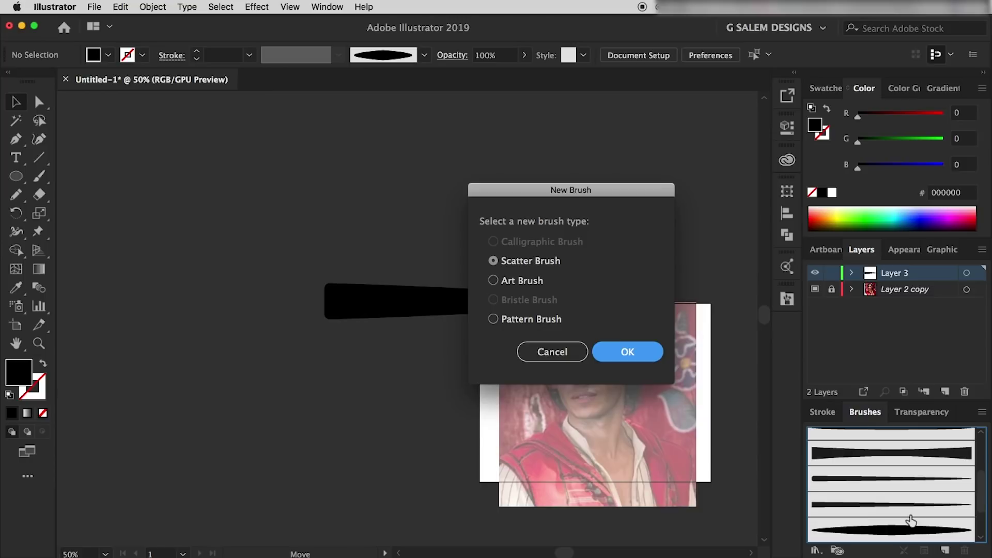
{"action": "left_click", "coordinate": [493, 280]}
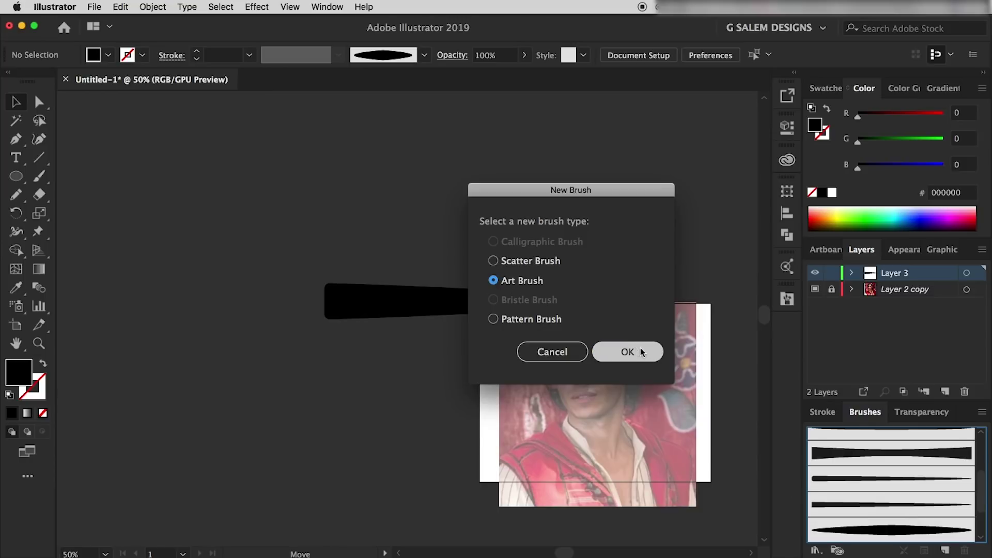
{"action": "left_click", "coordinate": [637, 349]}
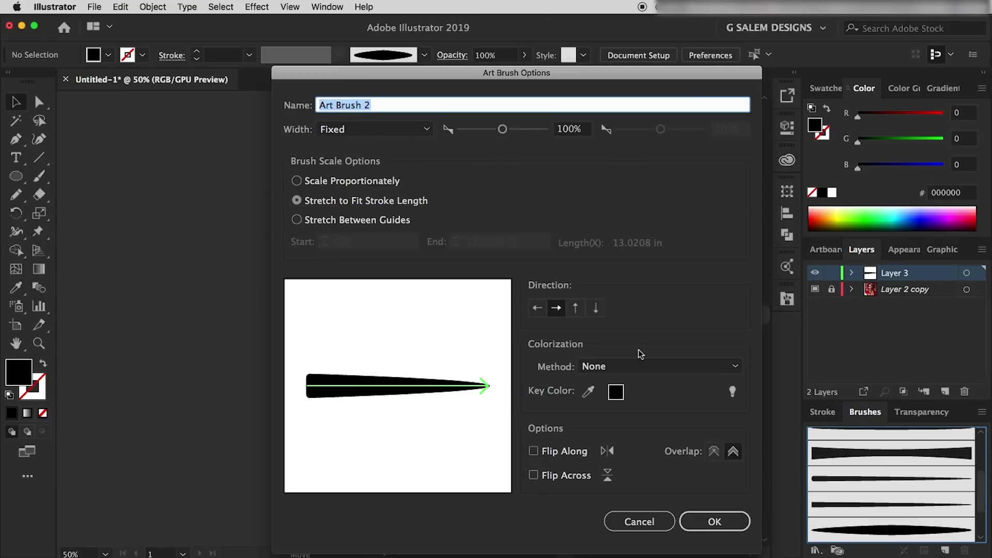
{"action": "left_click", "coordinate": [425, 133]}
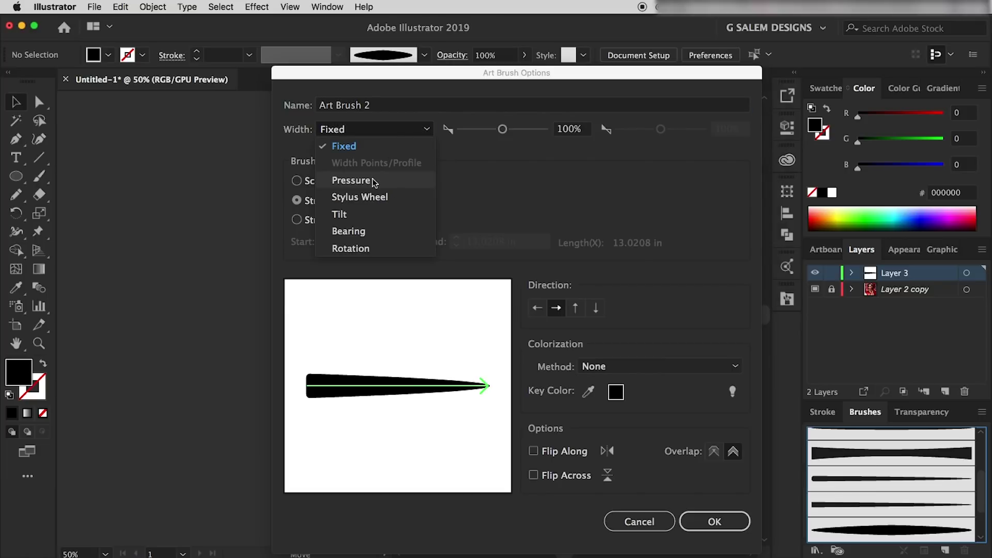
{"action": "left_click", "coordinate": [541, 178]}
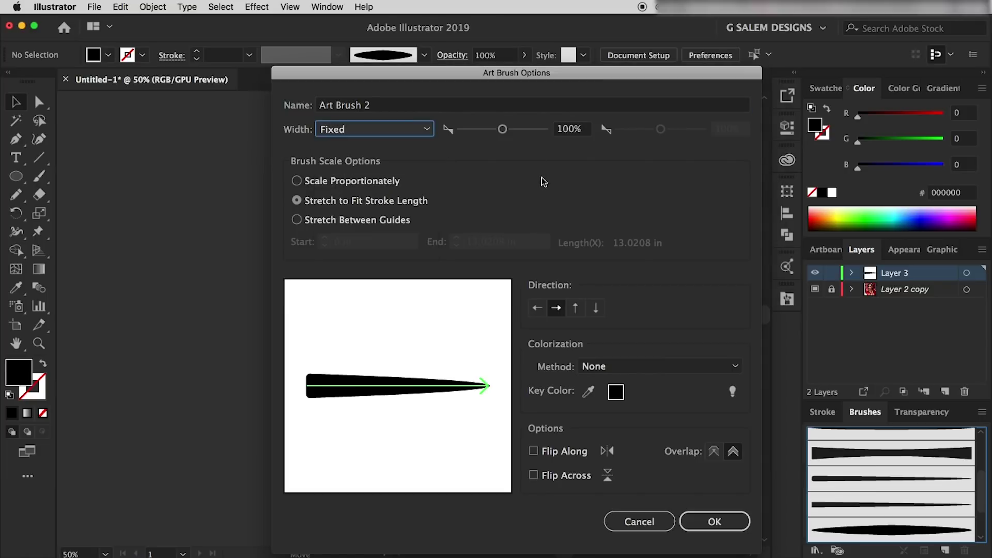
{"action": "left_click", "coordinate": [640, 366]}
{"action": "left_click", "coordinate": [605, 400]}
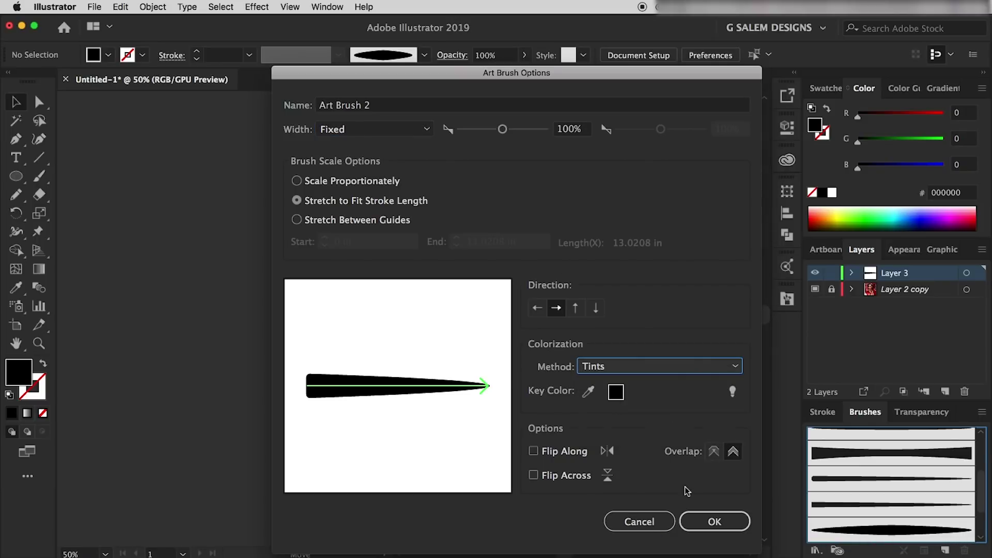
{"action": "left_click", "coordinate": [711, 521]}
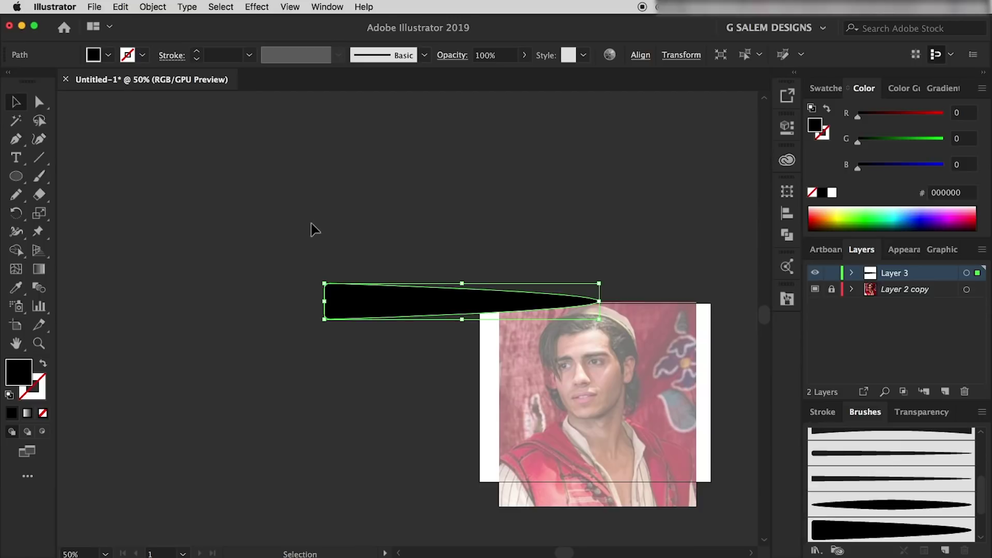
{"action": "key", "text": "Delete"}
{"action": "left_click", "coordinate": [40, 176]}
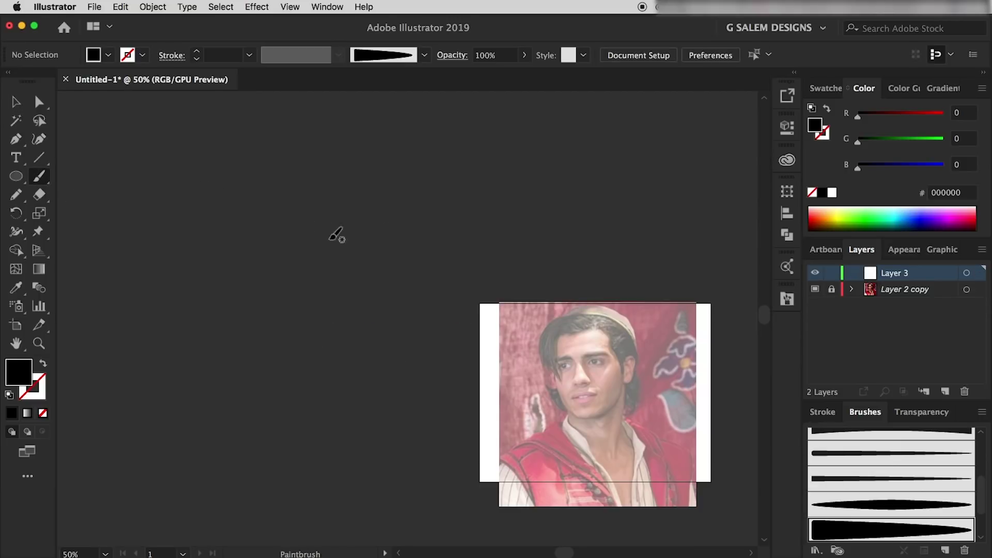
{"action": "left_click_drag", "start_coordinate": [347, 332], "coordinate": [445, 242]}
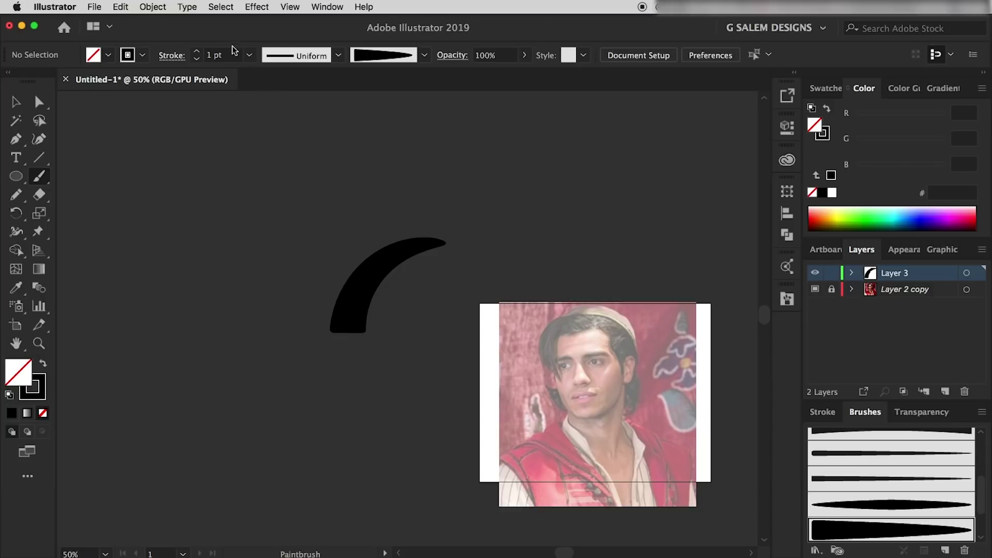
{"action": "left_click", "coordinate": [249, 55]}
{"action": "left_click", "coordinate": [275, 72]}
{"action": "left_click_drag", "start_coordinate": [400, 435], "coordinate": [438, 358]}
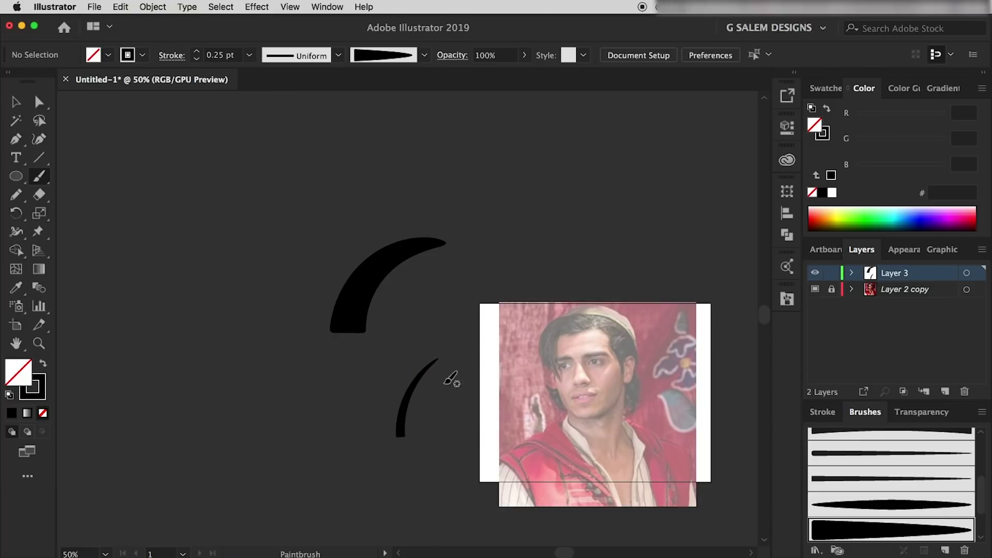
{"action": "left_click_drag", "start_coordinate": [416, 458], "coordinate": [453, 388]}
{"action": "left_click_drag", "start_coordinate": [337, 448], "coordinate": [367, 402]}
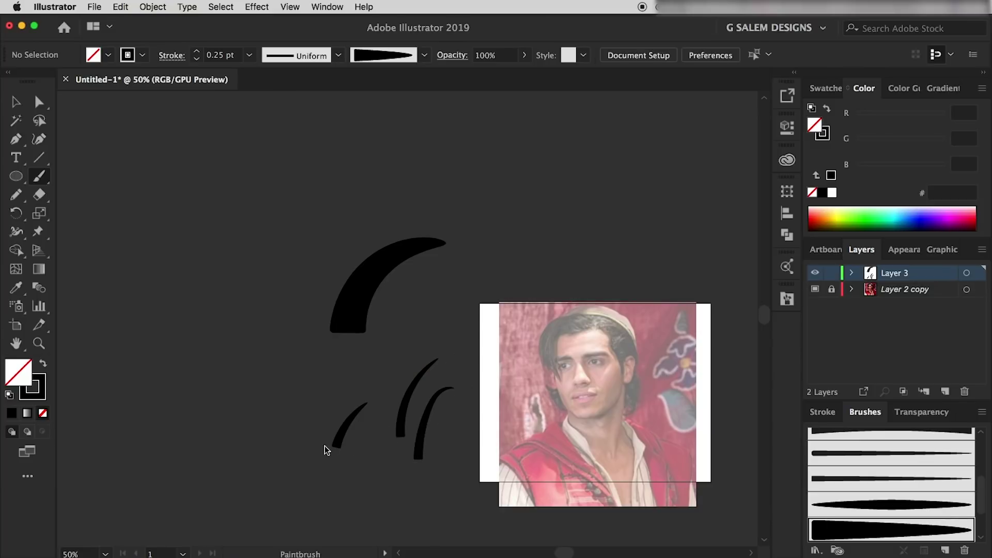
{"action": "mouse_move", "coordinate": [289, 439]}
{"action": "left_mouse_down"}
{"action": "mouse_move", "coordinate": [327, 390]}
{"action": "mouse_move", "coordinate": [325, 342]}
{"action": "left_mouse_up"}
{"action": "left_click_drag", "start_coordinate": [250, 378], "coordinate": [282, 313]}
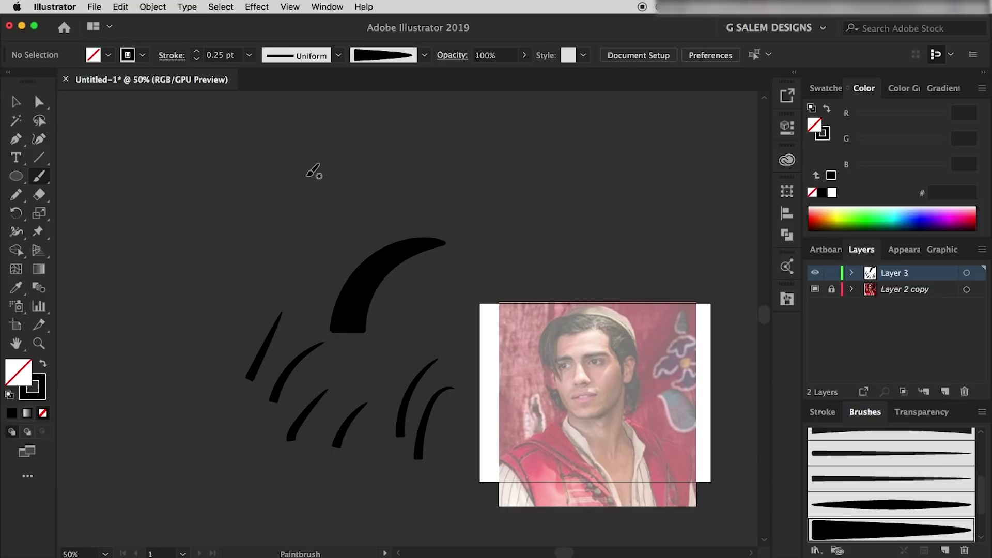
{"action": "left_click_drag", "start_coordinate": [284, 180], "coordinate": [420, 197]}
{"action": "left_click_drag", "start_coordinate": [448, 161], "coordinate": [691, 497]}
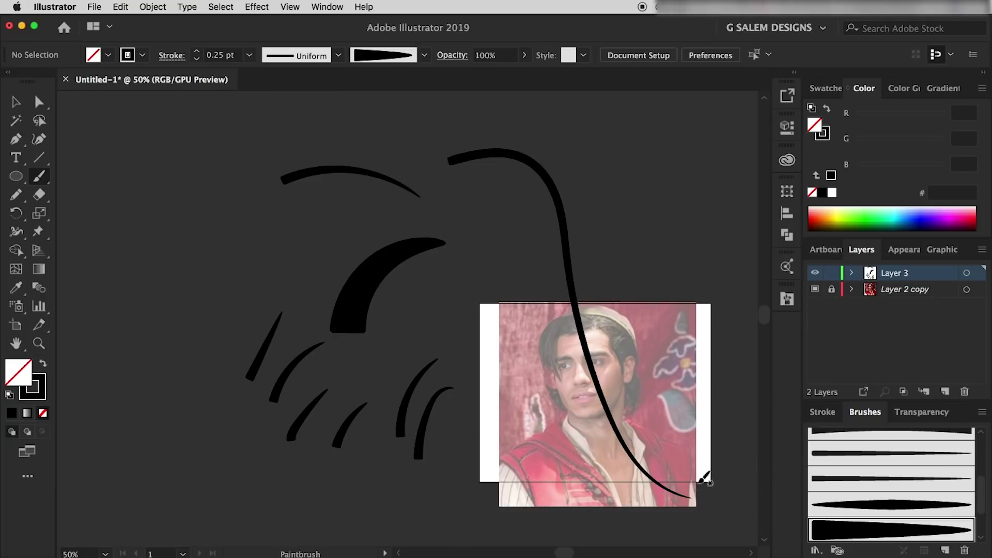
{"action": "left_click_drag", "start_coordinate": [528, 147], "coordinate": [594, 371]}
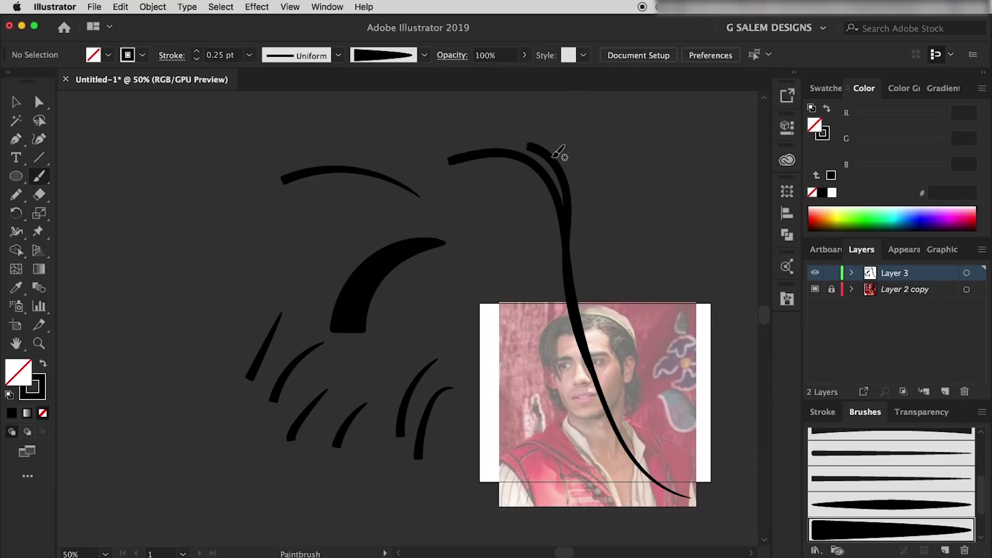
{"action": "left_click_drag", "start_coordinate": [562, 160], "coordinate": [627, 438]}
{"action": "key", "text": "ctrl+z"}
{"action": "key", "text": "ctrl+z"}
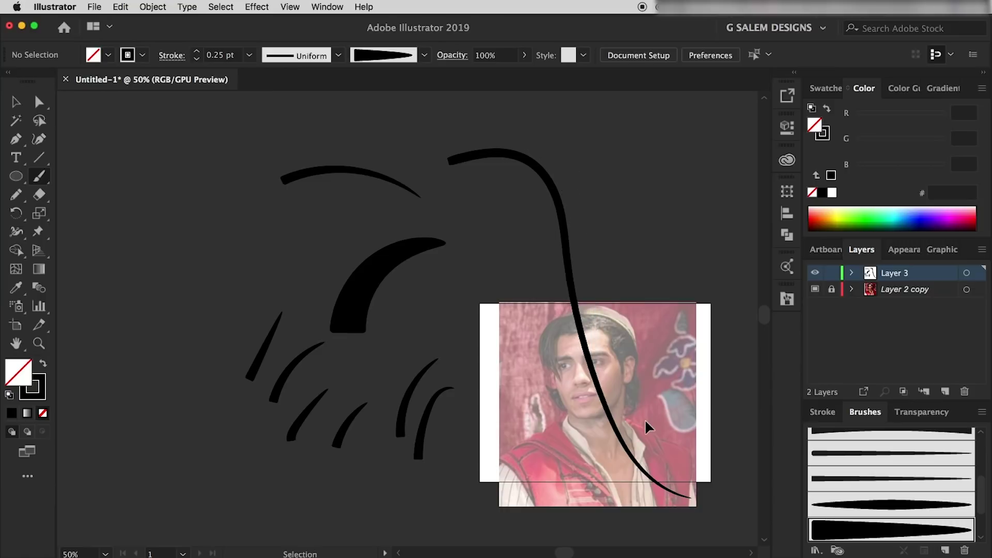
{"action": "key", "text": "ctrl+z"}
{"action": "key", "text": "ctrl+z"}
{"action": "key", "text": "ctrl+z"}
{"action": "key", "text": "ctrl+z"}
{"action": "key", "text": "ctrl+z"}
{"action": "key", "text": "ctrl+z"}
{"action": "key", "text": "ctrl+z"}
{"action": "key", "text": "ctrl+z"}
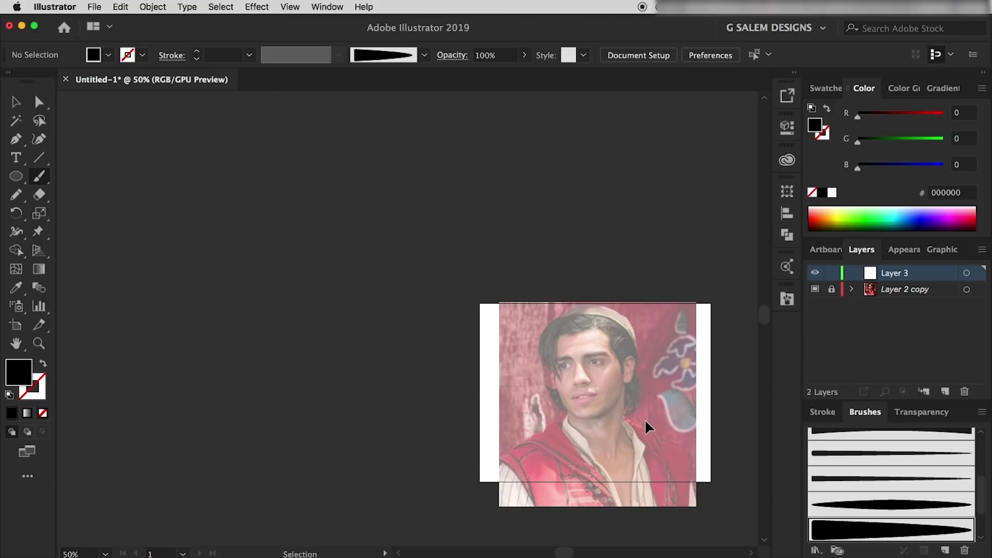
- Enlarge the Brushes list and zoom the canvas to 400% on the nose and mouth
{"action": "left_click_drag", "start_coordinate": [655, 416], "coordinate": [622, 412]}
{"action": "scroll", "coordinate": [622, 411], "scroll_direction": "right", "scroll_amount": 3}
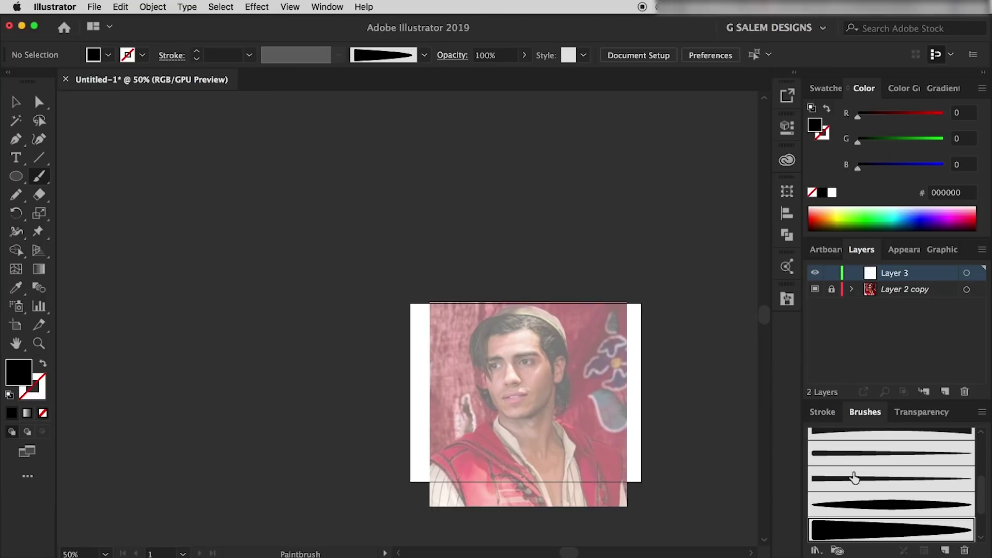
{"action": "scroll", "coordinate": [853, 473], "scroll_direction": "up", "scroll_amount": 5}
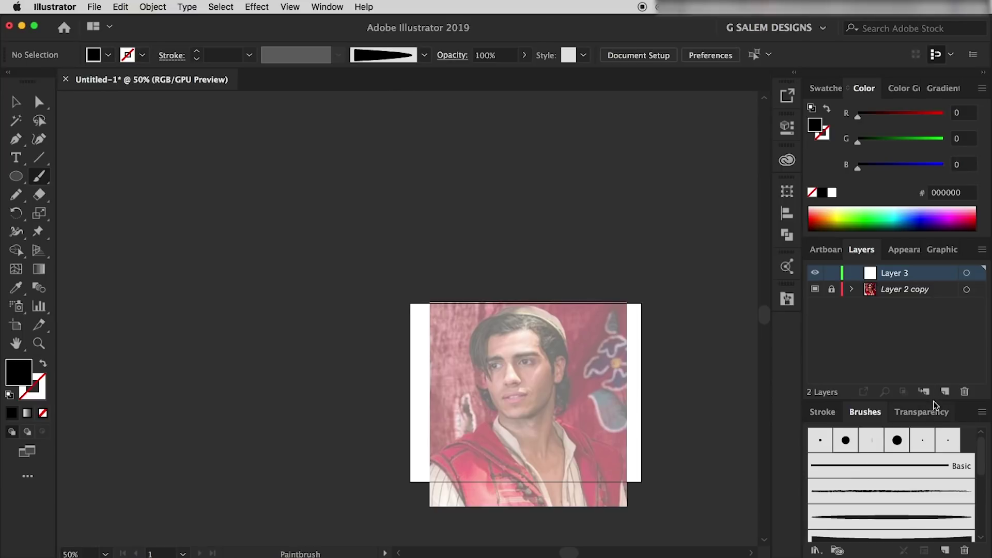
{"action": "left_click_drag", "start_coordinate": [932, 401], "coordinate": [925, 282]}
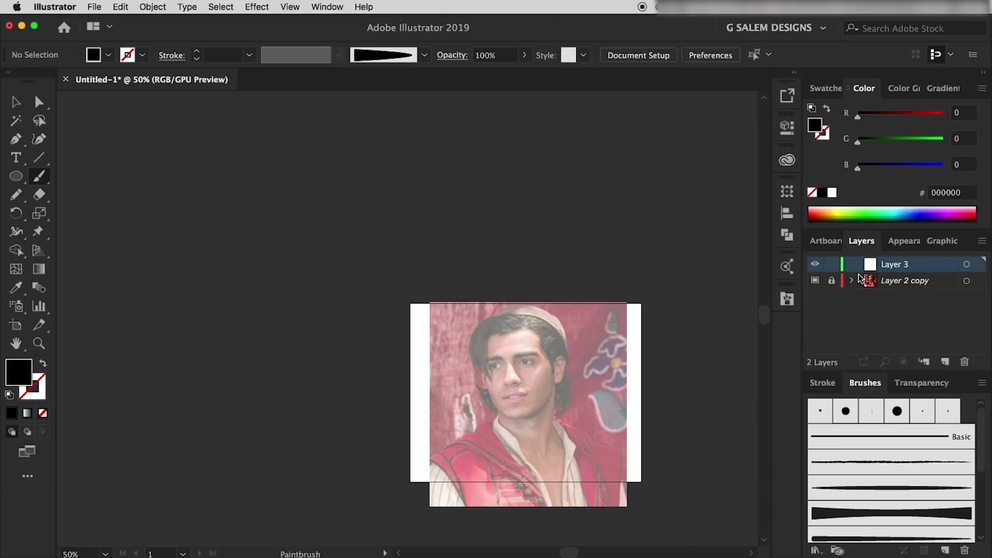
{"action": "scroll", "coordinate": [529, 416], "scroll_direction": "up", "scroll_amount": 3}
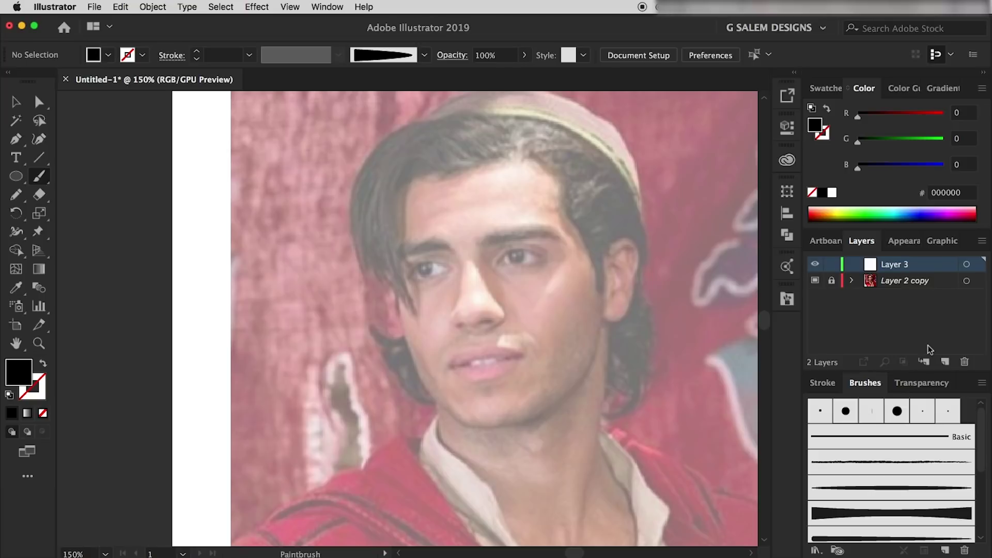
{"action": "scroll", "coordinate": [479, 332], "scroll_direction": "up", "scroll_amount": 3}
{"action": "scroll", "coordinate": [479, 332], "scroll_direction": "down", "scroll_amount": 1}
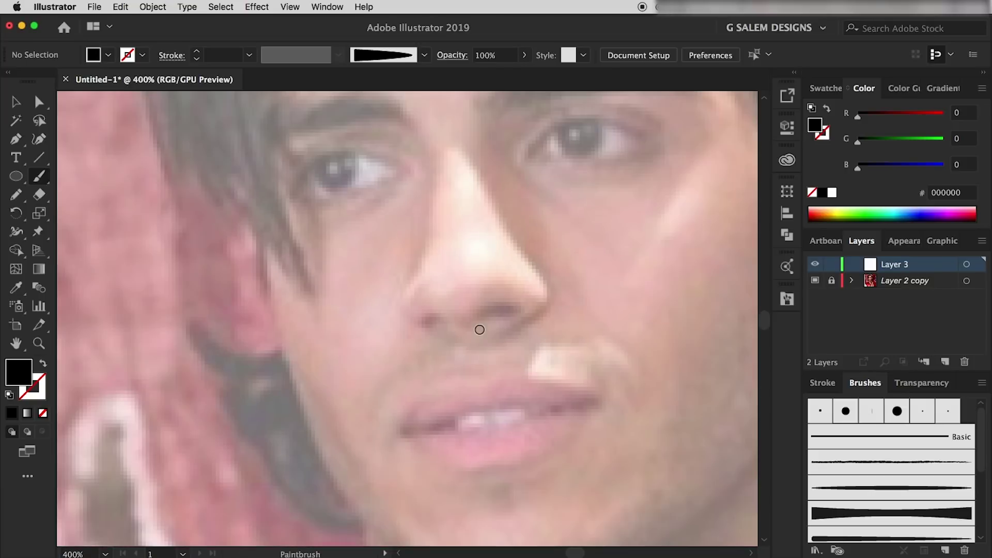
{"action": "scroll", "coordinate": [479, 332], "scroll_direction": "down", "scroll_amount": 1}
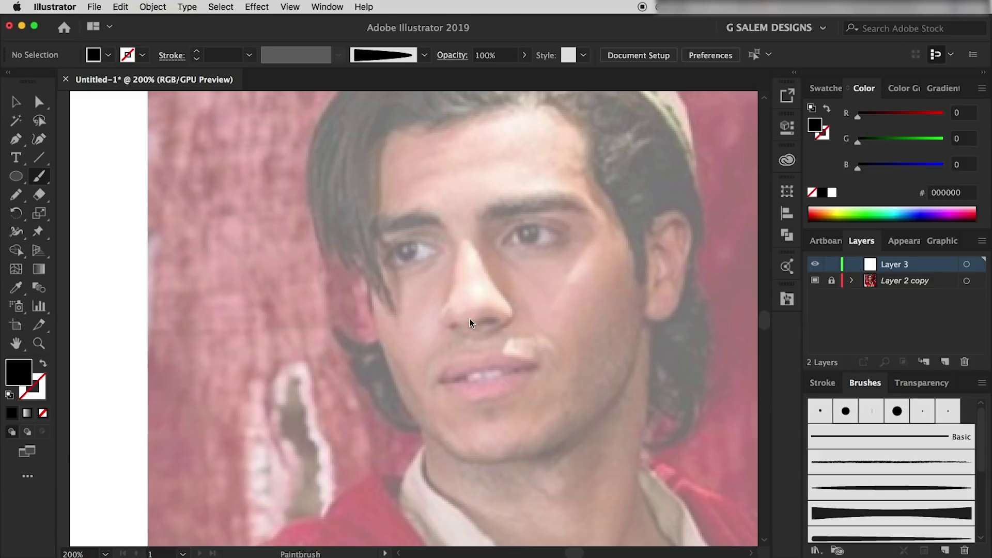
{"action": "key", "text": "super+equal"}
{"action": "key", "text": "super+equal"}
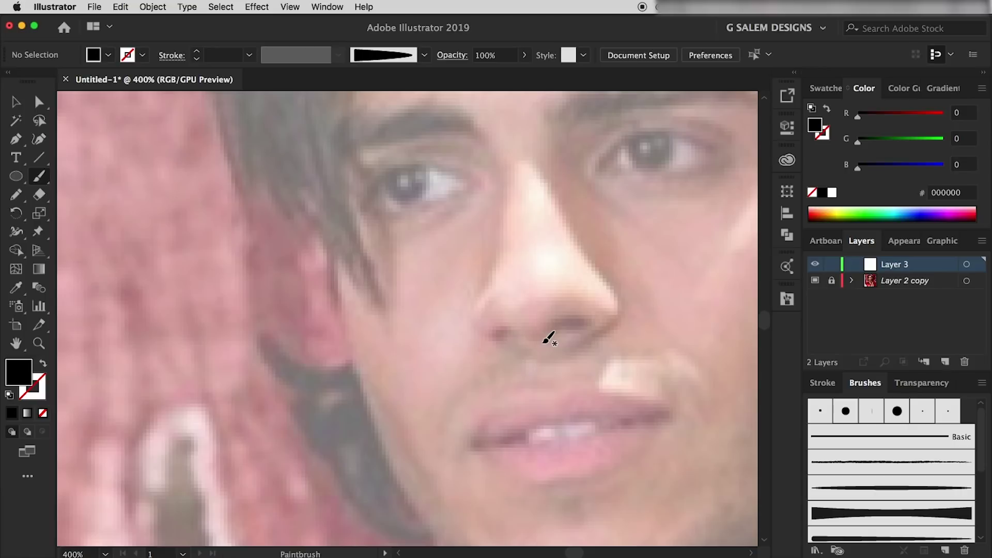
- Trace the nose bridge and both nostrils with the thin TEST brush
{"action": "left_click", "coordinate": [925, 413]}
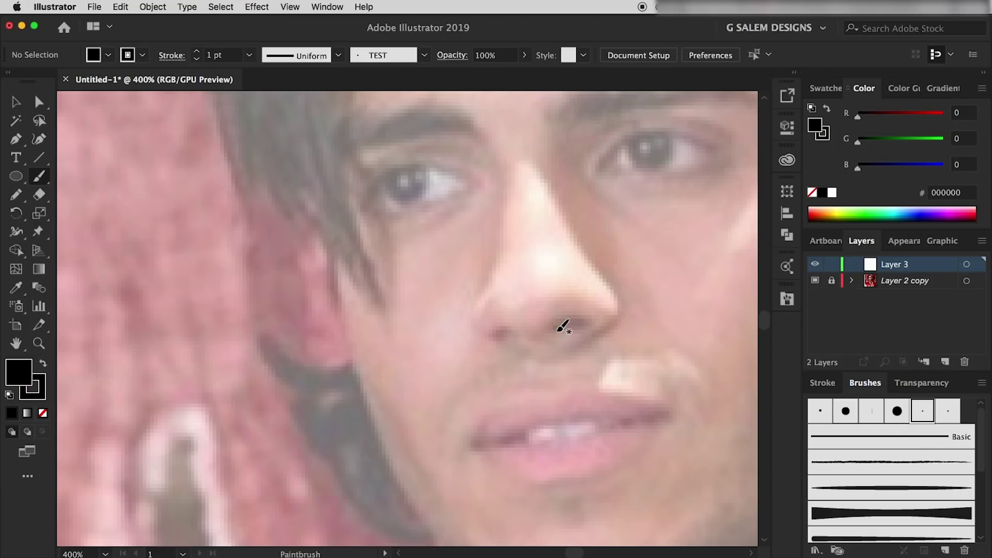
{"action": "mouse_move", "coordinate": [551, 323]}
{"action": "left_mouse_down"}
{"action": "mouse_move", "coordinate": [592, 324]}
{"action": "mouse_move", "coordinate": [581, 325]}
{"action": "left_mouse_up"}
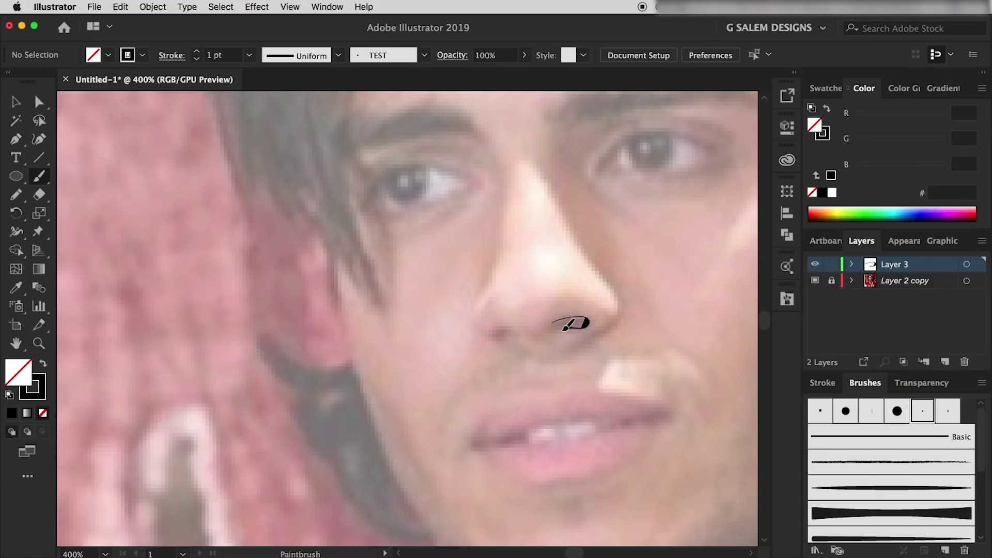
{"action": "mouse_move", "coordinate": [572, 331]}
{"action": "left_mouse_down"}
{"action": "mouse_move", "coordinate": [508, 339]}
{"action": "mouse_move", "coordinate": [515, 331]}
{"action": "left_mouse_up"}
{"action": "left_click_drag", "start_coordinate": [506, 193], "coordinate": [495, 266]}
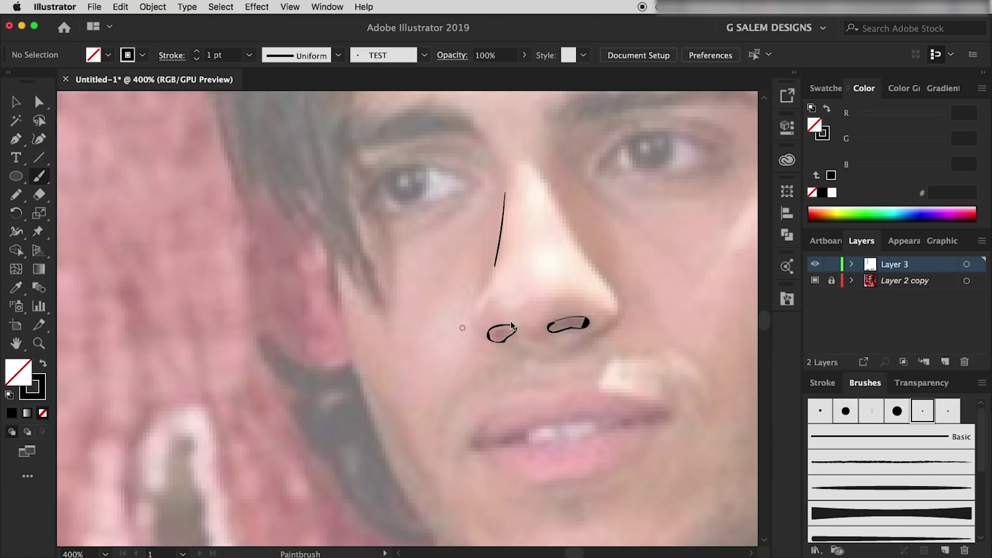
{"action": "left_click_drag", "start_coordinate": [602, 275], "coordinate": [607, 323]}
{"action": "key", "text": "ctrl+z"}
{"action": "mouse_move", "coordinate": [608, 282]}
{"action": "left_mouse_down"}
{"action": "mouse_move", "coordinate": [628, 297]}
{"action": "mouse_move", "coordinate": [607, 324]}
{"action": "left_mouse_up"}
{"action": "left_click_drag", "start_coordinate": [485, 293], "coordinate": [538, 341]}
{"action": "key", "text": "ctrl+z"}
{"action": "left_click_drag", "start_coordinate": [485, 290], "coordinate": [540, 347]}
{"action": "key", "text": "ctrl+z"}
{"action": "left_click_drag", "start_coordinate": [483, 296], "coordinate": [487, 340]}
{"action": "key", "text": "ctrl+z"}
{"action": "left_click_drag", "start_coordinate": [478, 299], "coordinate": [481, 338]}
- Outline the upper and lower lips, then bring the eyes into view
{"action": "scroll", "coordinate": [537, 365], "scroll_direction": "down", "scroll_amount": 4}
{"action": "scroll", "coordinate": [537, 364], "scroll_direction": "right", "scroll_amount": 5}
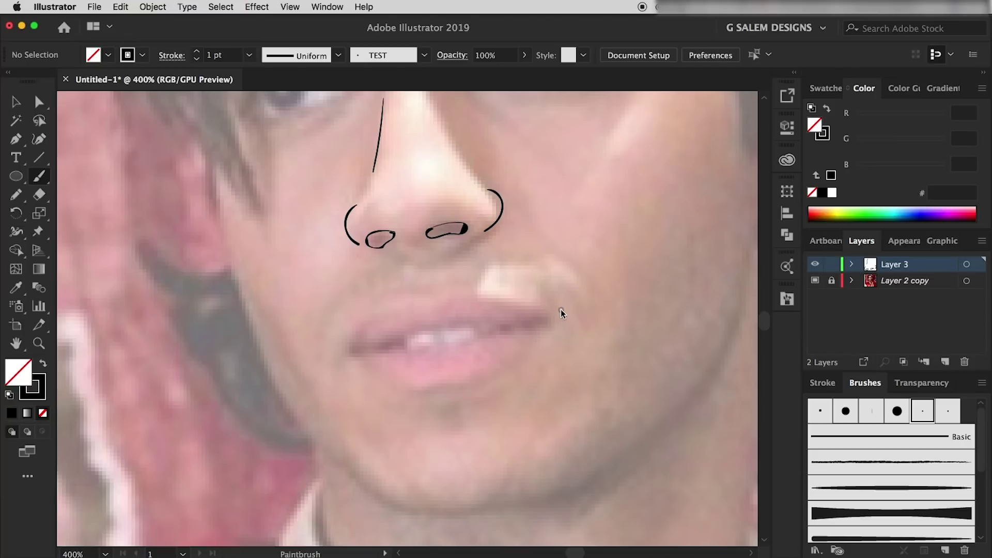
{"action": "mouse_move", "coordinate": [558, 308]}
{"action": "left_mouse_down"}
{"action": "mouse_move", "coordinate": [508, 300]}
{"action": "mouse_move", "coordinate": [343, 351]}
{"action": "left_mouse_up"}
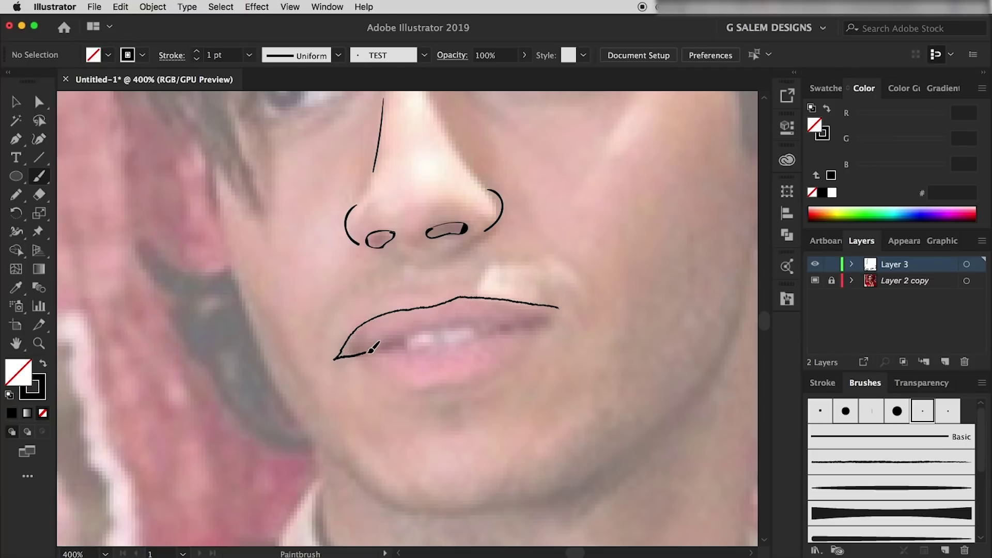
{"action": "mouse_move", "coordinate": [431, 328]}
{"action": "left_mouse_down"}
{"action": "mouse_move", "coordinate": [502, 327]}
{"action": "mouse_move", "coordinate": [515, 348]}
{"action": "mouse_move", "coordinate": [347, 373]}
{"action": "left_mouse_up"}
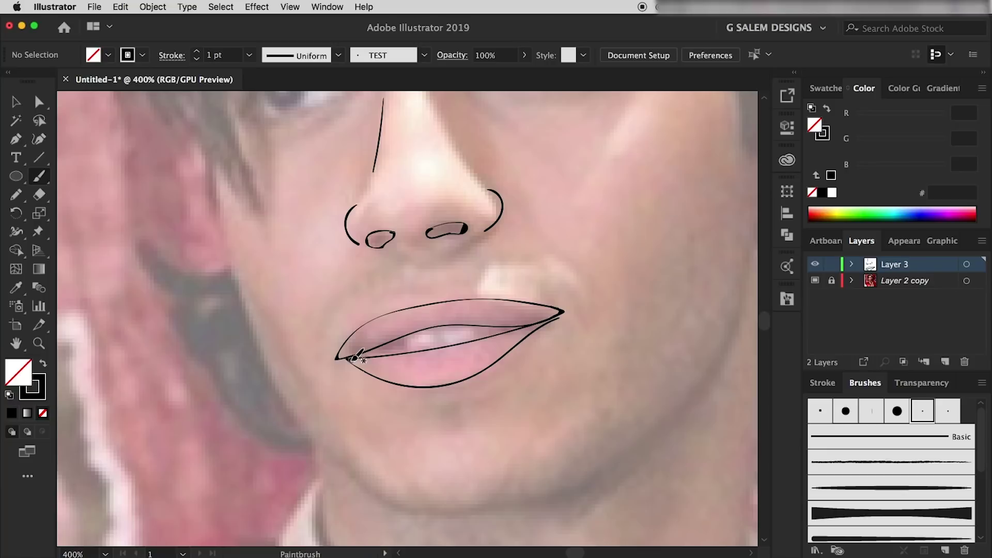
{"action": "left_click_drag", "start_coordinate": [553, 270], "coordinate": [572, 415]}
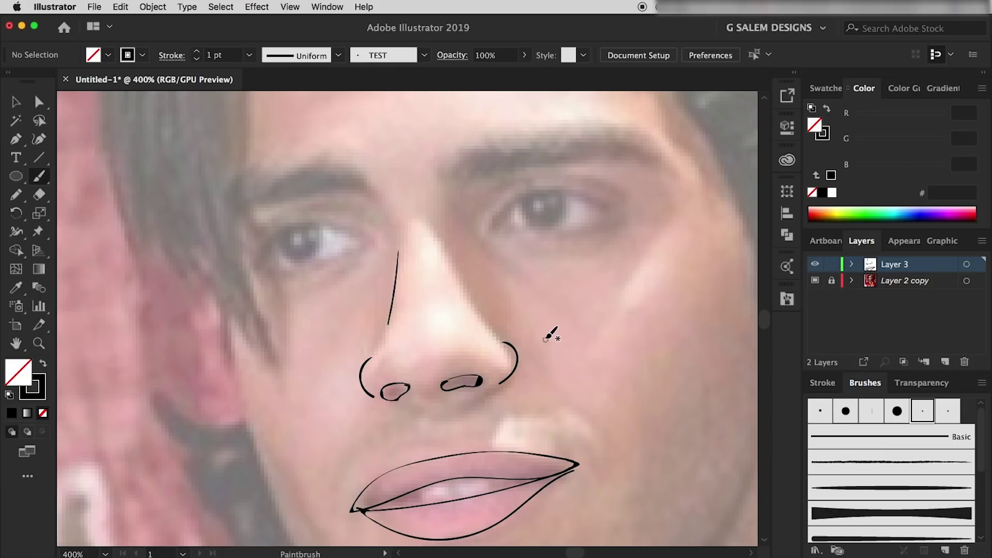
- Outline both eyes, the crease above the right eye, and both irises
{"action": "key", "text": "ctrl+minus"}
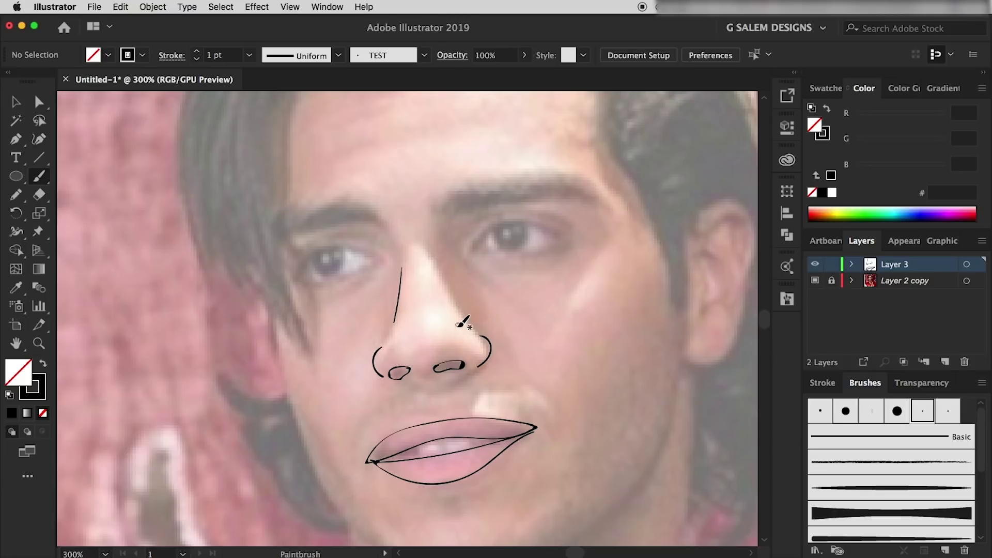
{"action": "key", "text": "ctrl+plus"}
{"action": "left_click_drag", "start_coordinate": [491, 228], "coordinate": [535, 233]}
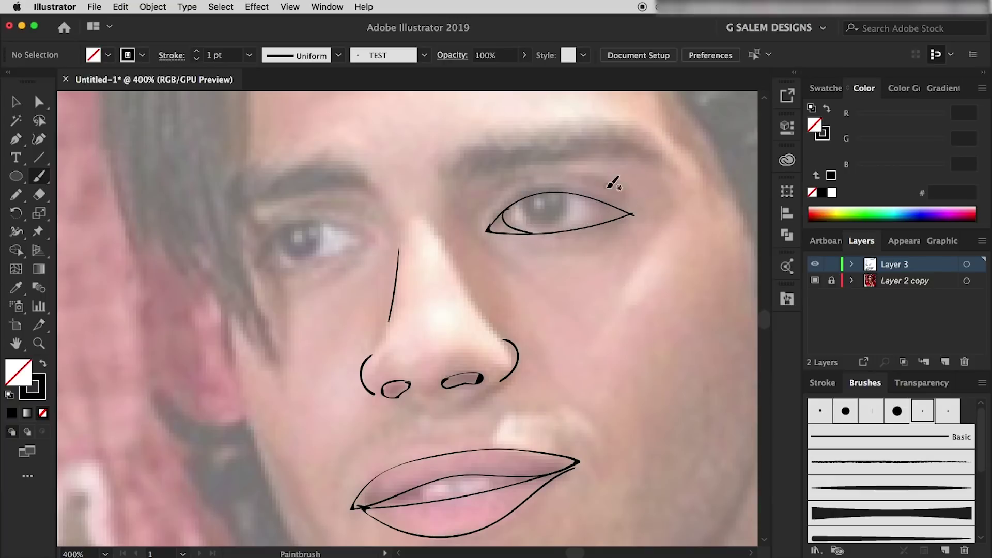
{"action": "left_click_drag", "start_coordinate": [487, 204], "coordinate": [631, 196]}
{"action": "mouse_move", "coordinate": [567, 192]}
{"action": "left_mouse_down"}
{"action": "mouse_move", "coordinate": [563, 219]}
{"action": "mouse_move", "coordinate": [537, 205]}
{"action": "mouse_move", "coordinate": [526, 214]}
{"action": "mouse_move", "coordinate": [522, 200]}
{"action": "left_mouse_up"}
{"action": "key", "text": "ctrl+z"}
{"action": "left_click_drag", "start_coordinate": [377, 239], "coordinate": [238, 274]}
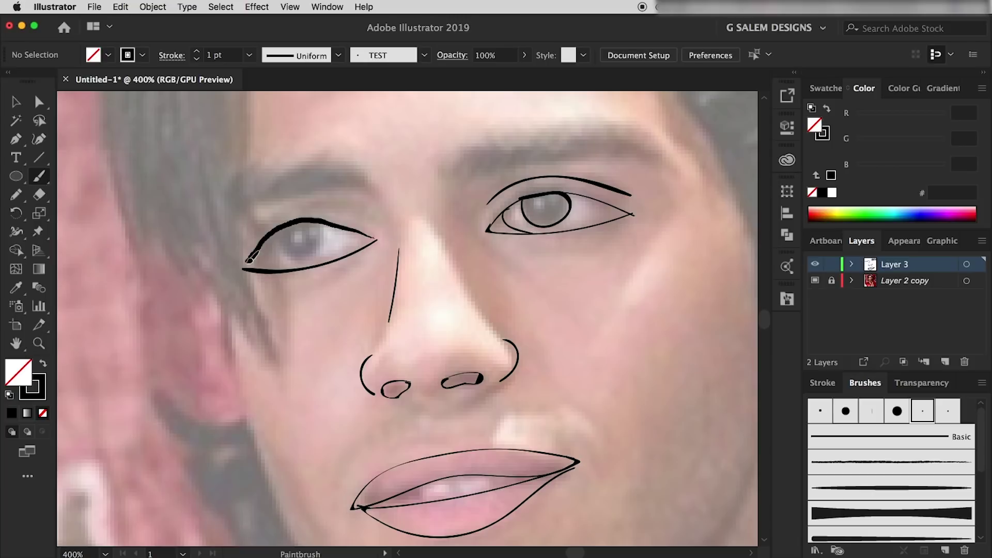
{"action": "left_click_drag", "start_coordinate": [351, 232], "coordinate": [339, 258]}
{"action": "left_click_drag", "start_coordinate": [274, 243], "coordinate": [282, 231]}
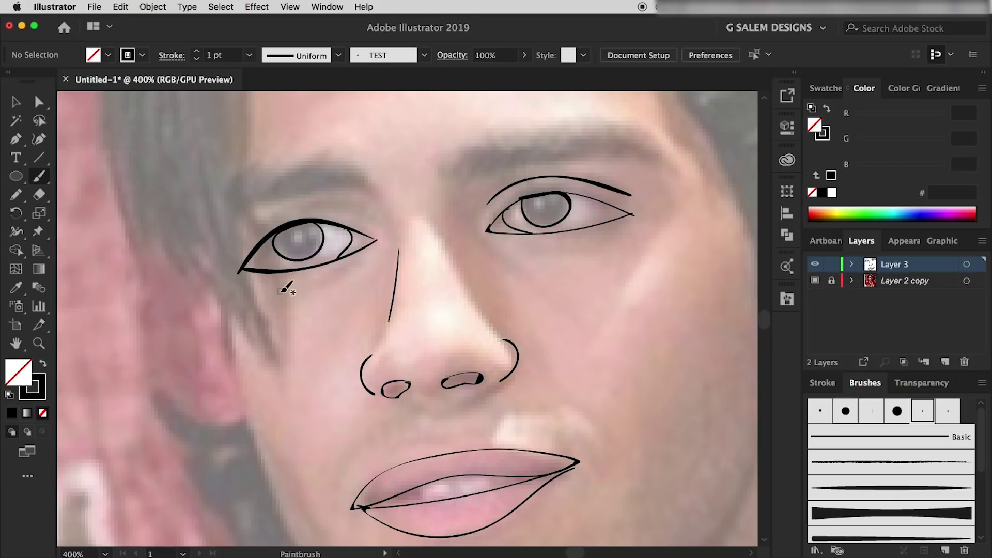
- Paint closed outlines around both eyebrows, then sketch a first stroke along the jaw
{"action": "scroll", "coordinate": [520, 328], "scroll_direction": "up", "scroll_amount": 5}
{"action": "mouse_move", "coordinate": [447, 298]}
{"action": "left_mouse_down"}
{"action": "mouse_move", "coordinate": [418, 266]}
{"action": "mouse_move", "coordinate": [609, 300]}
{"action": "left_mouse_up"}
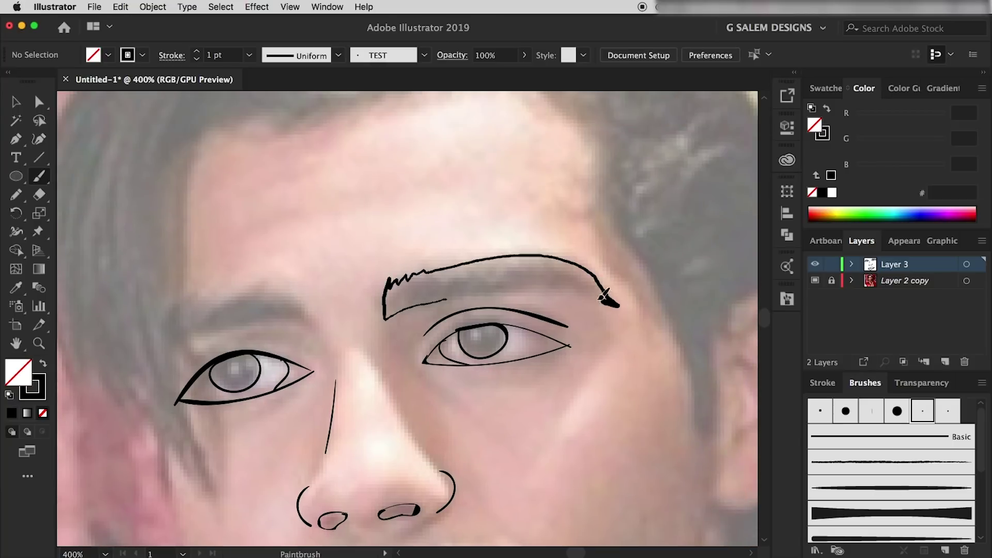
{"action": "key", "text": "ctrl+z"}
{"action": "mouse_move", "coordinate": [436, 299]}
{"action": "left_mouse_down"}
{"action": "mouse_move", "coordinate": [568, 267]}
{"action": "mouse_move", "coordinate": [599, 298]}
{"action": "left_mouse_up"}
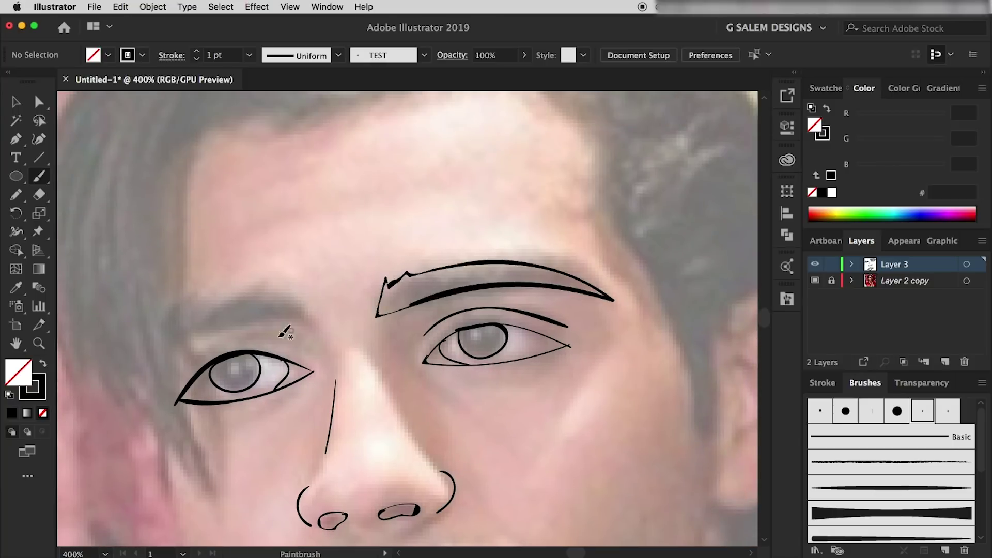
{"action": "scroll", "coordinate": [517, 290], "scroll_direction": "left", "scroll_amount": 8}
{"action": "scroll", "coordinate": [517, 289], "scroll_direction": "down", "scroll_amount": 2}
{"action": "left_click_drag", "start_coordinate": [437, 283], "coordinate": [432, 282]}
{"action": "scroll", "coordinate": [361, 290], "scroll_direction": "right", "scroll_amount": 5}
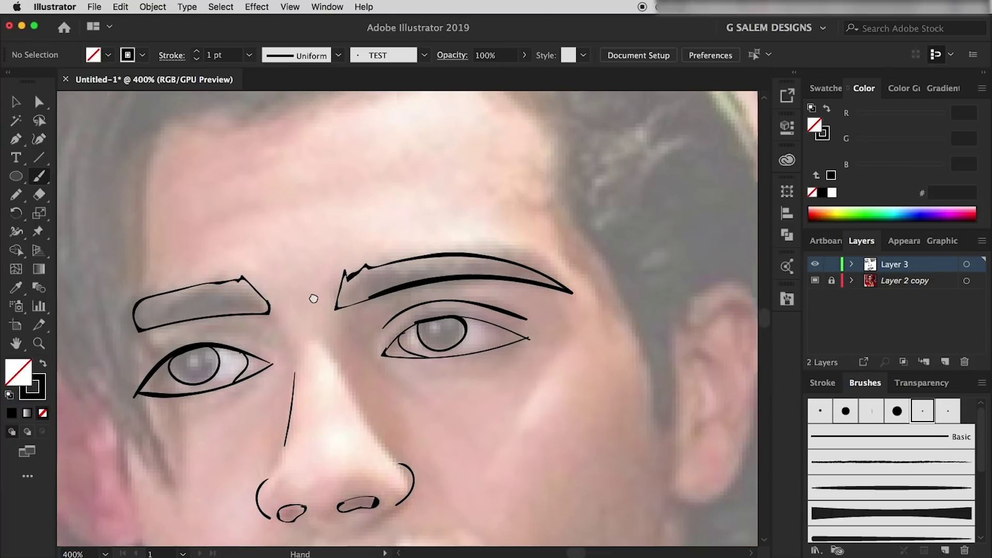
{"action": "scroll", "coordinate": [405, 294], "scroll_direction": "down", "scroll_amount": 3}
{"action": "scroll", "coordinate": [442, 330], "scroll_direction": "down", "scroll_amount": 3}
{"action": "scroll", "coordinate": [403, 341], "scroll_direction": "down", "scroll_amount": 4}
{"action": "scroll", "coordinate": [403, 341], "scroll_direction": "left", "scroll_amount": 2}
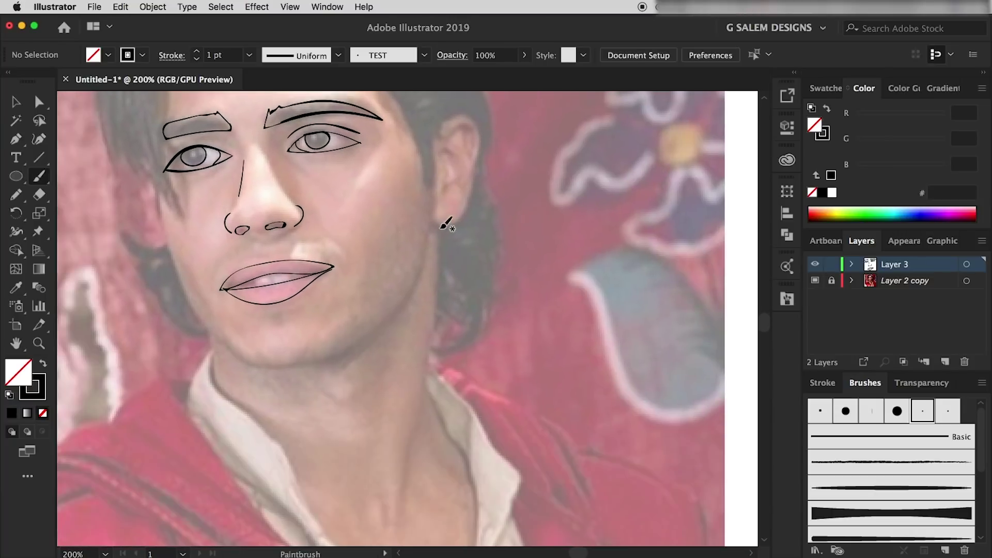
{"action": "left_click_drag", "start_coordinate": [438, 227], "coordinate": [345, 500]}
- Switch to the tapered brush at 0.5 pt and trace the right ear, jawline and left ear
{"action": "key", "text": "ctrl+z"}
{"action": "left_click", "coordinate": [891, 488]}
{"action": "left_click", "coordinate": [249, 55]}
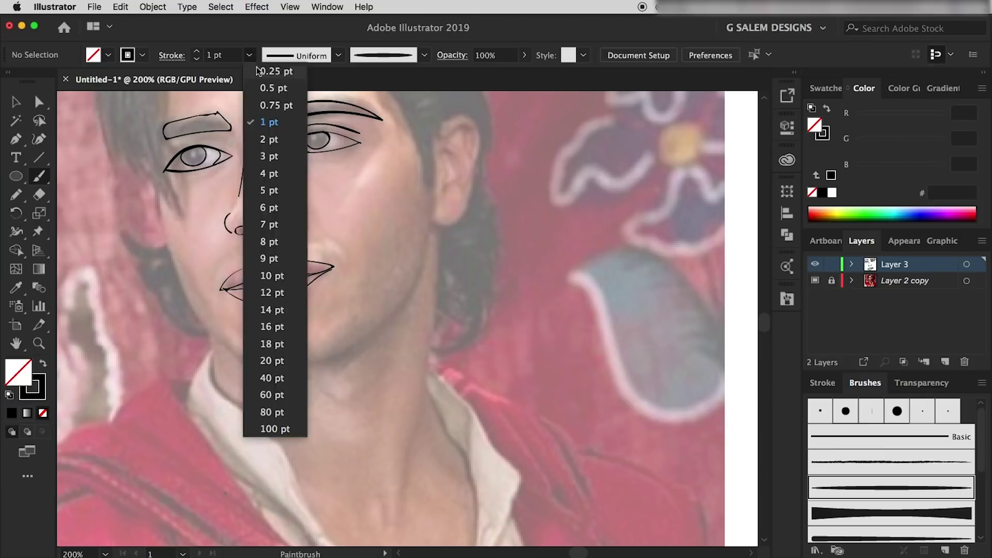
{"action": "left_click", "coordinate": [270, 89]}
{"action": "mouse_move", "coordinate": [438, 227]}
{"action": "left_mouse_down"}
{"action": "mouse_move", "coordinate": [416, 427]}
{"action": "mouse_move", "coordinate": [478, 180]}
{"action": "mouse_move", "coordinate": [433, 132]}
{"action": "mouse_move", "coordinate": [468, 143]}
{"action": "mouse_move", "coordinate": [445, 190]}
{"action": "mouse_move", "coordinate": [453, 182]}
{"action": "left_mouse_up"}
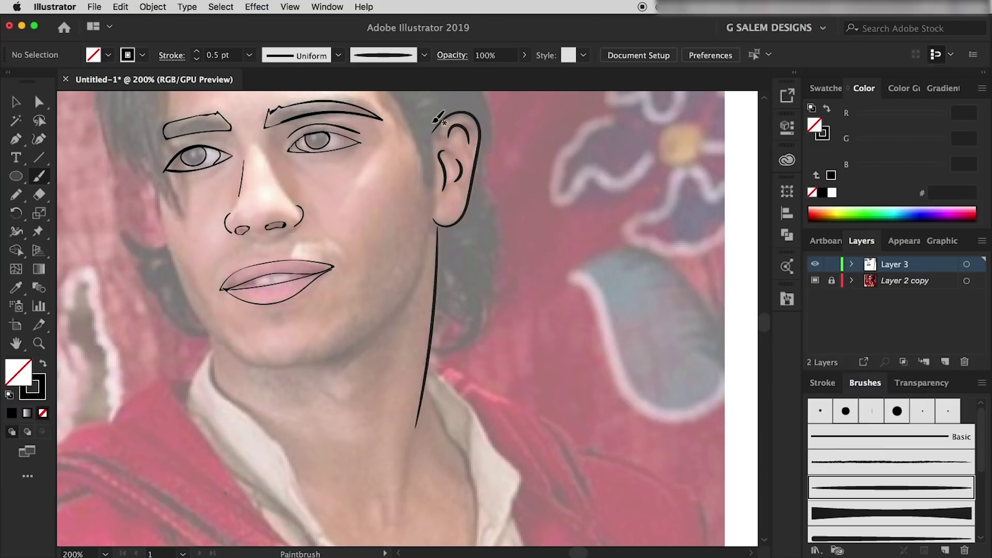
{"action": "mouse_move", "coordinate": [432, 129]}
{"action": "left_mouse_down"}
{"action": "mouse_move", "coordinate": [425, 264]}
{"action": "mouse_move", "coordinate": [332, 359]}
{"action": "mouse_move", "coordinate": [261, 363]}
{"action": "mouse_move", "coordinate": [172, 240]}
{"action": "left_mouse_up"}
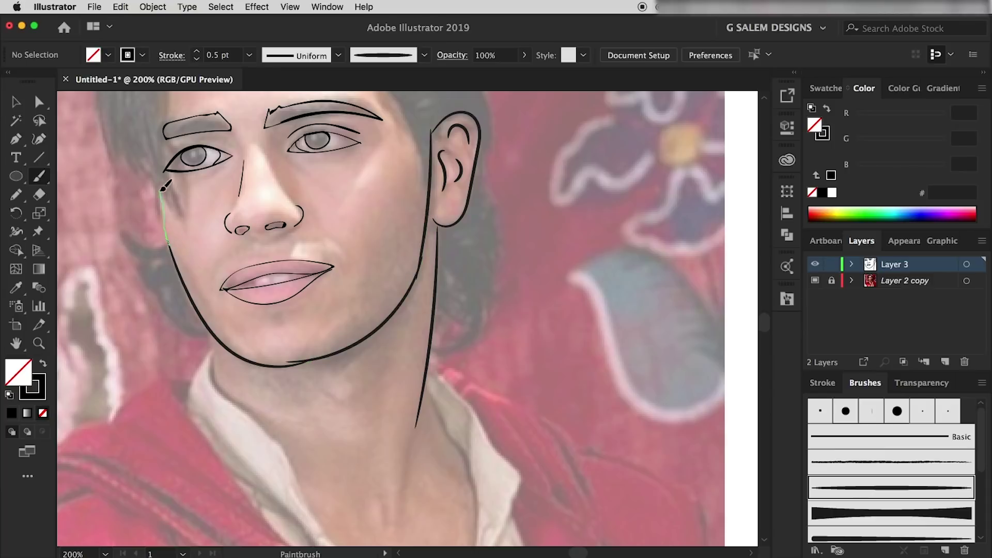
{"action": "mouse_move", "coordinate": [169, 237]}
{"action": "left_mouse_down"}
{"action": "mouse_move", "coordinate": [150, 168]}
{"action": "mouse_move", "coordinate": [146, 232]}
{"action": "left_mouse_up"}
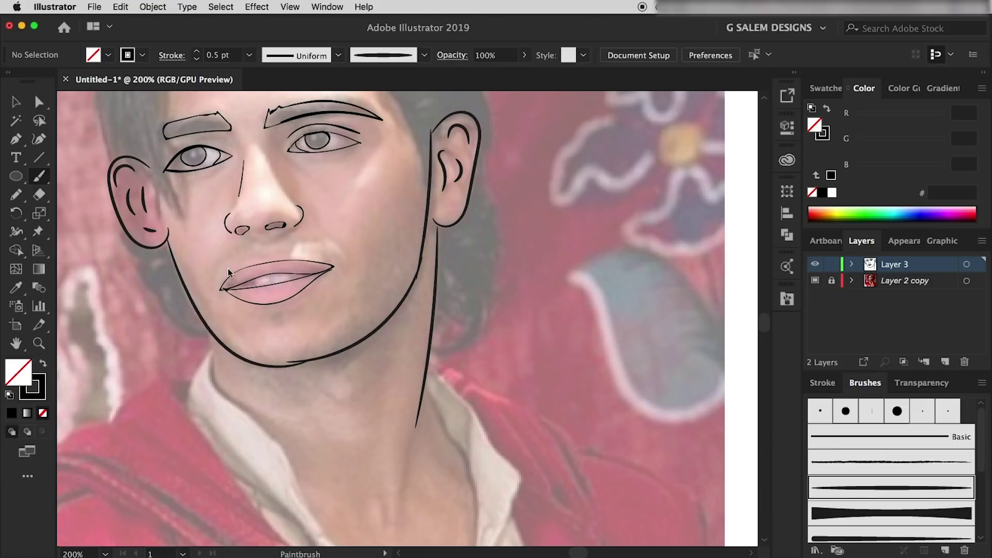
- Draw the neck and collar lines down from the jaw
{"action": "left_click_drag", "start_coordinate": [202, 320], "coordinate": [224, 418]}
{"action": "left_click_drag", "start_coordinate": [391, 511], "coordinate": [395, 514]}
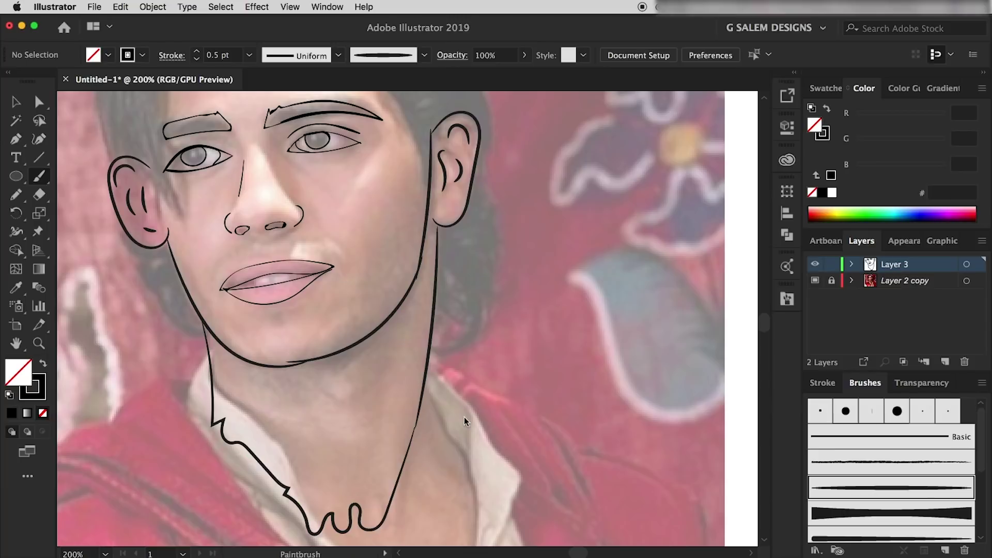
{"action": "key", "text": "ctrl+z"}
{"action": "left_click_drag", "start_coordinate": [186, 287], "coordinate": [415, 512]}
{"action": "scroll", "coordinate": [505, 417], "scroll_direction": "left", "scroll_amount": 3}
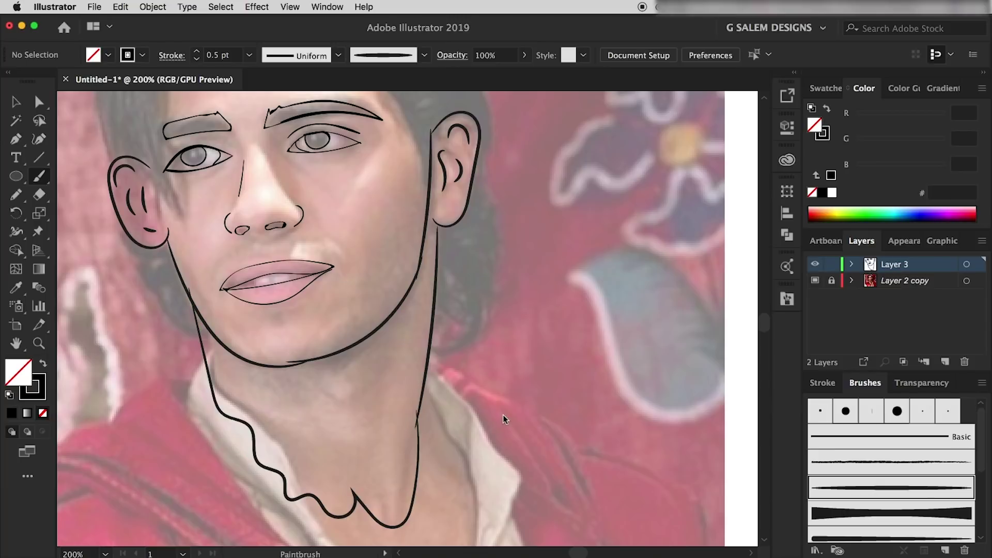
{"action": "scroll", "coordinate": [519, 350], "scroll_direction": "up", "scroll_amount": 3}
- Trace the hairline across the forehead and the outer hair outline around the head
{"action": "left_click_drag", "start_coordinate": [528, 277], "coordinate": [474, 113]}
{"action": "scroll", "coordinate": [474, 113], "scroll_direction": "up", "scroll_amount": 5}
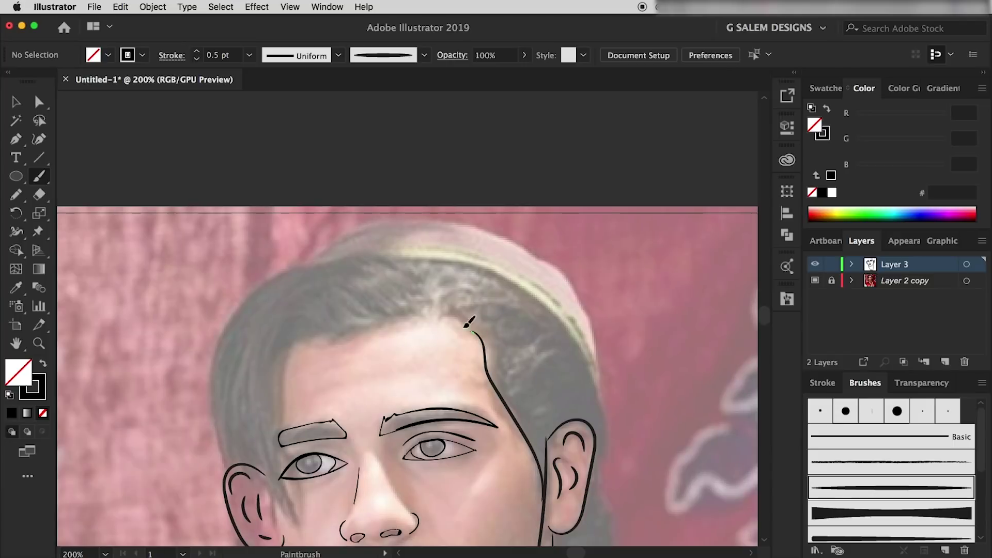
{"action": "left_click_drag", "start_coordinate": [472, 331], "coordinate": [245, 452]}
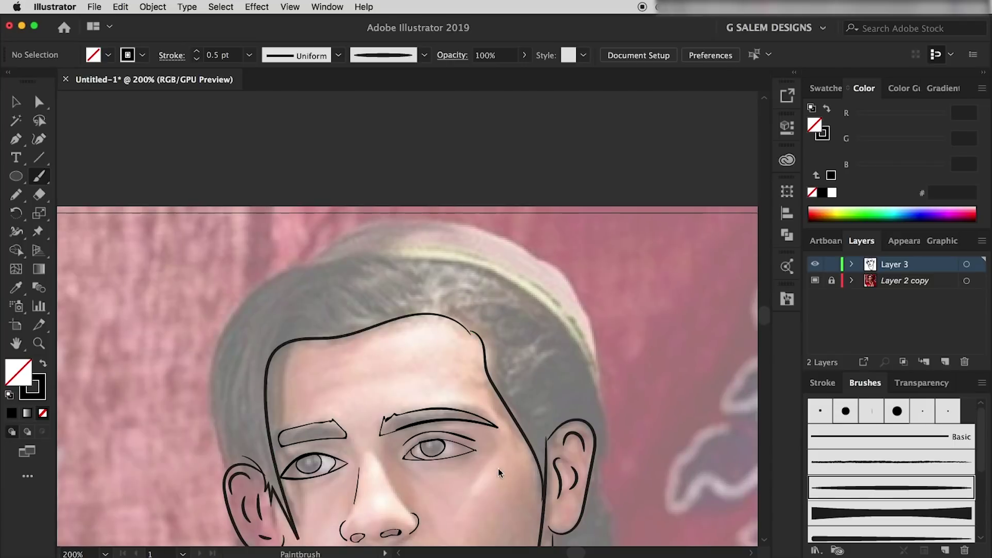
{"action": "scroll", "coordinate": [413, 310], "scroll_direction": "down", "scroll_amount": 3}
{"action": "scroll", "coordinate": [413, 310], "scroll_direction": "left", "scroll_amount": 2}
{"action": "left_click_drag", "start_coordinate": [504, 189], "coordinate": [433, 139]}
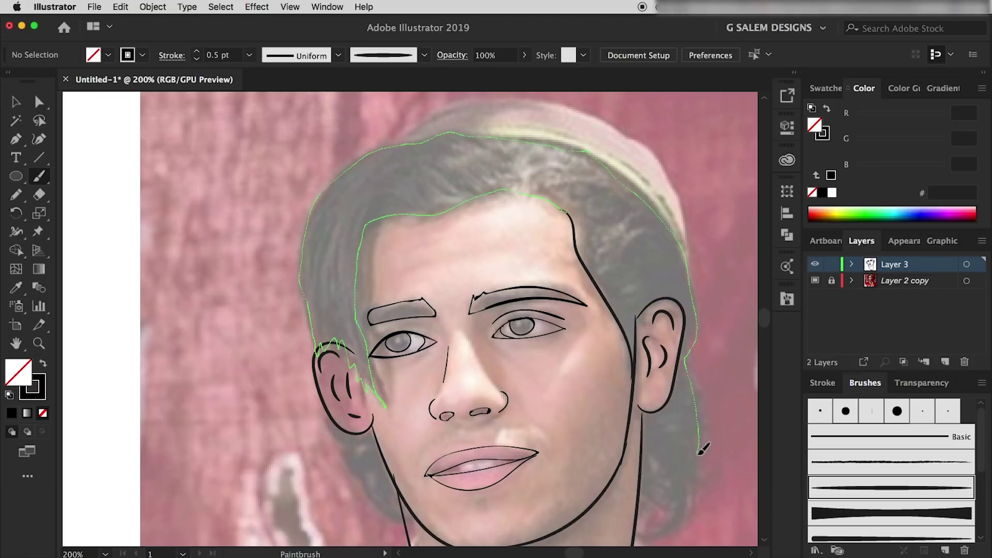
{"action": "left_click_drag", "start_coordinate": [437, 136], "coordinate": [643, 537]}
{"action": "scroll", "coordinate": [326, 339], "scroll_direction": "down", "scroll_amount": 3}
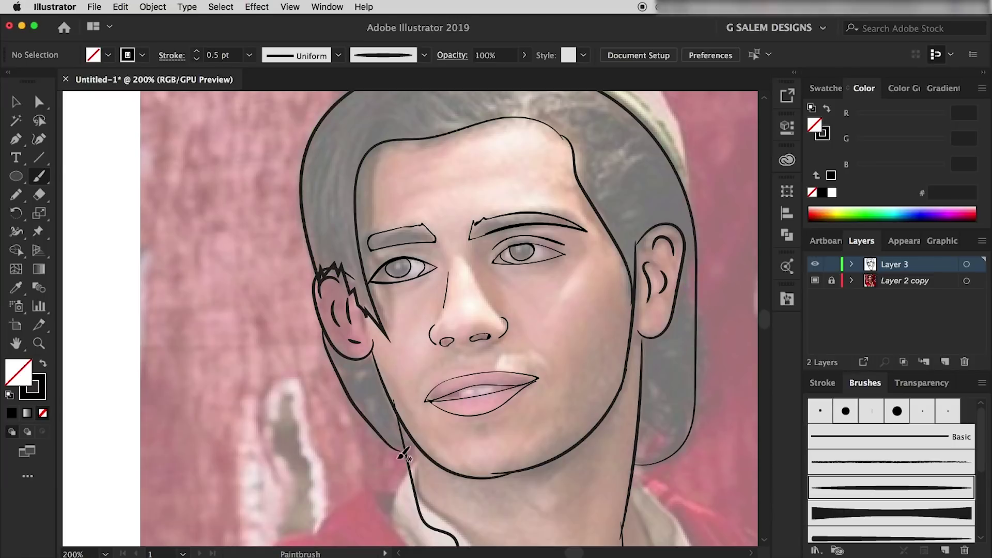
{"action": "scroll", "coordinate": [401, 454], "scroll_direction": "down", "scroll_amount": 3}
{"action": "scroll", "coordinate": [418, 318], "scroll_direction": "up", "scroll_amount": 2}
{"action": "left_click_drag", "start_coordinate": [562, 310], "coordinate": [616, 388]}
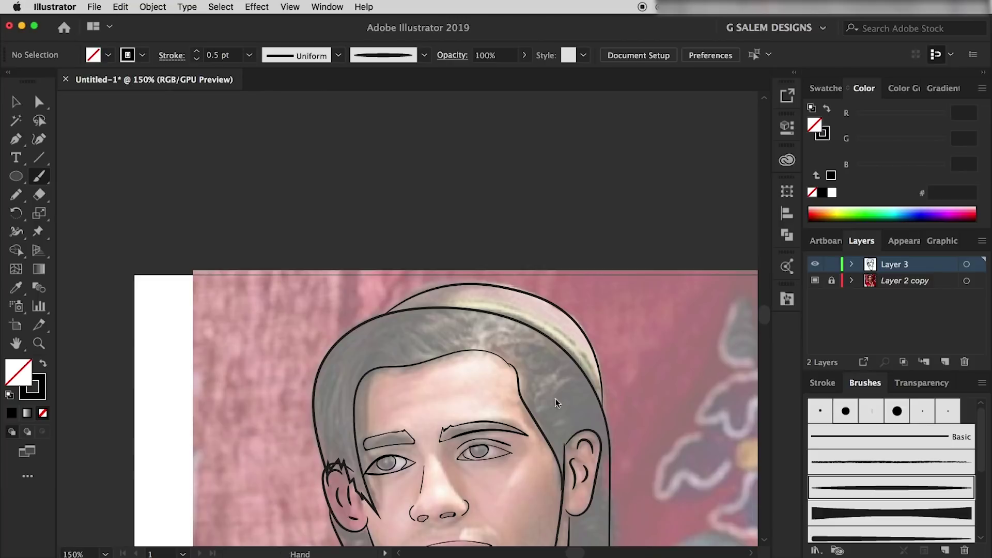
{"action": "scroll", "coordinate": [554, 398], "scroll_direction": "down", "scroll_amount": 8}
- Undo the old lip outline and repaint the upper and lower lip lines at 0.25 pt
{"action": "key", "text": "ctrl+z"}
{"action": "scroll", "coordinate": [443, 346], "scroll_direction": "up", "scroll_amount": 2}
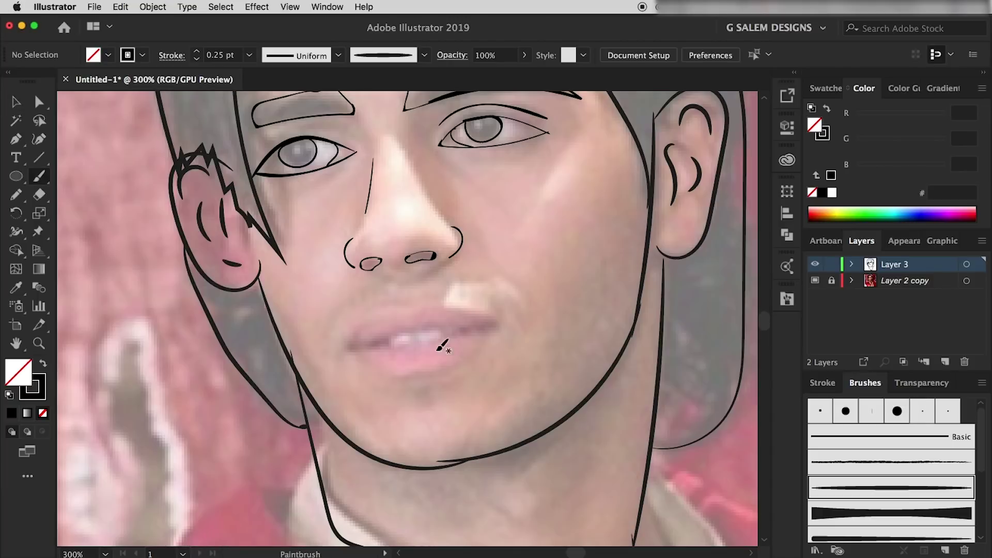
{"action": "left_click_drag", "start_coordinate": [474, 327], "coordinate": [472, 328]}
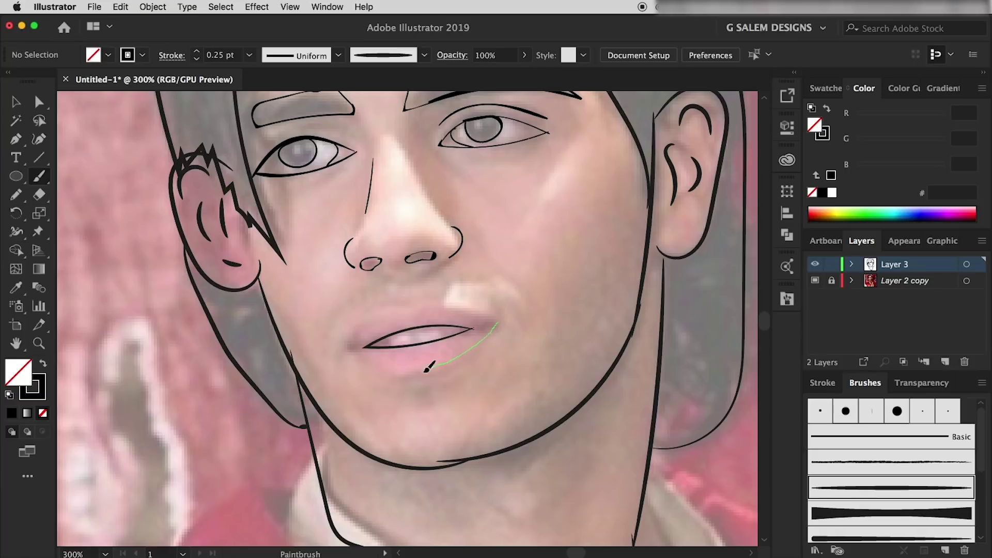
{"action": "left_click_drag", "start_coordinate": [368, 346], "coordinate": [348, 352]}
{"action": "left_click_drag", "start_coordinate": [471, 309], "coordinate": [472, 308]}
{"action": "key", "text": "ctrl+minus"}
{"action": "key", "text": "ctrl+minus"}
{"action": "left_click", "coordinate": [816, 280]}
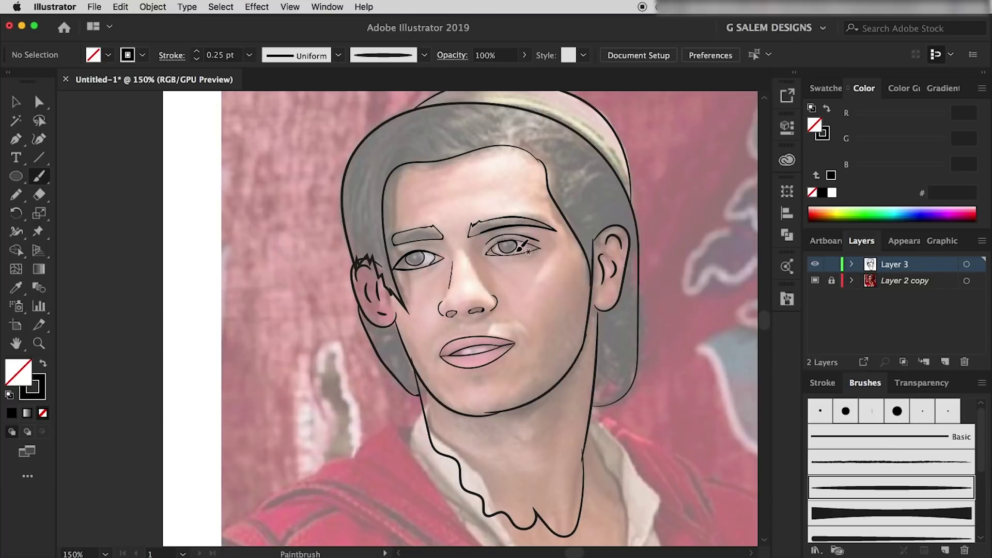
- Paint thin upper-eyelid lines along both the right and left eyes
{"action": "scroll", "coordinate": [518, 244], "scroll_direction": "up", "scroll_amount": 4}
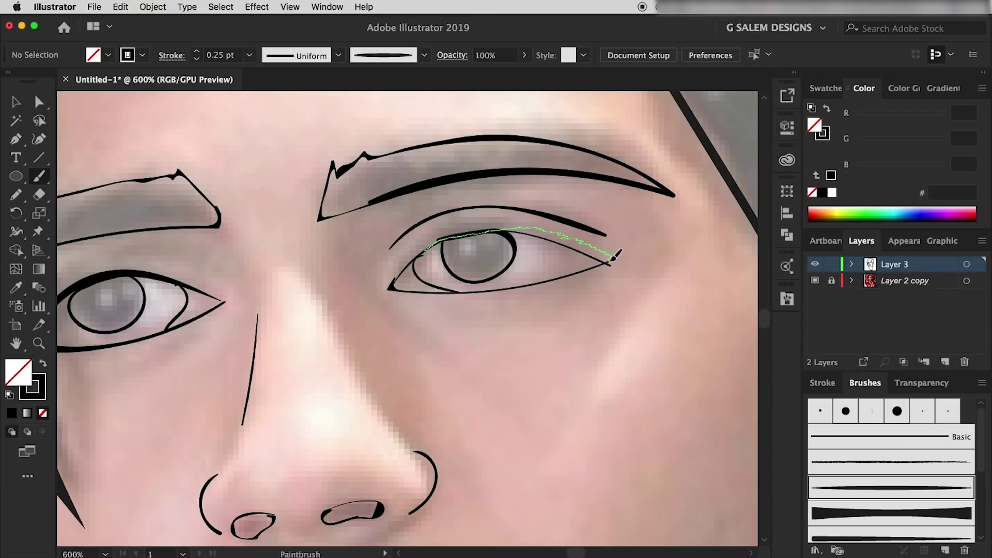
{"action": "left_click_drag", "start_coordinate": [443, 238], "coordinate": [610, 261]}
{"action": "scroll", "coordinate": [257, 282], "scroll_direction": "left", "scroll_amount": 5}
{"action": "left_click_drag", "start_coordinate": [256, 281], "coordinate": [185, 345]}
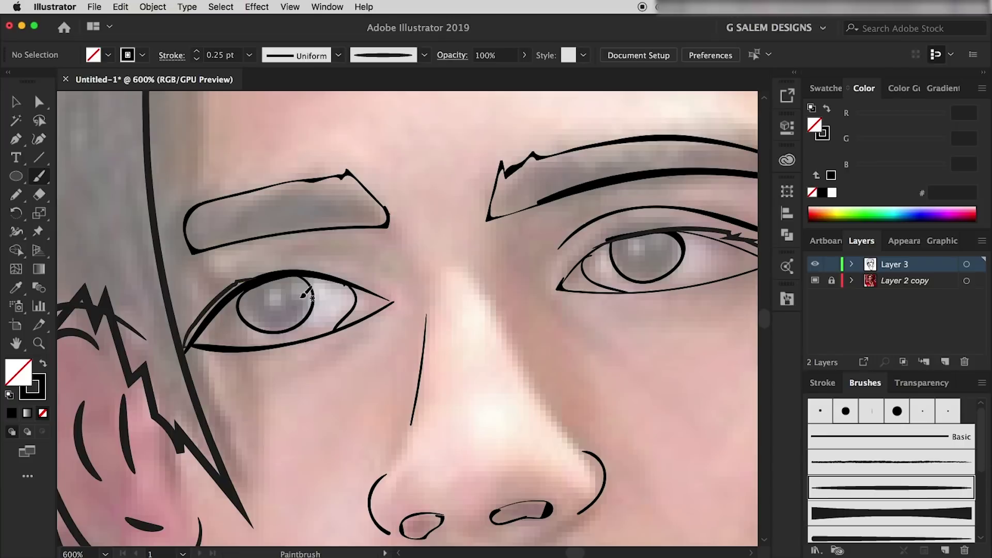
{"action": "scroll", "coordinate": [207, 321], "scroll_direction": "down", "scroll_amount": 1}
{"action": "scroll", "coordinate": [328, 300], "scroll_direction": "down", "scroll_amount": 4}
{"action": "scroll", "coordinate": [465, 259], "scroll_direction": "up", "scroll_amount": 1}
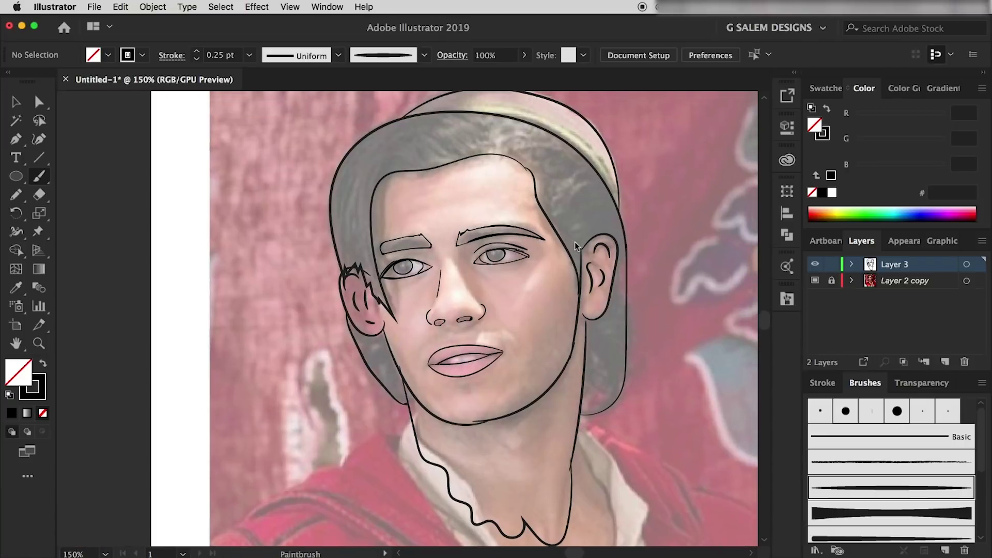
{"action": "scroll", "coordinate": [553, 162], "scroll_direction": "up", "scroll_amount": 8}
{"action": "scroll", "coordinate": [570, 281], "scroll_direction": "down", "scroll_amount": 10}
{"action": "scroll", "coordinate": [570, 281], "scroll_direction": "up", "scroll_amount": 2}
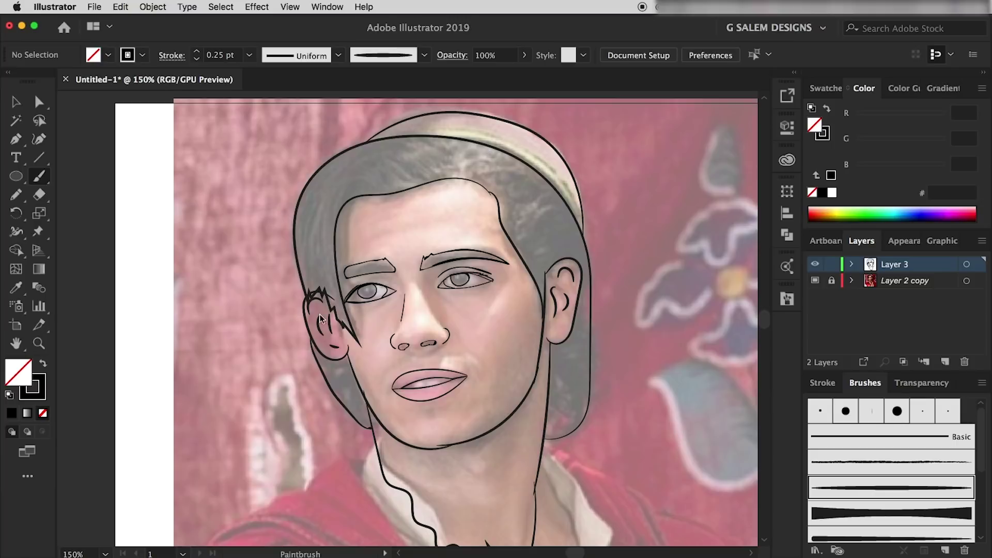
- Marquee-select all of the face line art with the Selection tool
{"action": "left_click", "coordinate": [12, 102]}
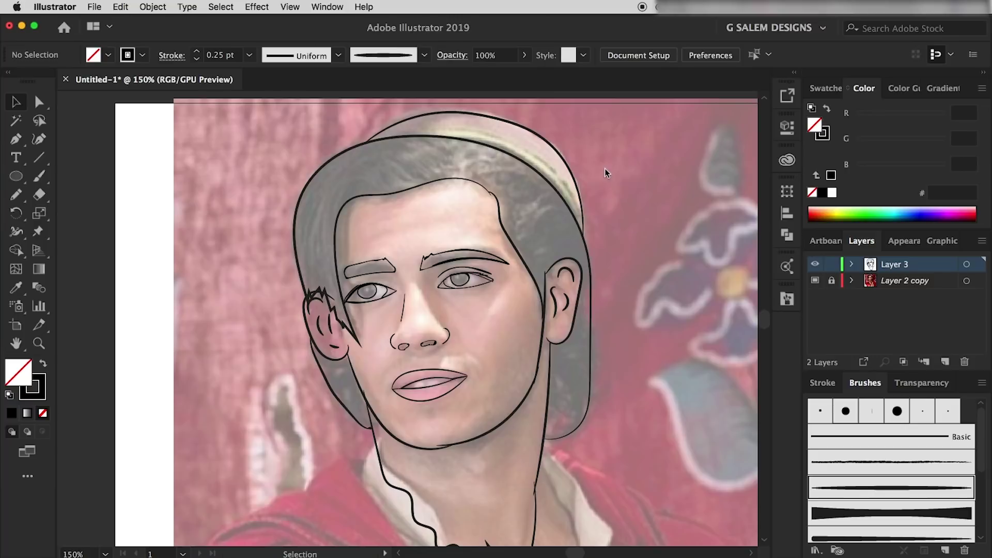
{"action": "scroll", "coordinate": [610, 200], "scroll_direction": "down", "scroll_amount": 2}
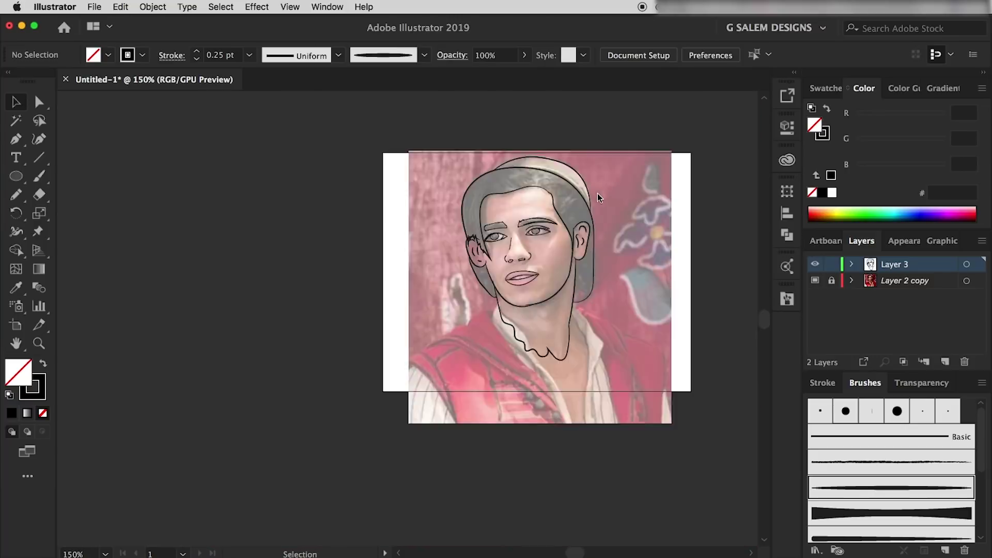
{"action": "scroll", "coordinate": [597, 193], "scroll_direction": "down", "scroll_amount": 2}
{"action": "left_click_drag", "start_coordinate": [493, 333], "coordinate": [613, 204]}
- With Shape Builder and a black fill, fill the hair and areas behind both ears
{"action": "scroll", "coordinate": [600, 210], "scroll_direction": "up", "scroll_amount": 2}
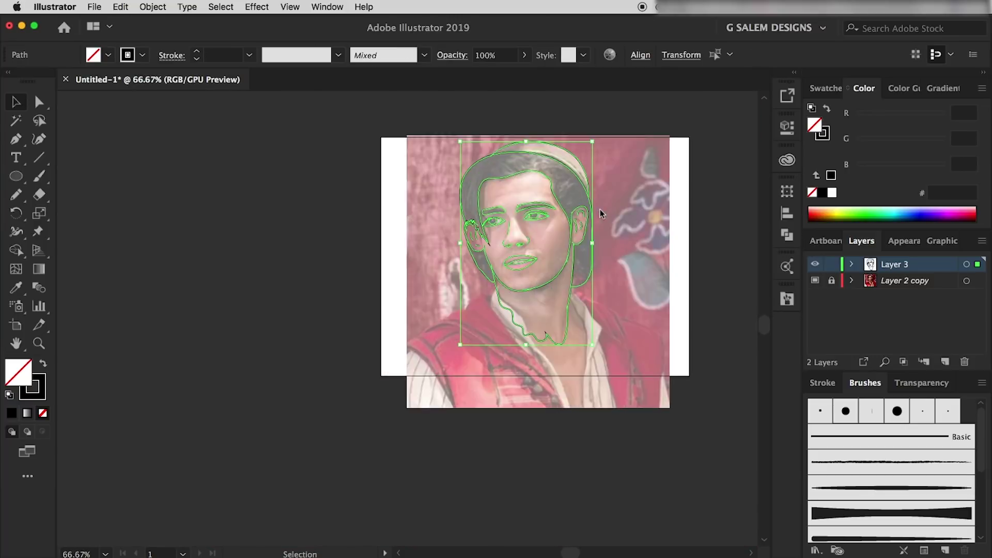
{"action": "scroll", "coordinate": [544, 240], "scroll_direction": "up", "scroll_amount": 2}
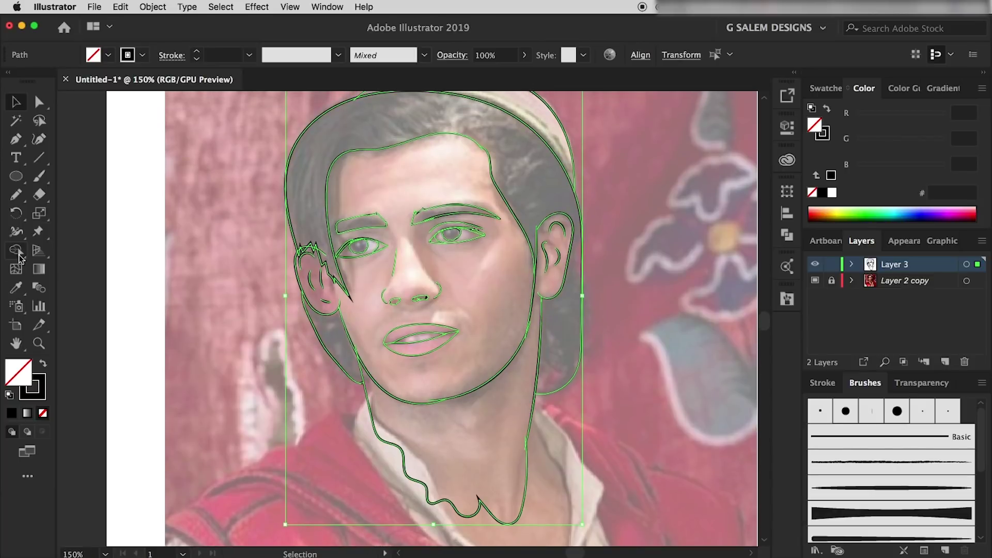
{"action": "left_click", "coordinate": [18, 252]}
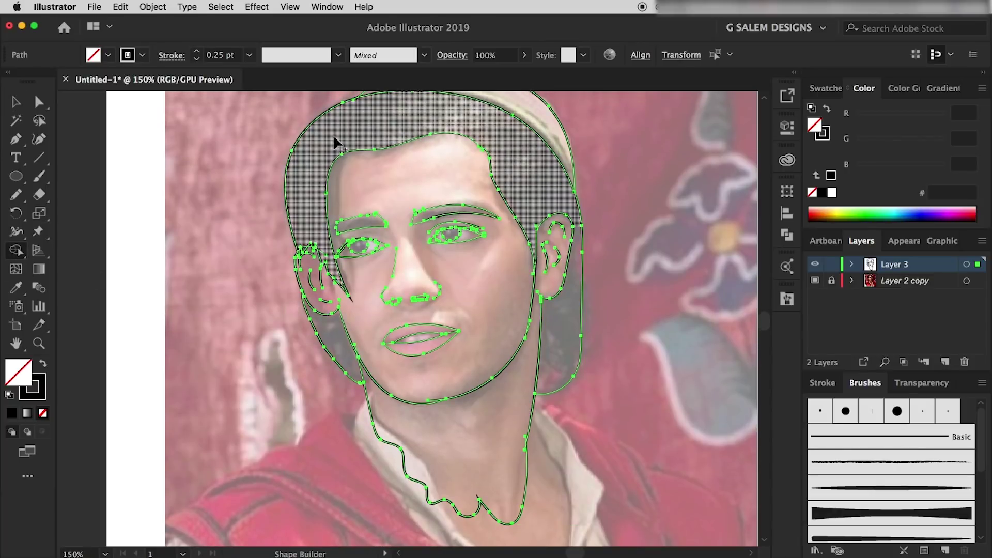
{"action": "left_click", "coordinate": [43, 364]}
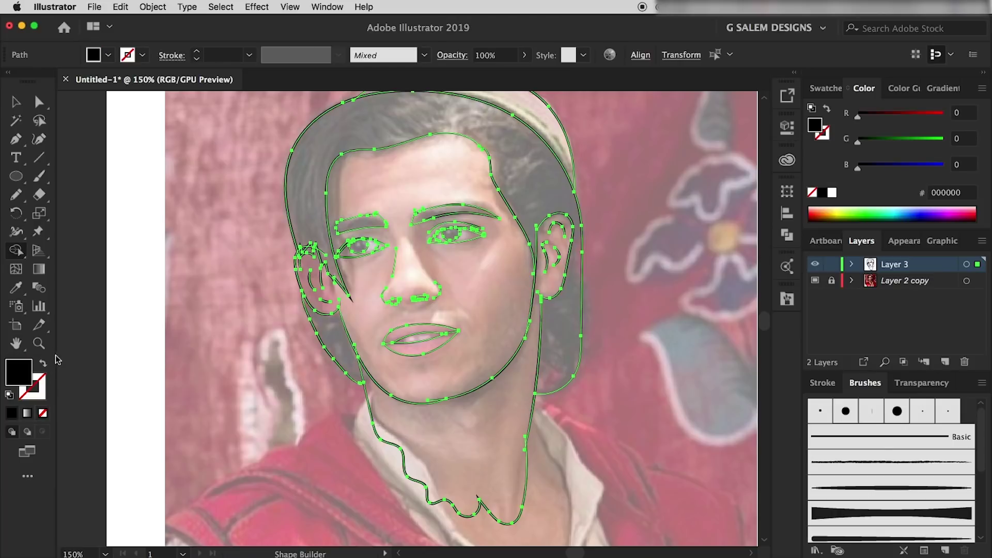
{"action": "left_click", "coordinate": [519, 180]}
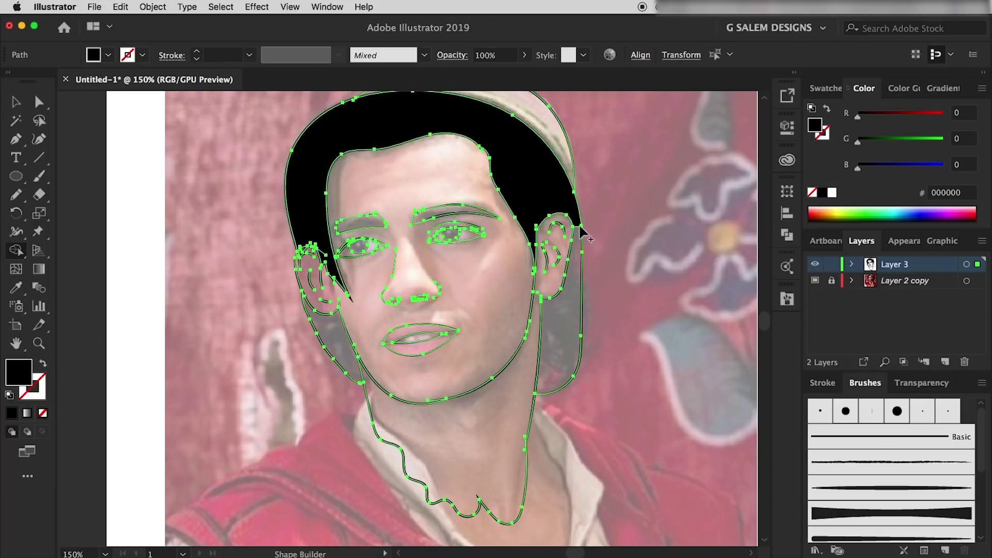
{"action": "left_click_drag", "start_coordinate": [577, 228], "coordinate": [575, 269]}
{"action": "left_click", "coordinate": [552, 336]}
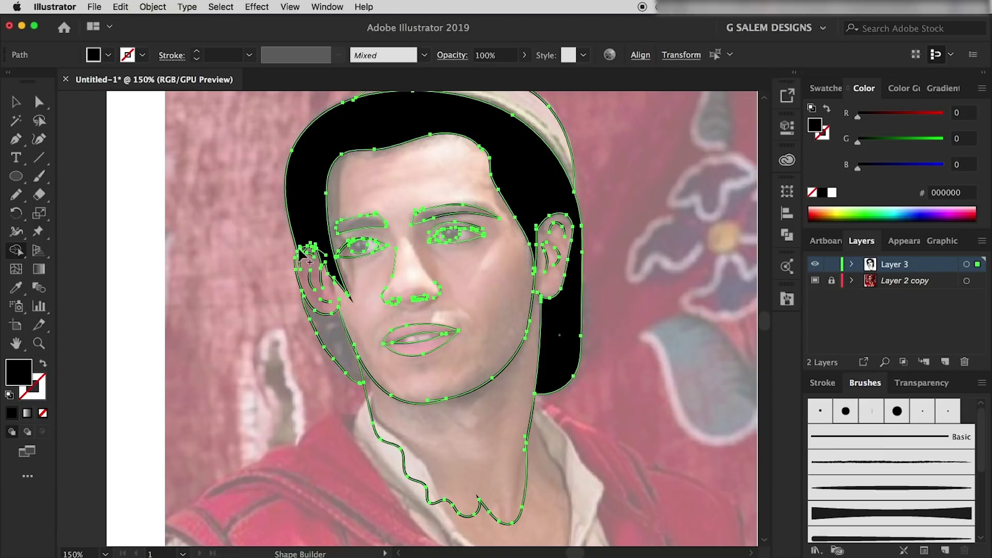
{"action": "left_click", "coordinate": [334, 370]}
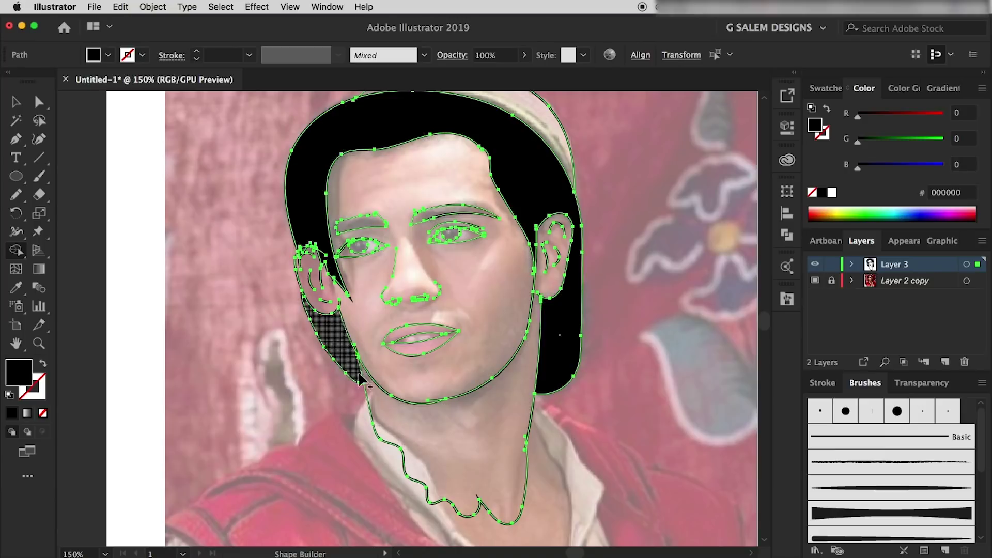
- Fill both irises, both eyebrows and the upper lip region black
{"action": "left_click", "coordinate": [453, 237]}
{"action": "left_click", "coordinate": [359, 247]}
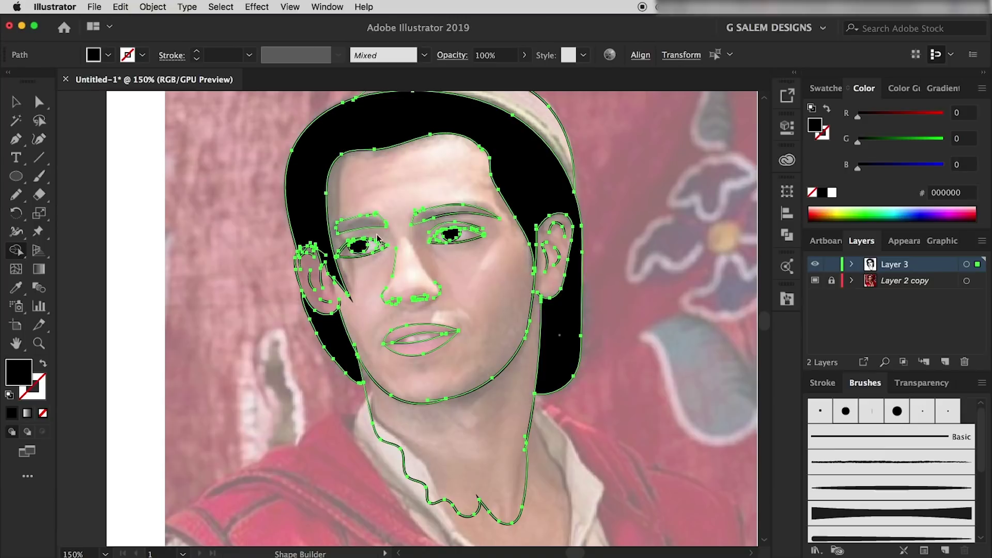
{"action": "left_click", "coordinate": [362, 221]}
{"action": "left_click", "coordinate": [469, 214]}
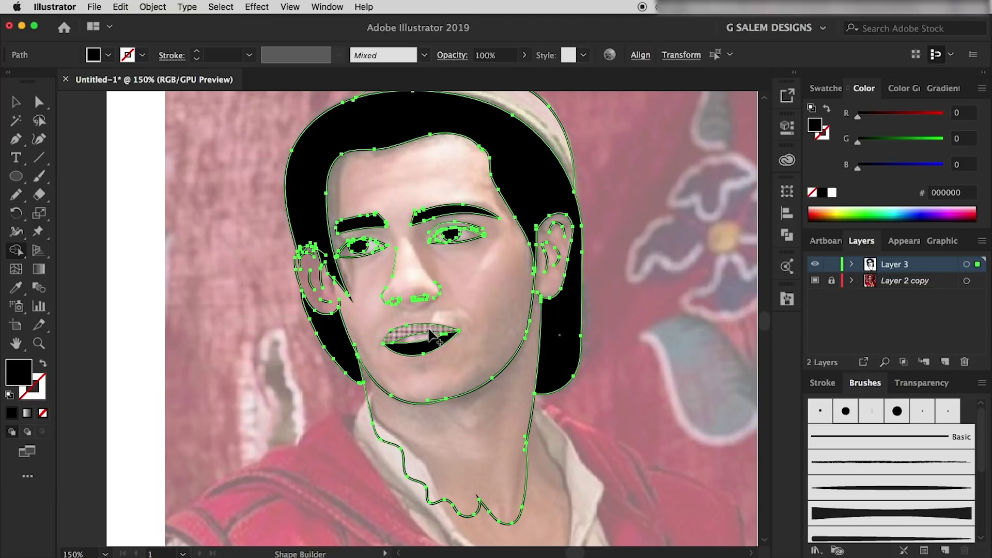
{"action": "left_click", "coordinate": [421, 333]}
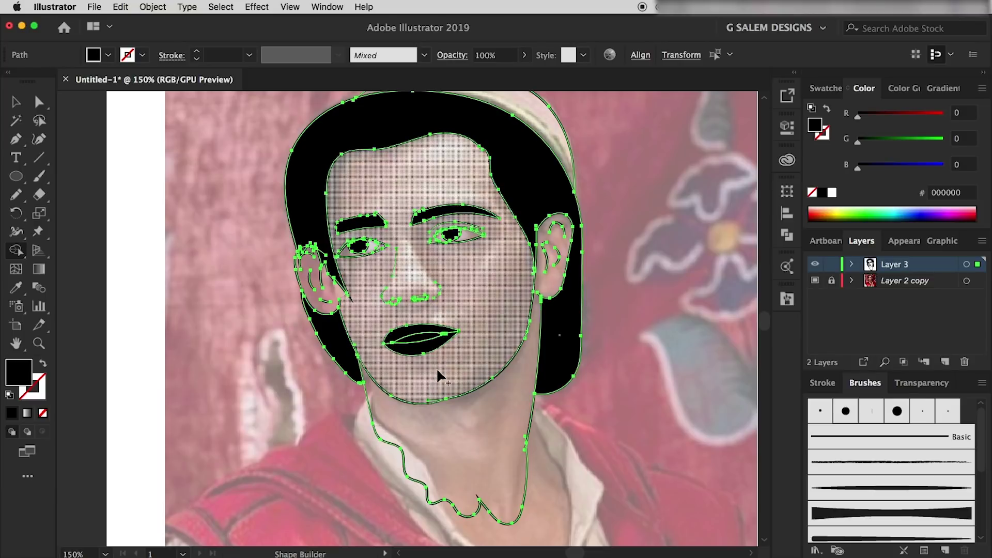
- Set the fill to light pink #ffaeb5 and fill the upper and lower lips with it
{"action": "left_click", "coordinate": [420, 346]}
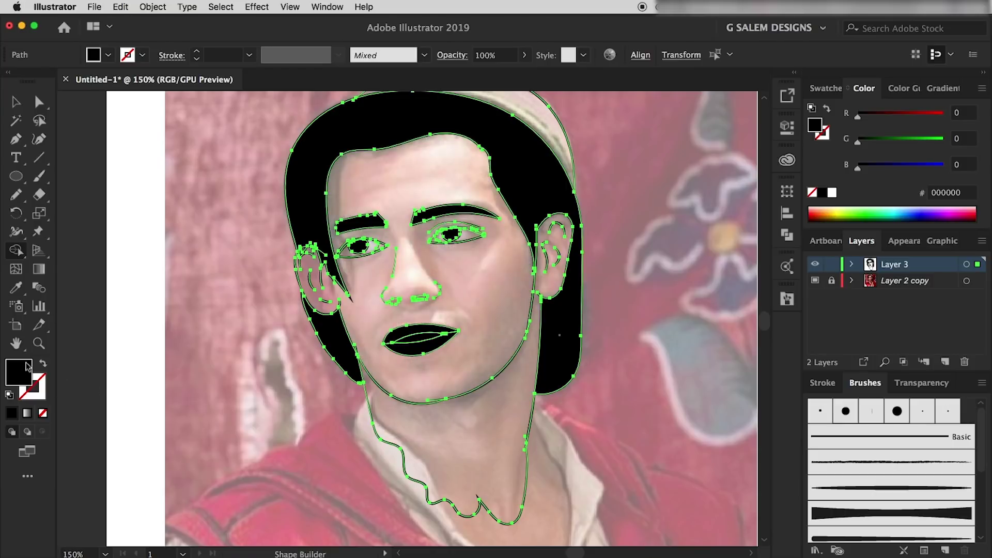
{"action": "left_click", "coordinate": [959, 207]}
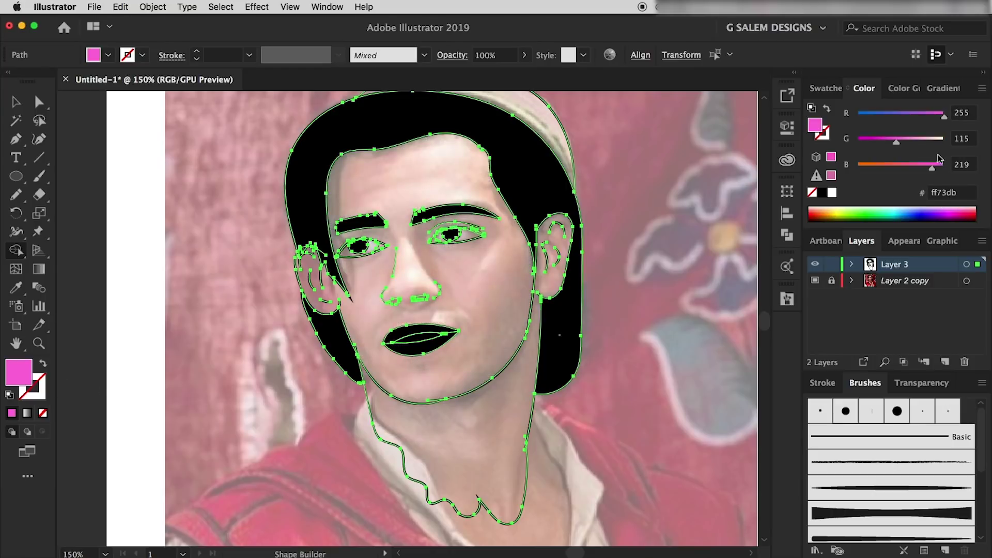
{"action": "left_click", "coordinate": [831, 174]}
{"action": "left_click", "coordinate": [419, 333]}
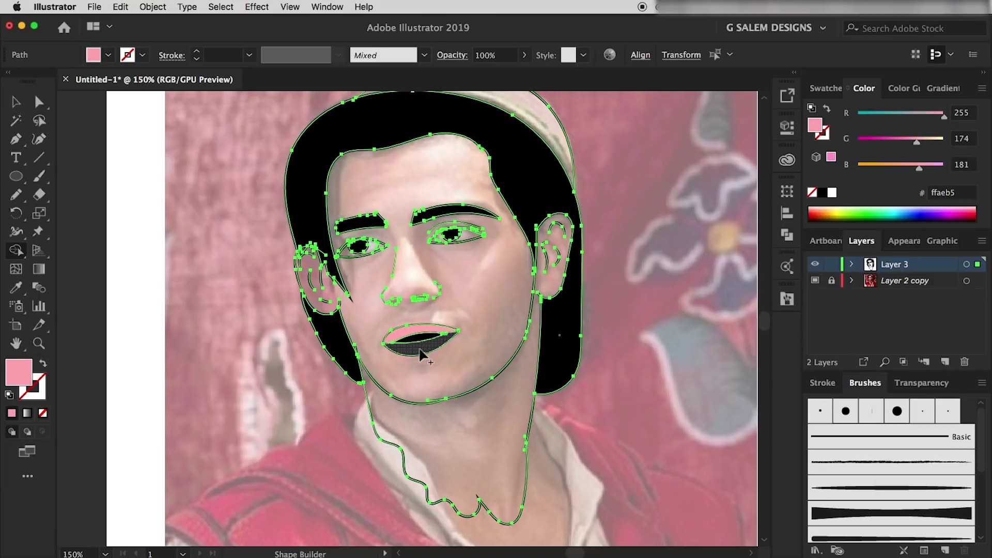
{"action": "left_click", "coordinate": [421, 351]}
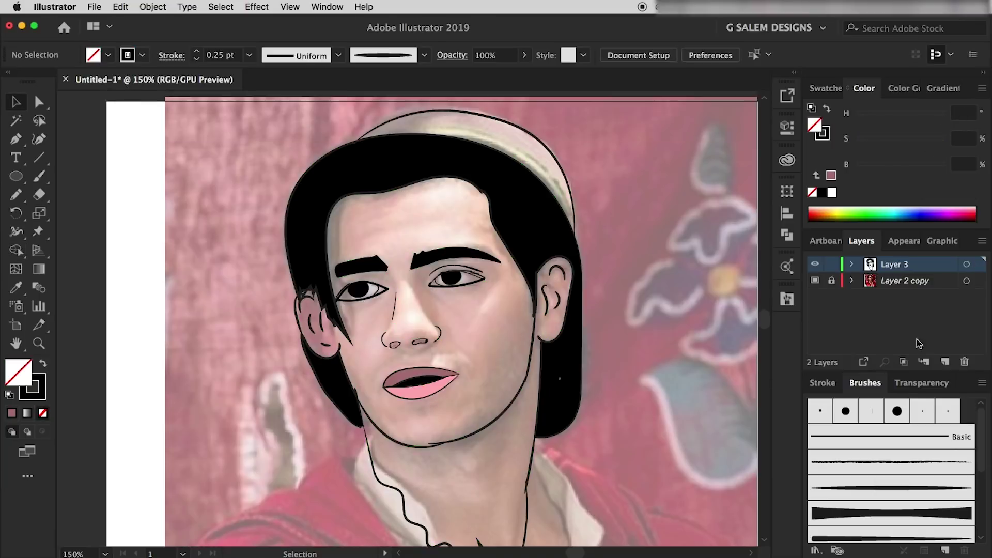
- Toggle the Layer 2 copy reference photo off and on to check the line art
{"action": "left_click", "coordinate": [815, 280]}
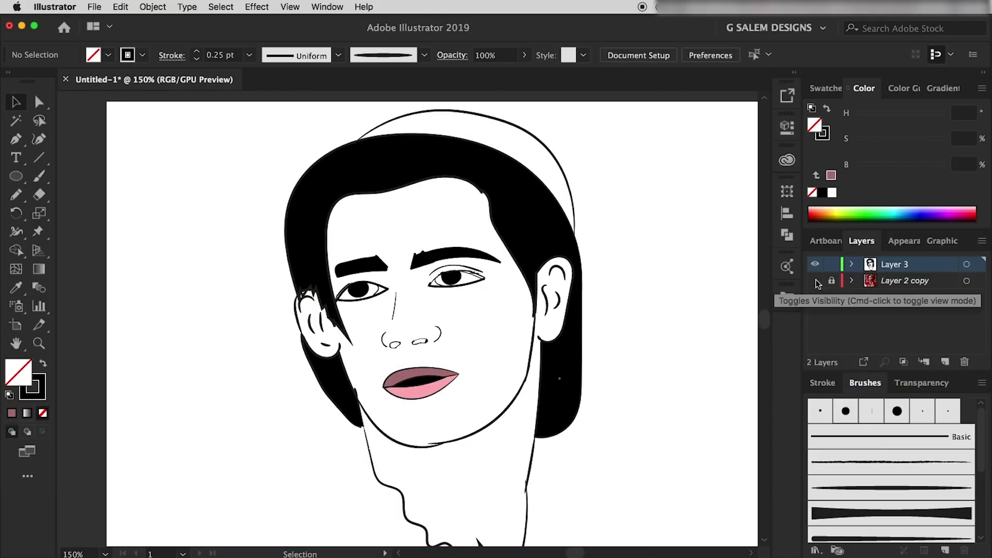
{"action": "left_click", "coordinate": [815, 281]}
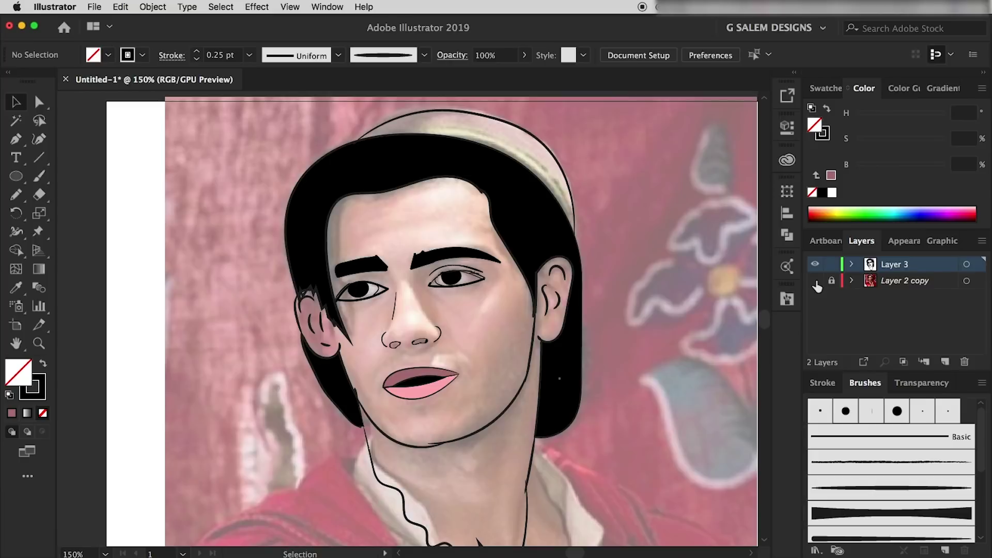
{"action": "left_click", "coordinate": [815, 281]}
{"action": "left_click", "coordinate": [815, 281]}
{"action": "left_click", "coordinate": [816, 281]}
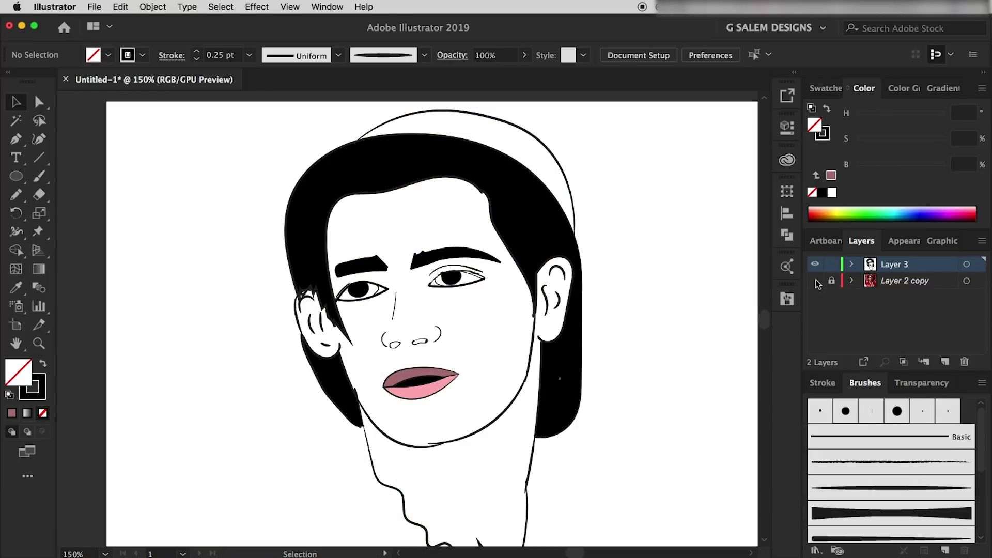
{"action": "left_click", "coordinate": [816, 282]}
- Zoom out and back in, then select all the portrait artwork with Ctrl+A
{"action": "scroll", "coordinate": [458, 324], "scroll_direction": "down", "scroll_amount": 2}
{"action": "scroll", "coordinate": [458, 340], "scroll_direction": "down", "scroll_amount": 4}
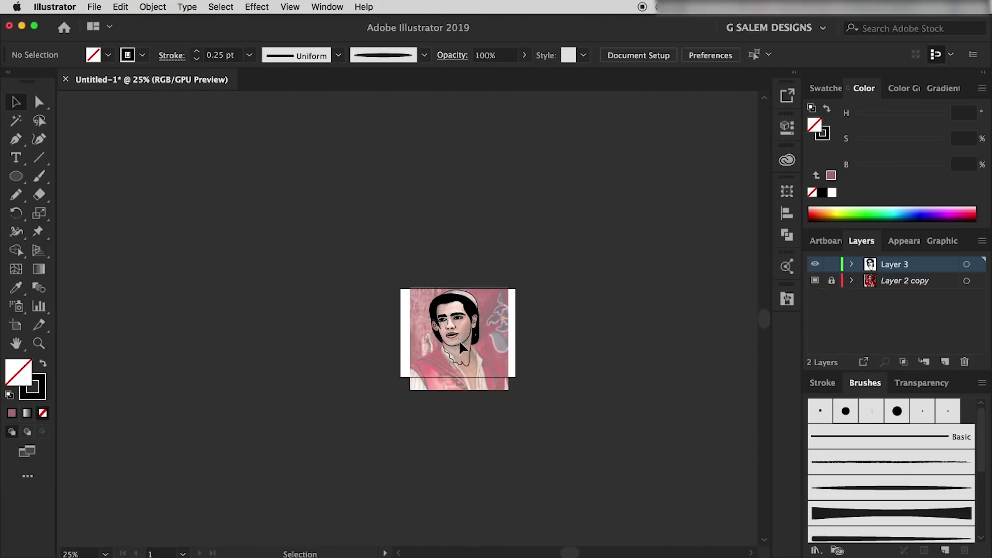
{"action": "scroll", "coordinate": [460, 342], "scroll_direction": "up", "scroll_amount": 4}
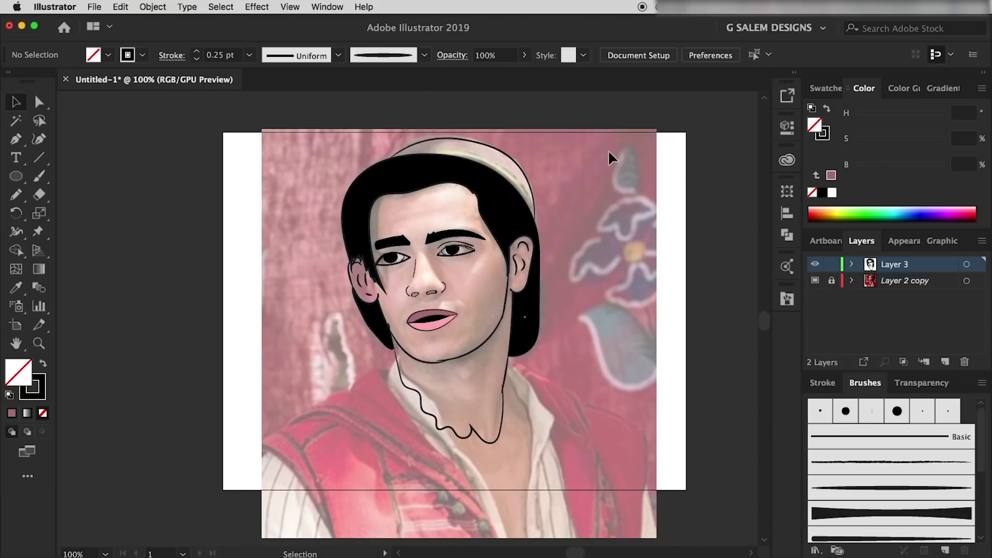
{"action": "scroll", "coordinate": [316, 389], "scroll_direction": "down", "scroll_amount": 1}
{"action": "key", "text": "ctrl+a"}
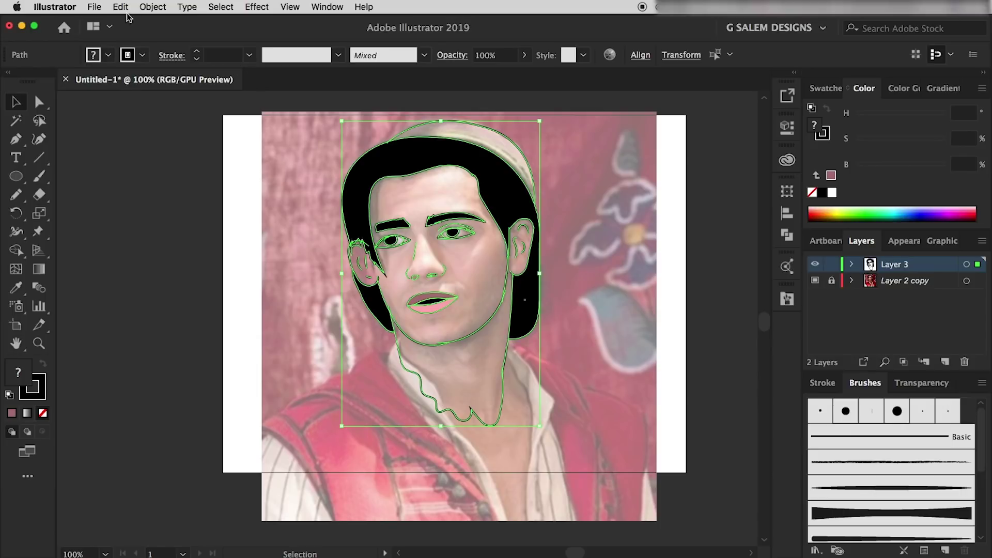
- Expand the artwork's appearance and merge it with Pathfinder, then deselect
{"action": "left_click", "coordinate": [152, 6]}
{"action": "left_click", "coordinate": [175, 144]}
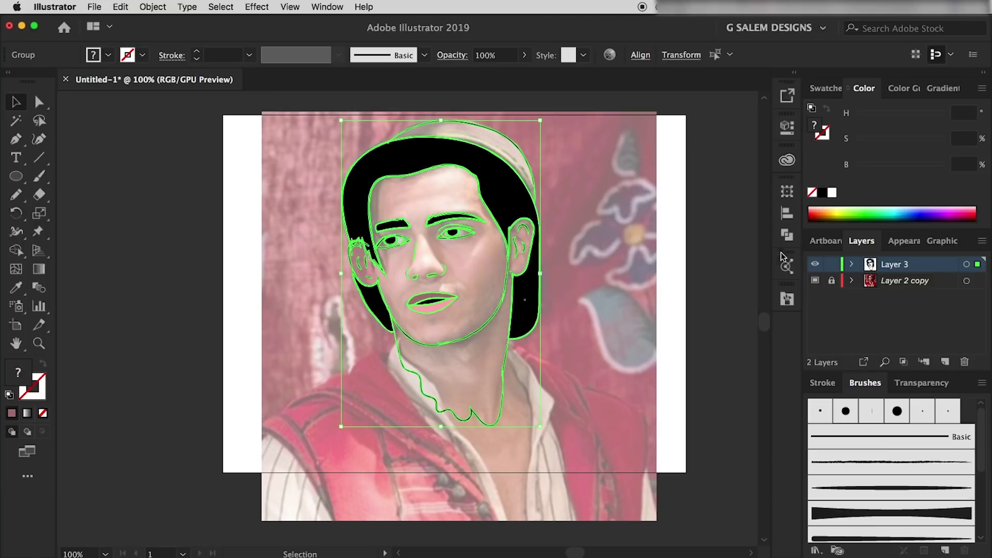
{"action": "left_click", "coordinate": [786, 237]}
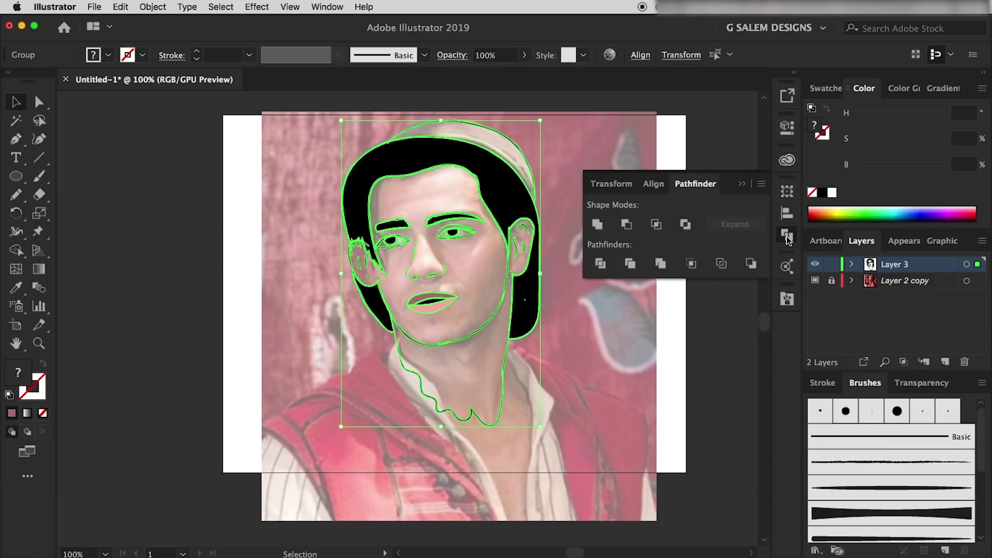
{"action": "left_click", "coordinate": [662, 265]}
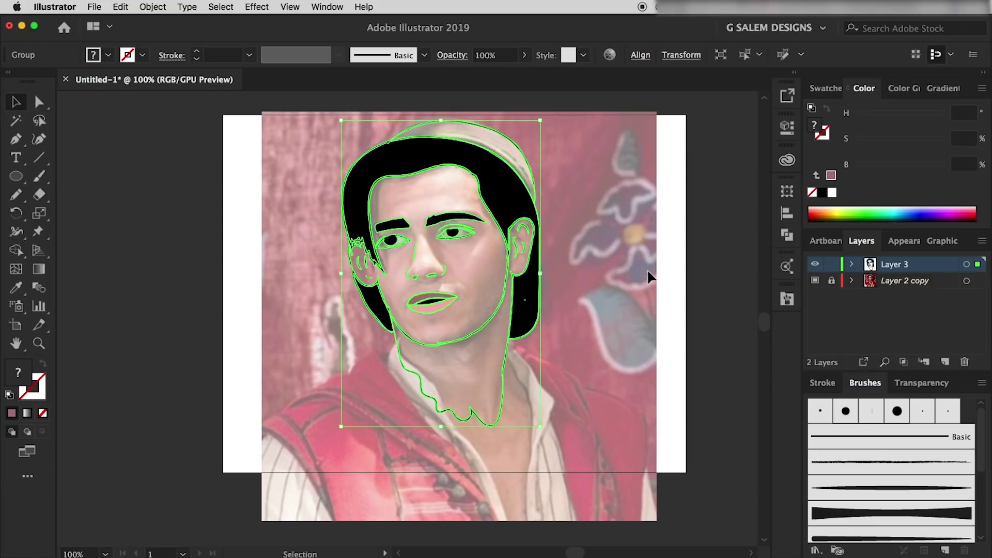
{"action": "left_click", "coordinate": [652, 343]}
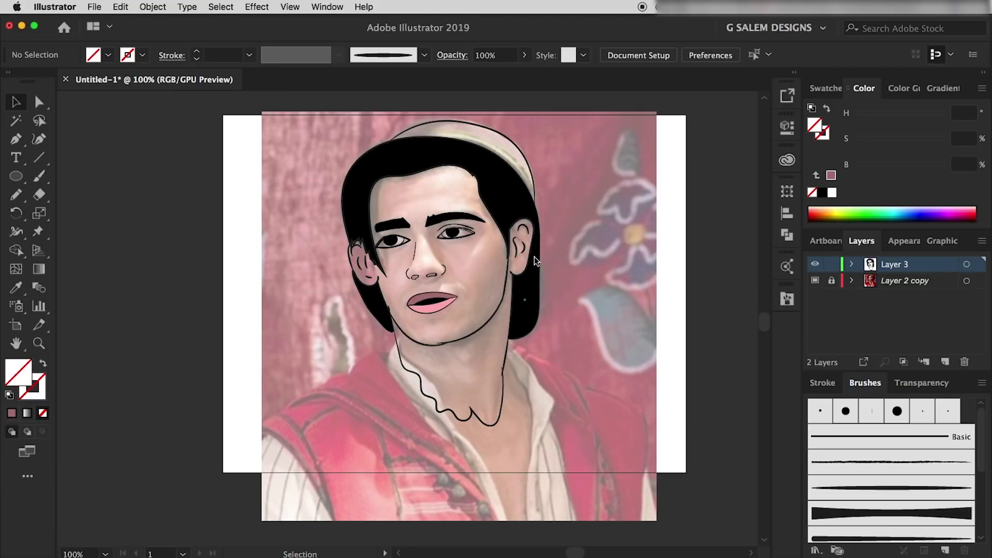
- Direct-select a dark grey outline and select all shapes with the same fill colour
{"action": "key", "text": "a"}
{"action": "scroll", "coordinate": [535, 192], "scroll_direction": "up", "scroll_amount": 1}
{"action": "scroll", "coordinate": [535, 194], "scroll_direction": "up", "scroll_amount": 3}
{"action": "scroll", "coordinate": [529, 191], "scroll_direction": "up", "scroll_amount": 2}
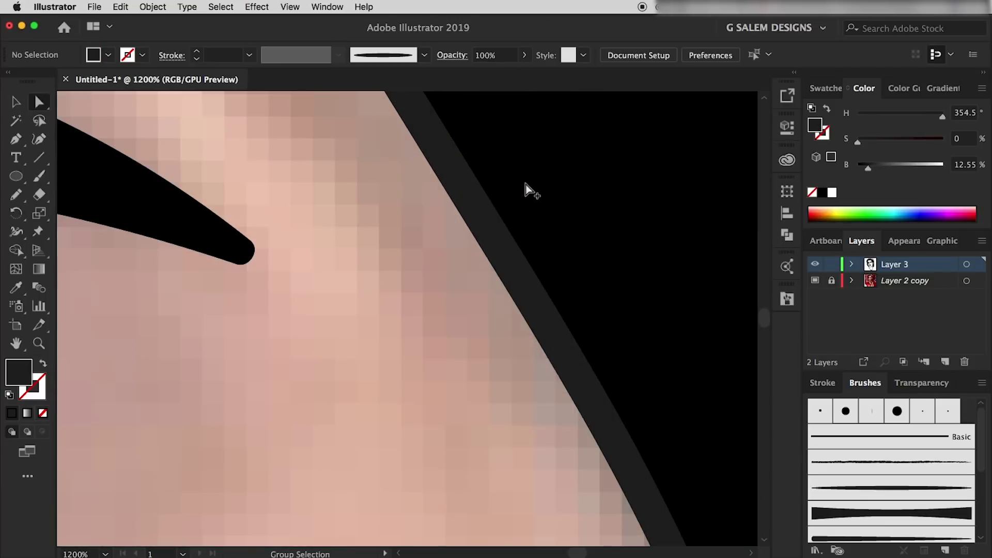
{"action": "scroll", "coordinate": [525, 184], "scroll_direction": "up", "scroll_amount": 2}
{"action": "scroll", "coordinate": [574, 227], "scroll_direction": "down", "scroll_amount": 3}
{"action": "left_click", "coordinate": [538, 233]}
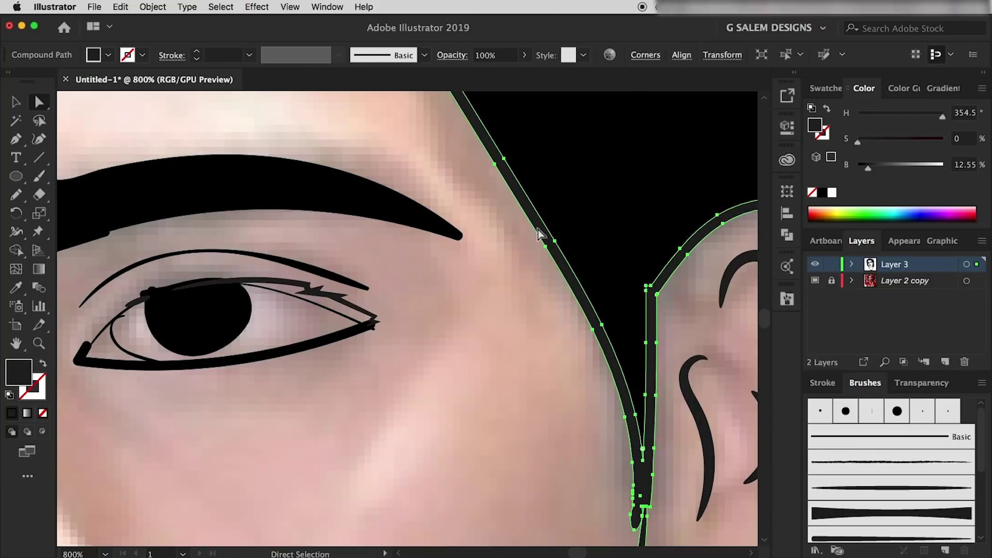
{"action": "left_click", "coordinate": [801, 55]}
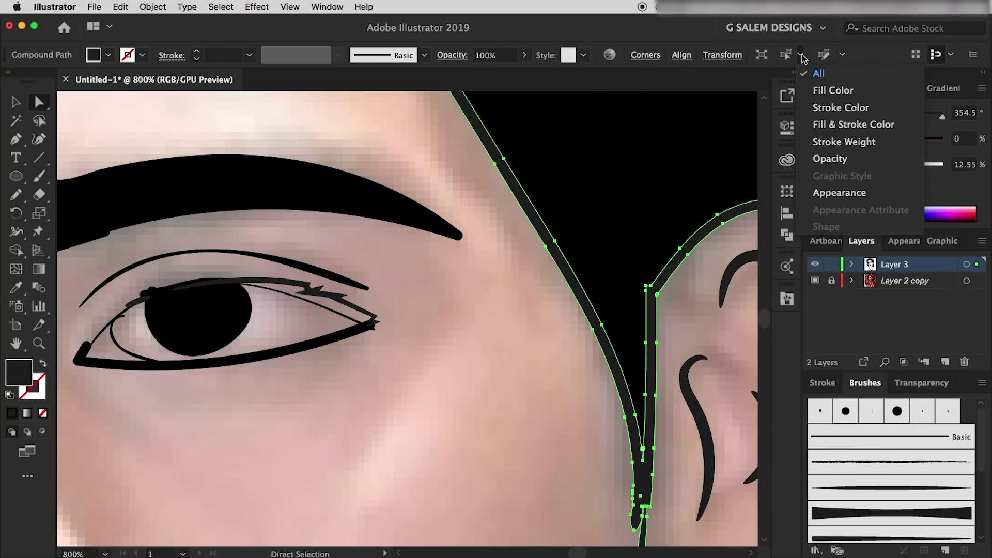
{"action": "left_click", "coordinate": [830, 91]}
- Recolour the selected outlines pure black by eyedropping the black hair
{"action": "scroll", "coordinate": [483, 238], "scroll_direction": "down", "scroll_amount": 4}
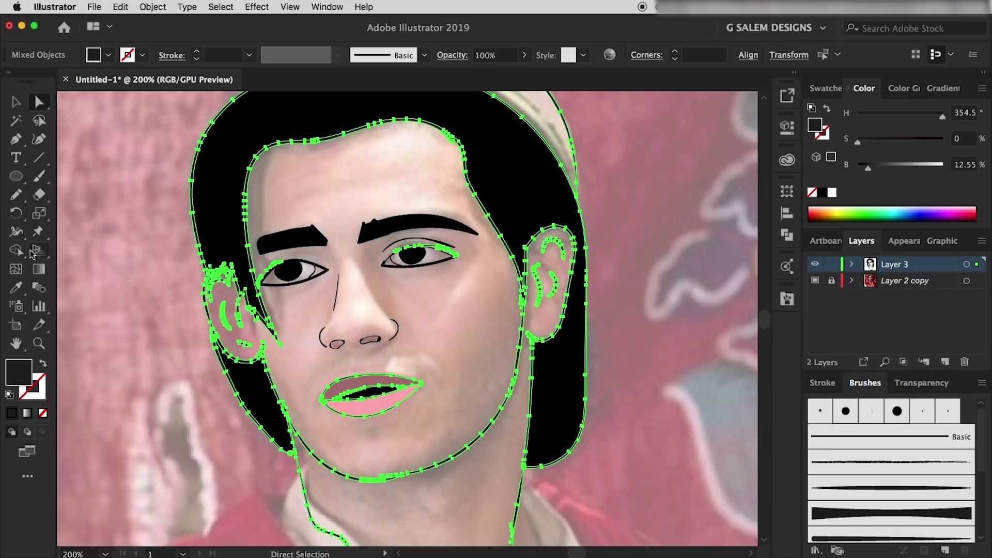
{"action": "left_click", "coordinate": [21, 286]}
{"action": "left_click", "coordinate": [517, 168]}
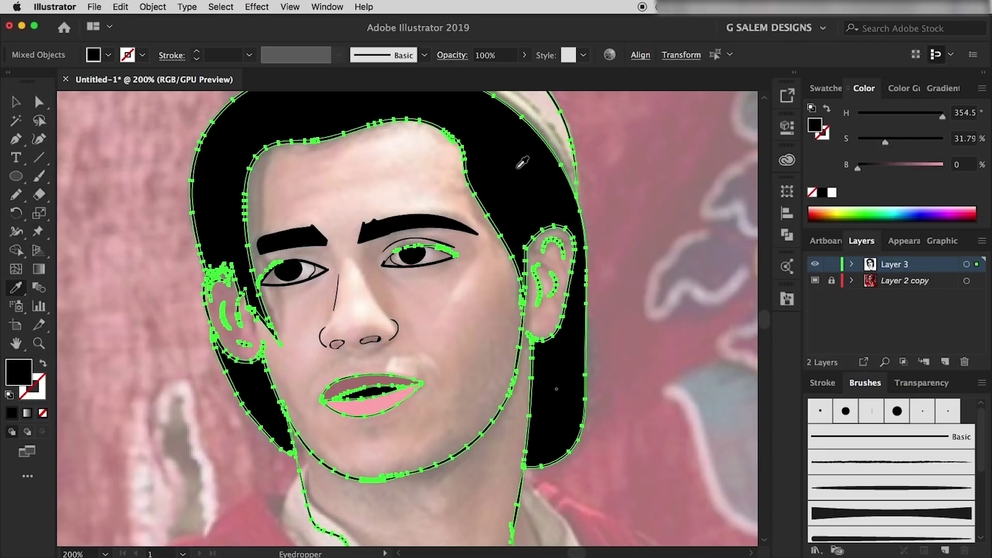
{"action": "left_click", "coordinate": [17, 100]}
- Deselect, inspect the face up close, and hide the Layer 2 copy reference photo
{"action": "left_click", "coordinate": [635, 270]}
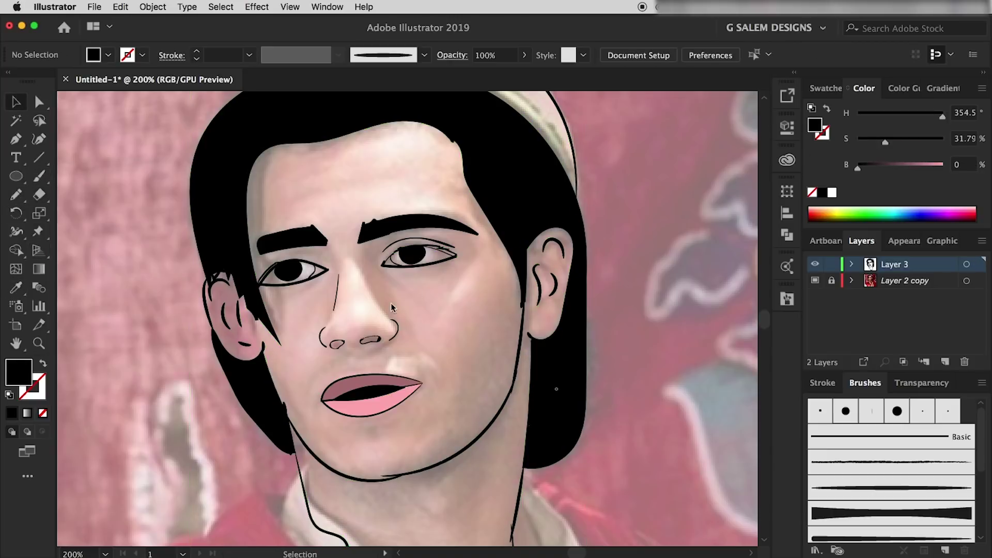
{"action": "scroll", "coordinate": [438, 258], "scroll_direction": "up", "scroll_amount": 2}
{"action": "scroll", "coordinate": [556, 309], "scroll_direction": "down", "scroll_amount": 1}
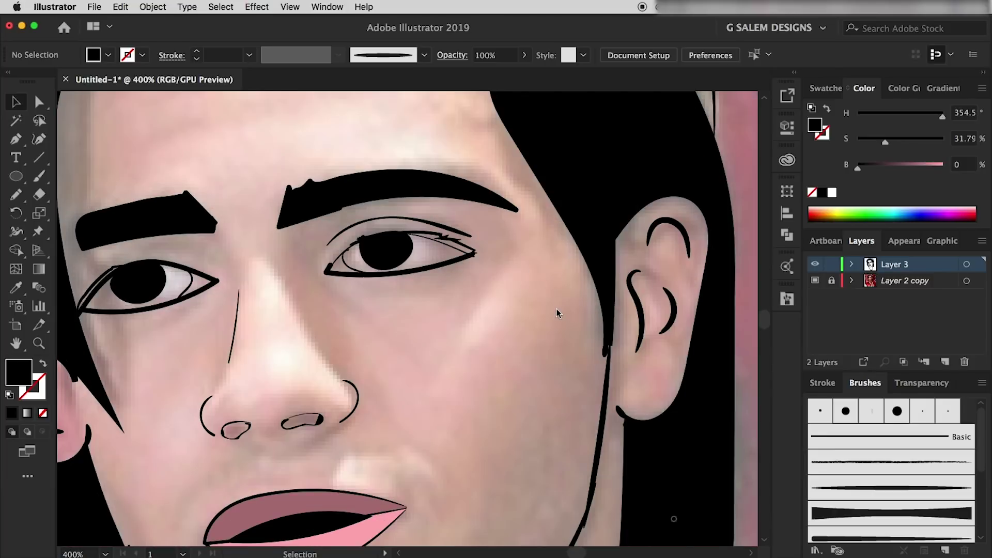
{"action": "scroll", "coordinate": [557, 309], "scroll_direction": "down", "scroll_amount": 2}
{"action": "scroll", "coordinate": [529, 300], "scroll_direction": "down", "scroll_amount": 1}
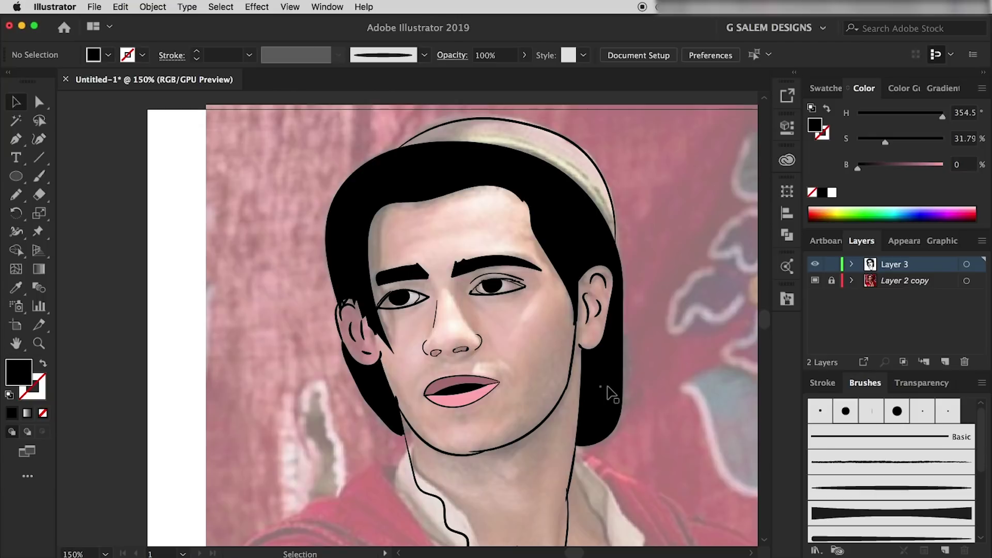
{"action": "scroll", "coordinate": [611, 401], "scroll_direction": "up", "scroll_amount": 3}
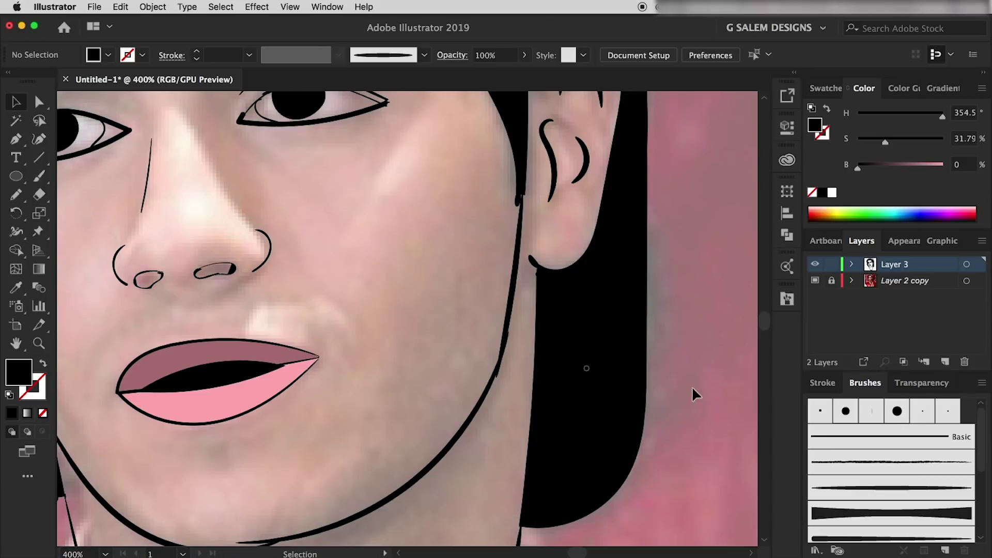
{"action": "scroll", "coordinate": [691, 389], "scroll_direction": "down", "scroll_amount": 2}
{"action": "scroll", "coordinate": [677, 392], "scroll_direction": "down", "scroll_amount": 1}
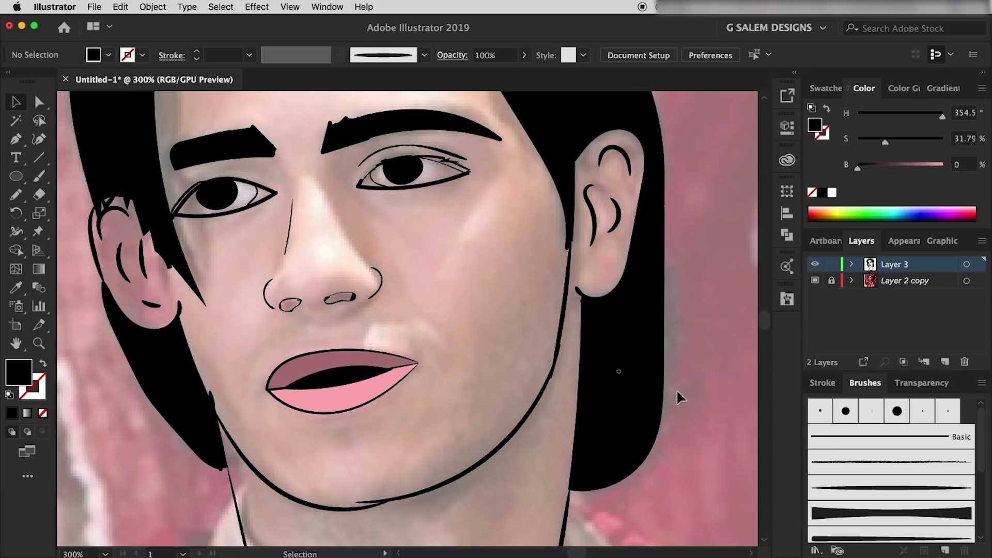
{"action": "scroll", "coordinate": [677, 389], "scroll_direction": "down", "scroll_amount": 2}
{"action": "scroll", "coordinate": [602, 341], "scroll_direction": "right", "scroll_amount": 1}
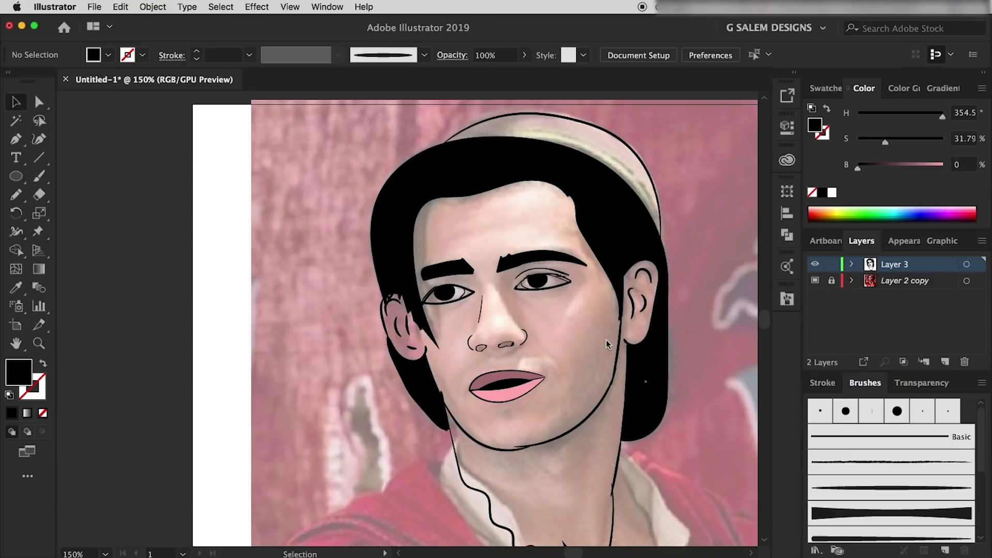
{"action": "left_click", "coordinate": [814, 281]}
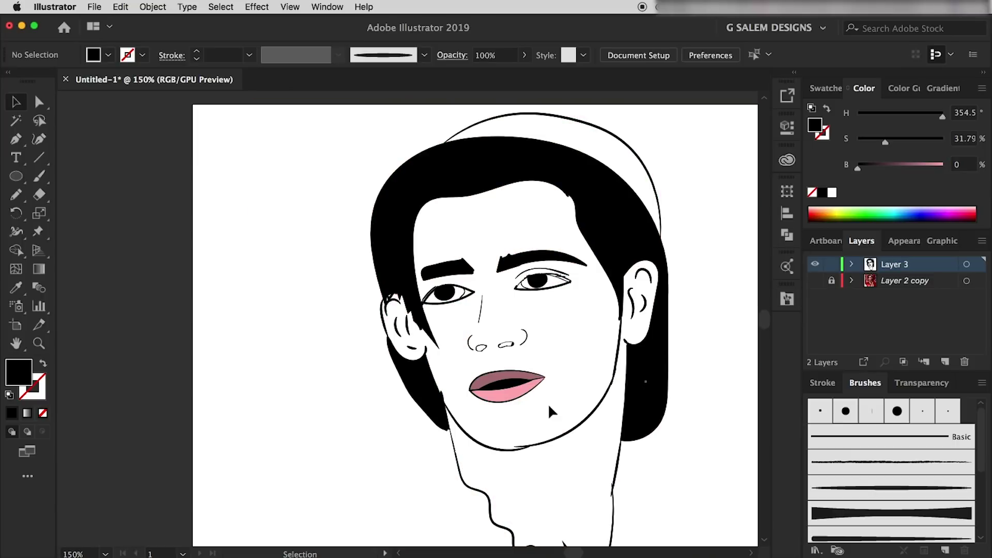
{"action": "scroll", "coordinate": [470, 375], "scroll_direction": "right", "scroll_amount": 5}
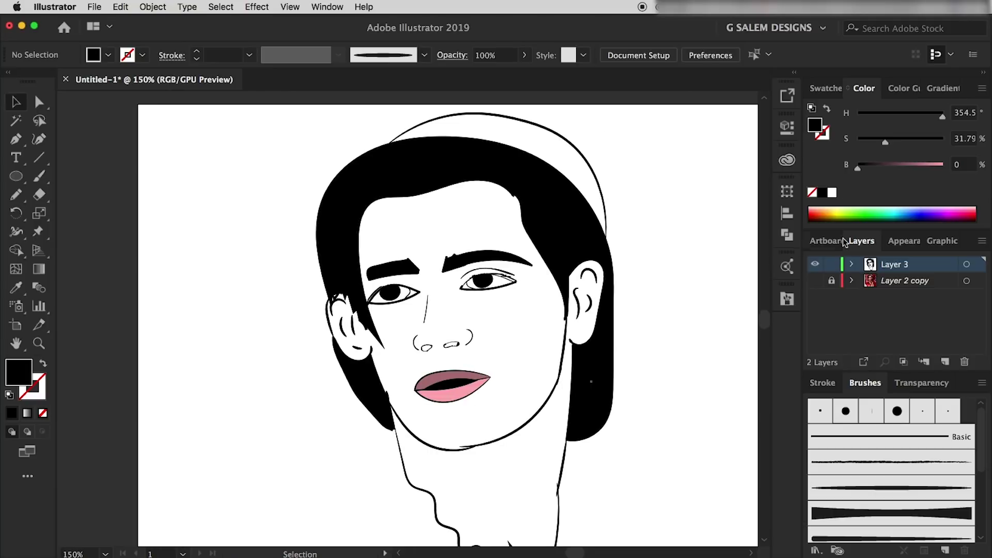
- Duplicate Layer 3 as 'Layer 3 copy', lock the original Layer 3, and deselect
{"action": "left_click", "coordinate": [938, 266], "text": "alt"}
{"action": "left_click_drag", "start_coordinate": [938, 266], "coordinate": [938, 273]}
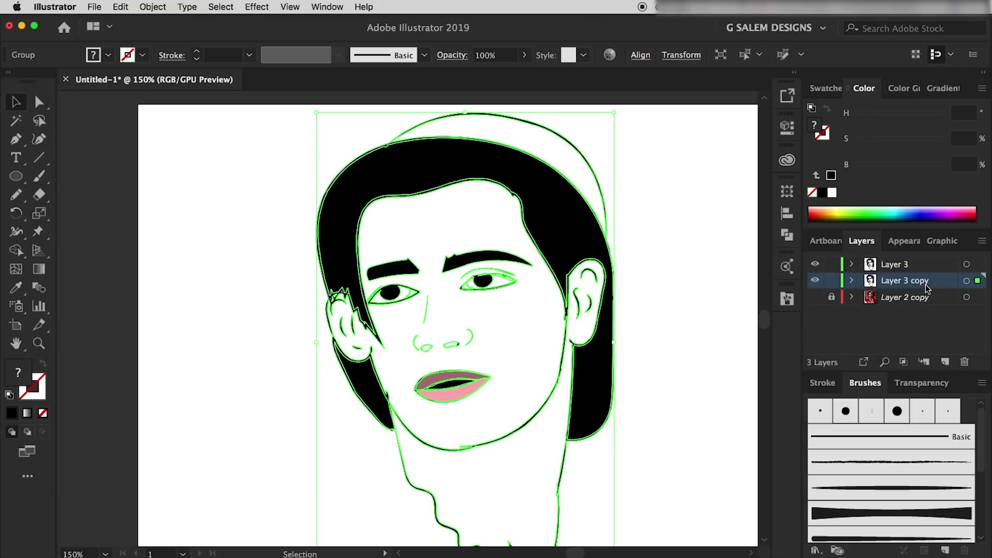
{"action": "left_click", "coordinate": [831, 265]}
{"action": "left_click", "coordinate": [697, 345]}
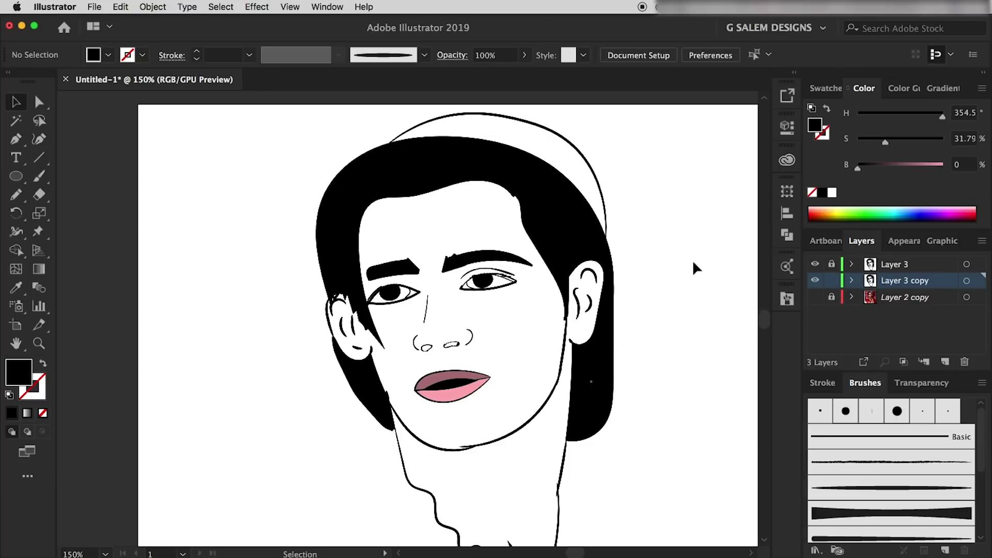
- Pick a light peach fill from the Skintones swatch library, then close the library
{"action": "left_click", "coordinate": [828, 89]}
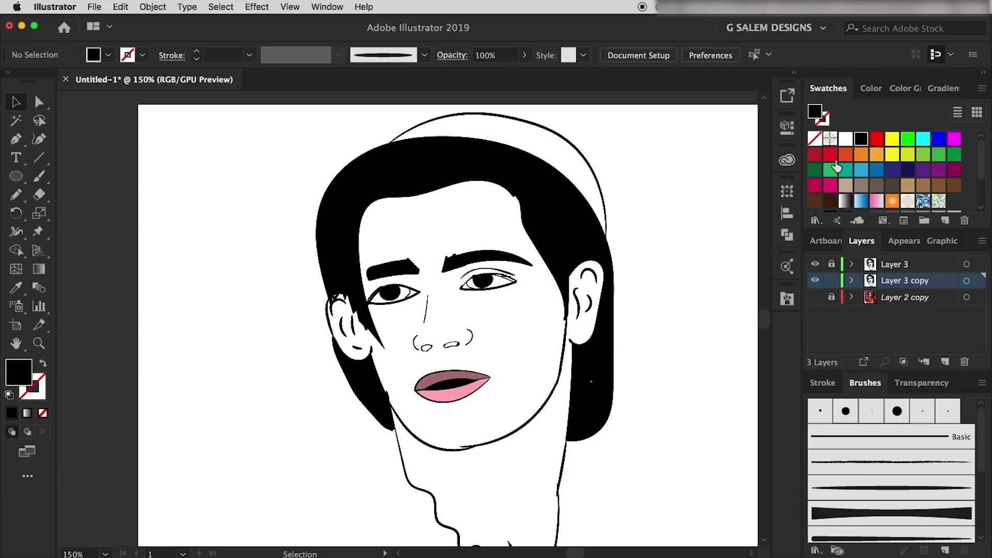
{"action": "left_click", "coordinate": [816, 221]}
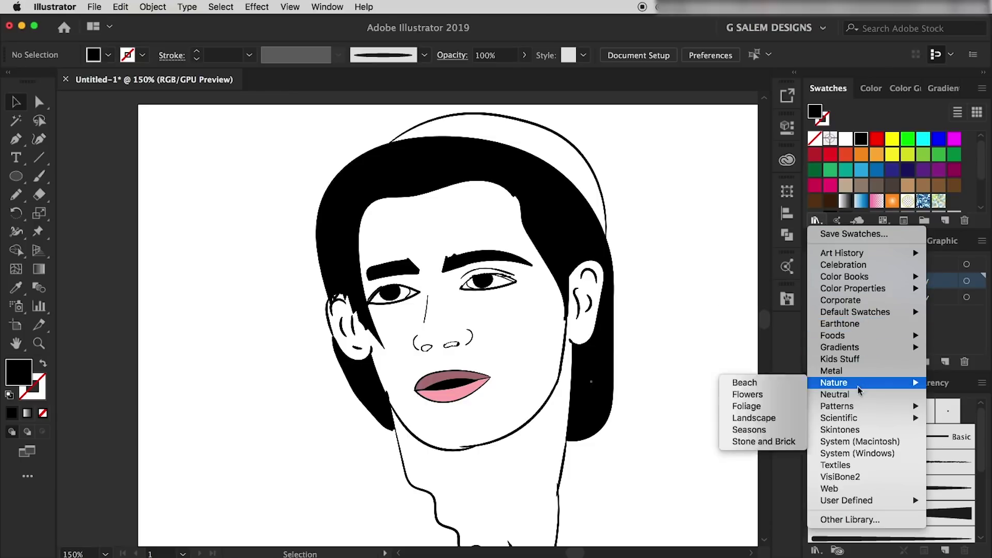
{"action": "left_click", "coordinate": [852, 429]}
{"action": "mouse_move", "coordinate": [261, 283]}
{"action": "left_mouse_down"}
{"action": "mouse_move", "coordinate": [786, 300]}
{"action": "mouse_move", "coordinate": [784, 318]}
{"action": "left_mouse_up"}
{"action": "left_click", "coordinate": [783, 322]}
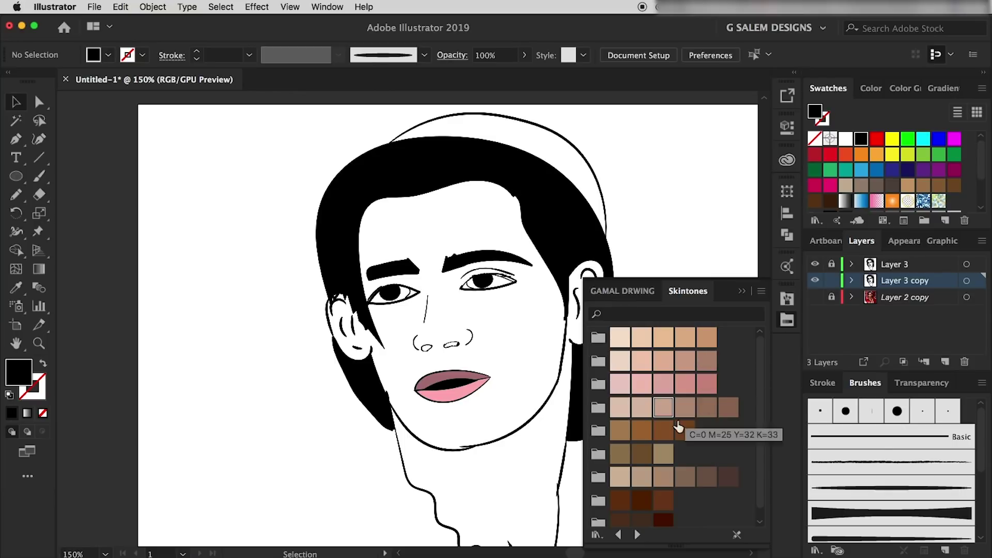
{"action": "left_click", "coordinate": [661, 362]}
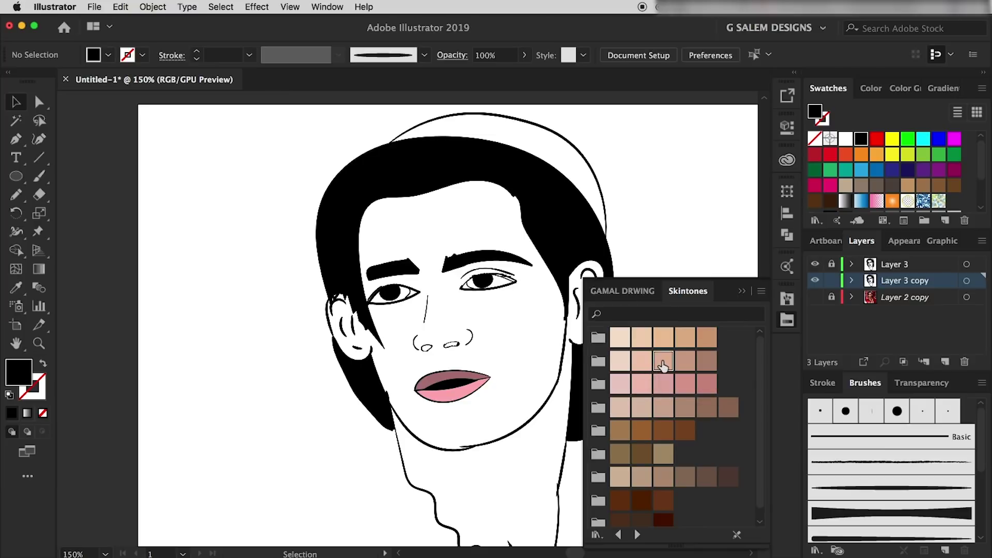
{"action": "left_click", "coordinate": [741, 291]}
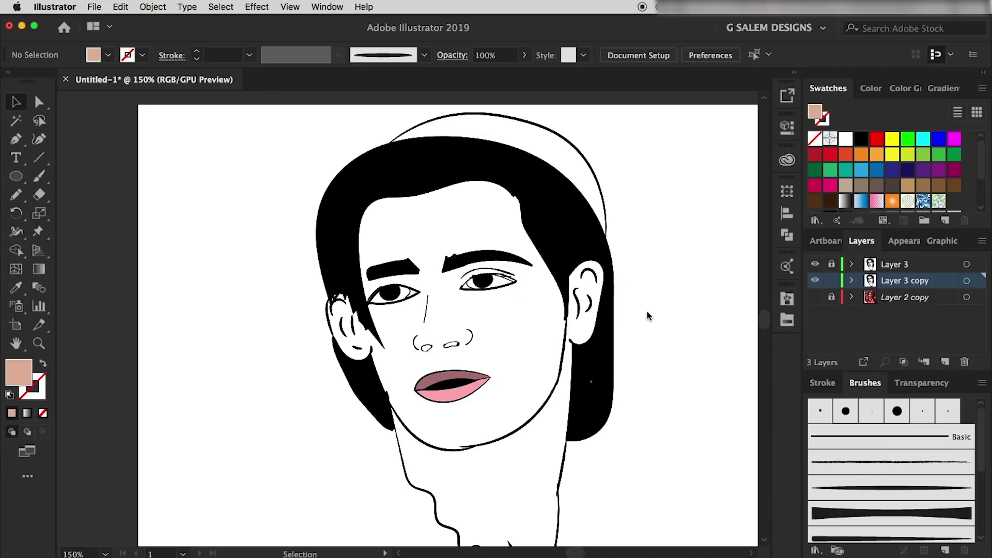
- Draw a peach rectangle over the face, send it to back, and select it with the portrait
{"action": "left_click", "coordinate": [17, 177]}
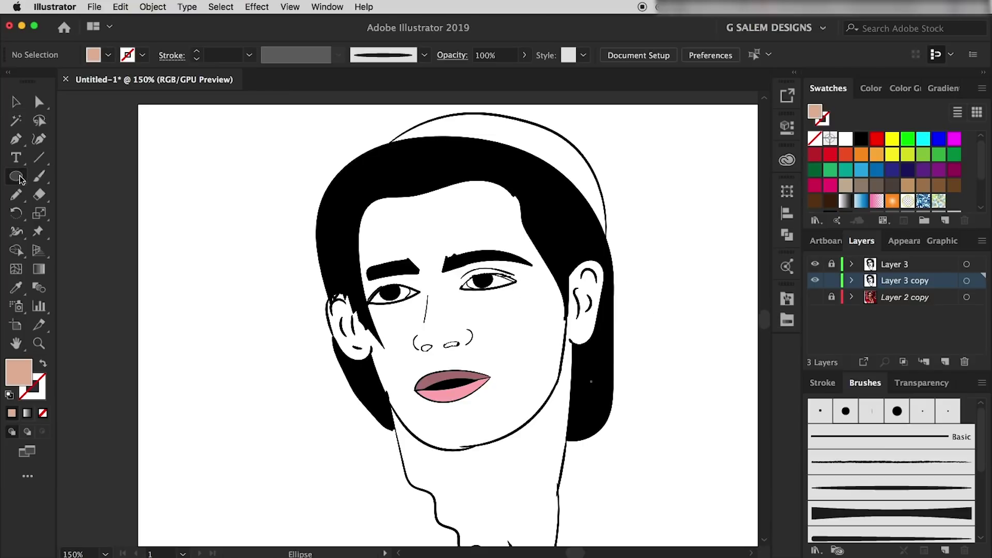
{"action": "left_click", "coordinate": [98, 176]}
{"action": "left_click_drag", "start_coordinate": [267, 111], "coordinate": [653, 428]}
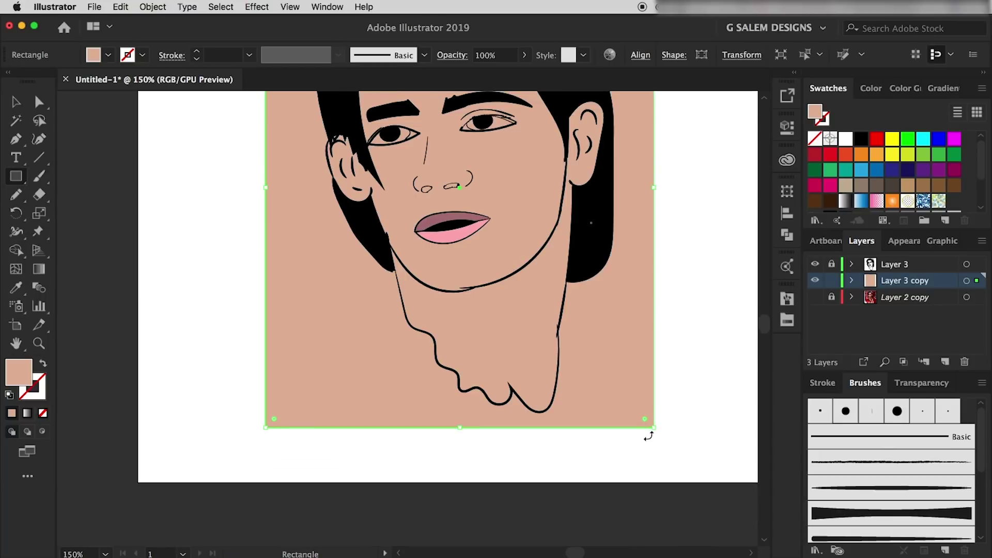
{"action": "key", "text": "ctrl+minus"}
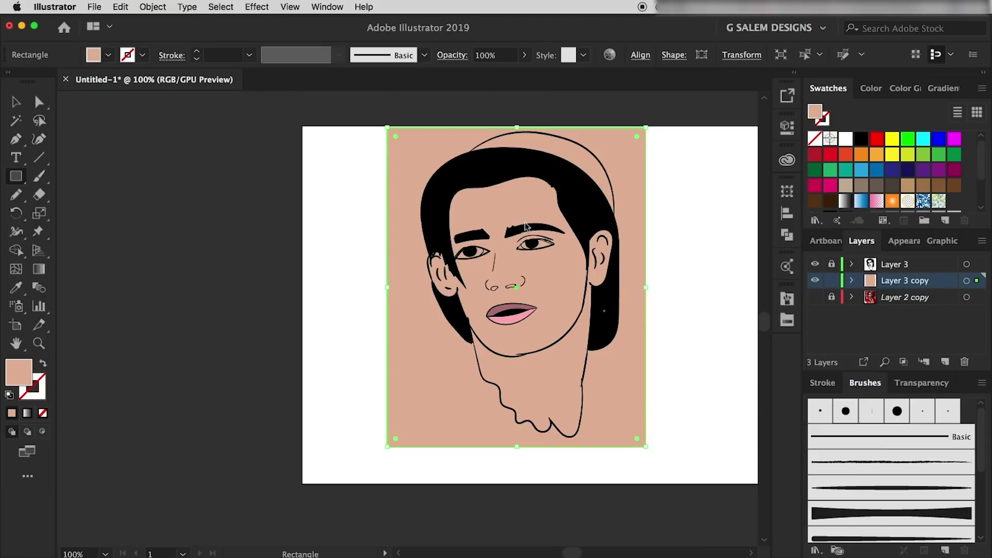
{"action": "right_click", "coordinate": [600, 359]}
{"action": "mouse_move", "coordinate": [630, 496]}
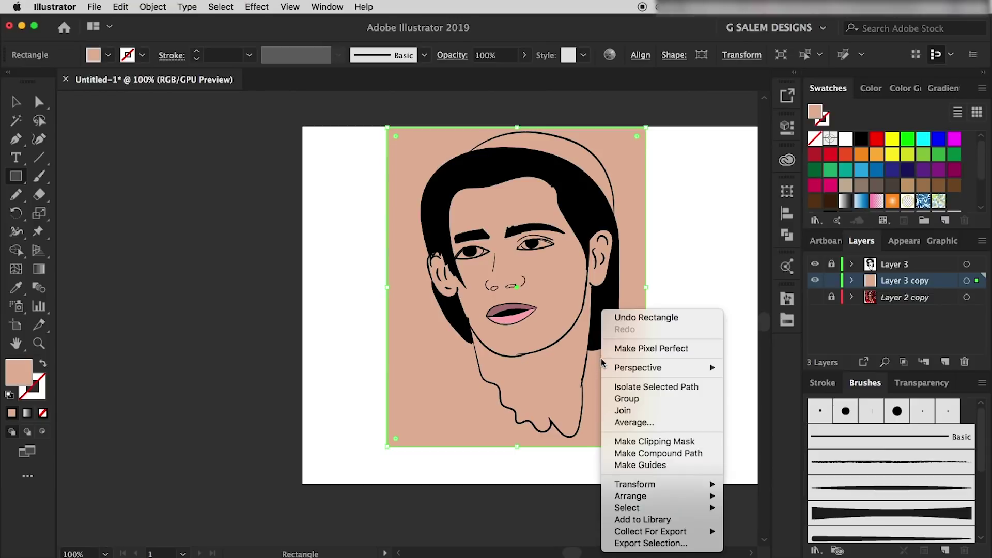
{"action": "left_click", "coordinate": [760, 524]}
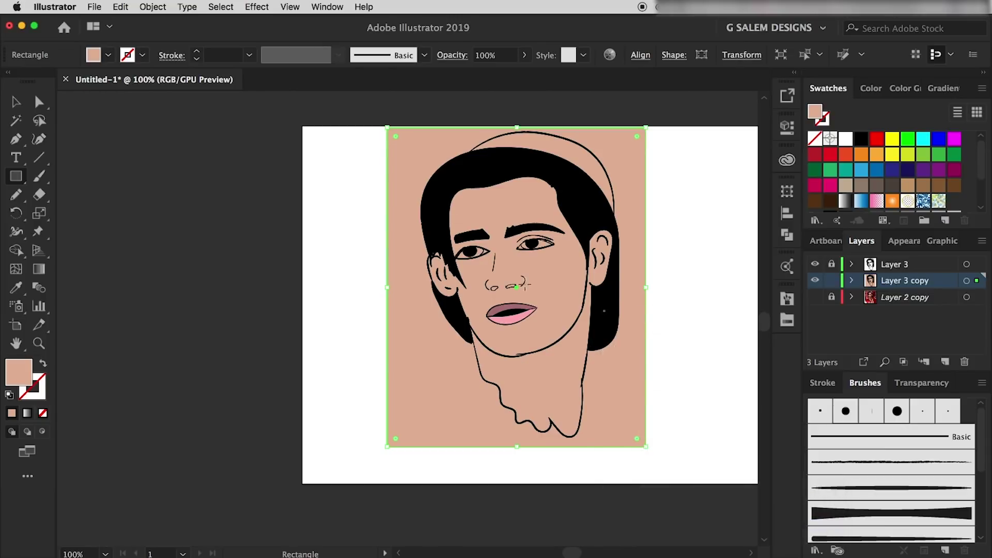
{"action": "key", "text": "v"}
{"action": "mouse_move", "coordinate": [685, 102]}
{"action": "left_mouse_down"}
{"action": "mouse_move", "coordinate": [528, 417]}
{"action": "mouse_move", "coordinate": [330, 491]}
{"action": "left_mouse_up"}
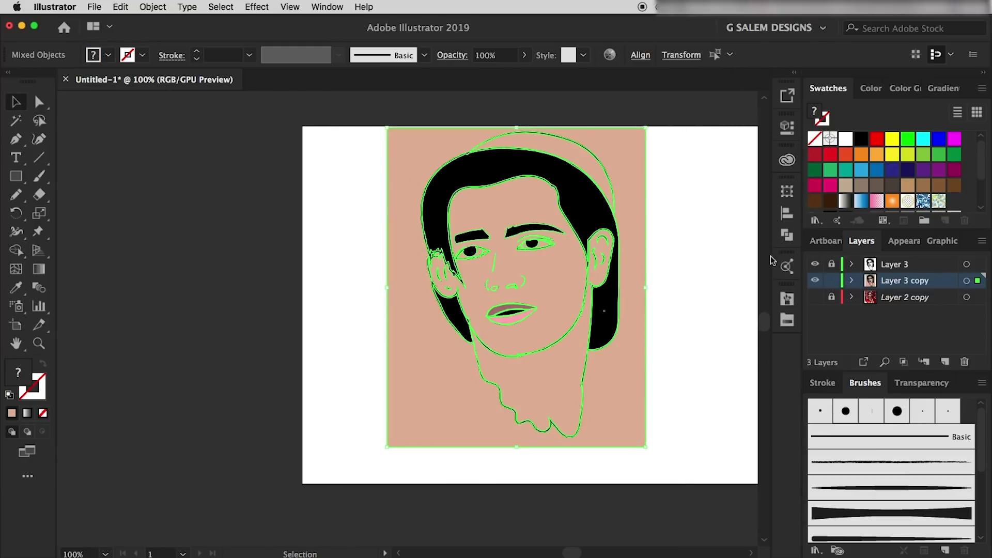
{"action": "left_click", "coordinate": [17, 251]}
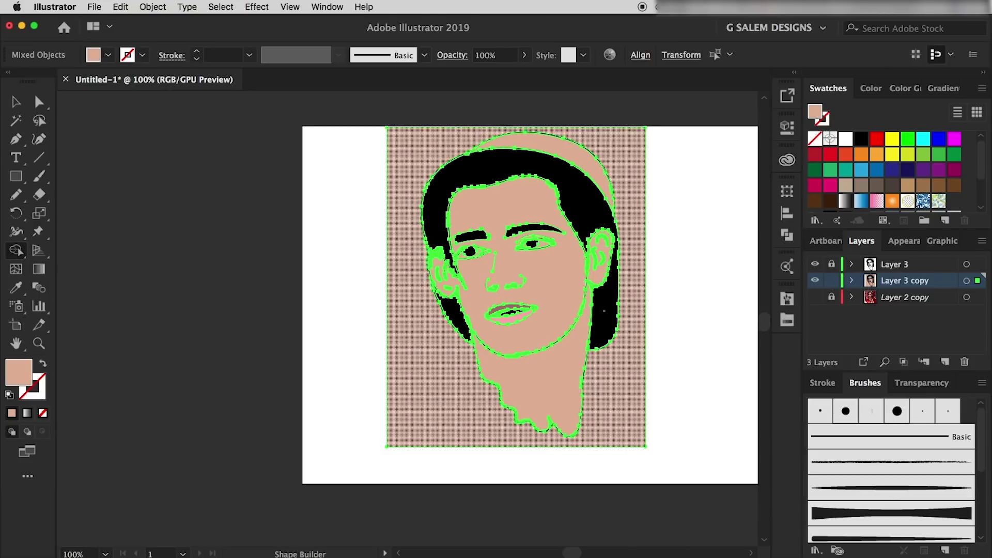
{"action": "left_click", "coordinate": [643, 171], "text": "alt"}
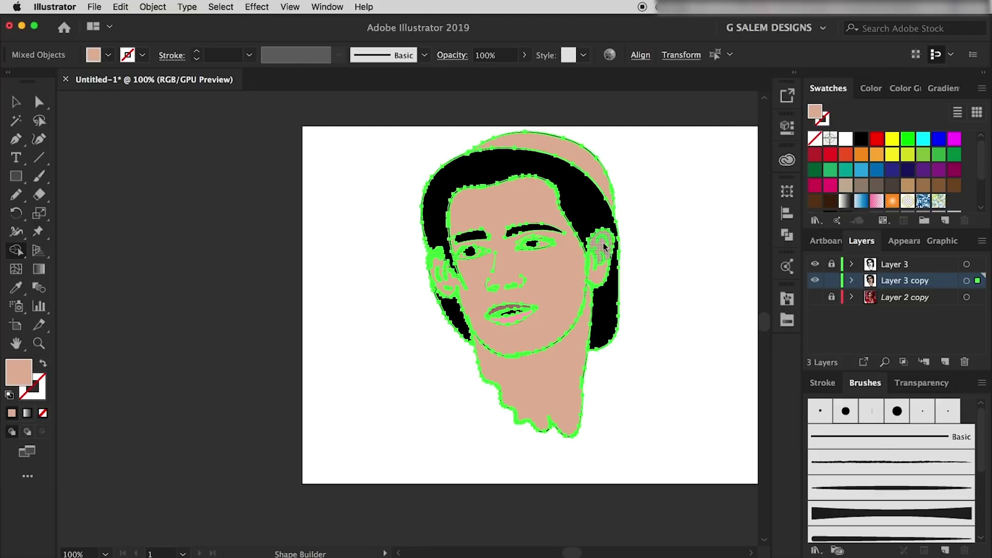
{"action": "key", "text": "ctrl+z"}
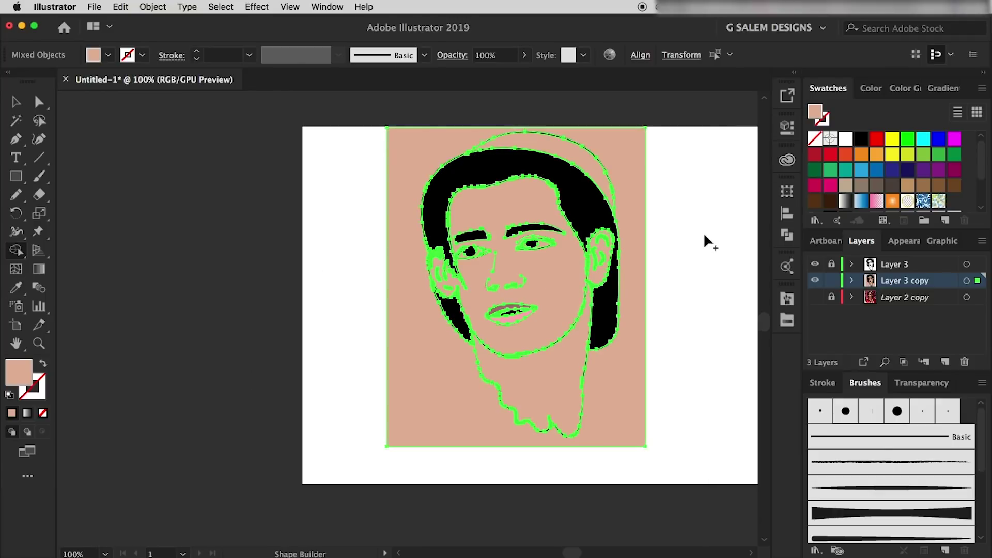
{"action": "left_click", "coordinate": [16, 102]}
{"action": "scroll", "coordinate": [451, 440], "scroll_direction": "down", "scroll_amount": 3}
{"action": "scroll", "coordinate": [453, 441], "scroll_direction": "up", "scroll_amount": 4}
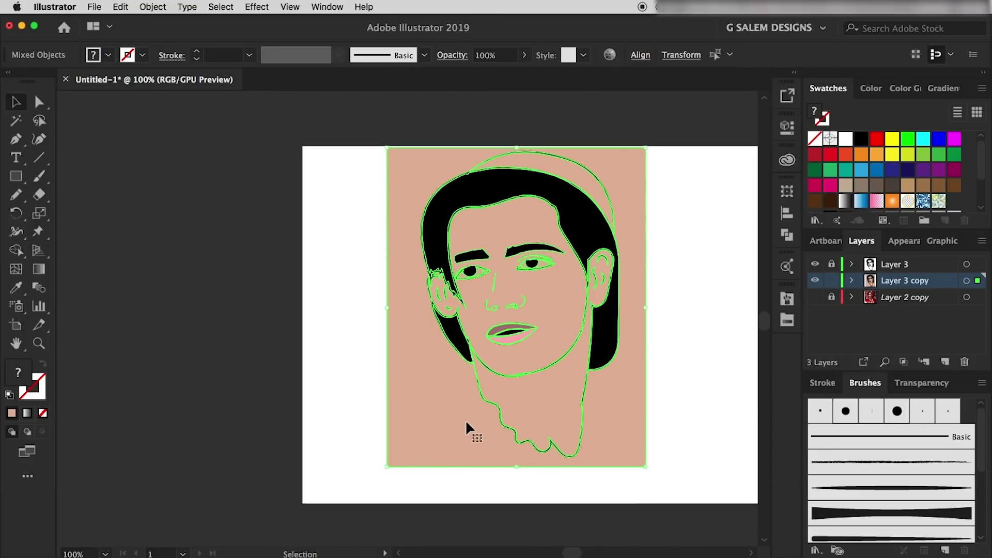
- Merge the face lines and peach rectangle into fill pieces with Pathfinder
{"action": "left_click", "coordinate": [787, 234]}
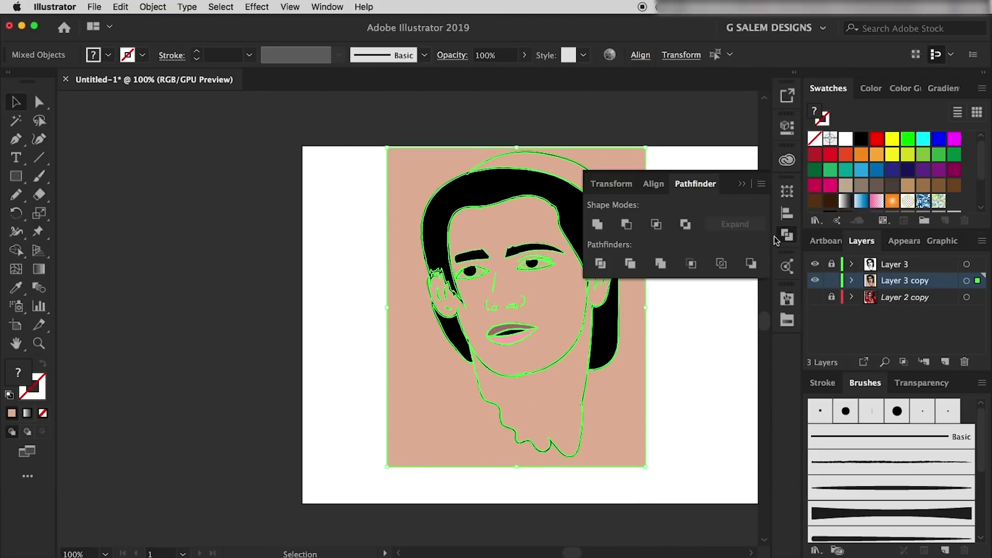
{"action": "left_click", "coordinate": [661, 264]}
{"action": "left_click", "coordinate": [687, 317]}
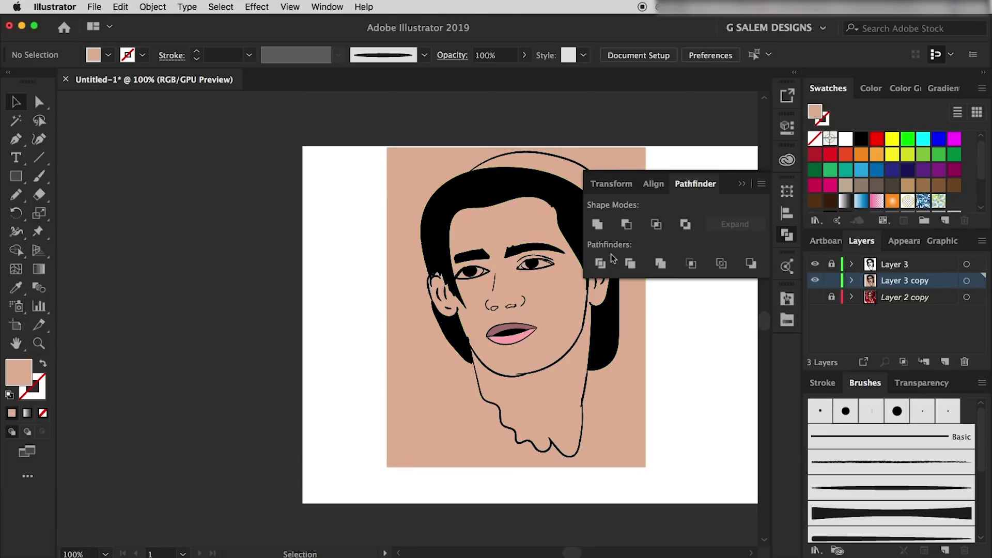
{"action": "left_click", "coordinate": [621, 221]}
- Isolate the merged group, delete the outer peach piece around the head, and exit isolation
{"action": "right_click", "coordinate": [615, 190]}
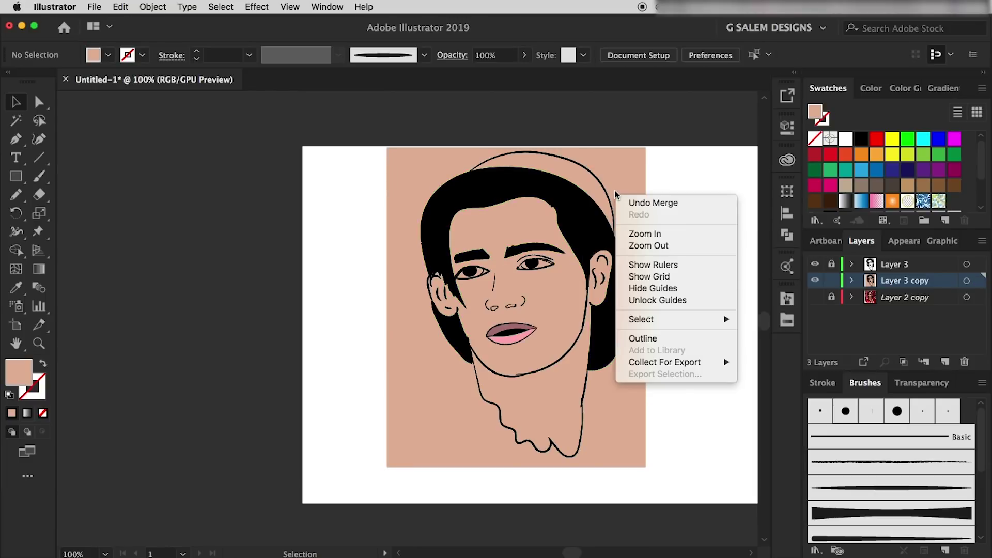
{"action": "left_click", "coordinate": [609, 181]}
{"action": "right_click", "coordinate": [611, 182]}
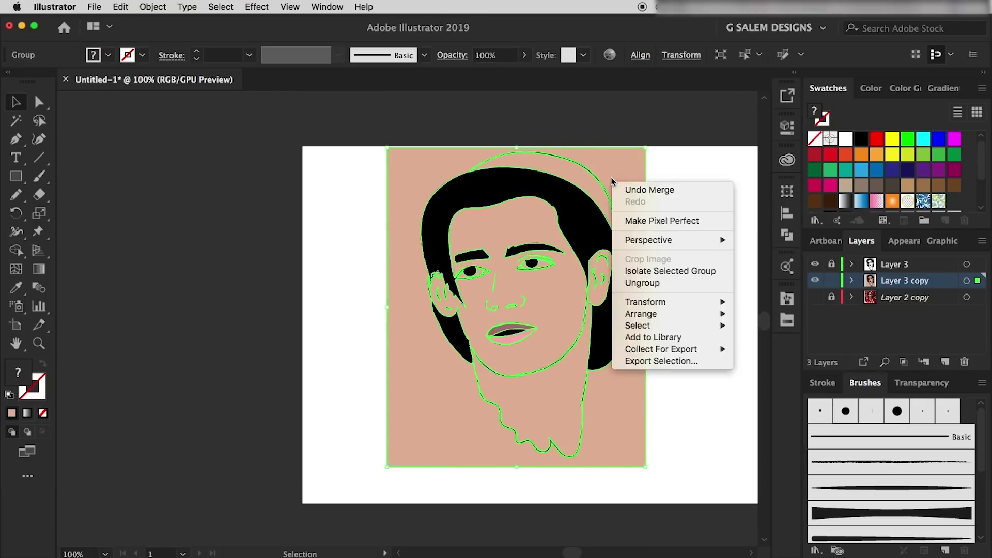
{"action": "left_click", "coordinate": [664, 272]}
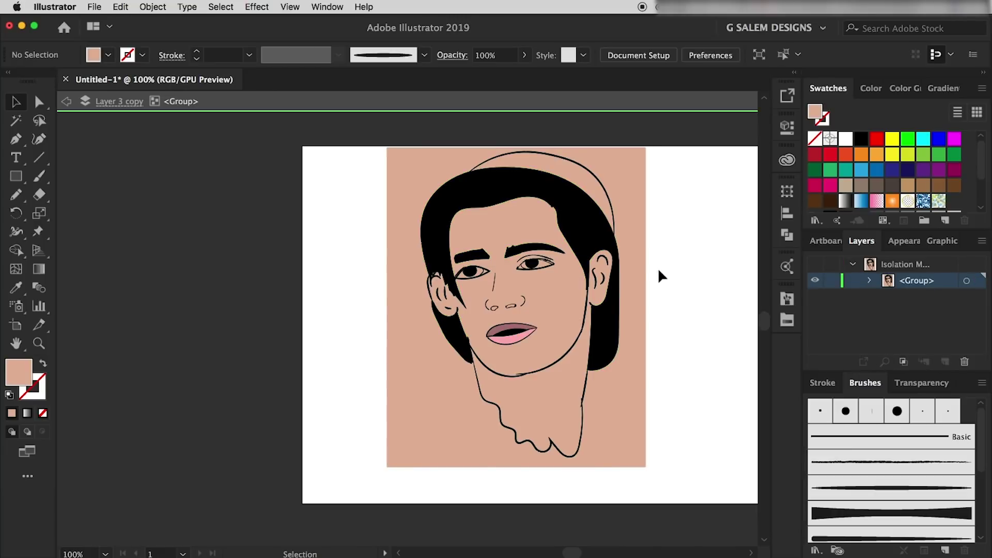
{"action": "left_click", "coordinate": [630, 177]}
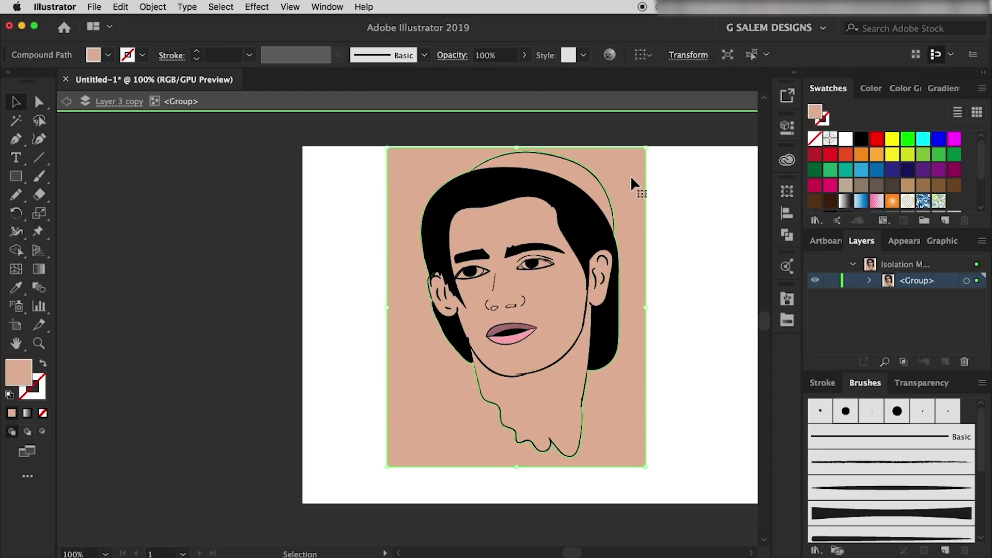
{"action": "key", "text": "Delete"}
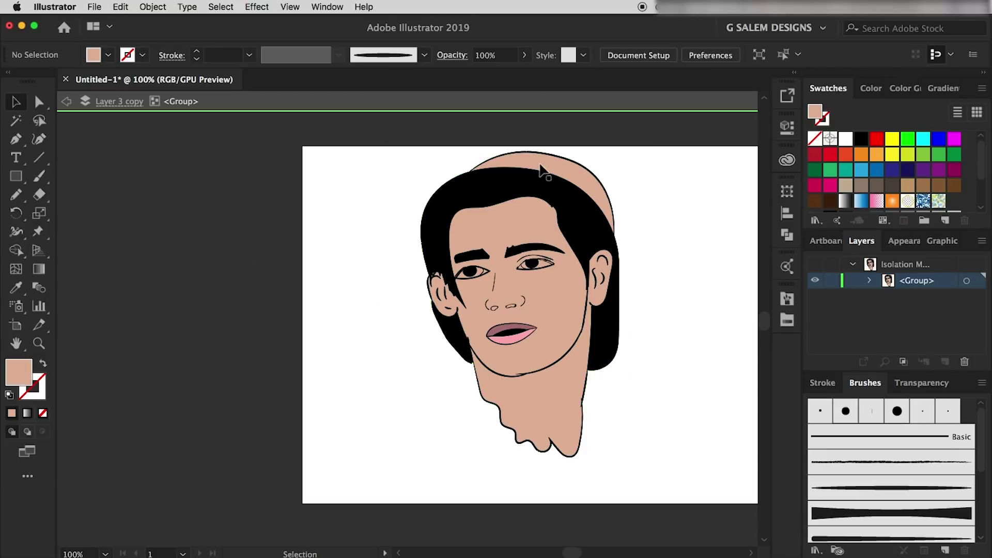
{"action": "double_click", "coordinate": [310, 240]}
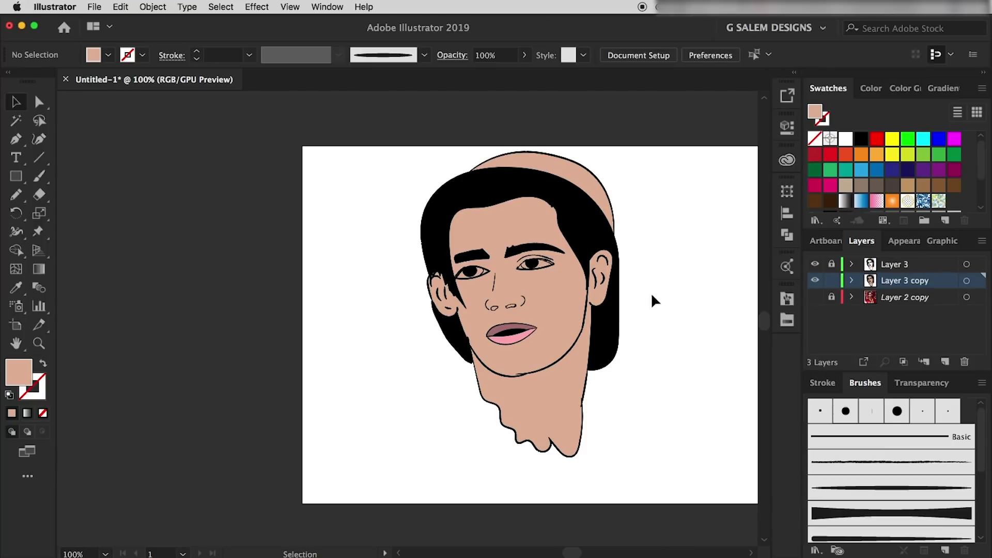
- Direct-select both eye whites and fill them white
{"action": "scroll", "coordinate": [537, 304], "scroll_direction": "up", "scroll_amount": 2}
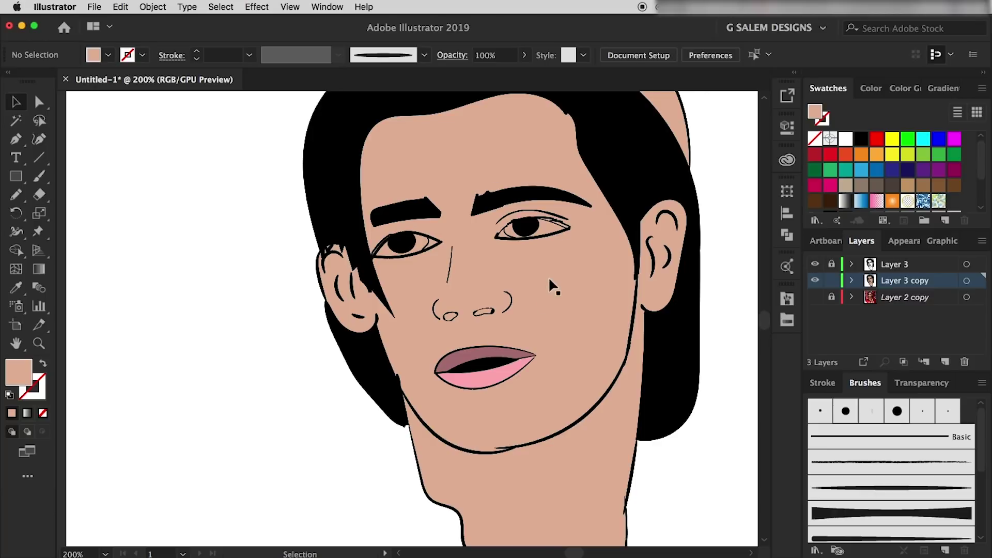
{"action": "scroll", "coordinate": [560, 330], "scroll_direction": "down", "scroll_amount": 3}
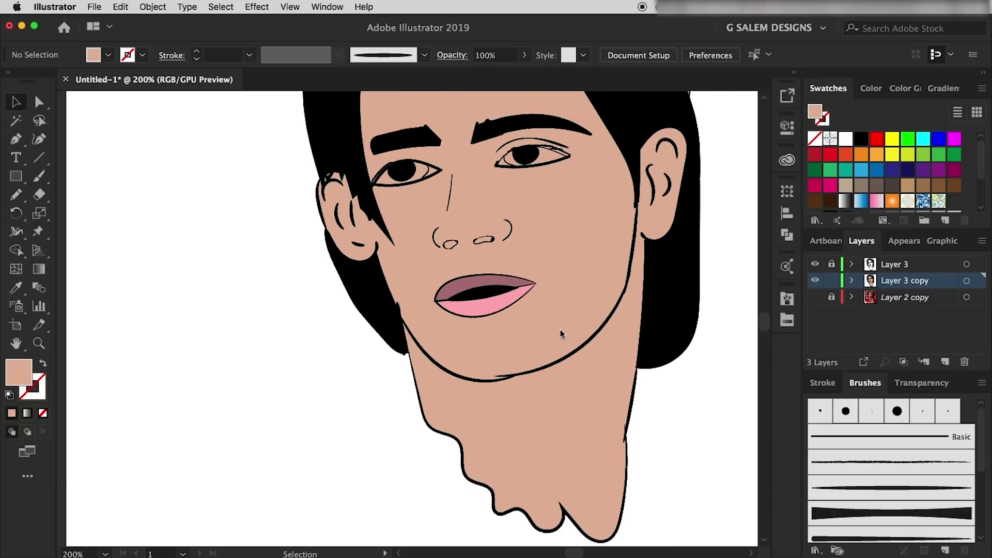
{"action": "scroll", "coordinate": [560, 330], "scroll_direction": "up", "scroll_amount": 1}
{"action": "scroll", "coordinate": [553, 226], "scroll_direction": "up", "scroll_amount": 1}
{"action": "key", "text": "a"}
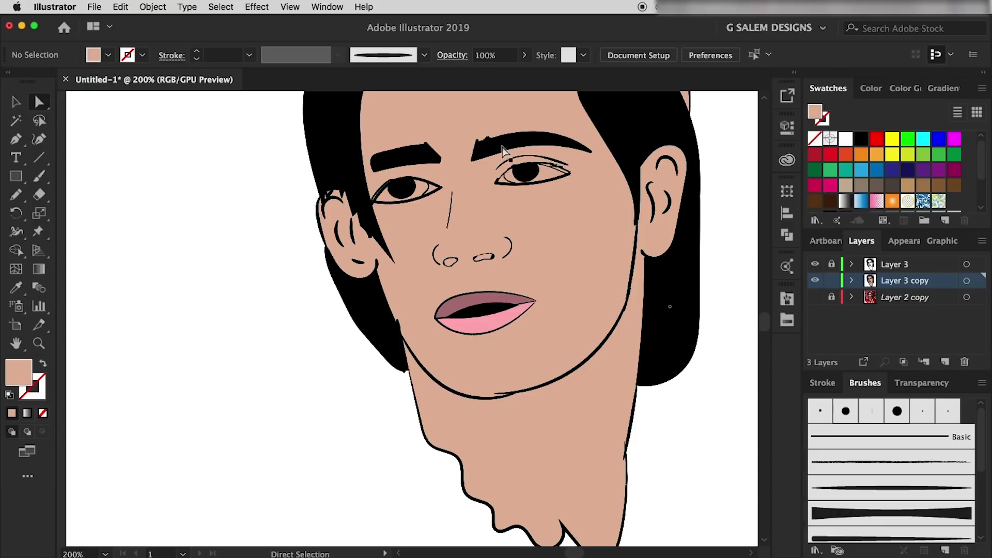
{"action": "left_click", "coordinate": [524, 183]}
{"action": "left_click", "coordinate": [416, 198], "text": "shift"}
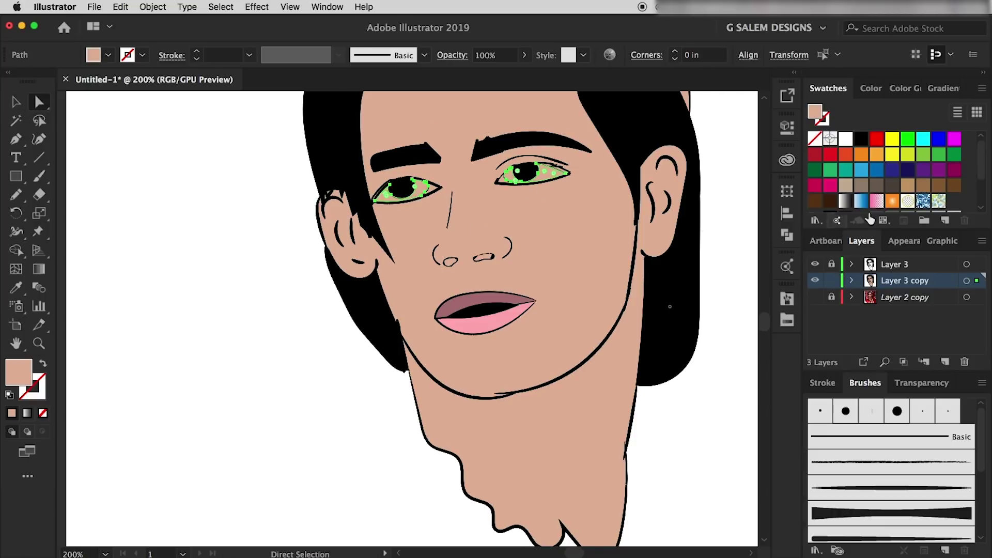
{"action": "left_click", "coordinate": [846, 139]}
{"action": "left_click", "coordinate": [729, 164]}
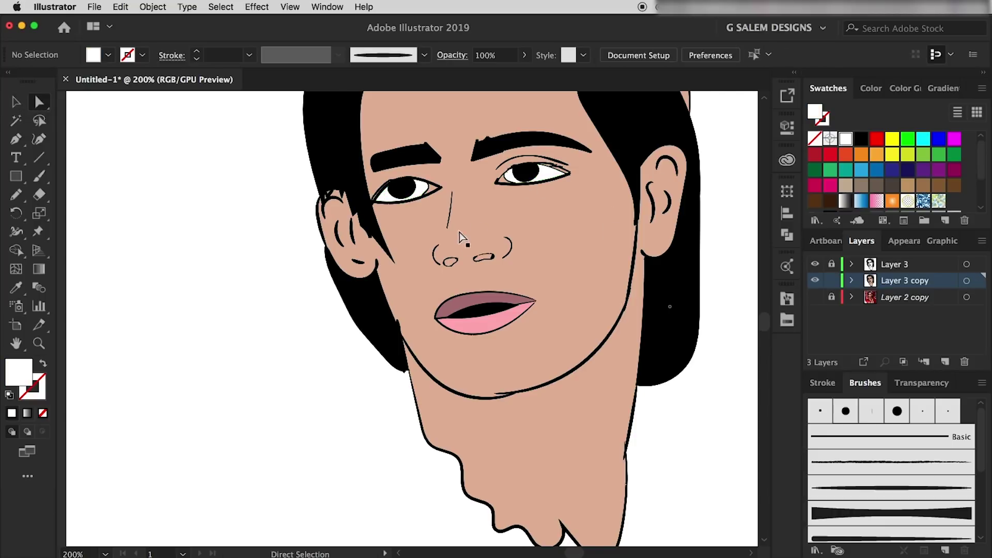
- Colour both inner eye-corner shapes with the lower lip's pink using the Eyedropper
{"action": "left_click", "coordinate": [503, 181]}
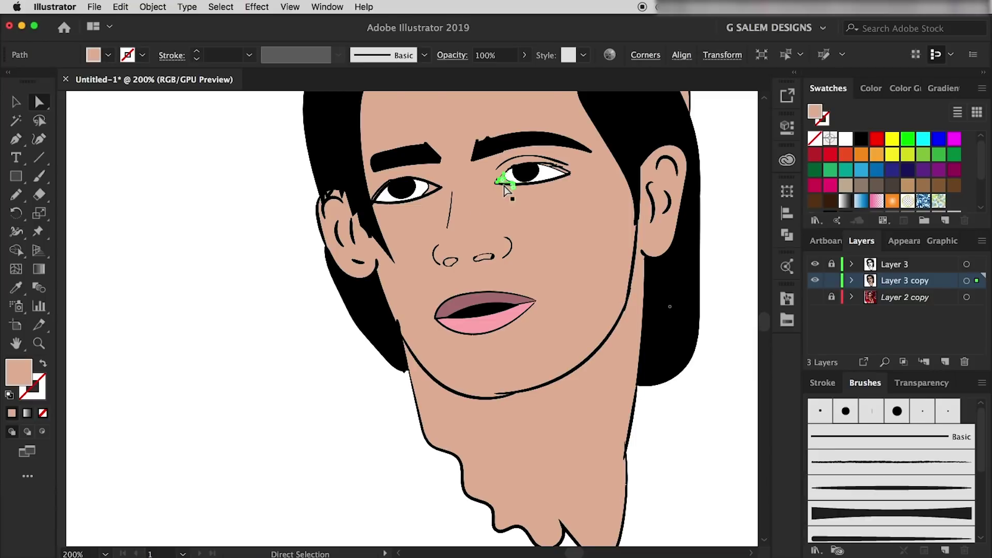
{"action": "left_click", "coordinate": [431, 193], "text": "shift"}
{"action": "scroll", "coordinate": [427, 191], "scroll_direction": "up", "scroll_amount": 2}
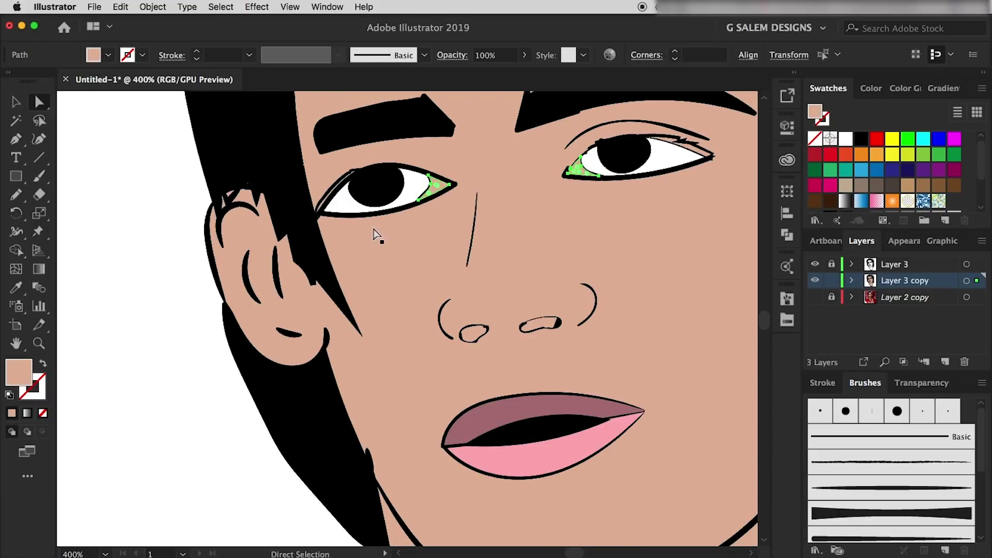
{"action": "scroll", "coordinate": [885, 179], "scroll_direction": "down", "scroll_amount": 3}
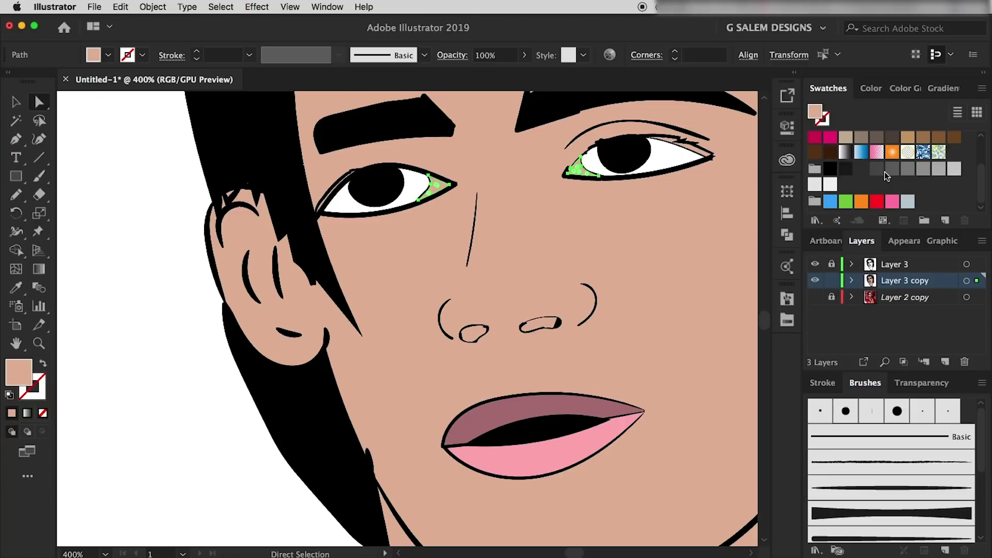
{"action": "left_click", "coordinate": [787, 321]}
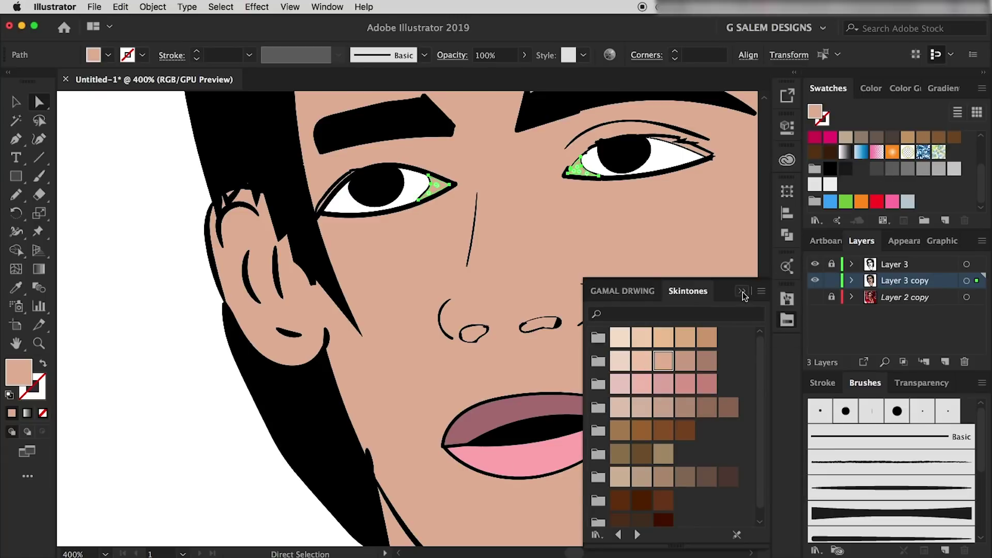
{"action": "left_click", "coordinate": [742, 291]}
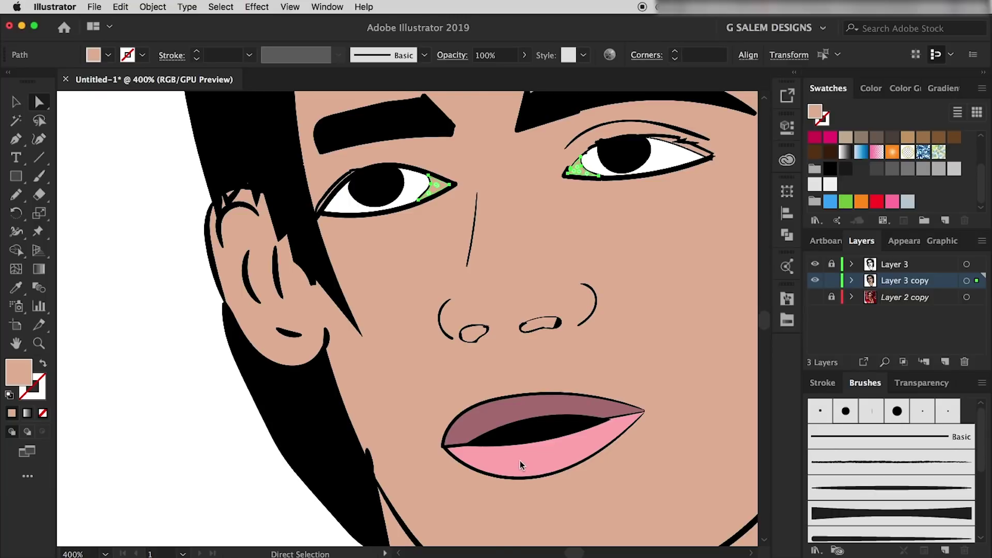
{"action": "key", "text": "i"}
{"action": "left_click", "coordinate": [541, 459]}
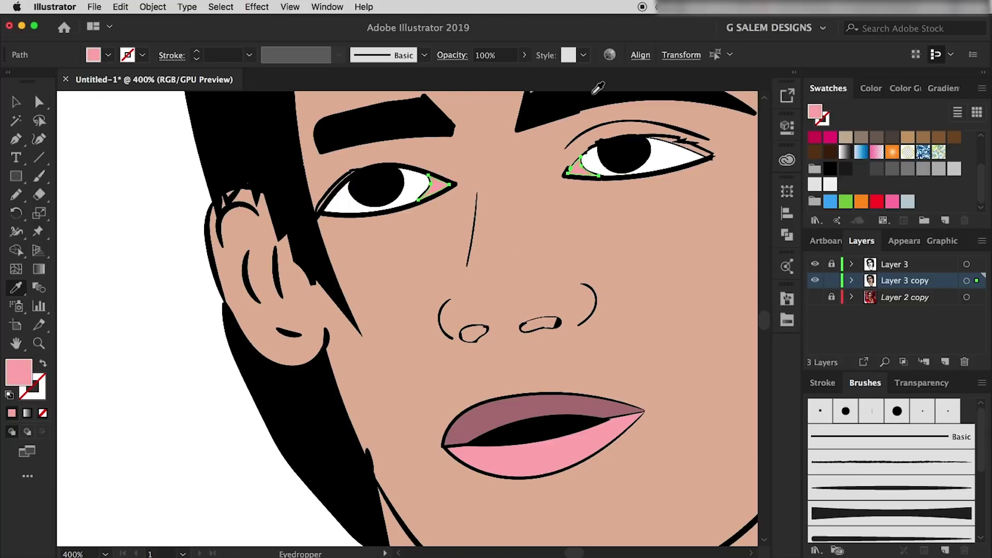
{"action": "left_click", "coordinate": [517, 408]}
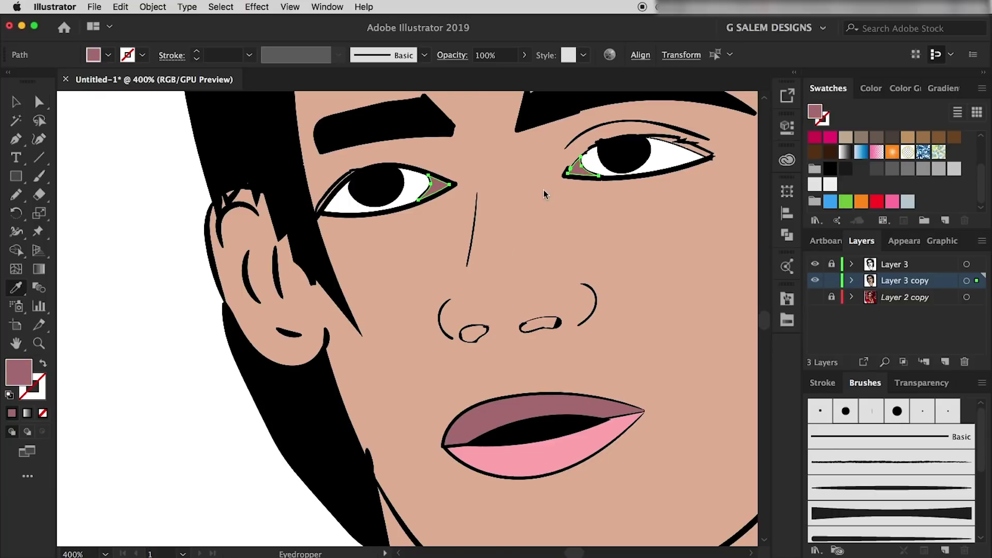
{"action": "left_click", "coordinate": [537, 456]}
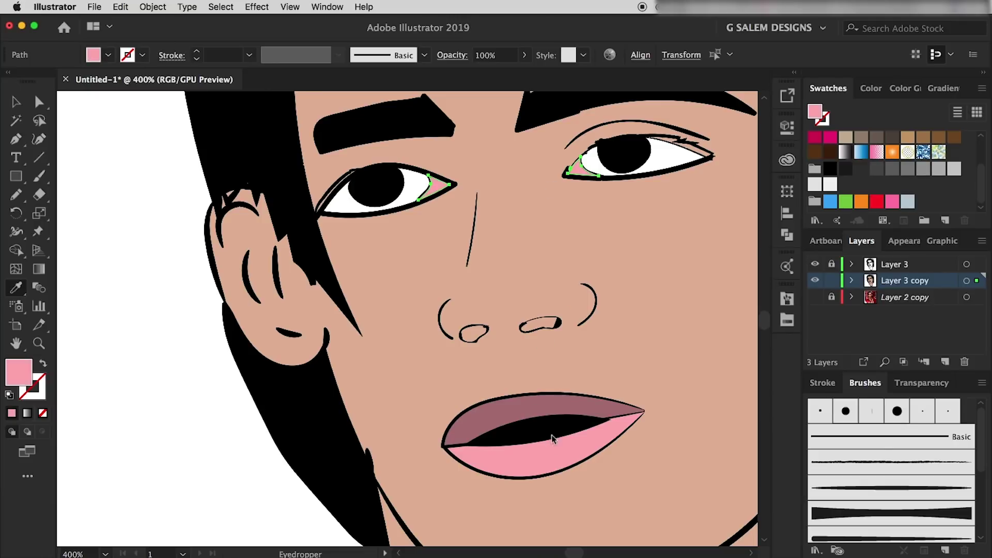
{"action": "key", "text": "v"}
{"action": "scroll", "coordinate": [590, 210], "scroll_direction": "down", "scroll_amount": 3}
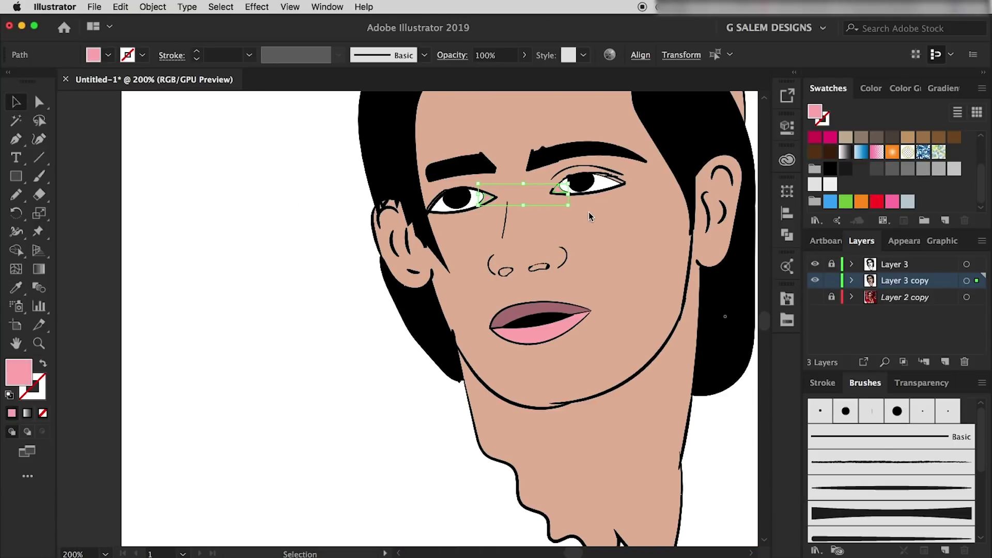
- Zoom in on the nostrils and isolate the line-art group for editing
{"action": "key", "text": "a"}
{"action": "key", "text": "ctrl+shift+a"}
{"action": "scroll", "coordinate": [509, 338], "scroll_direction": "up", "scroll_amount": 2}
{"action": "scroll", "coordinate": [501, 342], "scroll_direction": "up", "scroll_amount": 3}
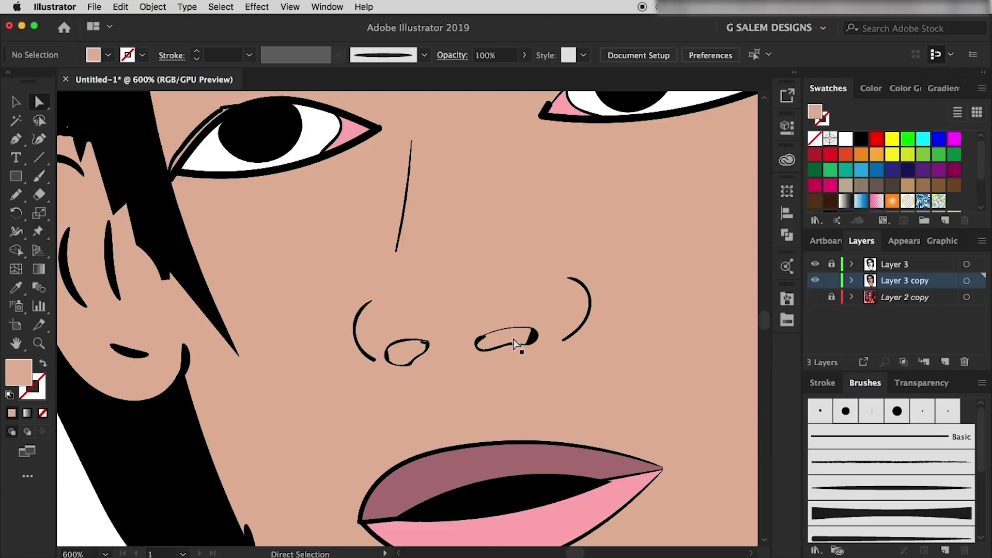
{"action": "left_click", "coordinate": [510, 340]}
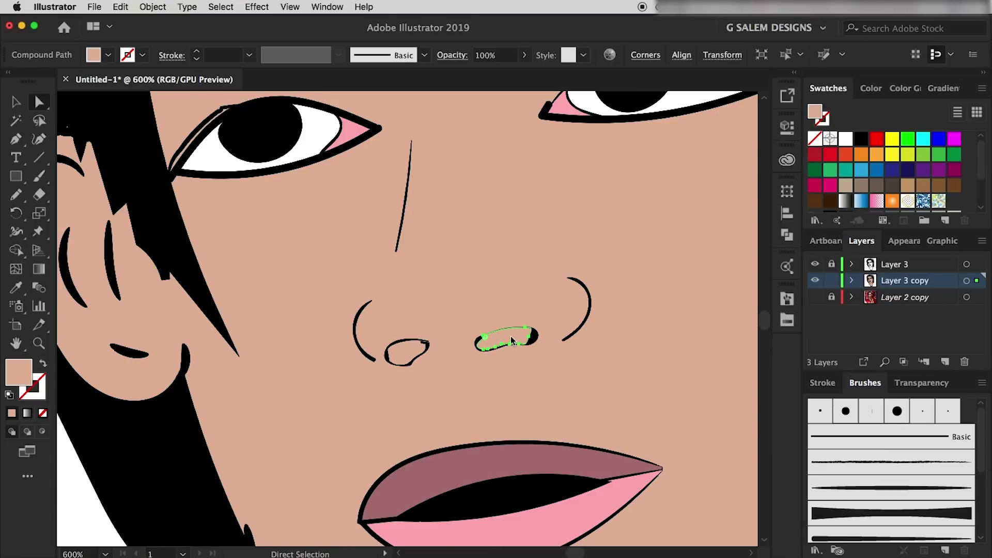
{"action": "left_click", "coordinate": [408, 353]}
{"action": "double_click", "coordinate": [433, 365]}
{"action": "key", "text": "ctrl+plus"}
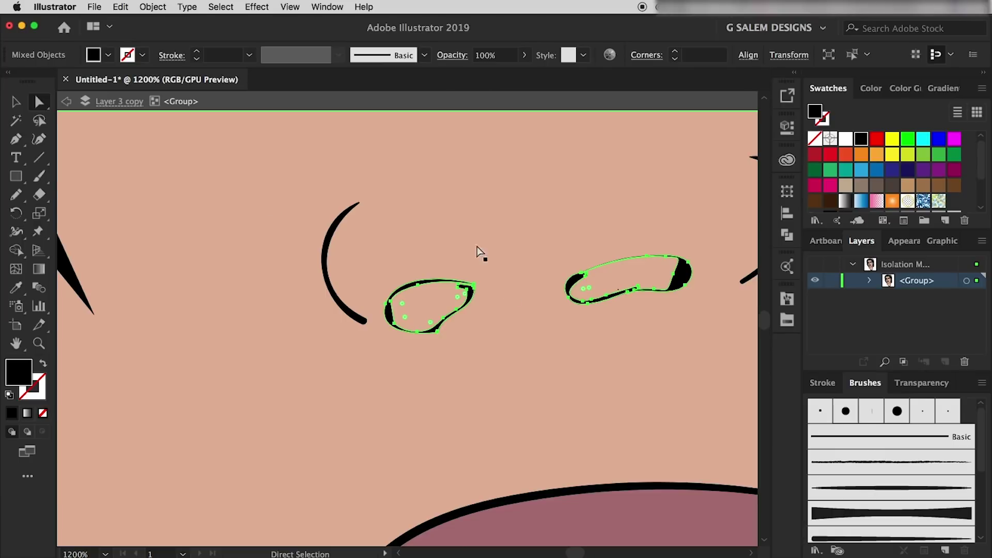
- Fill the right and left nostrils solid black with Shape Builder, then exit isolation mode
{"action": "left_click", "coordinate": [17, 250]}
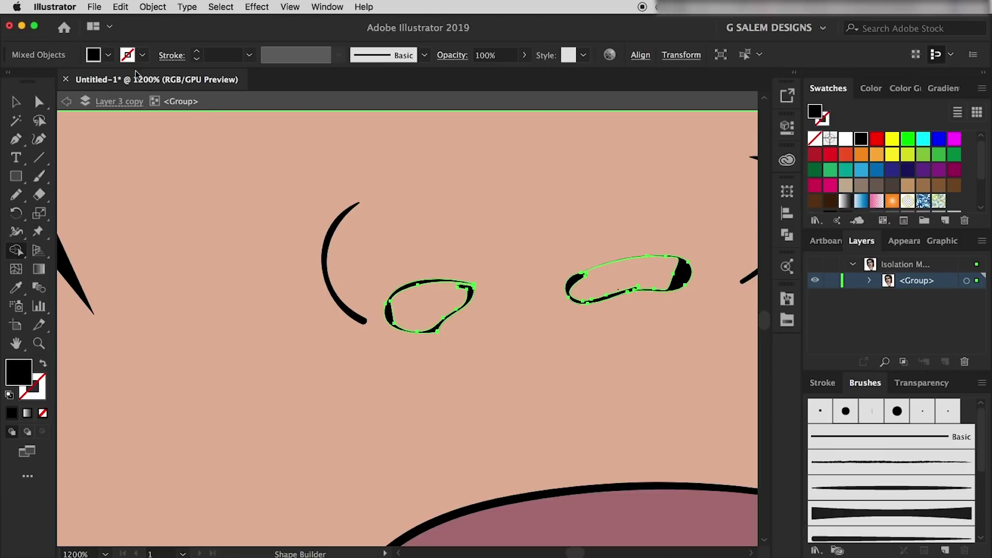
{"action": "left_click", "coordinate": [603, 283]}
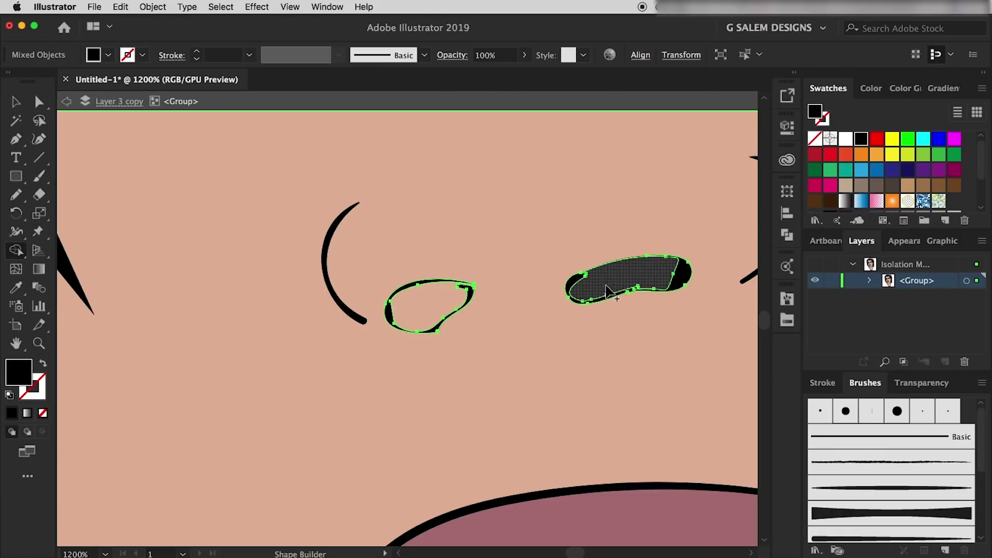
{"action": "left_click", "coordinate": [432, 301]}
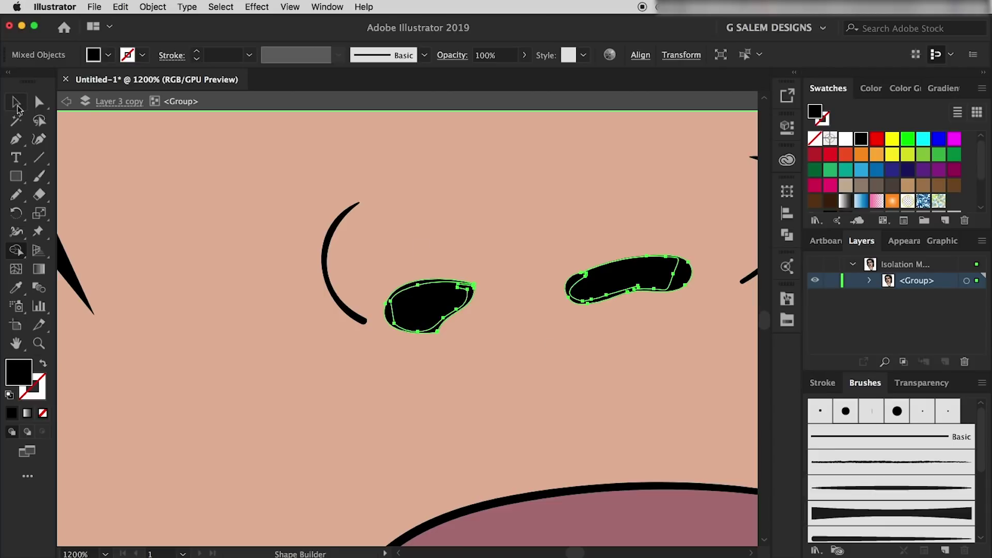
{"action": "left_click", "coordinate": [16, 102]}
{"action": "scroll", "coordinate": [303, 337], "scroll_direction": "down", "scroll_amount": 3}
{"action": "left_click", "coordinate": [113, 404]}
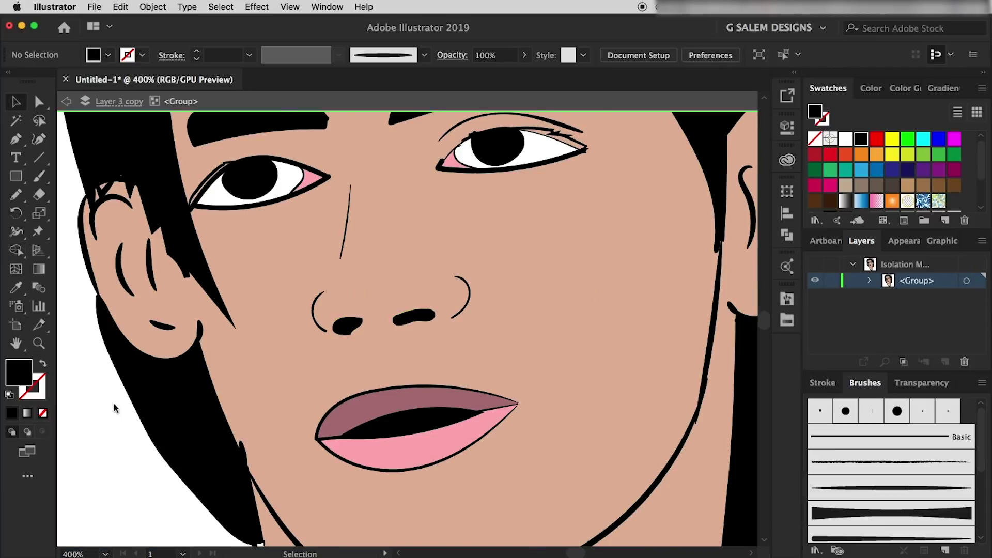
{"action": "key", "text": "Escape"}
{"action": "scroll", "coordinate": [312, 397], "scroll_direction": "down", "scroll_amount": 3}
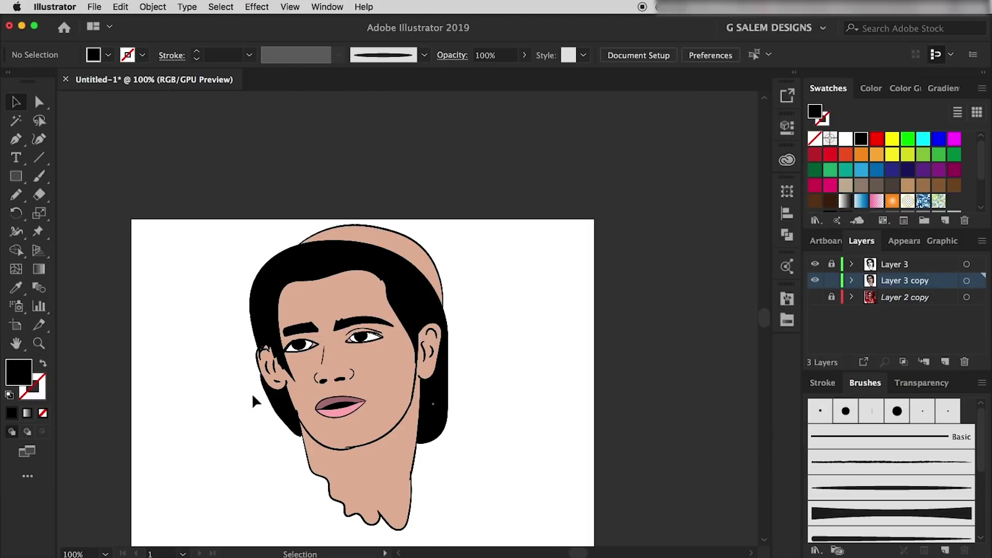
{"action": "scroll", "coordinate": [252, 392], "scroll_direction": "up", "scroll_amount": 3}
{"action": "scroll", "coordinate": [531, 370], "scroll_direction": "down", "scroll_amount": 1}
{"action": "scroll", "coordinate": [524, 364], "scroll_direction": "down", "scroll_amount": 2}
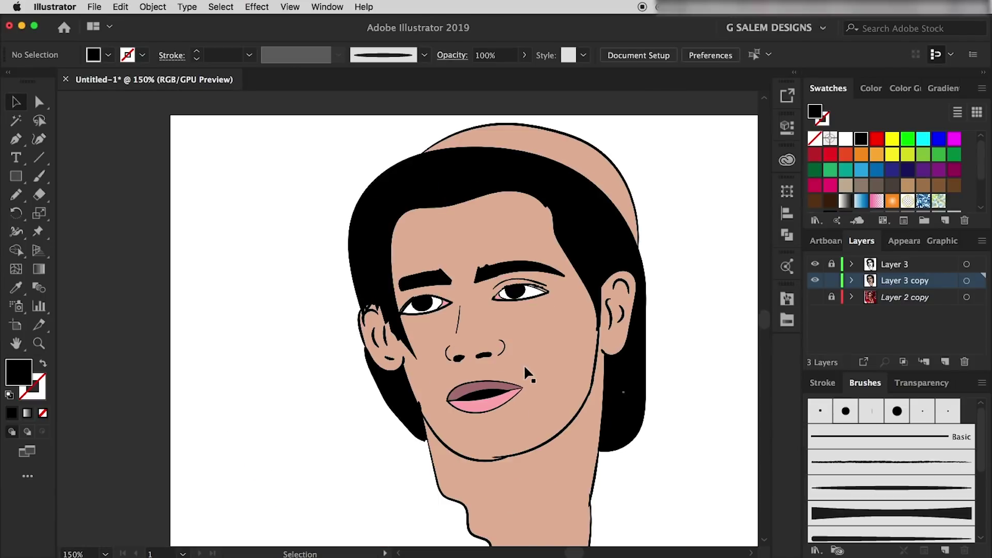
{"action": "scroll", "coordinate": [452, 394], "scroll_direction": "up", "scroll_amount": 2}
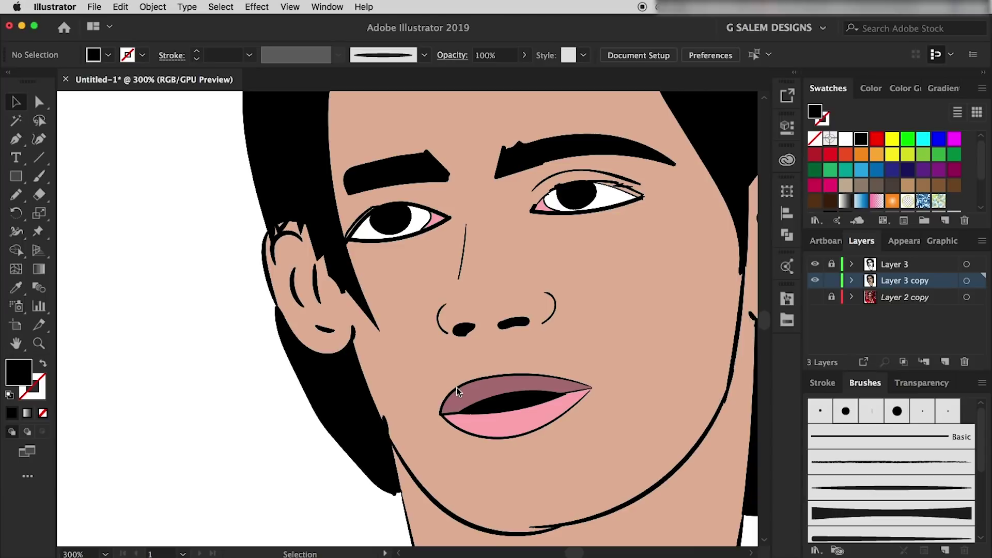
- Select the skin compound path and add a new empty layer
{"action": "key", "text": "a"}
{"action": "scroll", "coordinate": [456, 388], "scroll_direction": "up", "scroll_amount": 2}
{"action": "left_click", "coordinate": [458, 350]}
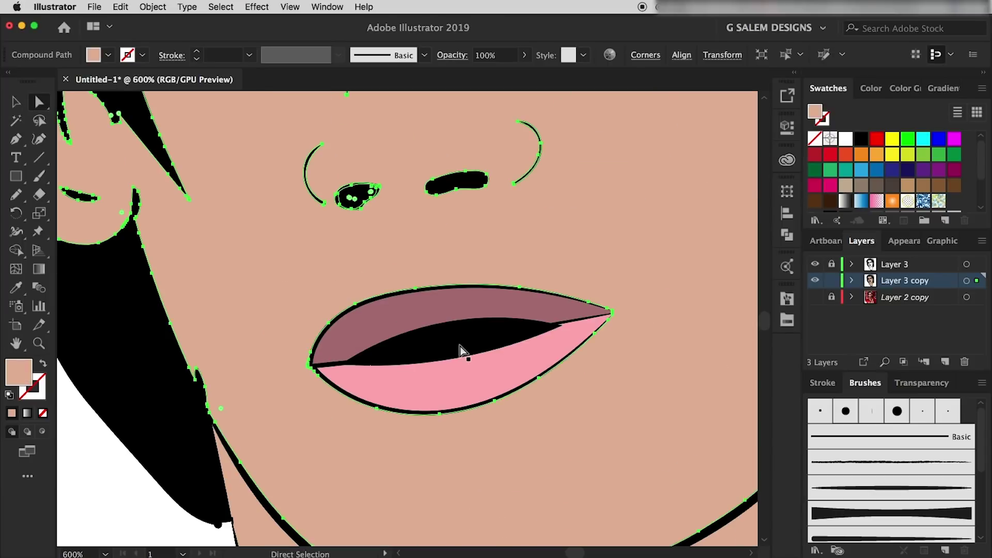
{"action": "scroll", "coordinate": [459, 350], "scroll_direction": "up", "scroll_amount": 2}
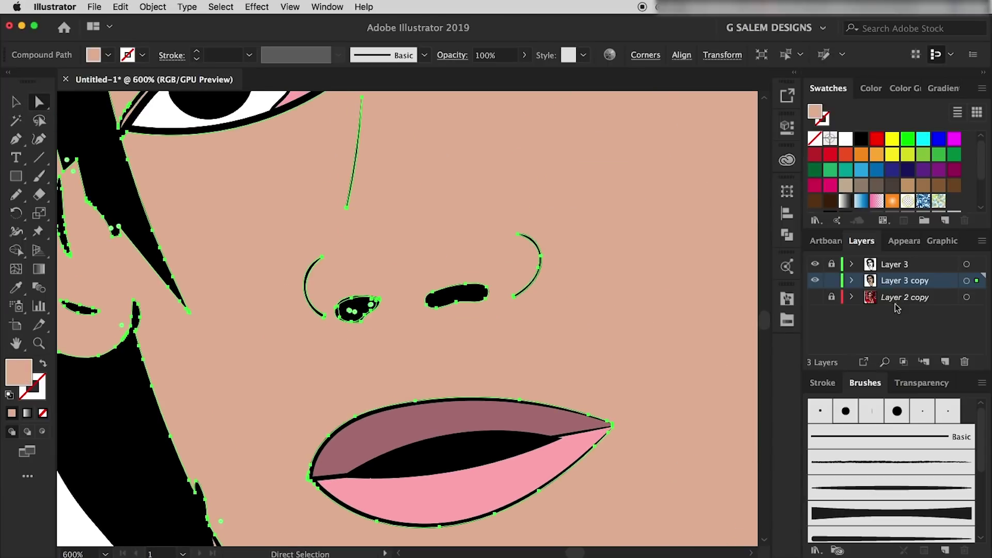
{"action": "left_click", "coordinate": [945, 361]}
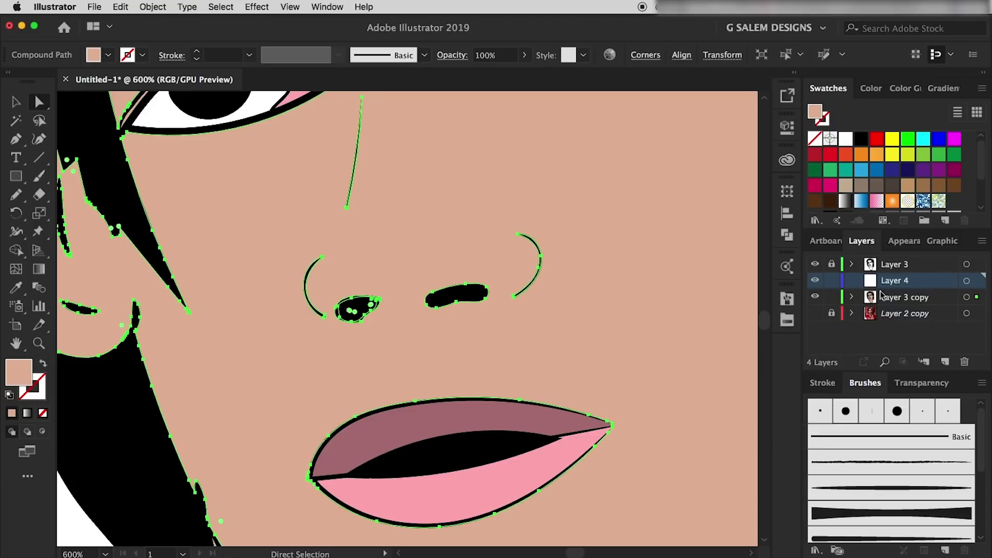
{"action": "key", "text": "alt"}
{"action": "scroll", "coordinate": [357, 416], "scroll_direction": "down", "scroll_amount": 2}
{"action": "scroll", "coordinate": [357, 415], "scroll_direction": "up", "scroll_amount": 3}
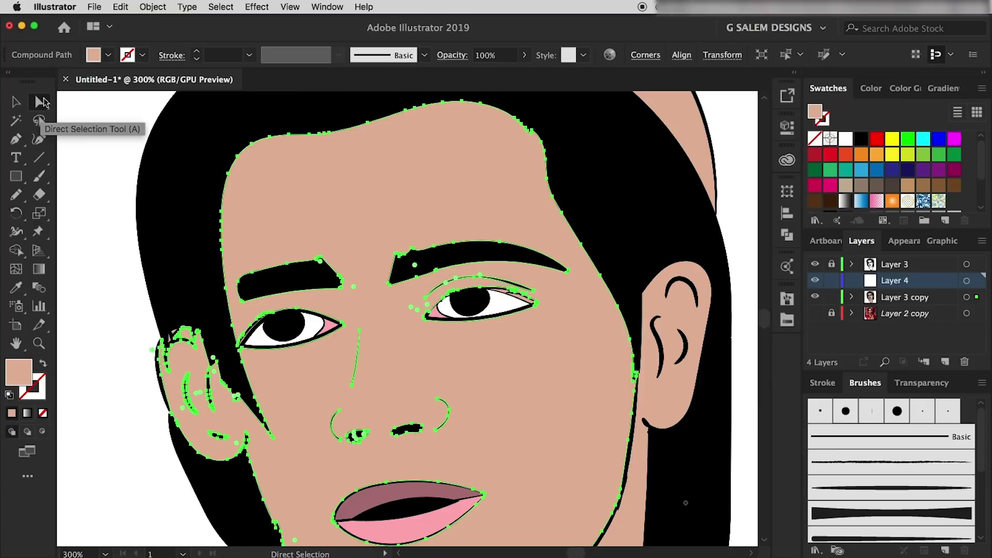
- Take the Paintbrush with nothing selected and pick a colour from the Skintones swatch library
{"action": "left_click", "coordinate": [41, 177]}
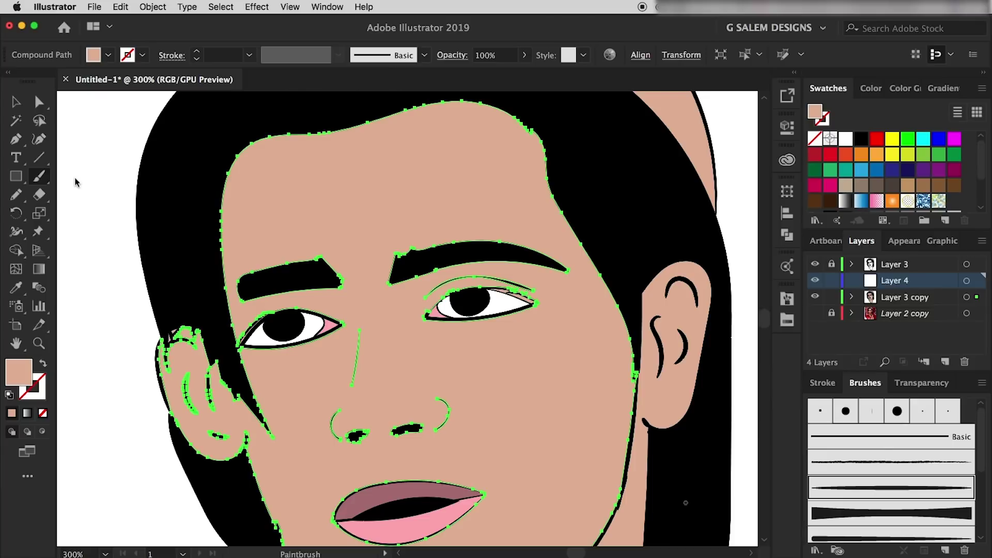
{"action": "left_click", "coordinate": [76, 182]}
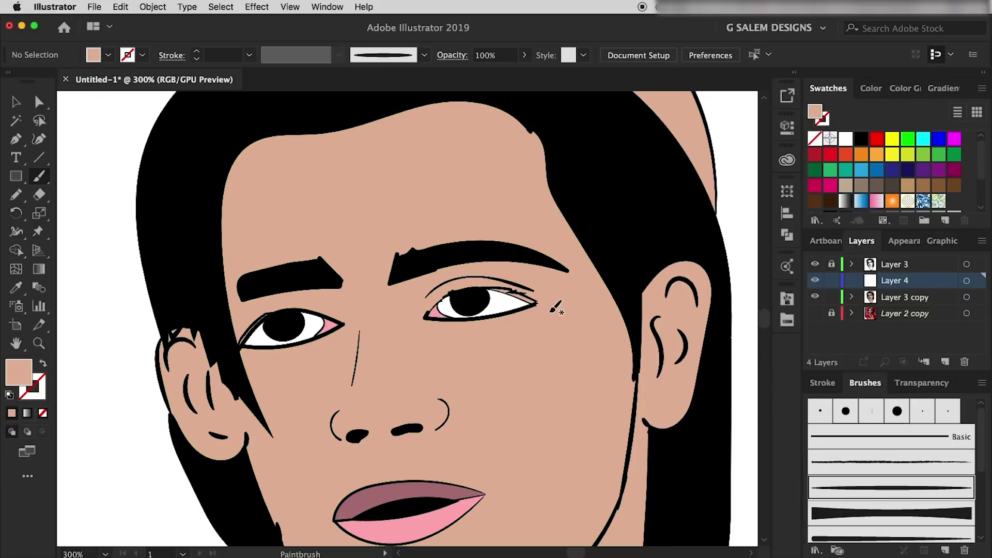
{"action": "left_click", "coordinate": [786, 321]}
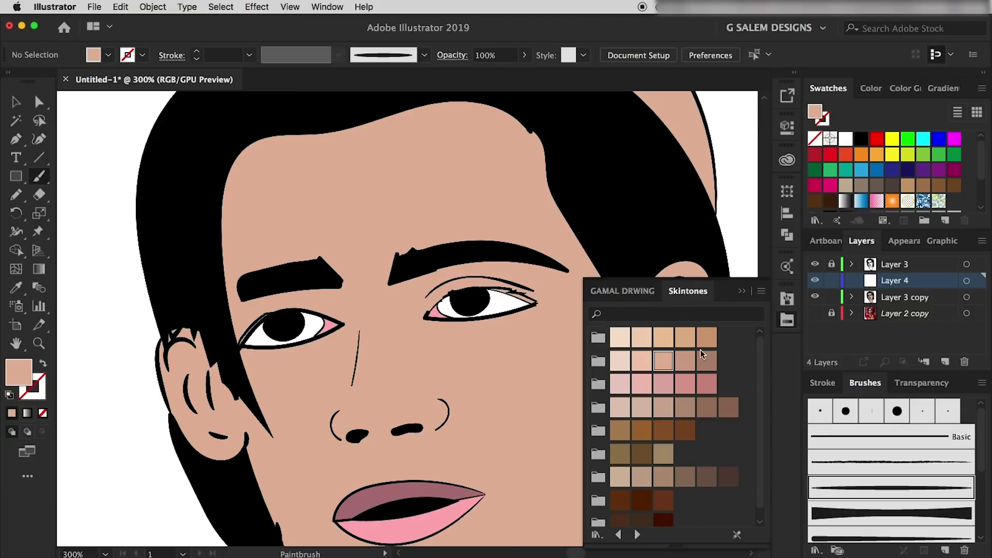
{"action": "left_click", "coordinate": [716, 365]}
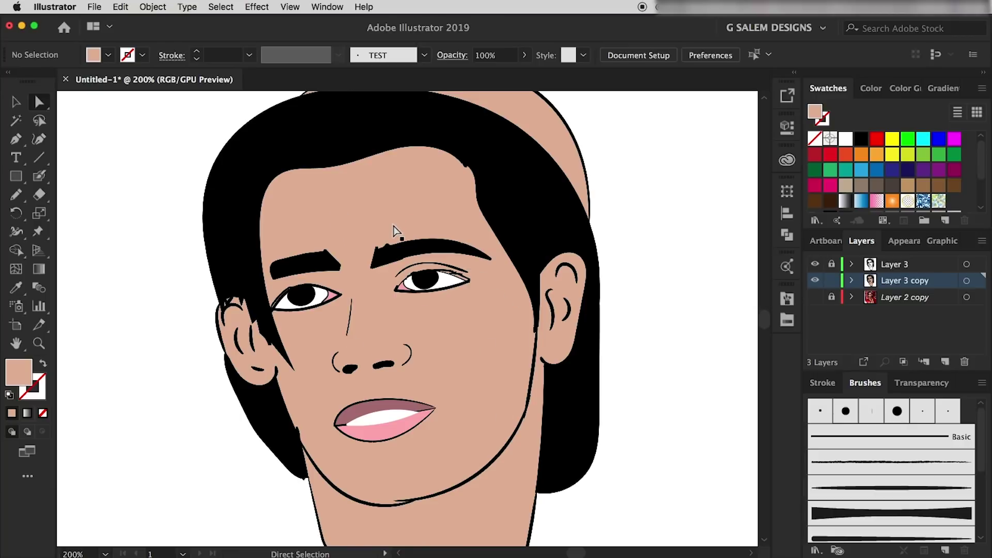
- Recolour the face, ears and neck skin shapes with a darker Skintones swatch, then deselect
{"action": "scroll", "coordinate": [449, 306], "scroll_direction": "down", "scroll_amount": 1}
{"action": "scroll", "coordinate": [448, 306], "scroll_direction": "down", "scroll_amount": 4}
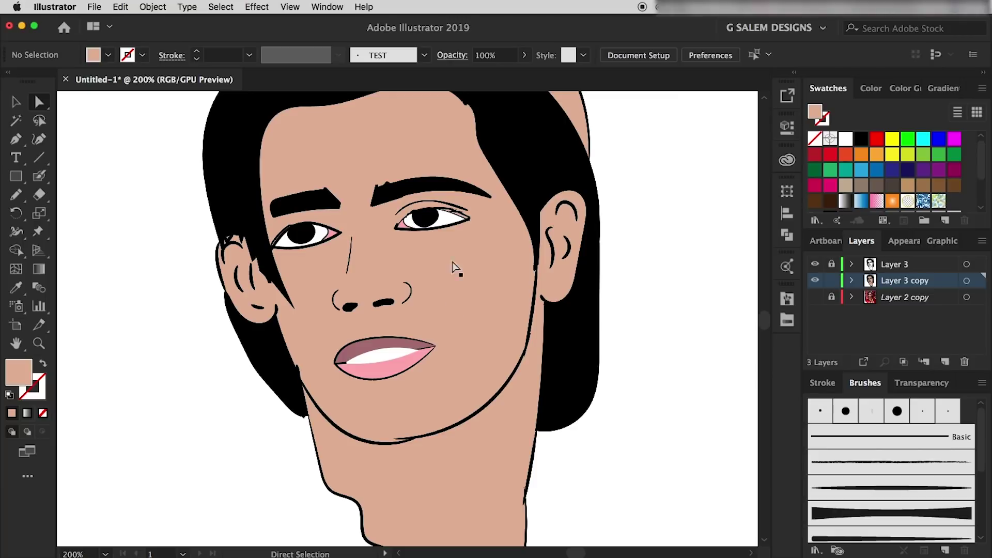
{"action": "left_click", "coordinate": [460, 306]}
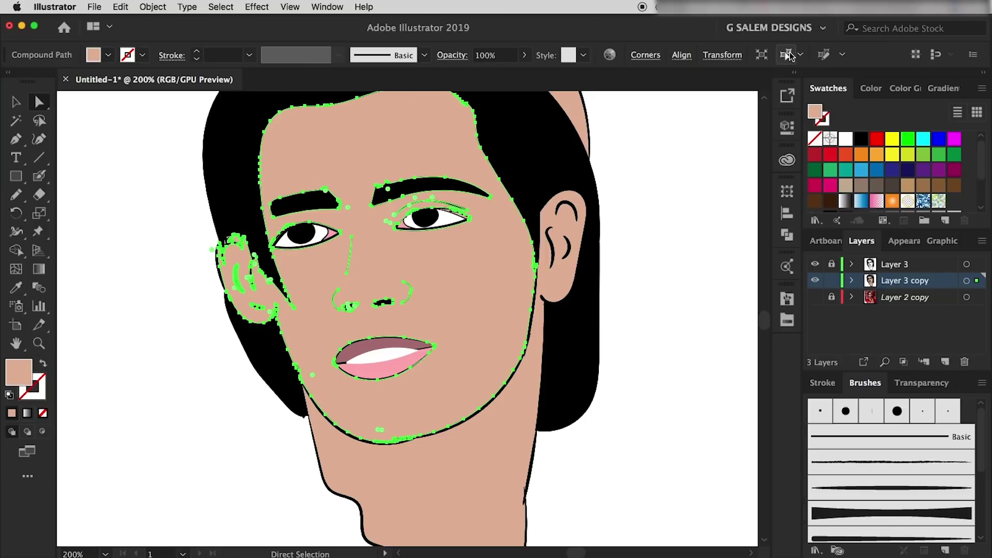
{"action": "left_click", "coordinate": [476, 271], "text": "shift"}
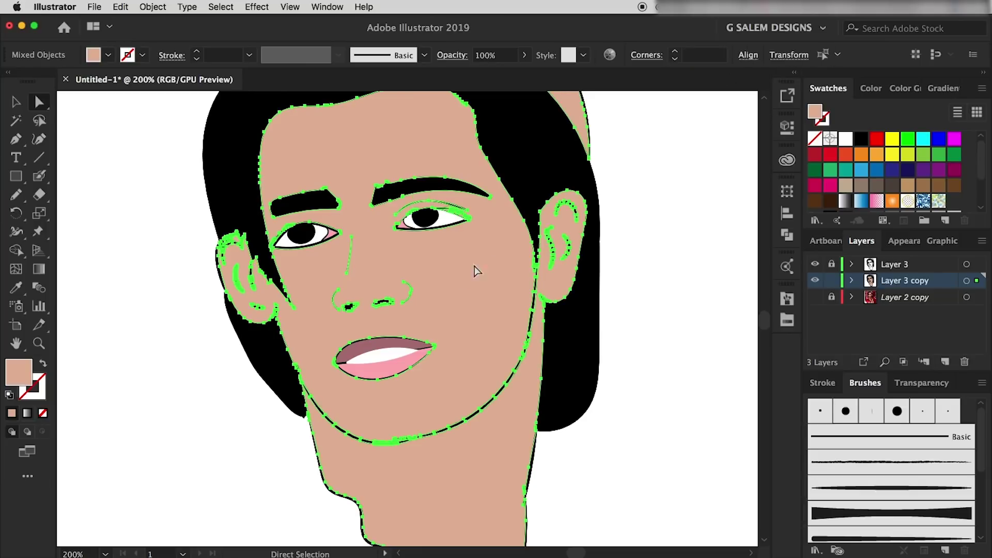
{"action": "left_click", "coordinate": [786, 321]}
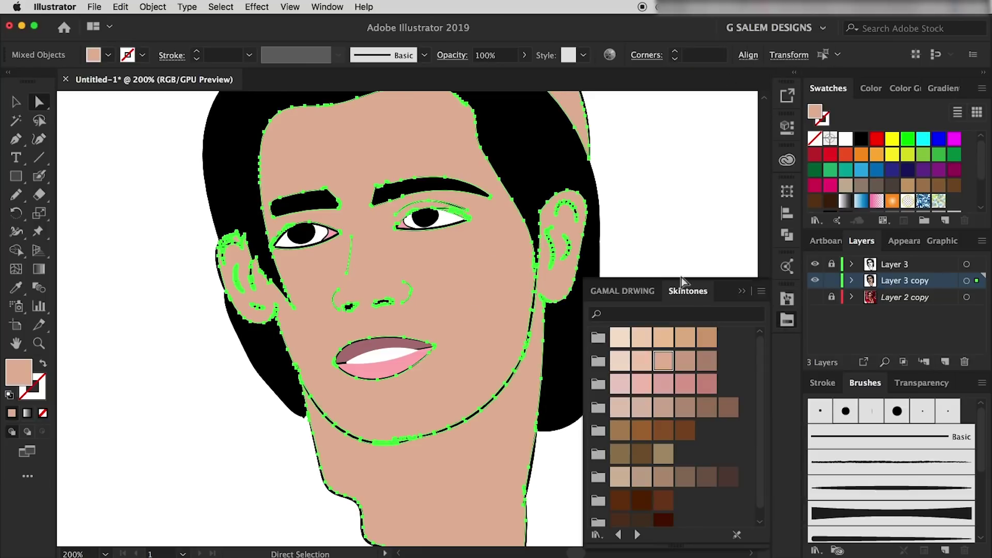
{"action": "left_click", "coordinate": [706, 368]}
{"action": "left_click", "coordinate": [696, 367]}
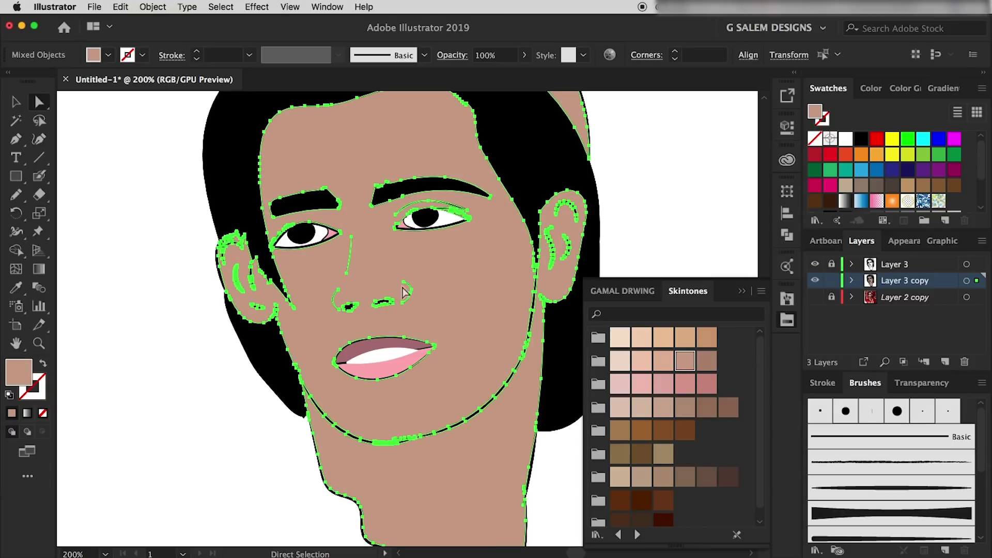
{"action": "left_click", "coordinate": [742, 292]}
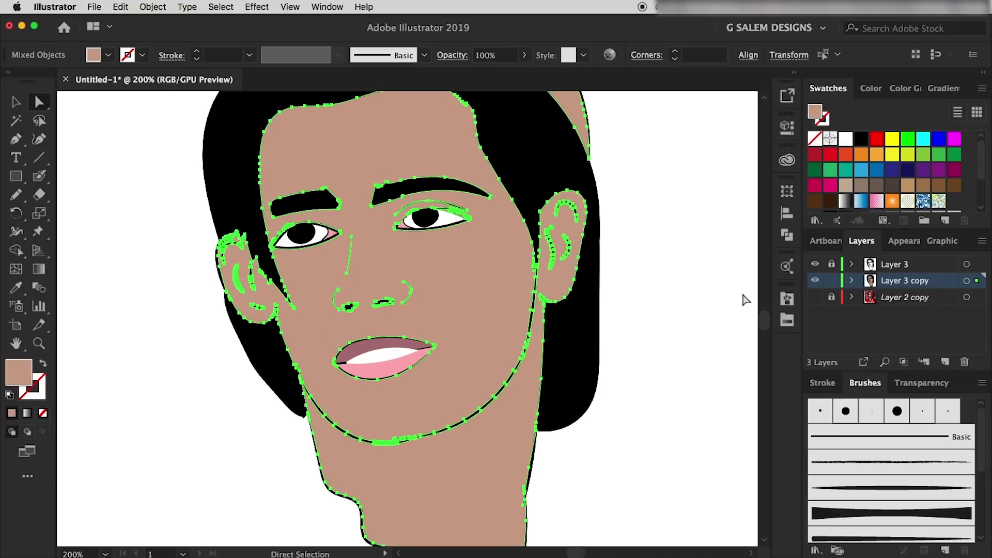
{"action": "left_click", "coordinate": [659, 351]}
{"action": "scroll", "coordinate": [453, 339], "scroll_direction": "up", "scroll_amount": 3}
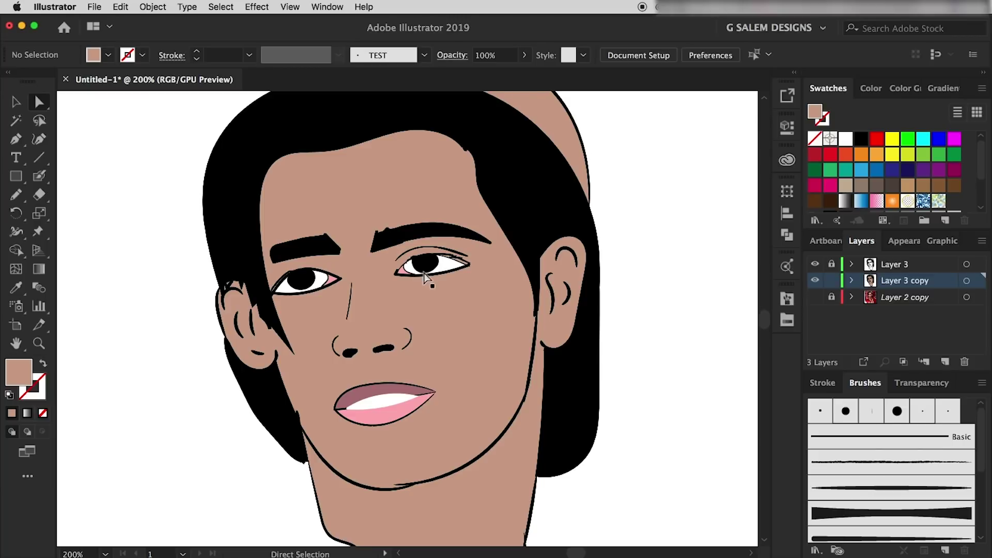
- Draw a small white-filled ellipse on the right eye's pupil
{"action": "scroll", "coordinate": [419, 267], "scroll_direction": "up", "scroll_amount": 2}
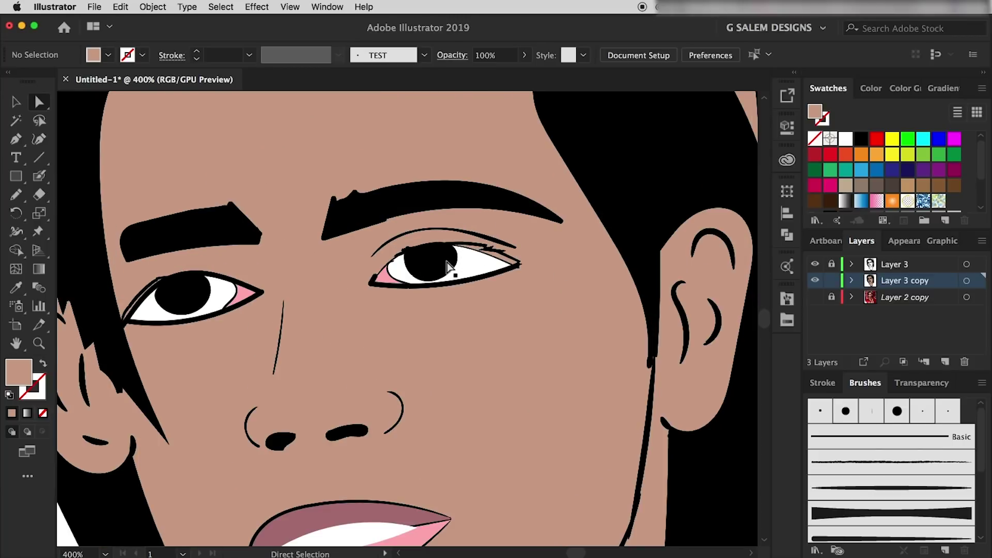
{"action": "left_click_drag", "start_coordinate": [16, 176], "coordinate": [70, 216]}
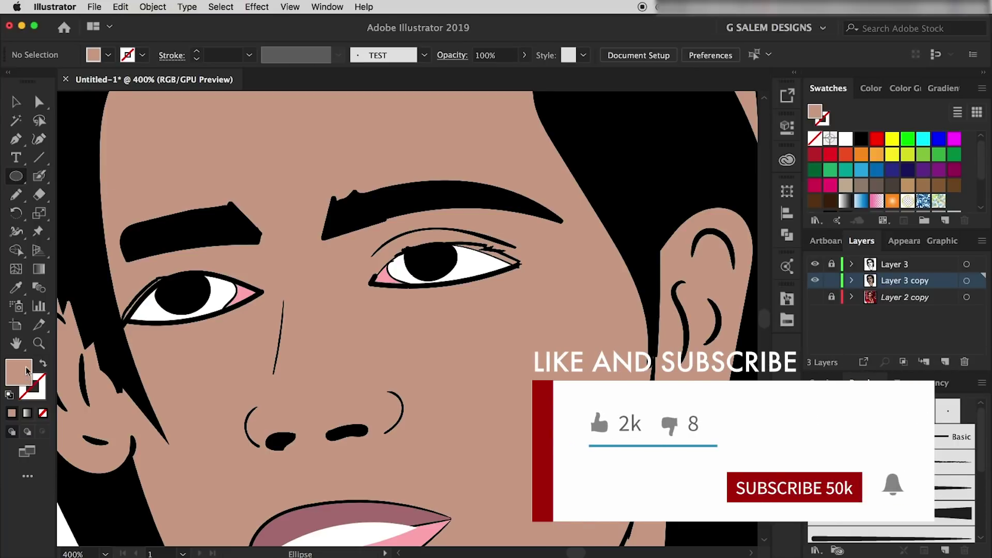
{"action": "left_click", "coordinate": [108, 55]}
{"action": "left_click", "coordinate": [32, 82]}
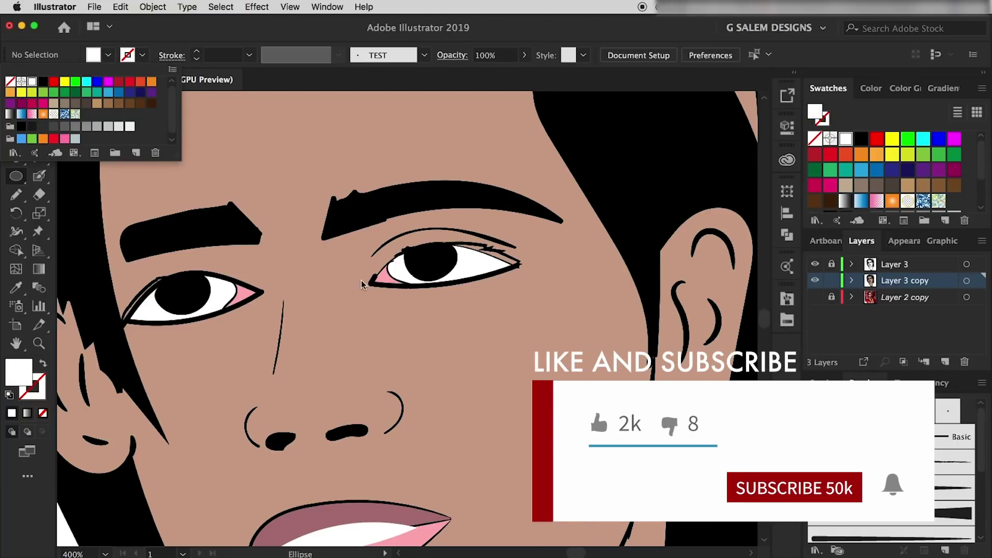
{"action": "left_click", "coordinate": [425, 259]}
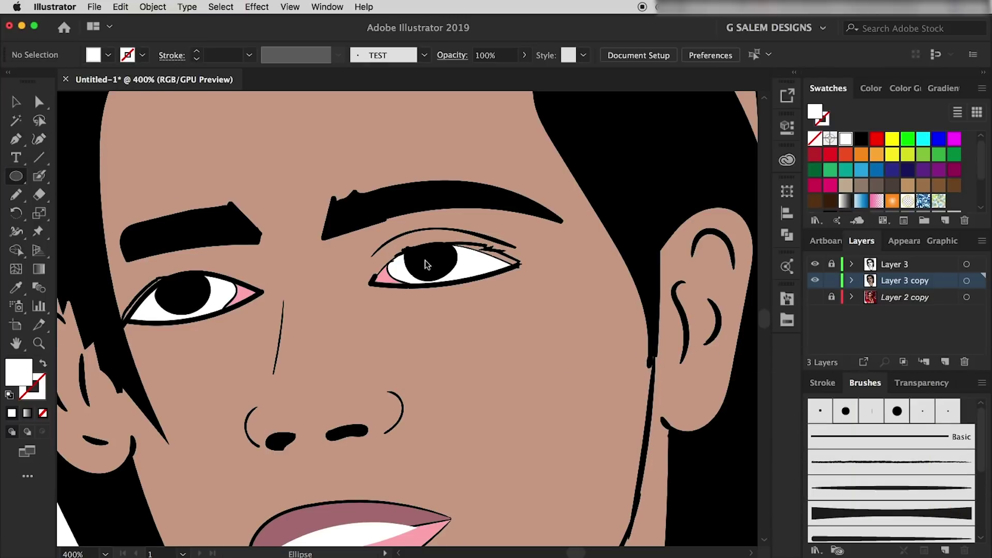
{"action": "left_click_drag", "start_coordinate": [425, 259], "coordinate": [431, 265]}
- Lock Layer 3 copy, add a new top layer, and redraw the small white pupil highlight
{"action": "left_click", "coordinate": [931, 266]}
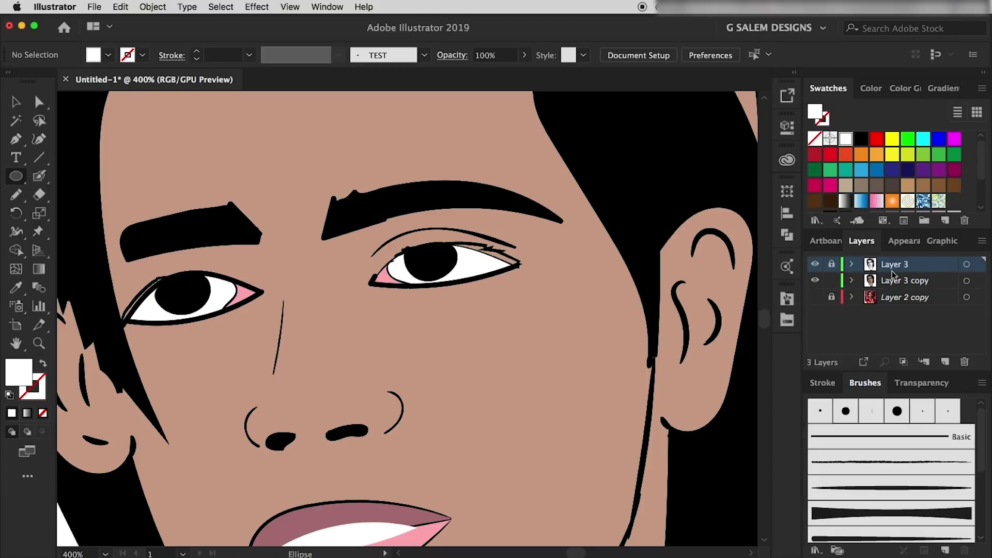
{"action": "left_click", "coordinate": [831, 280]}
{"action": "left_click", "coordinate": [815, 281]}
{"action": "left_click", "coordinate": [815, 280]}
{"action": "left_click", "coordinate": [815, 281]}
{"action": "left_click", "coordinate": [944, 363]}
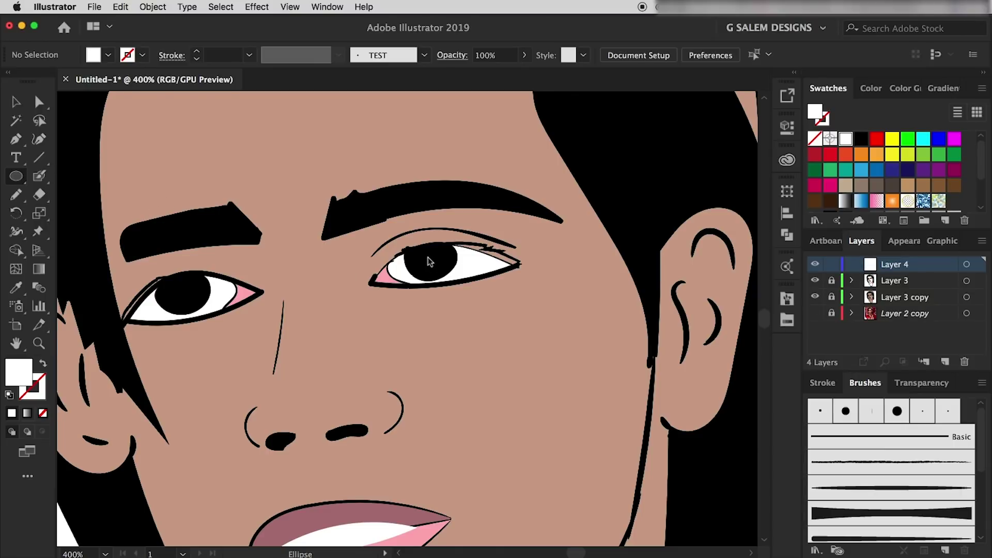
{"action": "left_click_drag", "start_coordinate": [430, 259], "coordinate": [435, 264]}
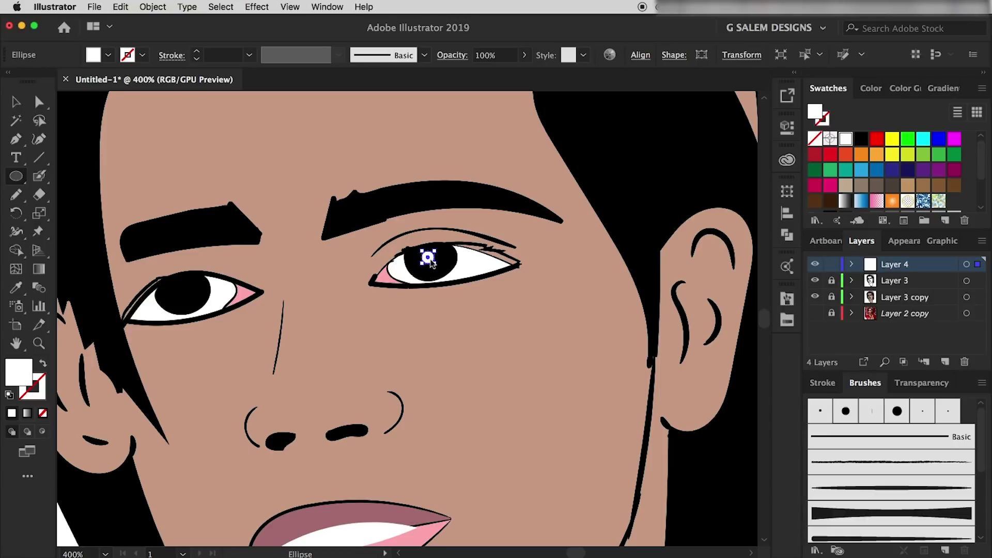
- Duplicate the white highlight circle to the left of the original on the right pupil
{"action": "left_click", "coordinate": [15, 102]}
{"action": "left_click", "coordinate": [522, 316]}
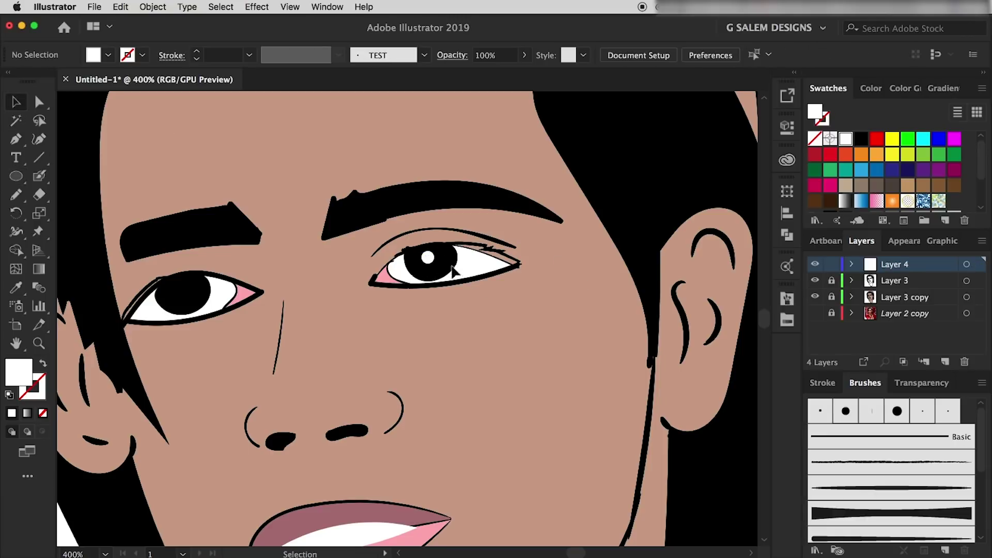
{"action": "scroll", "coordinate": [425, 257], "scroll_direction": "up", "scroll_amount": 5}
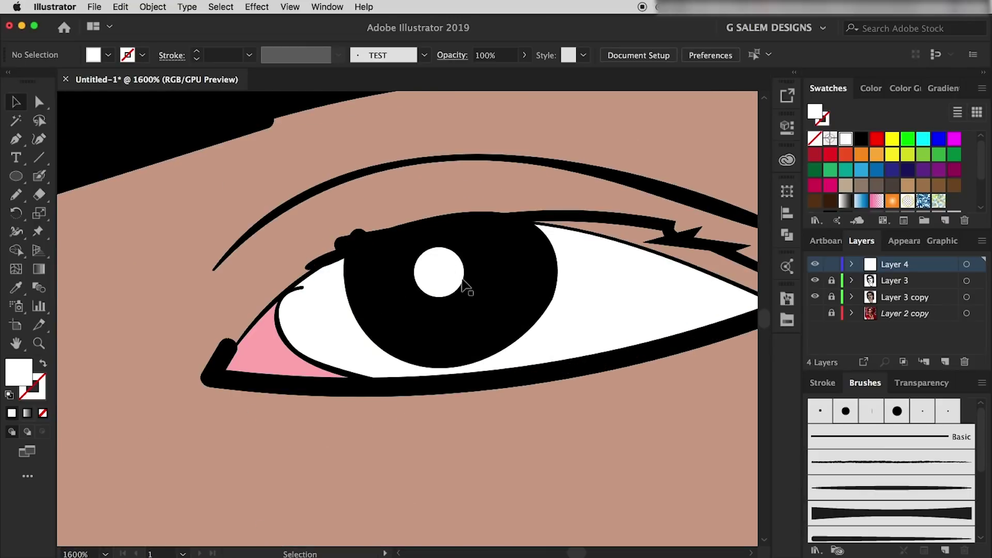
{"action": "mouse_move", "coordinate": [429, 272]}
{"action": "left_mouse_down"}
{"action": "mouse_move", "coordinate": [366, 268]}
{"action": "mouse_move", "coordinate": [384, 266]}
{"action": "left_mouse_up"}
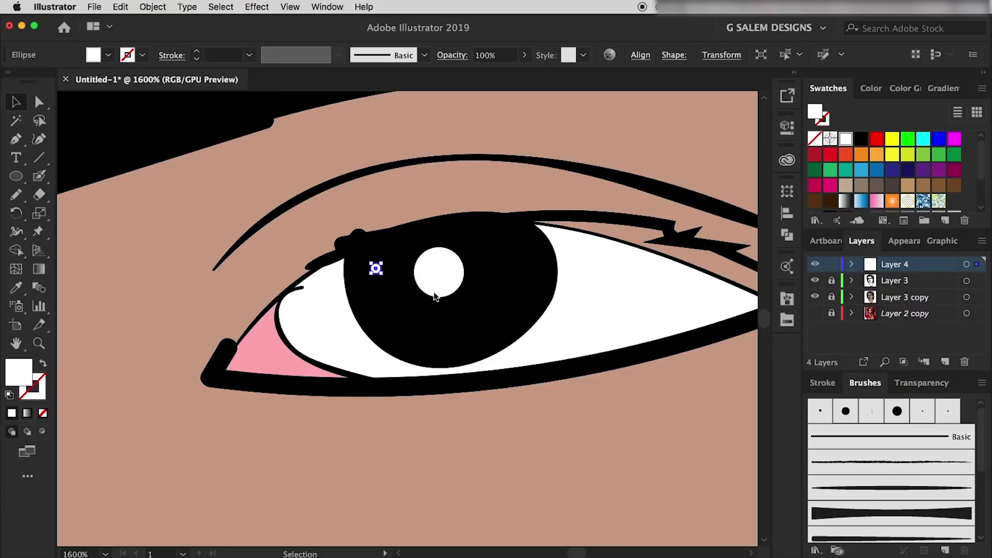
{"action": "scroll", "coordinate": [442, 281], "scroll_direction": "down", "scroll_amount": 1}
{"action": "left_click", "coordinate": [497, 399]}
- Shrink the main white highlight circle slightly, then make Layer 3 copy the active layer
{"action": "scroll", "coordinate": [498, 399], "scroll_direction": "down", "scroll_amount": 5}
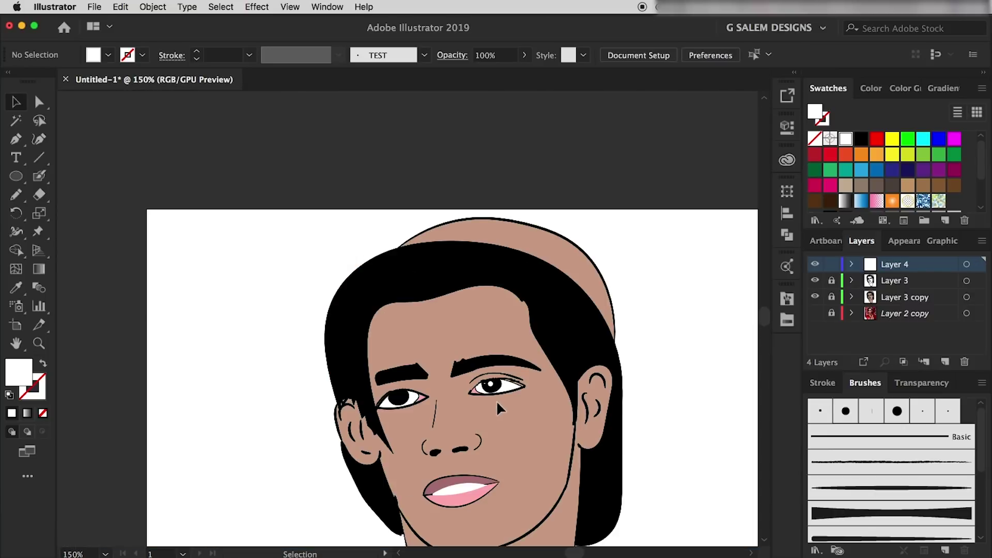
{"action": "scroll", "coordinate": [496, 401], "scroll_direction": "up", "scroll_amount": 3}
{"action": "scroll", "coordinate": [475, 327], "scroll_direction": "up", "scroll_amount": 2}
{"action": "left_click", "coordinate": [476, 325]}
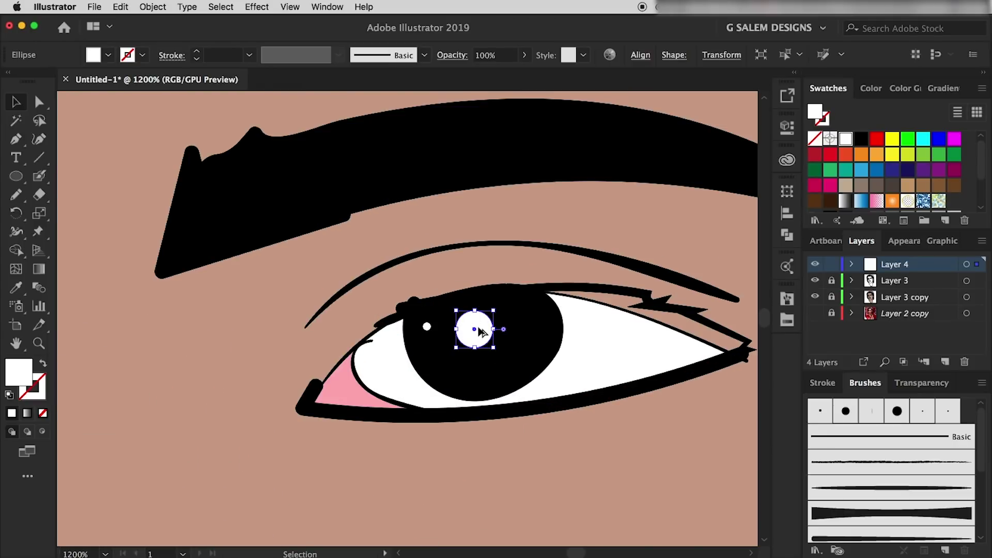
{"action": "scroll", "coordinate": [478, 330], "scroll_direction": "up", "scroll_amount": 4}
{"action": "left_click_drag", "start_coordinate": [531, 235], "coordinate": [522, 254]}
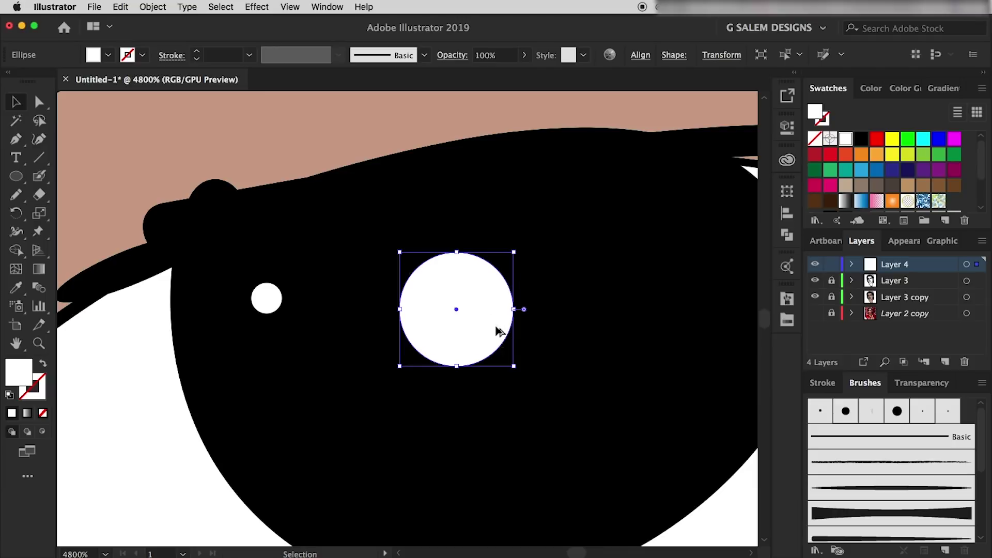
{"action": "scroll", "coordinate": [495, 326], "scroll_direction": "down", "scroll_amount": 2}
{"action": "scroll", "coordinate": [493, 333], "scroll_direction": "down", "scroll_amount": 4}
{"action": "scroll", "coordinate": [493, 338], "scroll_direction": "down", "scroll_amount": 1}
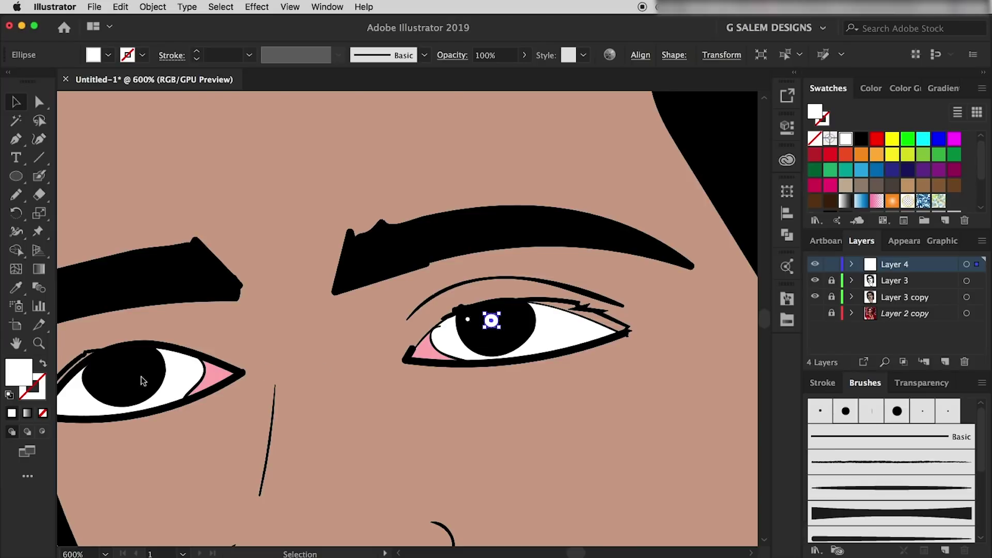
{"action": "scroll", "coordinate": [567, 338], "scroll_direction": "down", "scroll_amount": 1}
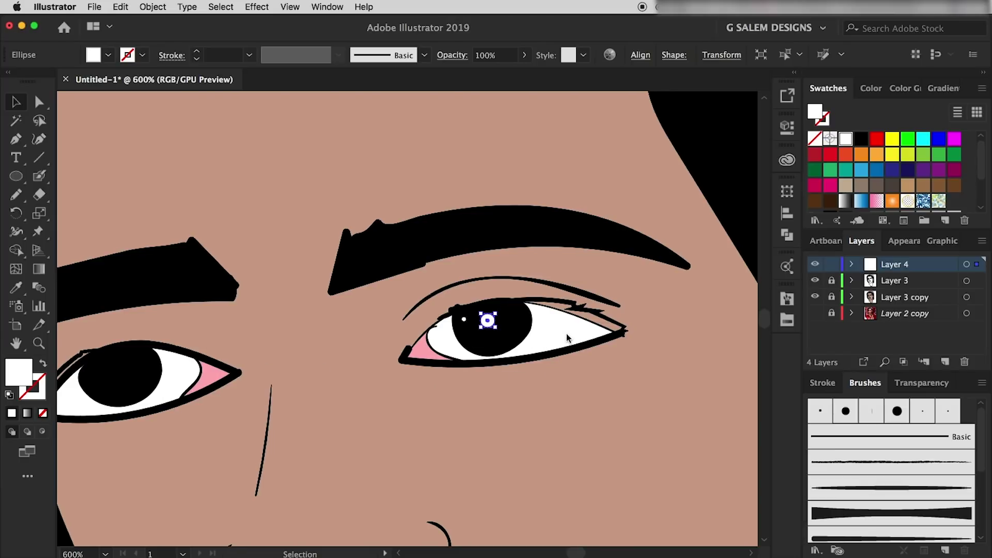
{"action": "scroll", "coordinate": [567, 338], "scroll_direction": "down", "scroll_amount": 1}
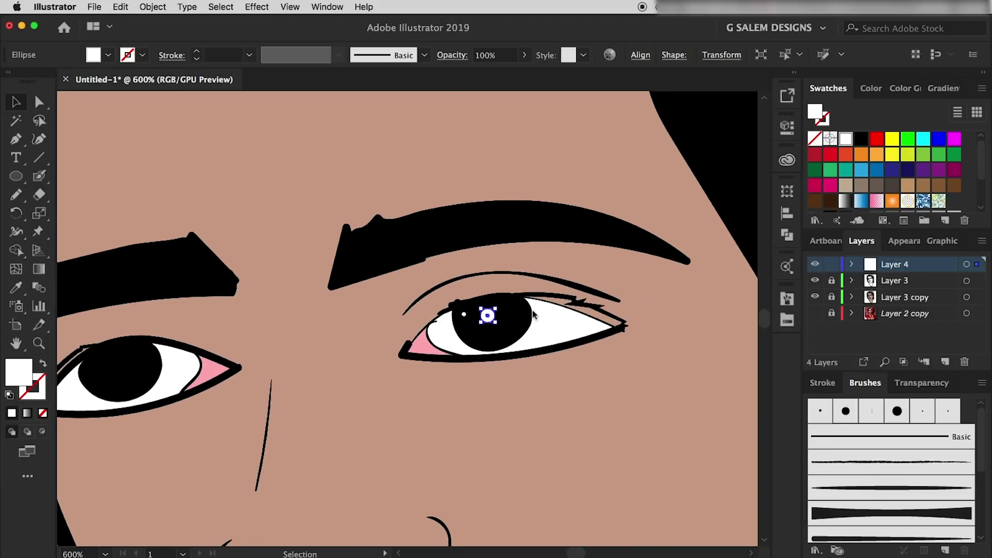
{"action": "left_click", "coordinate": [947, 296]}
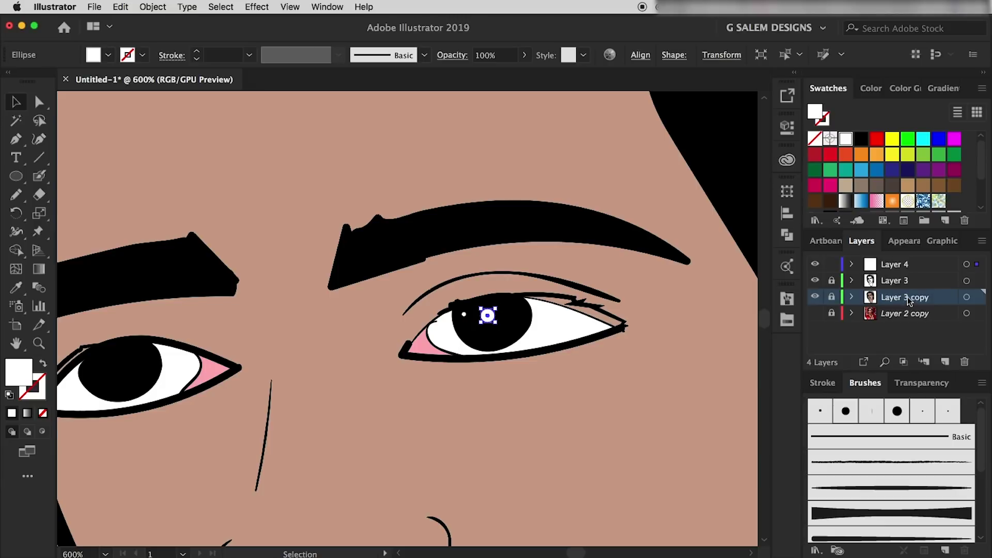
- Add a new layer and load the Blob Brush with a brown Skintones colour, undoing a stray dot
{"action": "left_click", "coordinate": [945, 361]}
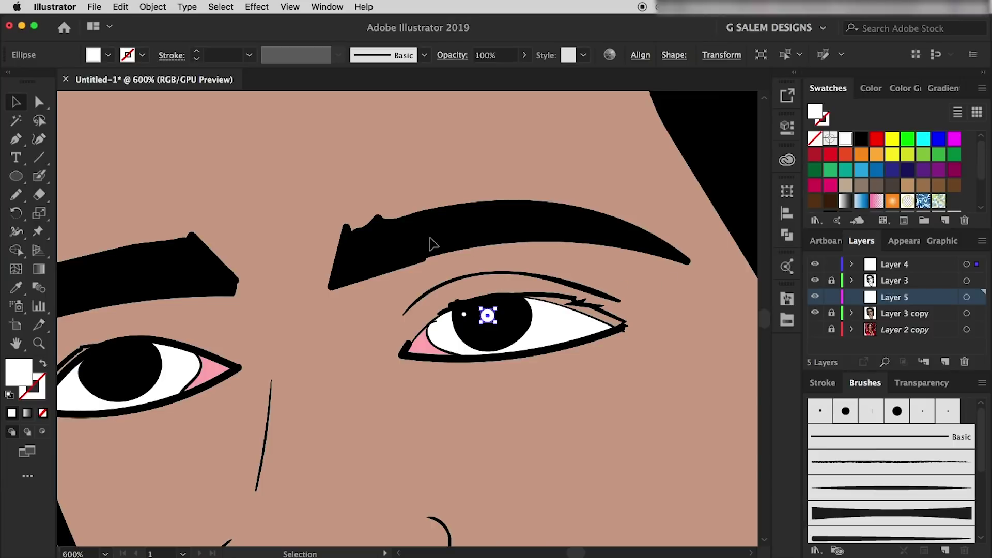
{"action": "scroll", "coordinate": [555, 236], "scroll_direction": "right", "scroll_amount": 2}
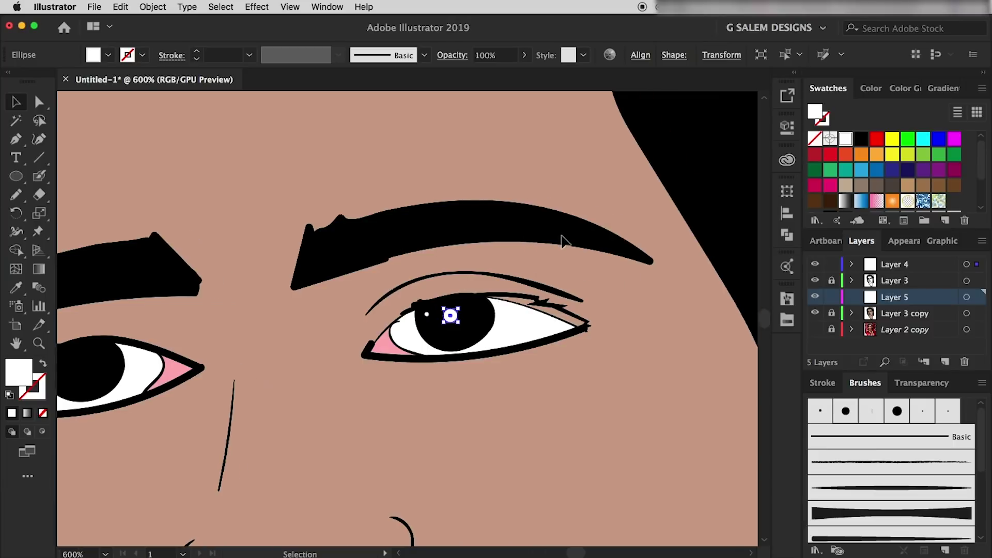
{"action": "scroll", "coordinate": [569, 230], "scroll_direction": "right", "scroll_amount": 5}
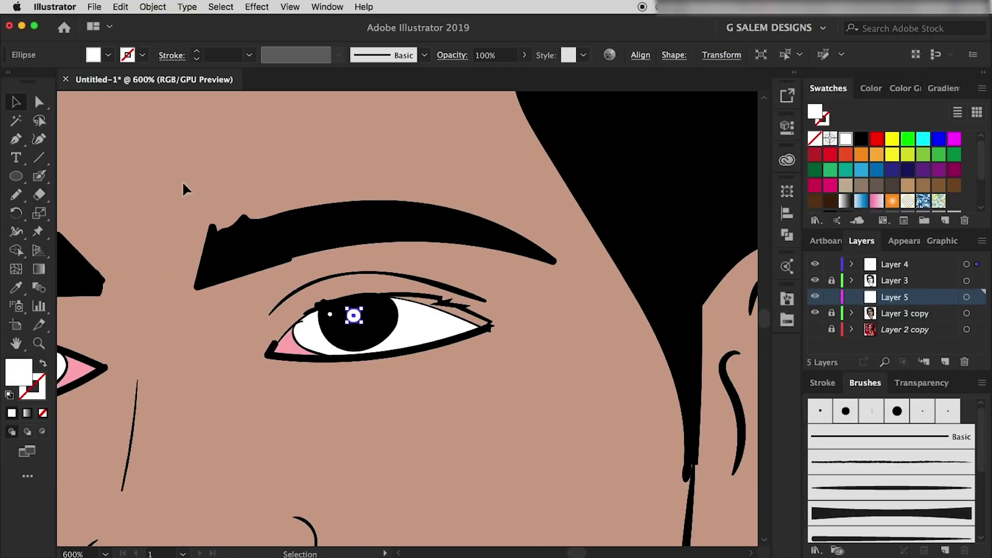
{"action": "left_click", "coordinate": [42, 177]}
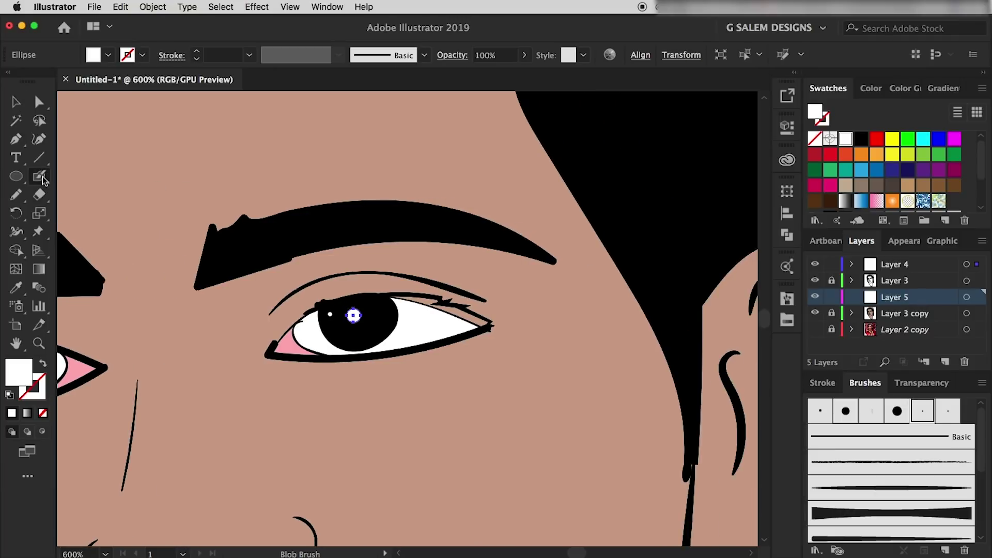
{"action": "left_click", "coordinate": [786, 298]}
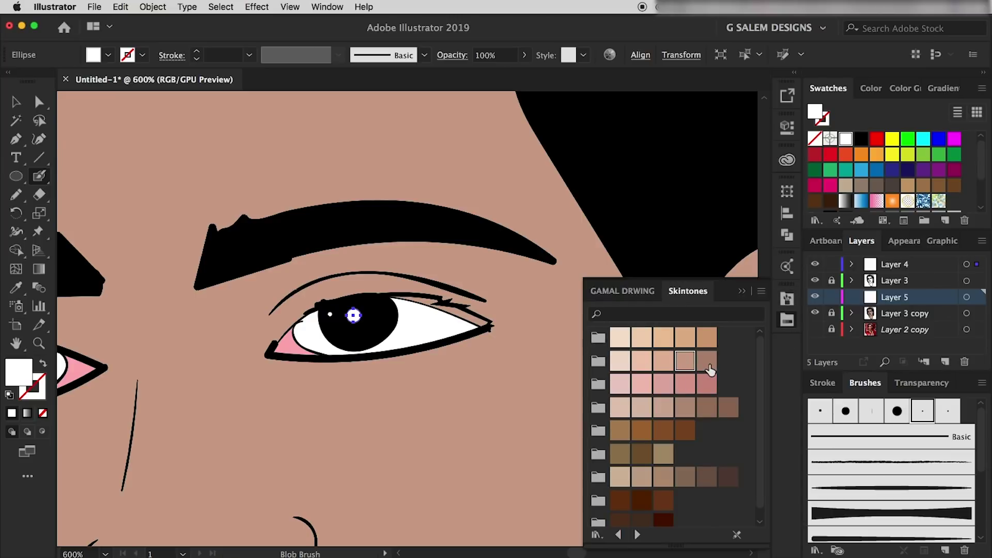
{"action": "left_click", "coordinate": [707, 363]}
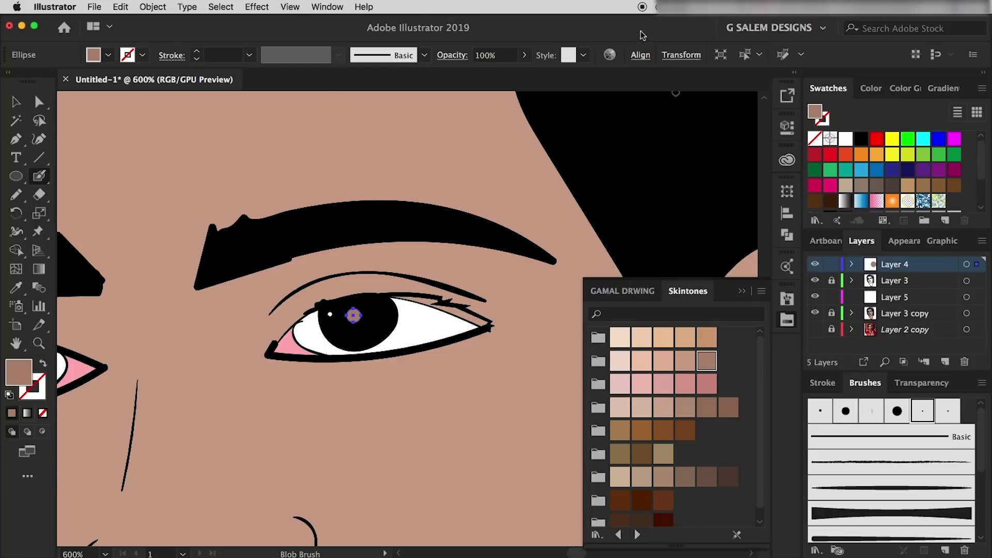
{"action": "left_click", "coordinate": [559, 201]}
{"action": "key", "text": "ctrl+z"}
{"action": "left_click", "coordinate": [744, 292]}
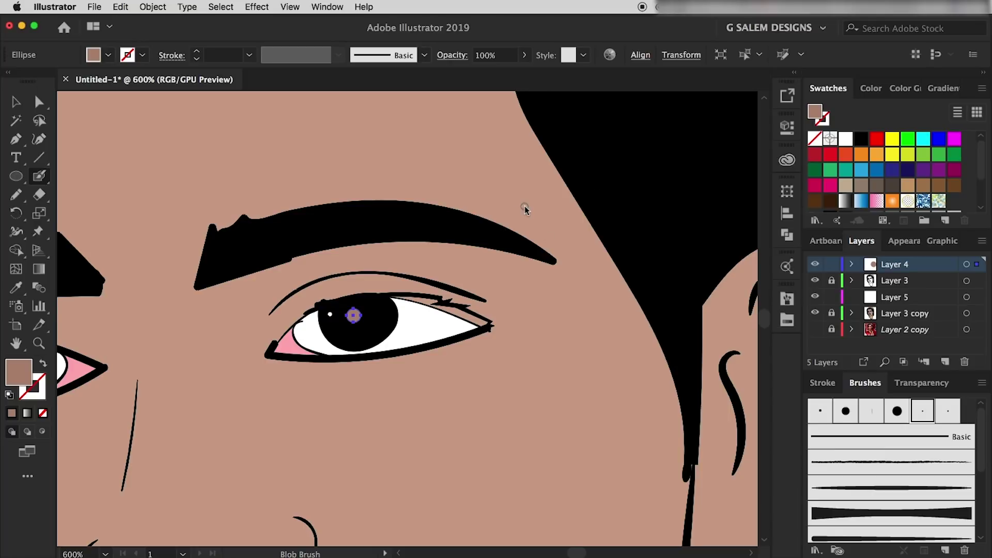
- On Layer 5, paint a brown stroke shadow along the hair edge at the right of the forehead
{"action": "left_click", "coordinate": [930, 297]}
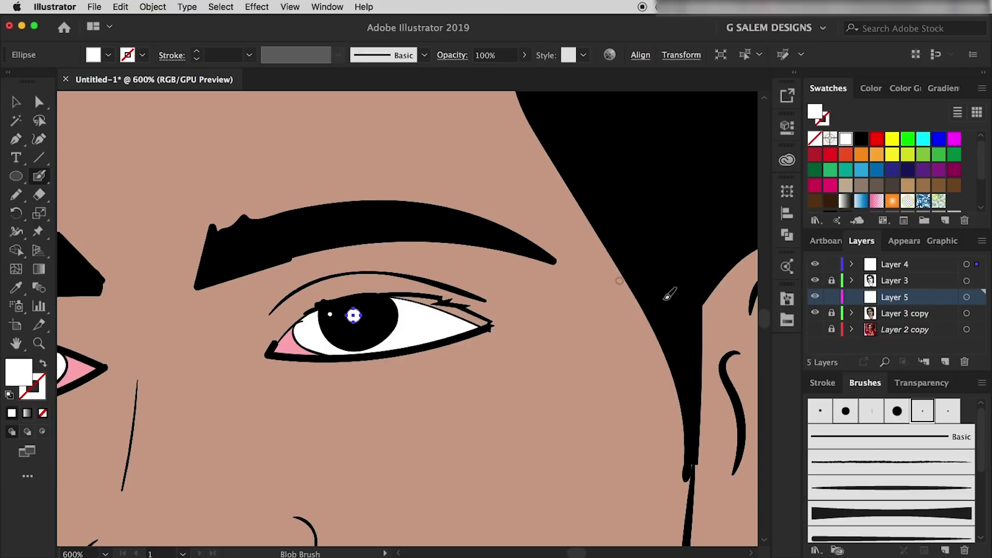
{"action": "key", "text": "v"}
{"action": "left_click", "coordinate": [606, 277]}
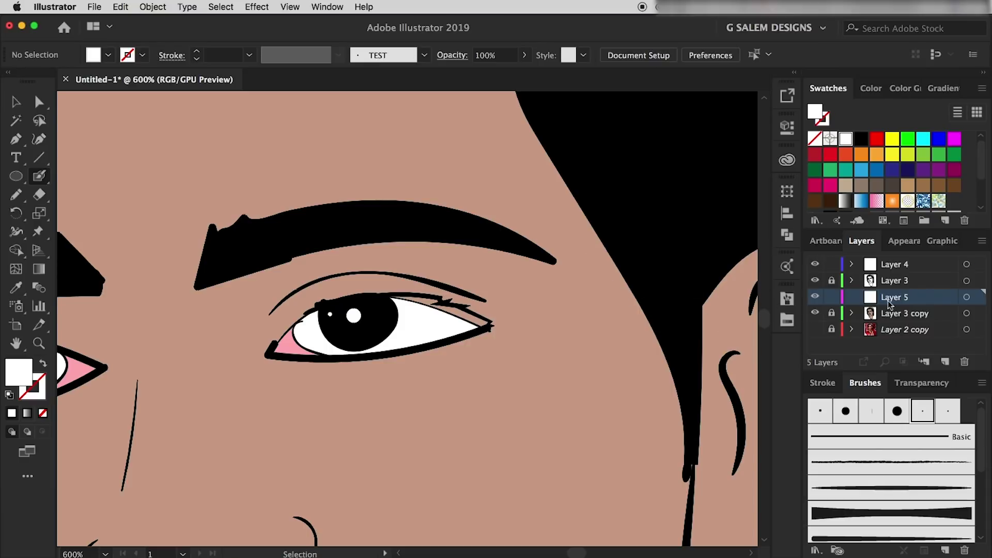
{"action": "key", "text": "shift+b"}
{"action": "left_click", "coordinate": [787, 320]}
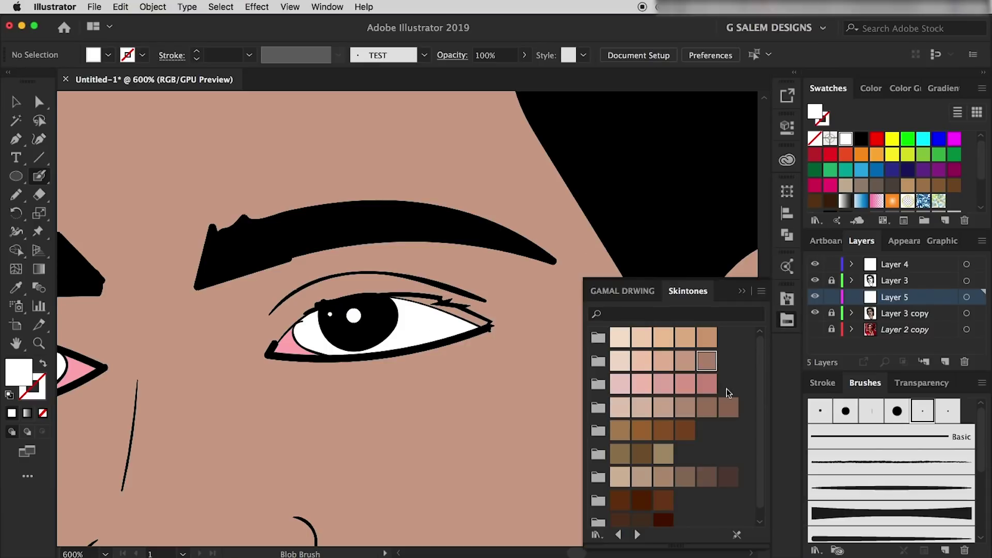
{"action": "left_click", "coordinate": [709, 365]}
{"action": "left_click", "coordinate": [741, 291]}
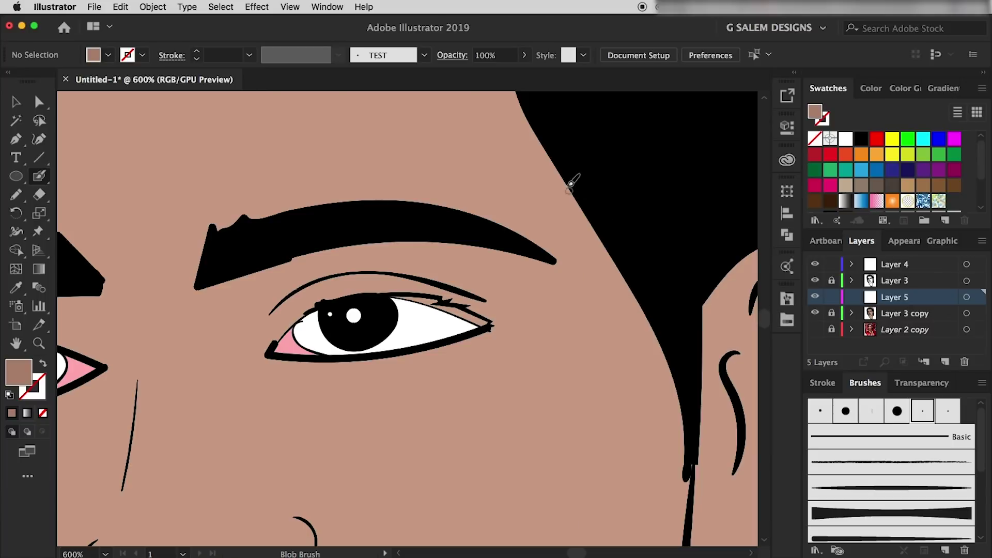
{"action": "key", "text": "shift+x"}
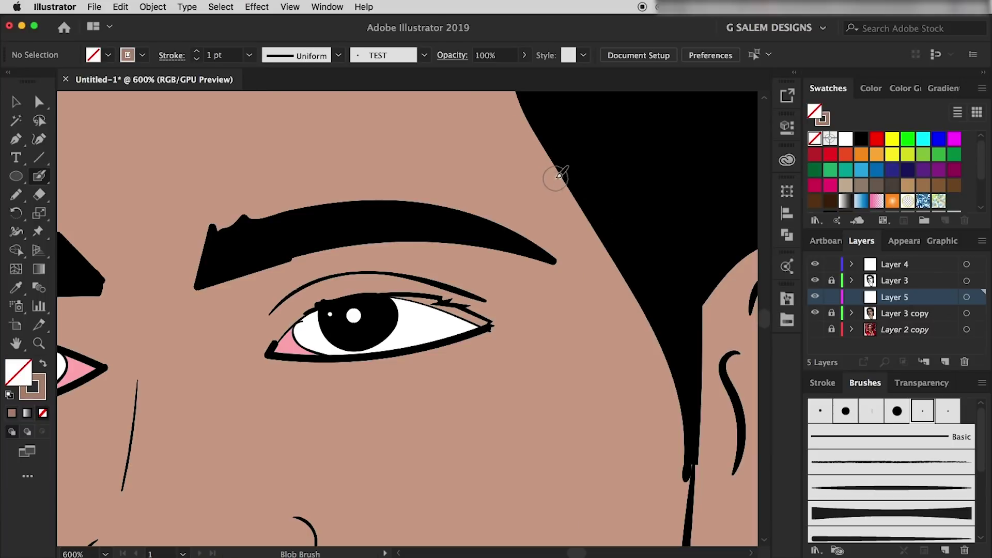
{"action": "mouse_move", "coordinate": [537, 148]}
{"action": "left_mouse_down"}
{"action": "mouse_move", "coordinate": [668, 335]}
{"action": "mouse_move", "coordinate": [677, 395]}
{"action": "left_mouse_up"}
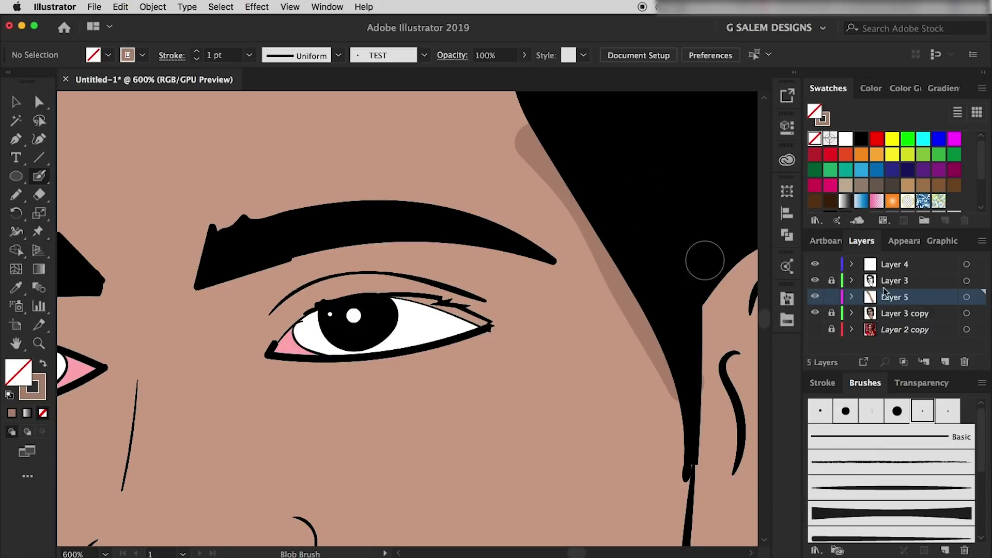
{"action": "left_click", "coordinate": [815, 281]}
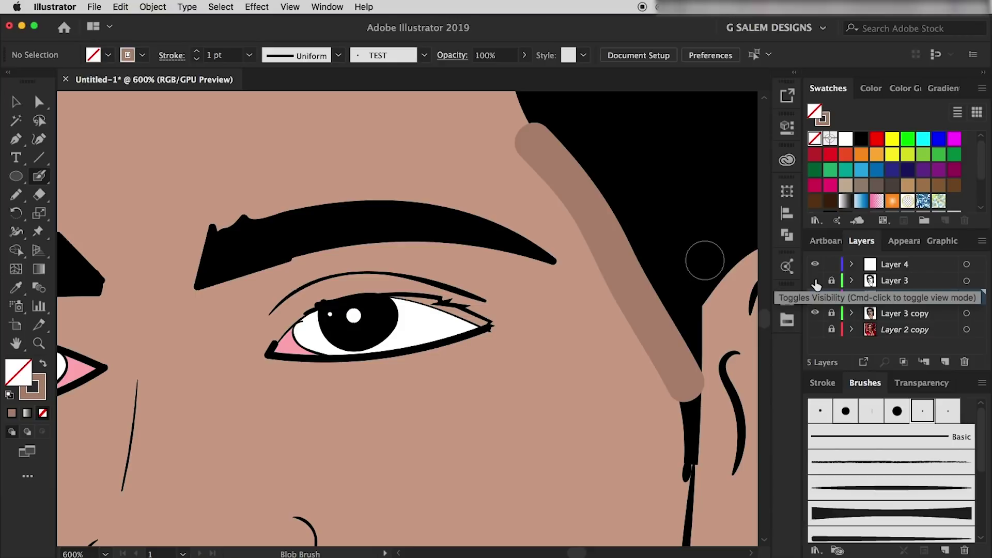
{"action": "left_click", "coordinate": [815, 281]}
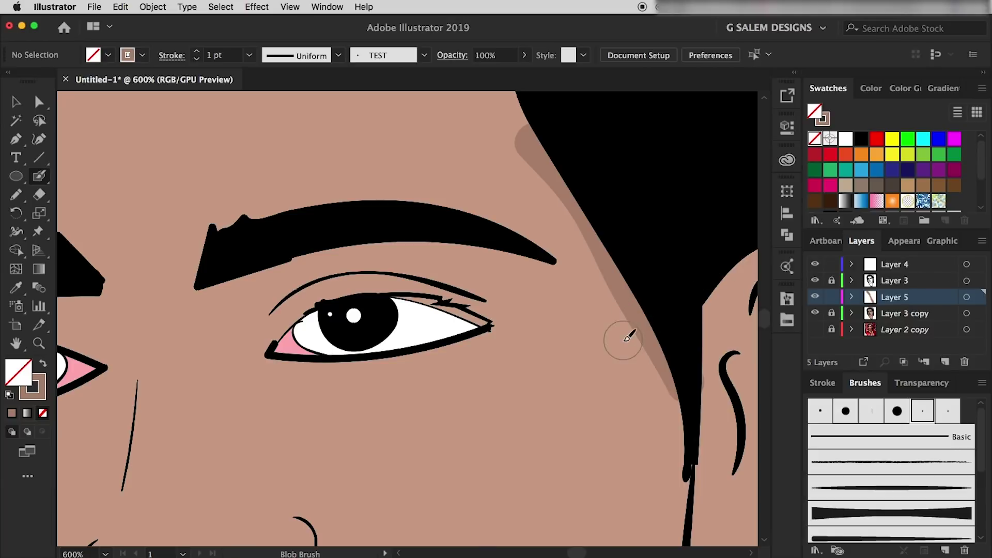
{"action": "scroll", "coordinate": [627, 332], "scroll_direction": "down", "scroll_amount": 2}
{"action": "scroll", "coordinate": [626, 333], "scroll_direction": "down", "scroll_amount": 1}
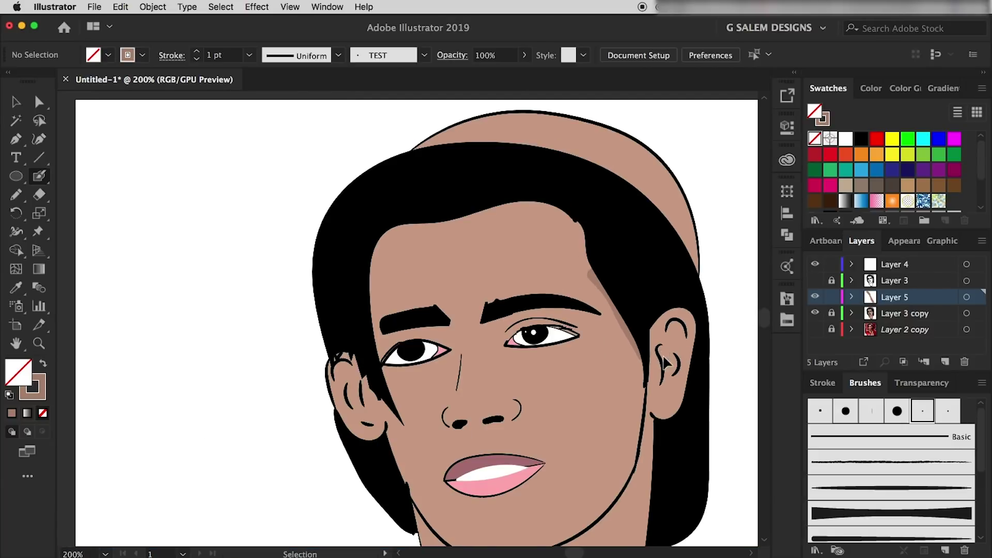
- Paint skin-tone shading along the top and left hairline down toward the ear, covering the bare patch
{"action": "key", "text": "ctrl+3"}
{"action": "key", "text": "ctrl+z"}
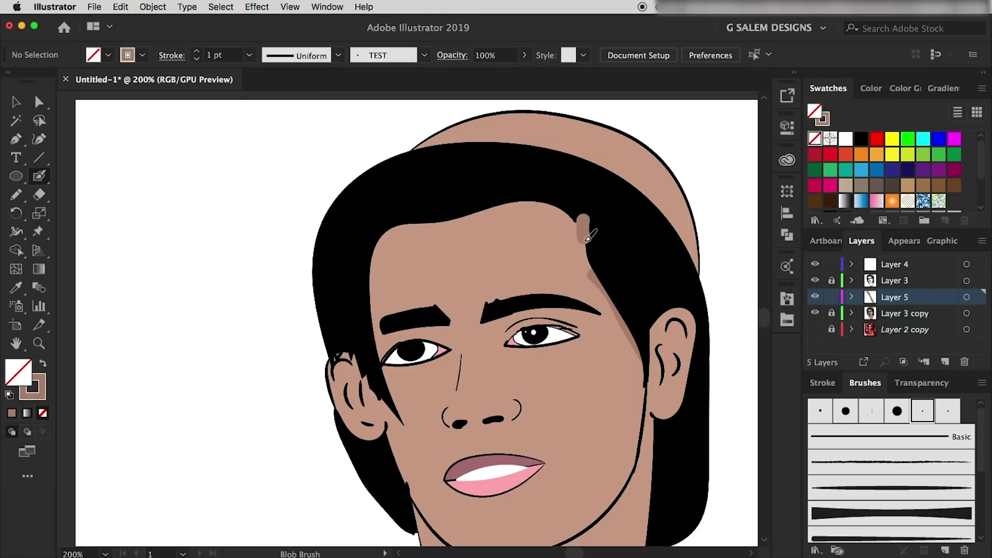
{"action": "left_click_drag", "start_coordinate": [595, 264], "coordinate": [598, 276]}
{"action": "left_click_drag", "start_coordinate": [578, 211], "coordinate": [477, 210]}
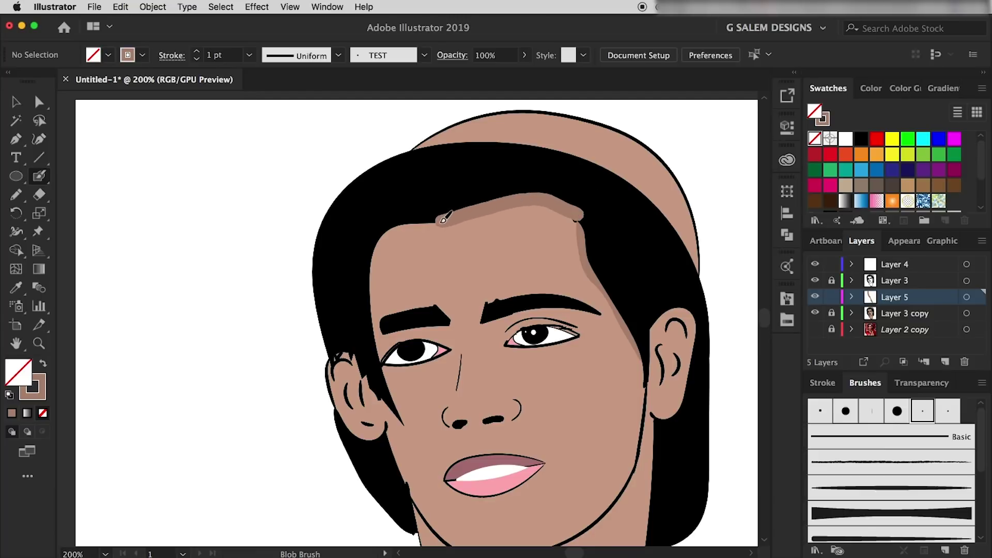
{"action": "left_click_drag", "start_coordinate": [385, 298], "coordinate": [383, 332]}
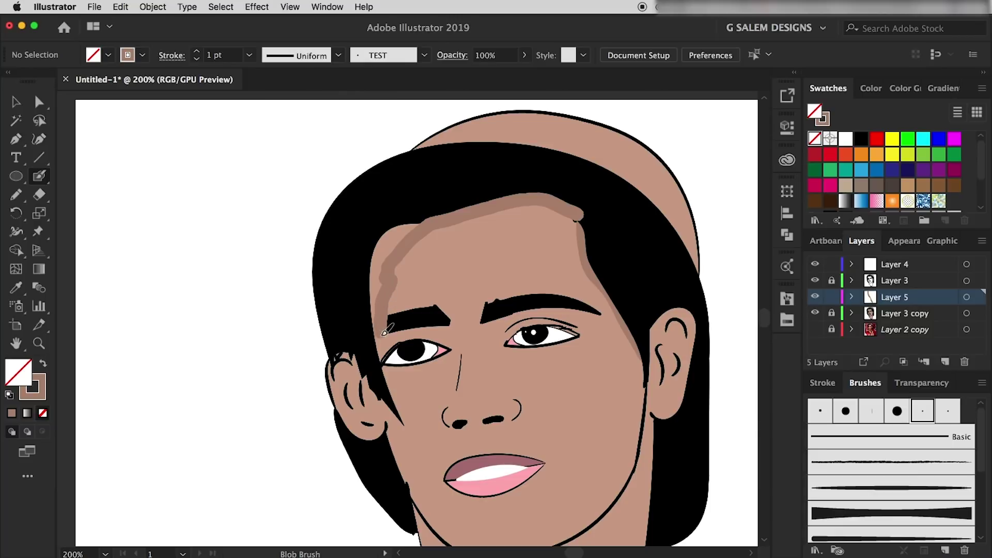
{"action": "left_click_drag", "start_coordinate": [394, 393], "coordinate": [396, 410]}
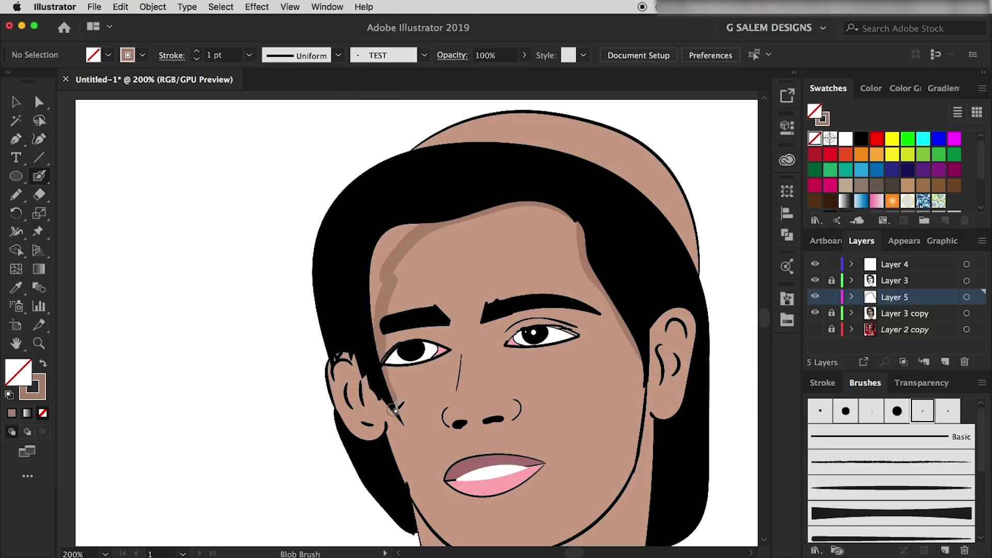
{"action": "left_click_drag", "start_coordinate": [413, 223], "coordinate": [380, 253]}
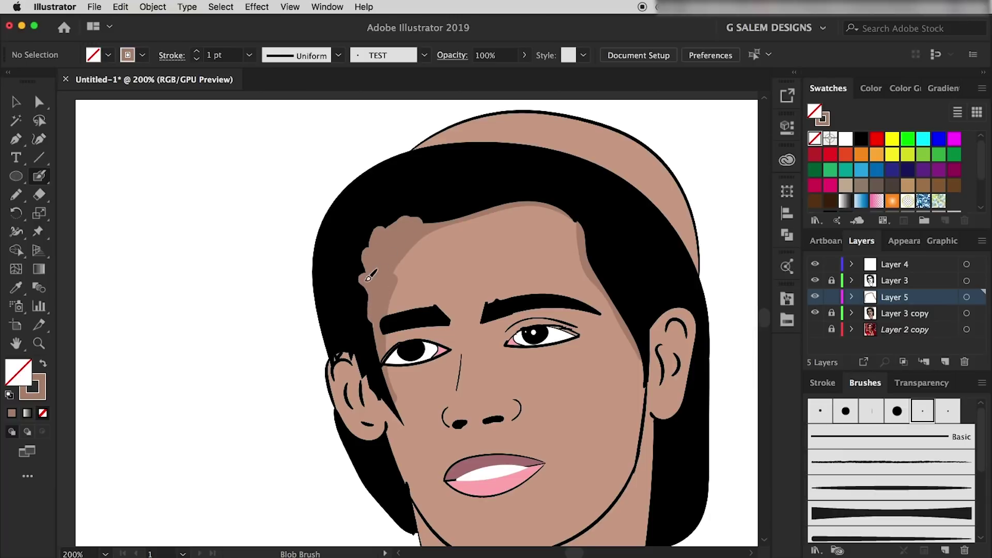
{"action": "left_click_drag", "start_coordinate": [381, 329], "coordinate": [350, 325]}
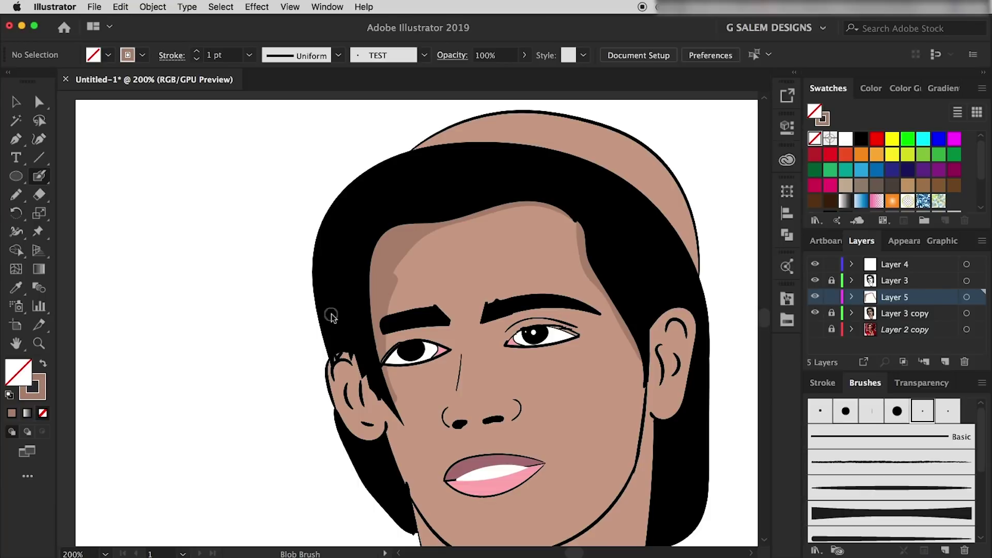
{"action": "scroll", "coordinate": [528, 287], "scroll_direction": "down", "scroll_amount": 2}
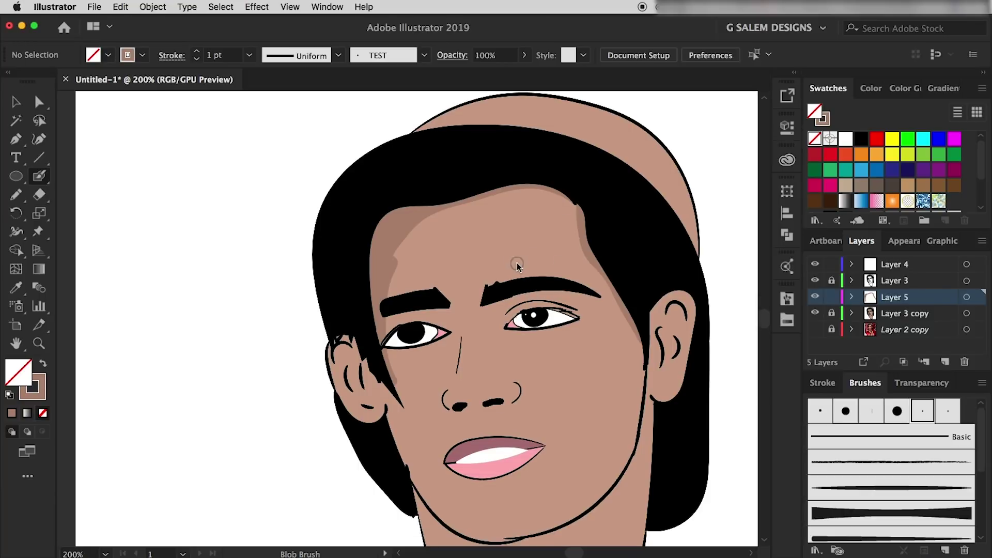
{"action": "scroll", "coordinate": [566, 357], "scroll_direction": "down", "scroll_amount": 5}
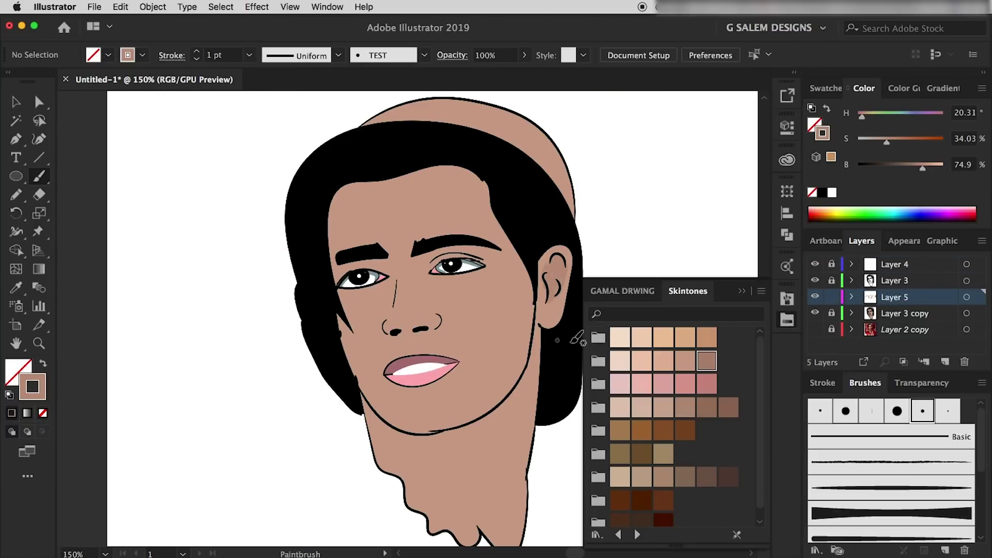
- Paint shadow strokes along the neck, chin, face sides, under the right eye and beside the left nostril
{"action": "left_click_drag", "start_coordinate": [543, 326], "coordinate": [531, 475]}
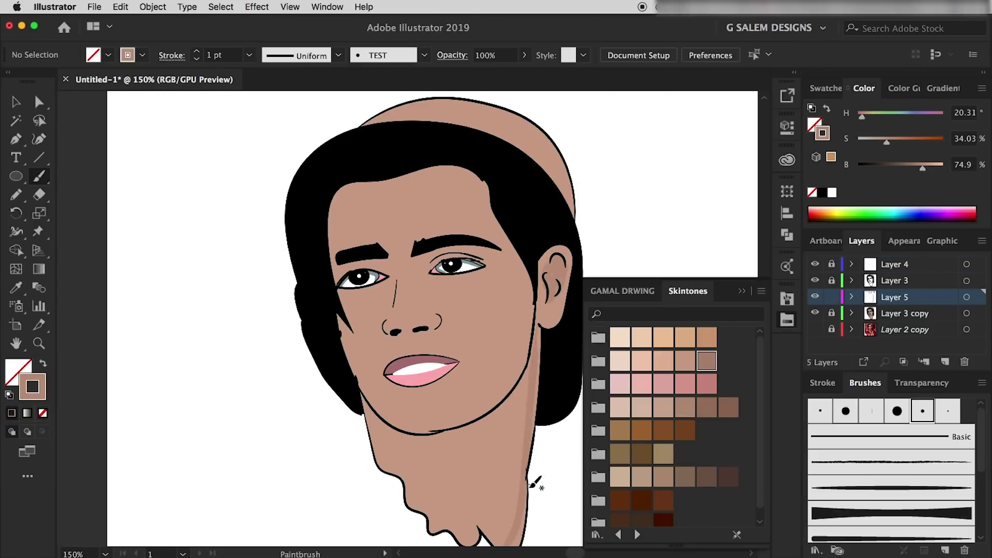
{"action": "left_click_drag", "start_coordinate": [516, 382], "coordinate": [527, 542]}
{"action": "left_click_drag", "start_coordinate": [408, 408], "coordinate": [372, 464]}
{"action": "left_click_drag", "start_coordinate": [428, 167], "coordinate": [313, 289]}
{"action": "key", "text": "cmd+z"}
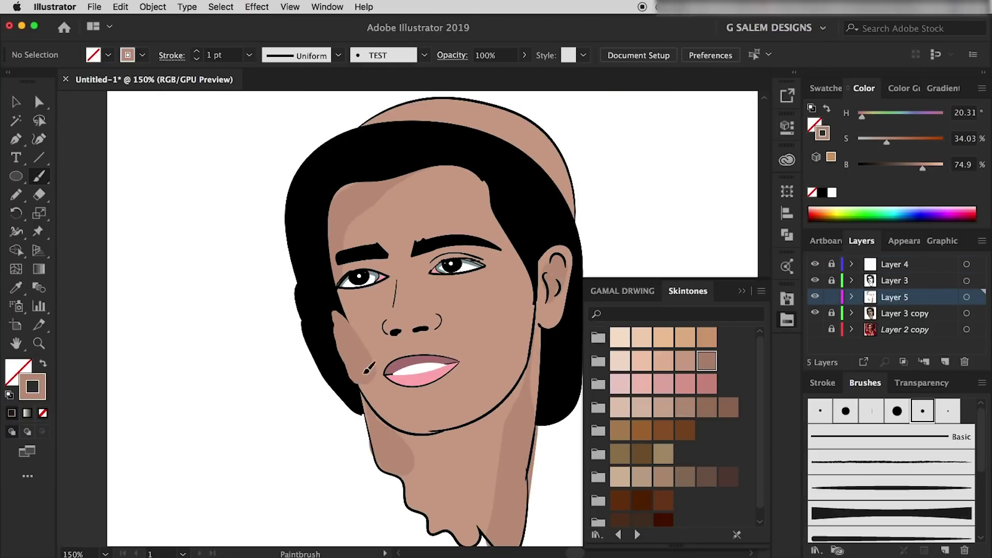
{"action": "mouse_move", "coordinate": [504, 212]}
{"action": "left_mouse_down"}
{"action": "mouse_move", "coordinate": [497, 204]}
{"action": "mouse_move", "coordinate": [437, 419]}
{"action": "left_mouse_up"}
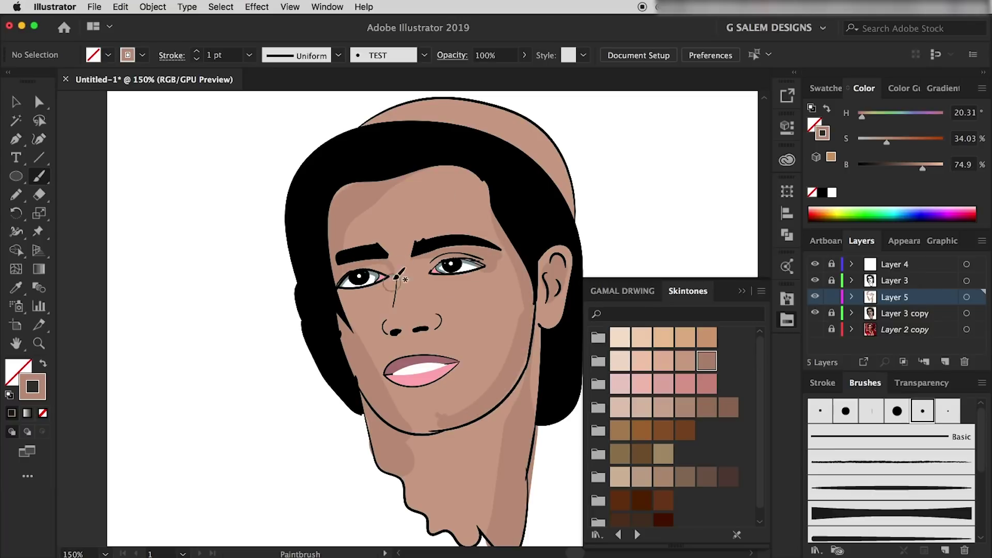
{"action": "left_click_drag", "start_coordinate": [426, 277], "coordinate": [473, 284]}
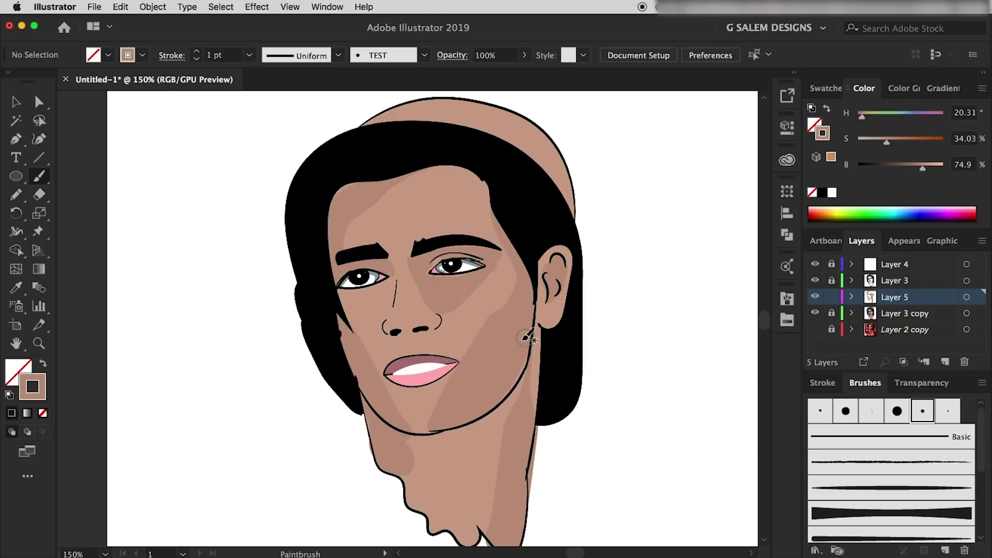
{"action": "left_click_drag", "start_coordinate": [455, 448], "coordinate": [470, 552]}
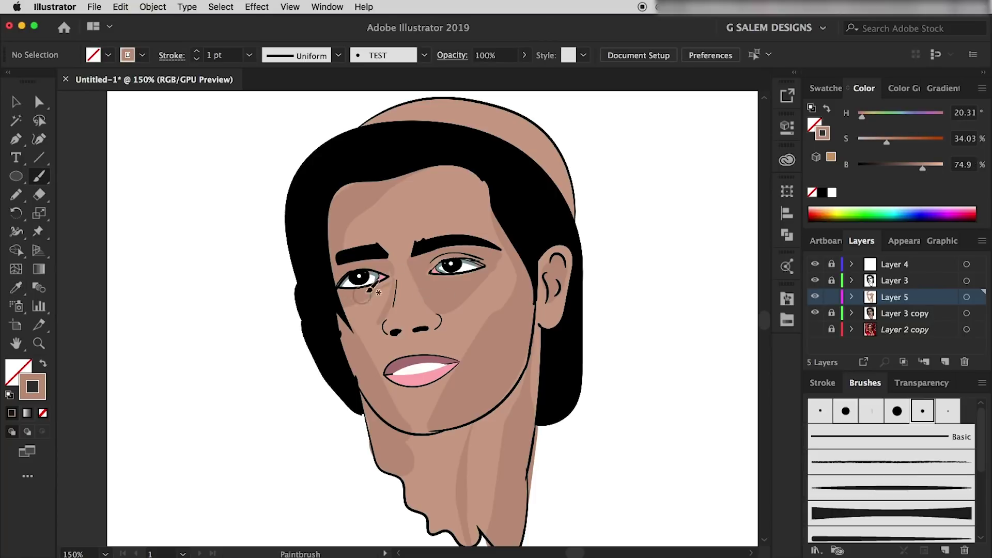
{"action": "left_click_drag", "start_coordinate": [383, 337], "coordinate": [394, 334]}
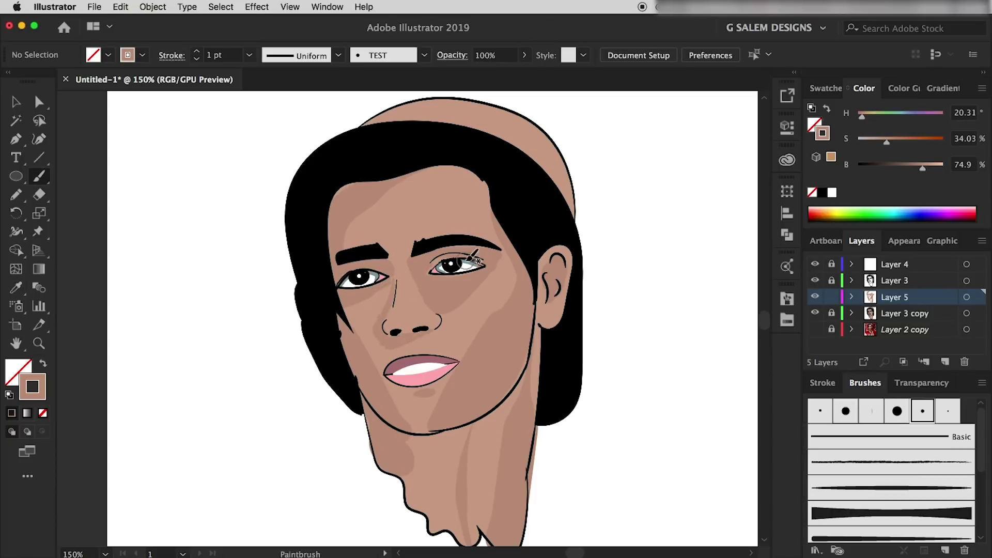
- With a darker tan, shade the right eye's outer corner, the top of the head and left forehead
{"action": "left_click", "coordinate": [787, 299]}
{"action": "left_click", "coordinate": [713, 374]}
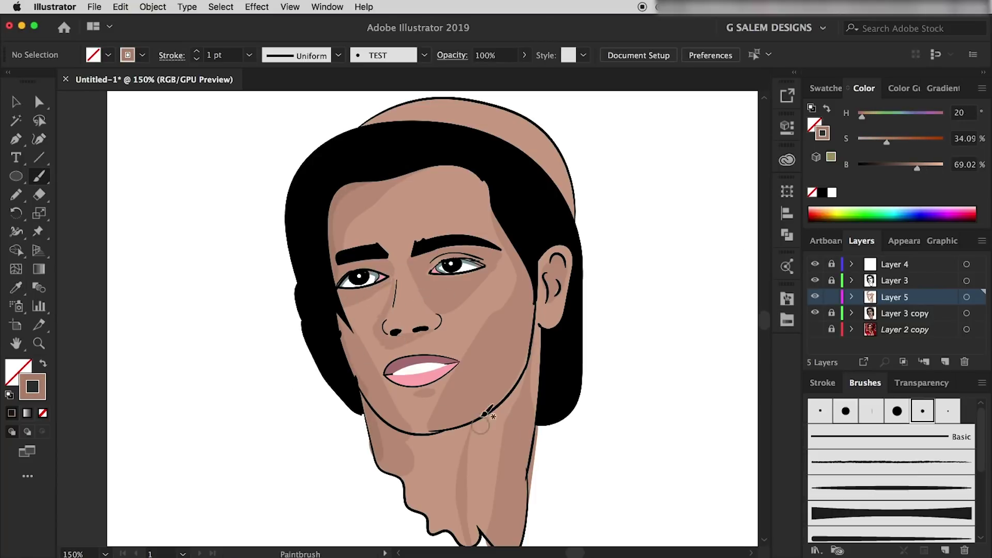
{"action": "left_click_drag", "start_coordinate": [493, 256], "coordinate": [471, 276]}
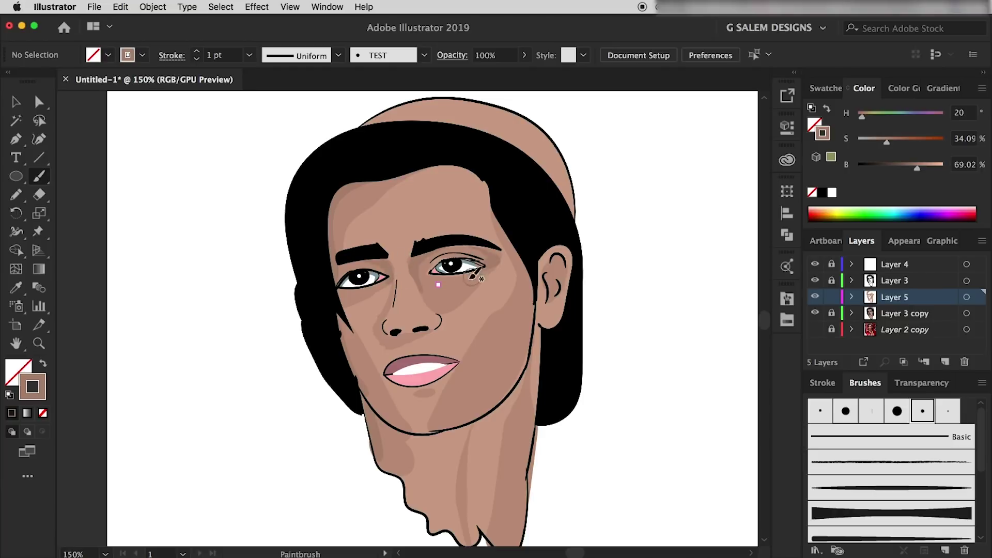
{"action": "scroll", "coordinate": [473, 276], "scroll_direction": "up", "scroll_amount": 2}
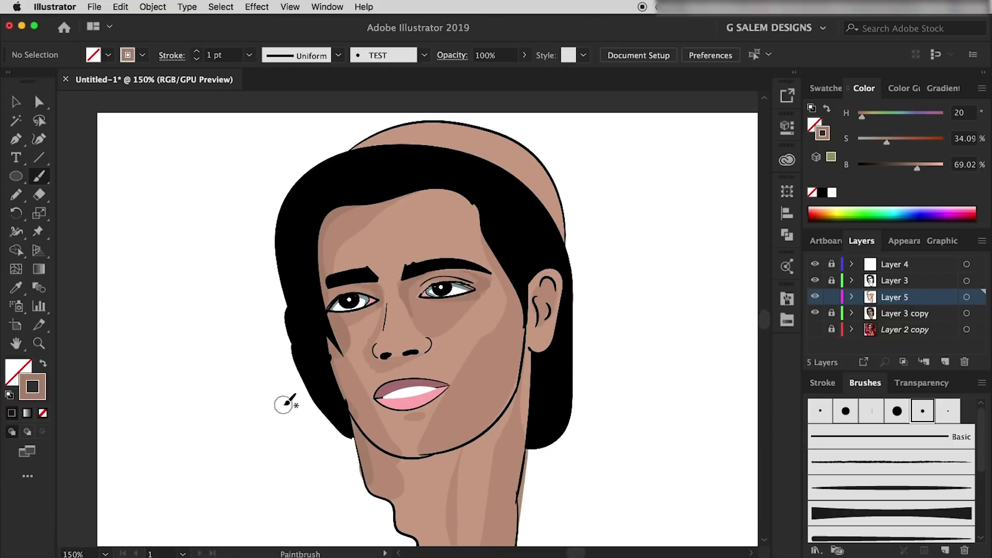
{"action": "left_click_drag", "start_coordinate": [457, 133], "coordinate": [354, 149]}
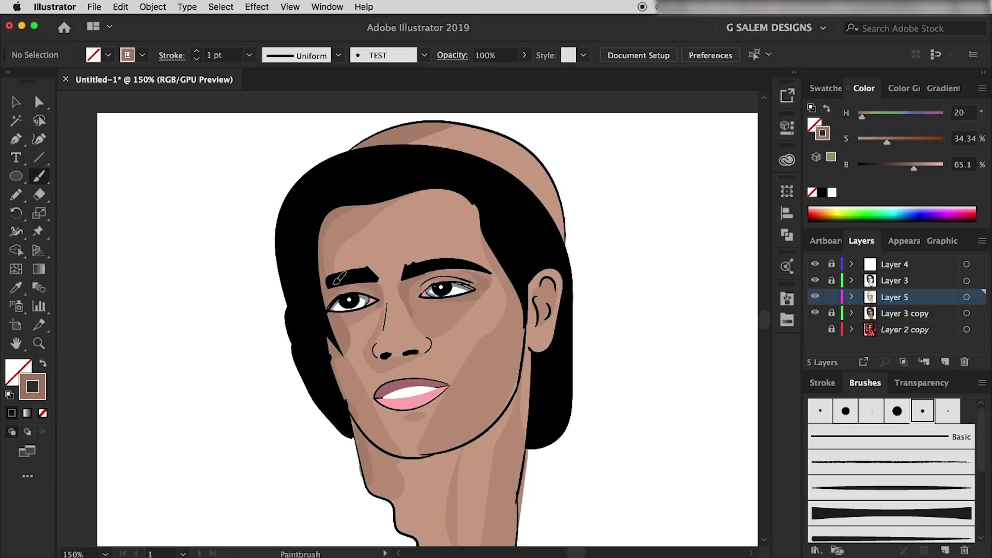
{"action": "left_click_drag", "start_coordinate": [316, 266], "coordinate": [335, 336]}
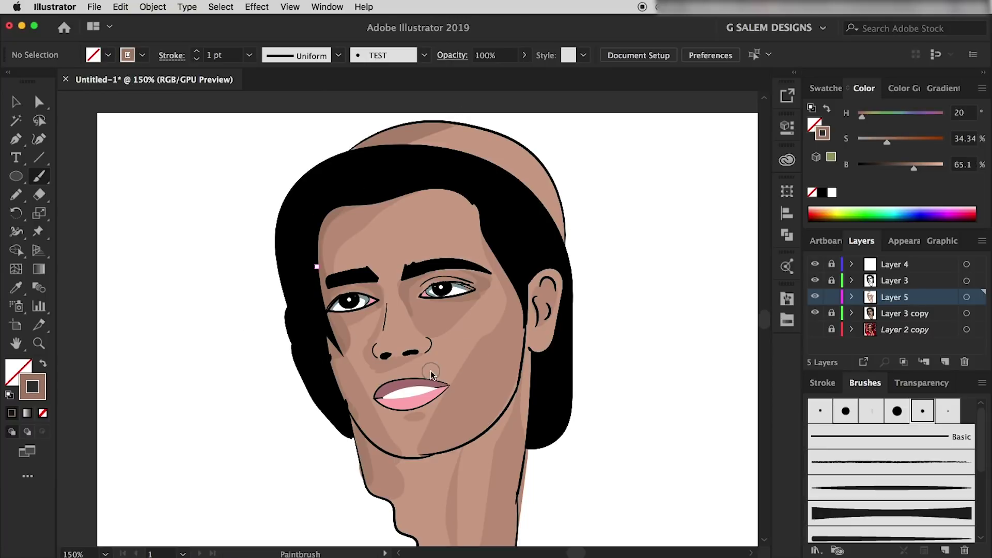
{"action": "left_click_drag", "start_coordinate": [334, 210], "coordinate": [320, 282]}
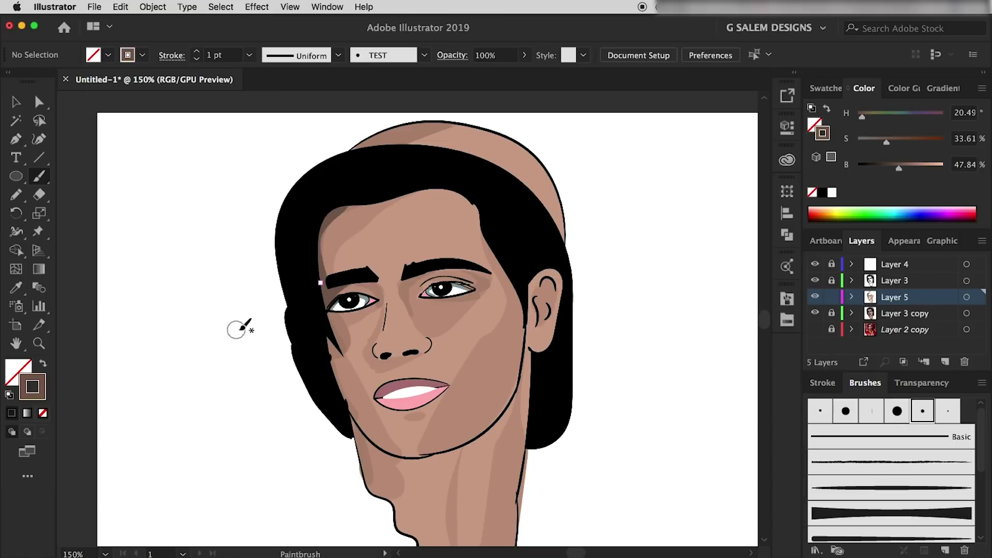
{"action": "scroll", "coordinate": [558, 312], "scroll_direction": "down", "scroll_amount": 3}
- Paint light peach highlights on the nose bridge, upper lip, chin, forehead, cheeks and neck
{"action": "left_click", "coordinate": [642, 360]}
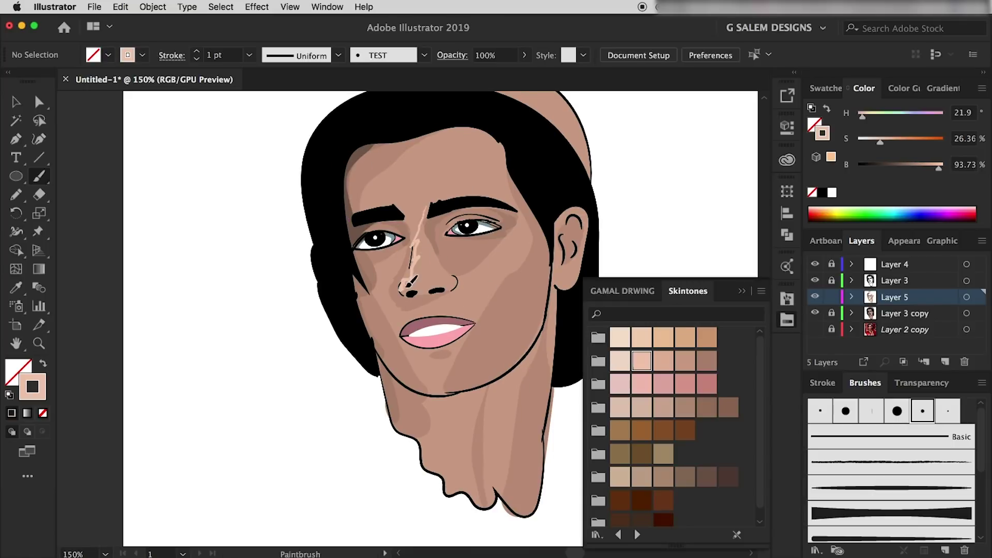
{"action": "mouse_move", "coordinate": [429, 207]}
{"action": "left_mouse_down"}
{"action": "mouse_move", "coordinate": [421, 282]}
{"action": "mouse_move", "coordinate": [470, 310]}
{"action": "left_mouse_up"}
{"action": "left_click_drag", "start_coordinate": [420, 357], "coordinate": [436, 384]}
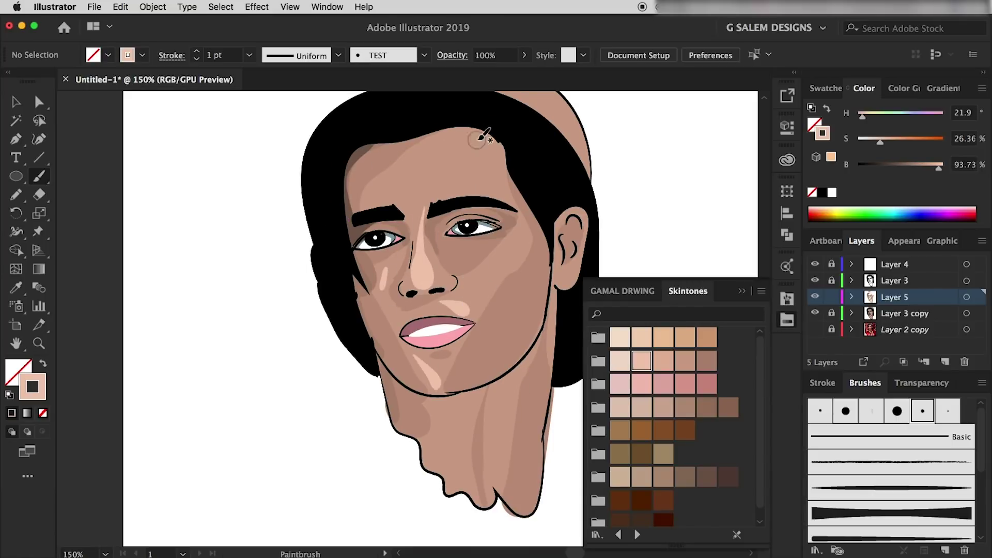
{"action": "left_click_drag", "start_coordinate": [482, 129], "coordinate": [506, 154]}
{"action": "left_click_drag", "start_coordinate": [517, 217], "coordinate": [471, 287]}
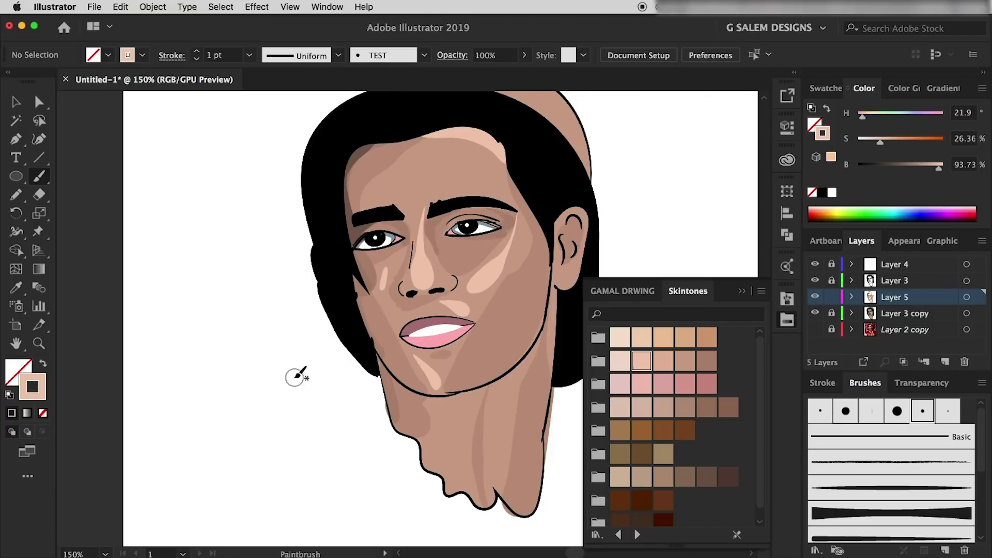
{"action": "left_click_drag", "start_coordinate": [514, 375], "coordinate": [497, 470]}
{"action": "left_click_drag", "start_coordinate": [467, 397], "coordinate": [473, 488]}
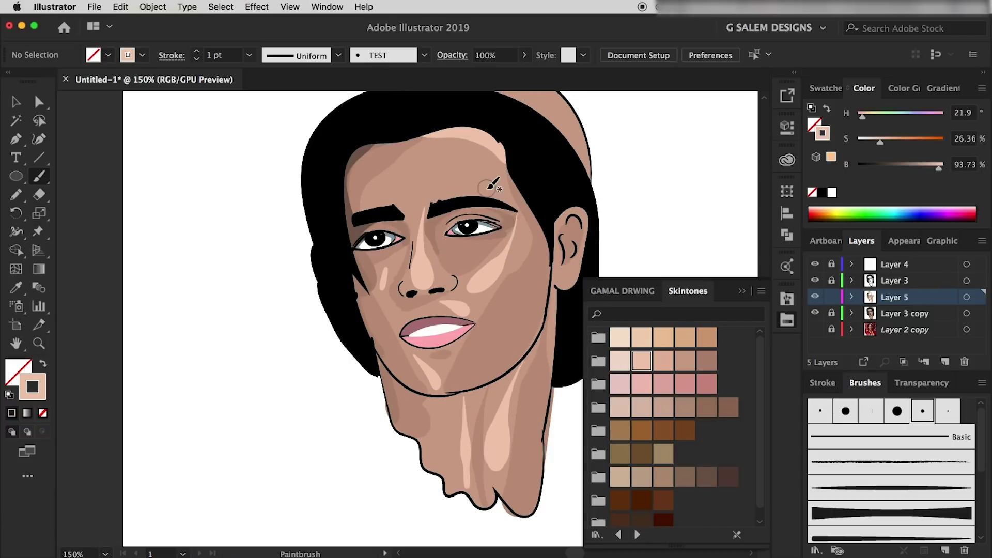
{"action": "left_click_drag", "start_coordinate": [423, 186], "coordinate": [496, 171]}
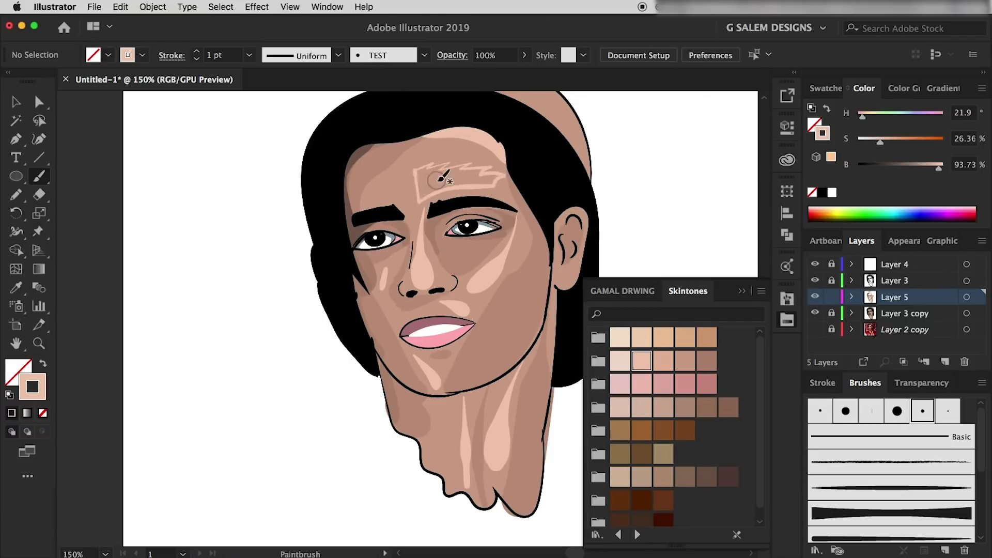
- Delete the unwanted forehead highlight, repaint it on the lower forehead, and add a left-cheek highlight
{"action": "key", "text": "v"}
{"action": "left_click", "coordinate": [246, 302]}
{"action": "left_click", "coordinate": [455, 173]}
{"action": "key", "text": "Delete"}
{"action": "left_click", "coordinate": [479, 151]}
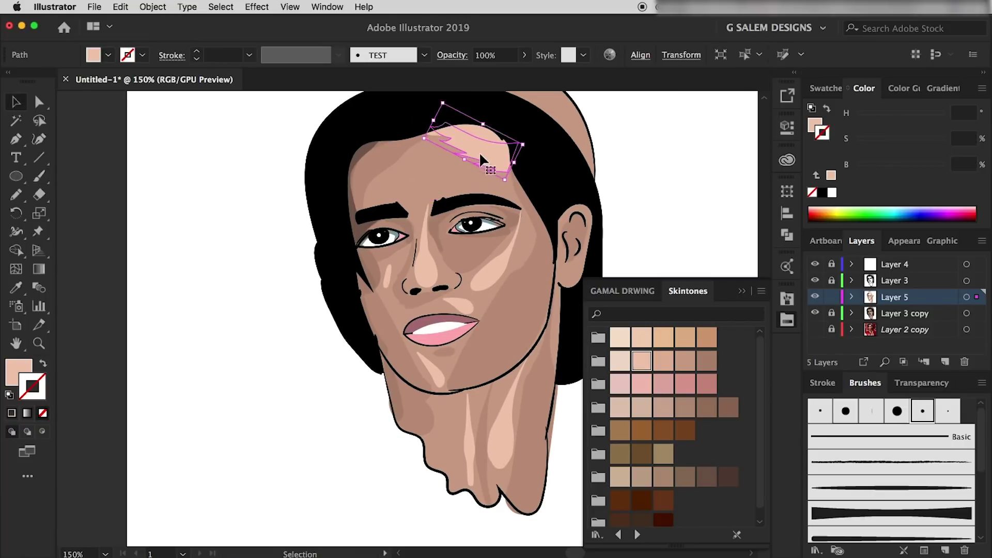
{"action": "left_click", "coordinate": [396, 186]}
{"action": "key", "text": "b"}
{"action": "left_click_drag", "start_coordinate": [467, 184], "coordinate": [413, 196]}
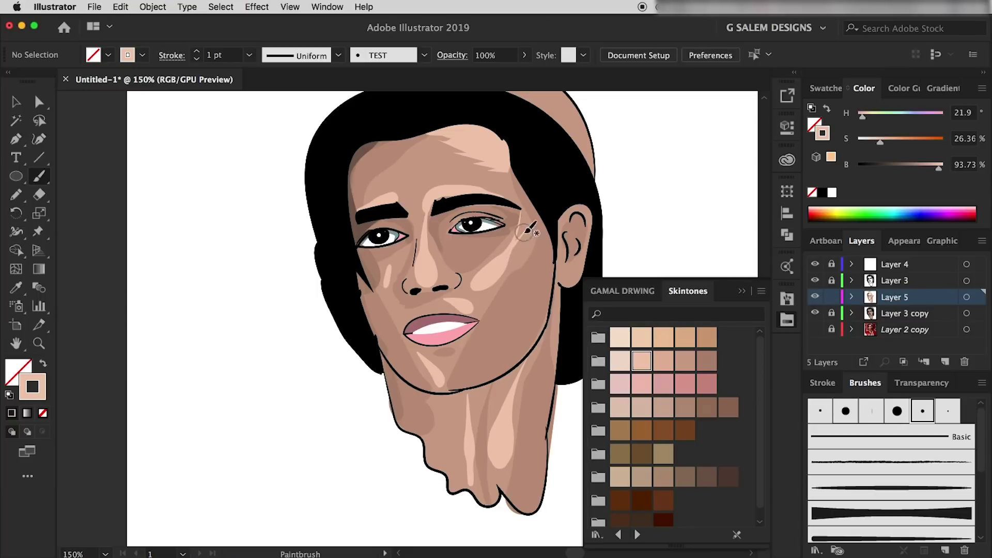
{"action": "left_click_drag", "start_coordinate": [400, 253], "coordinate": [382, 285]}
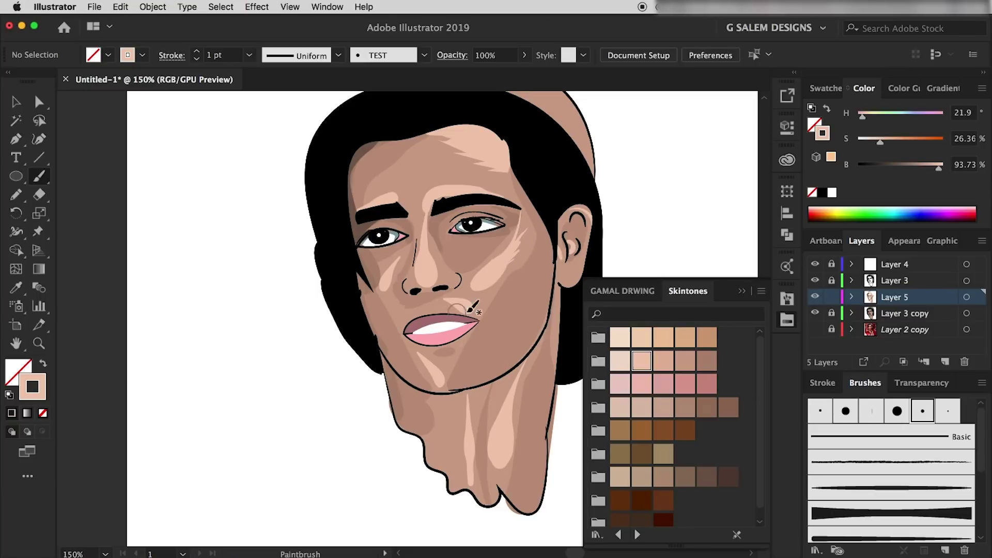
{"action": "left_click", "coordinate": [706, 360]}
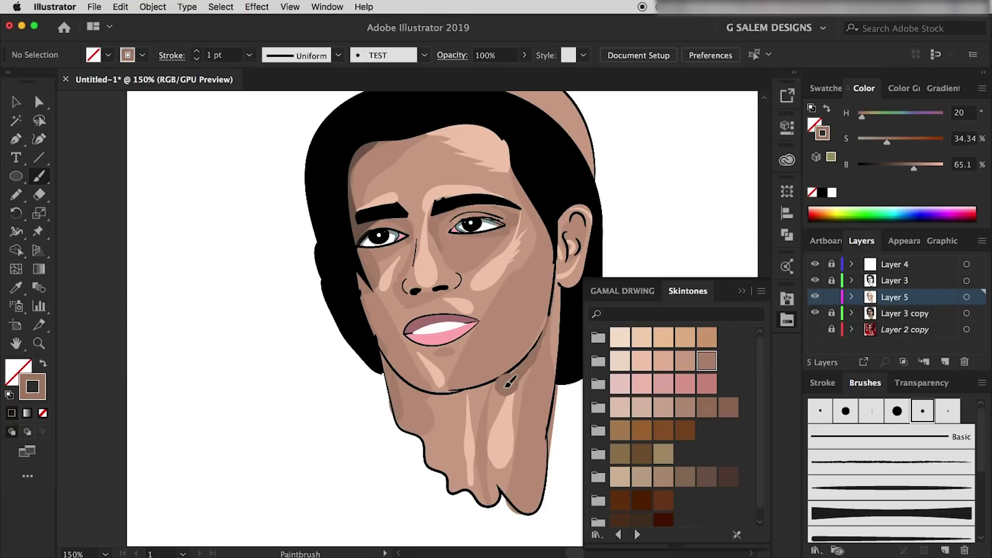
- Paint a darker diagonal shadow on the neck, then select the two light neck highlight paths
{"action": "mouse_move", "coordinate": [517, 383]}
{"action": "left_mouse_down"}
{"action": "mouse_move", "coordinate": [477, 443]}
{"action": "mouse_move", "coordinate": [484, 455]}
{"action": "left_mouse_up"}
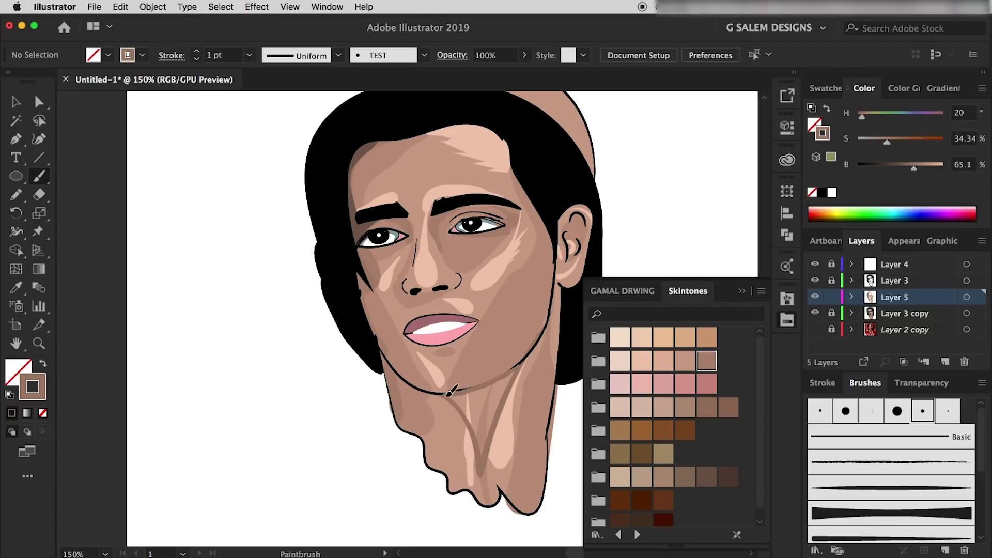
{"action": "left_click", "coordinate": [473, 428], "text": "ctrl"}
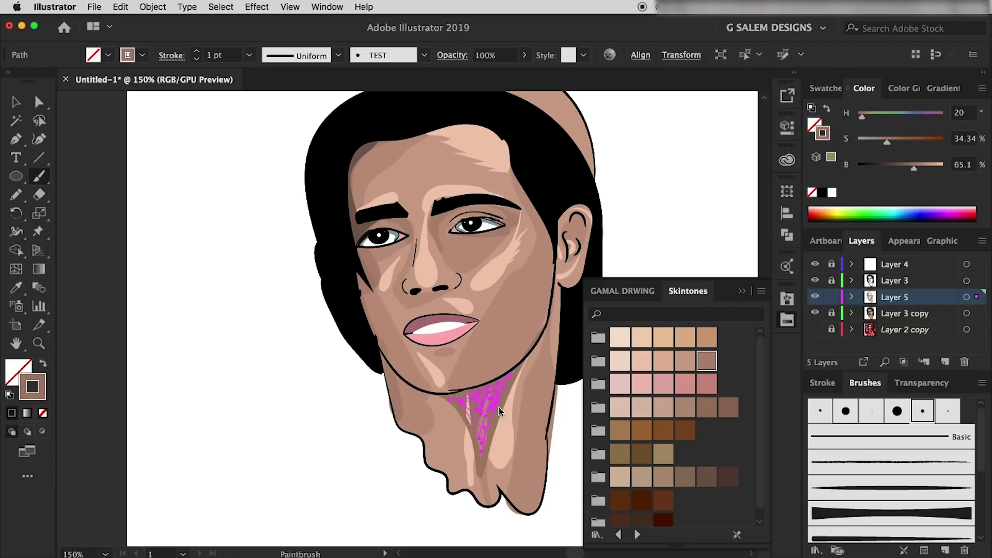
{"action": "left_click", "coordinate": [487, 438], "text": "ctrl"}
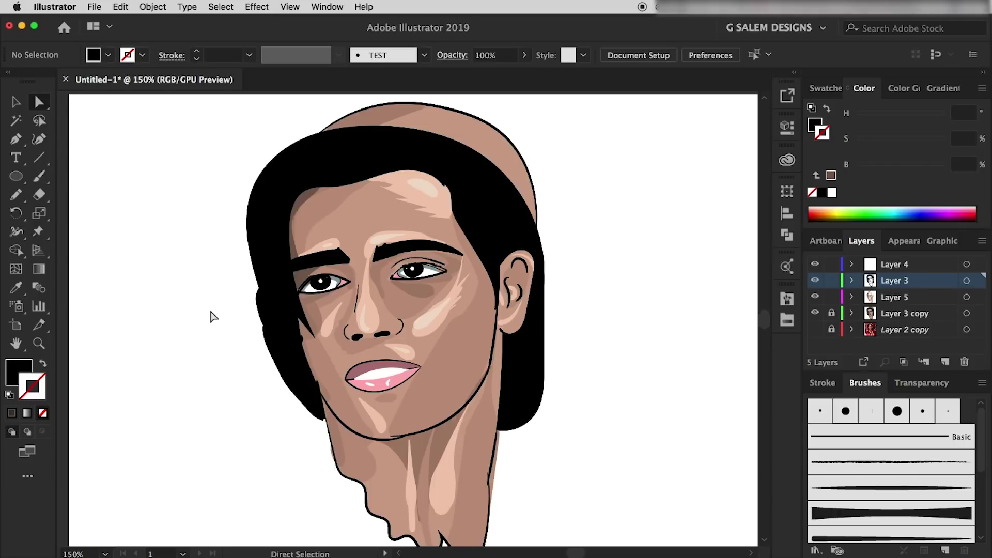
- Make Layer 5 the active layer and switch back to the Paintbrush for more strokes
{"action": "left_click", "coordinate": [898, 298]}
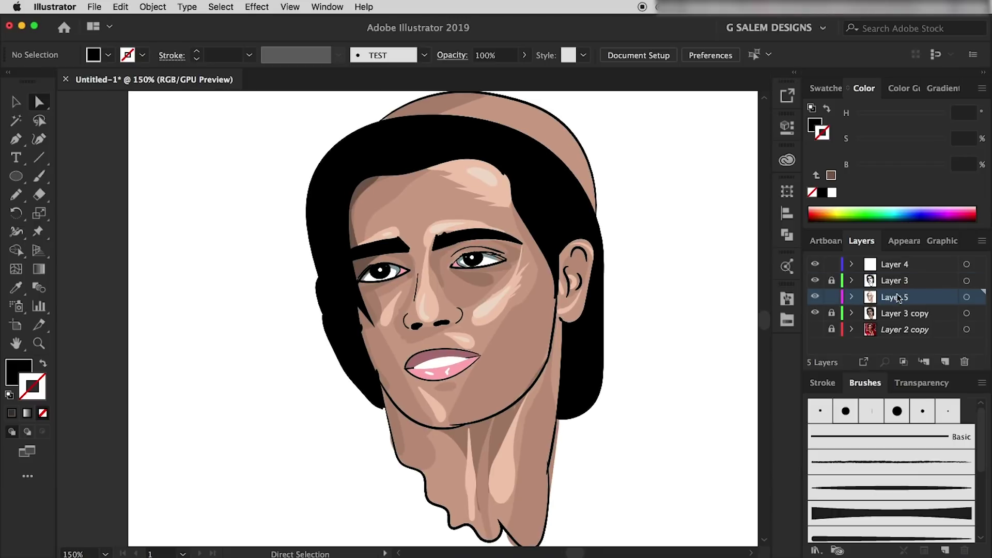
{"action": "key", "text": "b"}
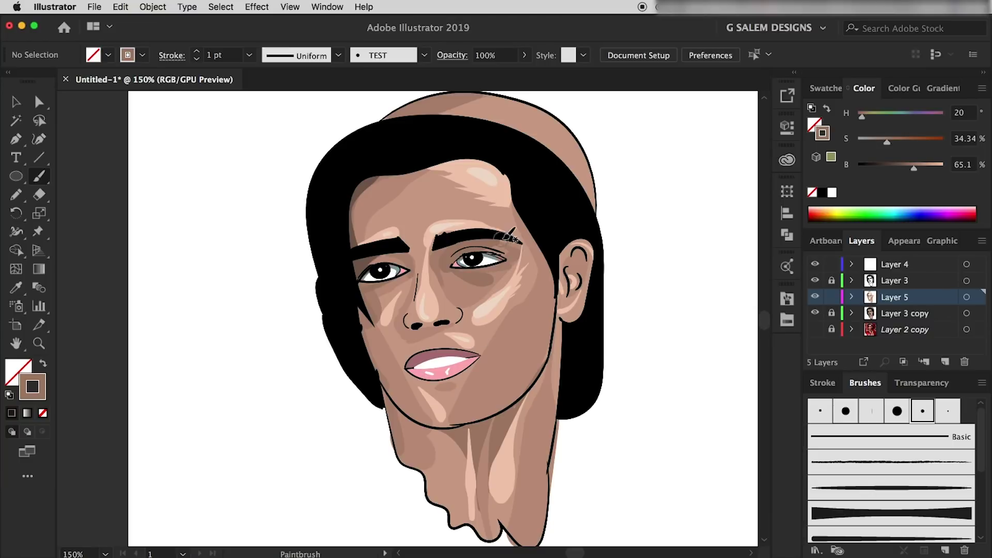
{"action": "scroll", "coordinate": [459, 215], "scroll_direction": "up", "scroll_amount": 1}
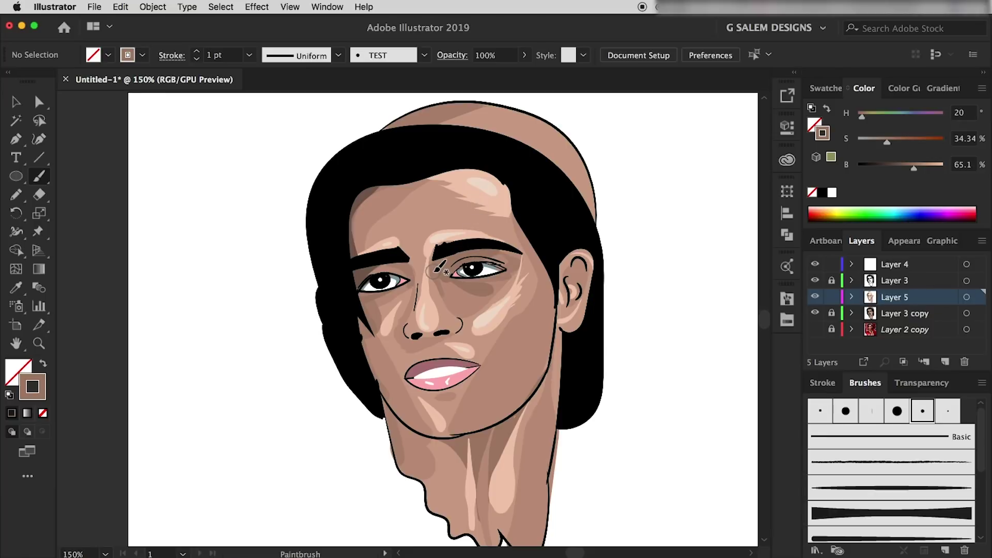
- Inspect the eyes up close, then lock Layer 5 and make Layer 3 active
{"action": "scroll", "coordinate": [439, 269], "scroll_direction": "right", "scroll_amount": 1}
{"action": "scroll", "coordinate": [486, 274], "scroll_direction": "up", "scroll_amount": 10}
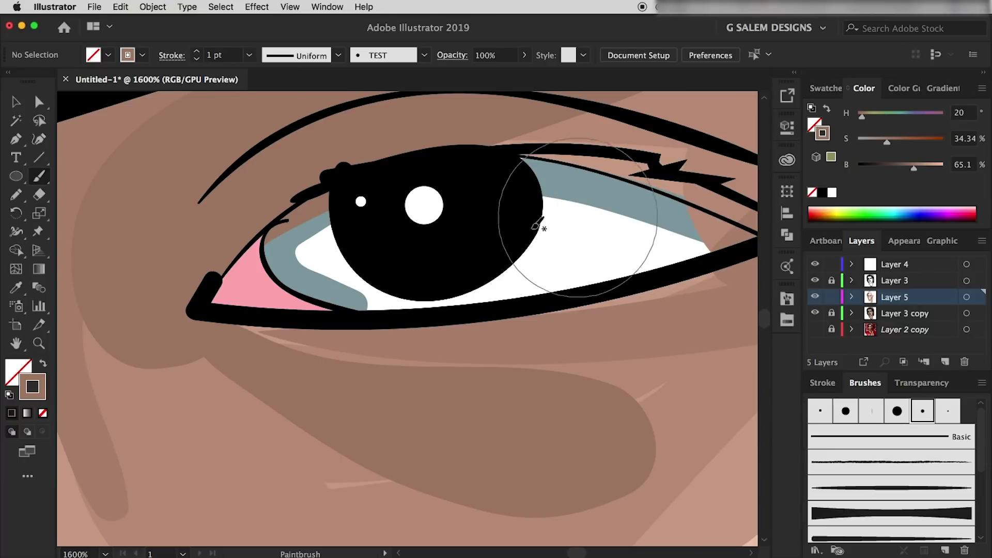
{"action": "scroll", "coordinate": [516, 238], "scroll_direction": "down", "scroll_amount": 3}
{"action": "scroll", "coordinate": [630, 232], "scroll_direction": "down", "scroll_amount": 4}
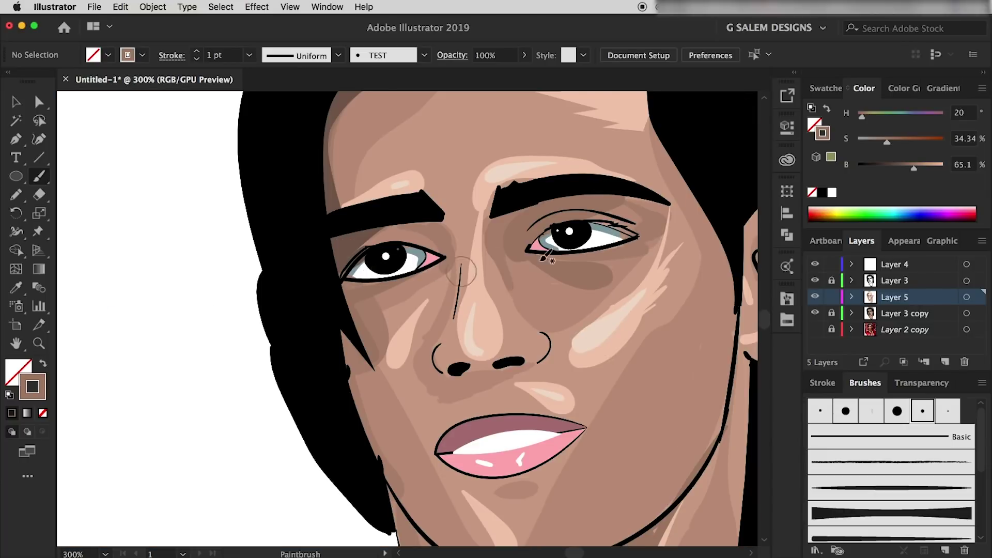
{"action": "scroll", "coordinate": [629, 242], "scroll_direction": "up", "scroll_amount": 4}
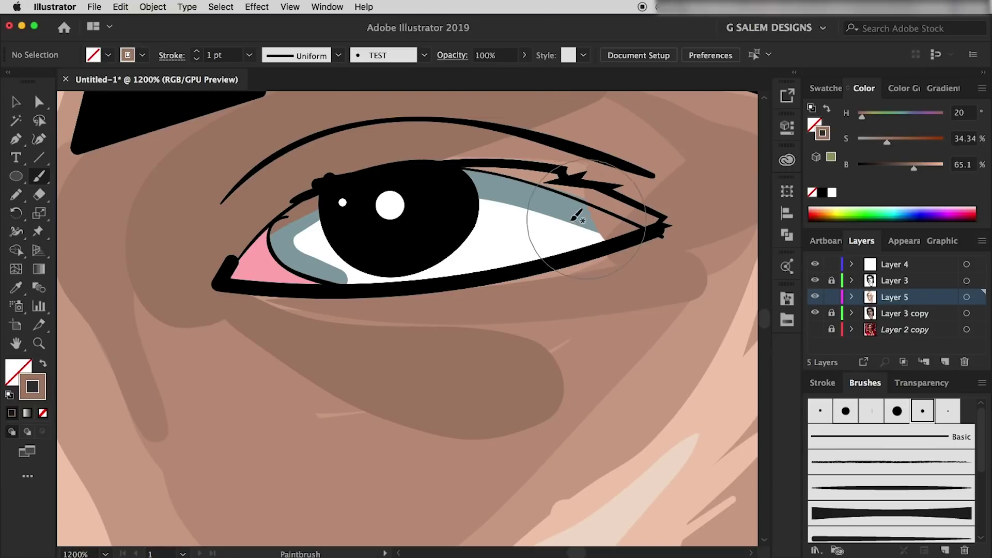
{"action": "scroll", "coordinate": [608, 227], "scroll_direction": "down", "scroll_amount": 5}
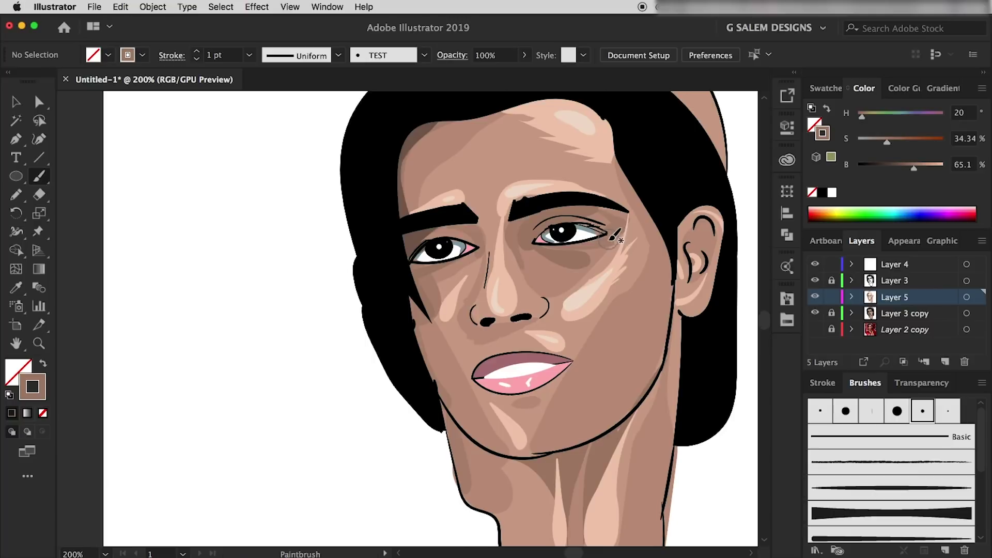
{"action": "scroll", "coordinate": [614, 236], "scroll_direction": "right", "scroll_amount": 3}
{"action": "scroll", "coordinate": [540, 259], "scroll_direction": "up", "scroll_amount": 3}
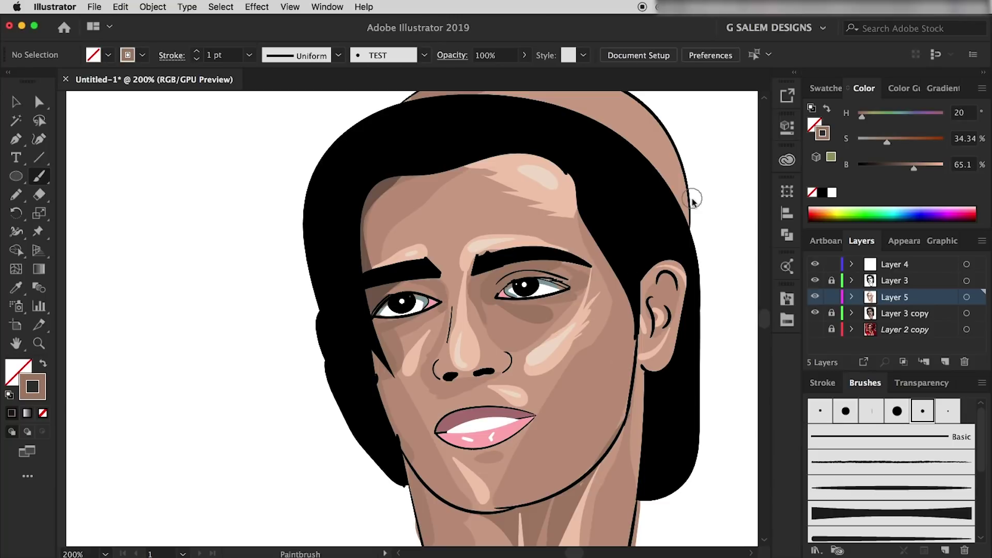
{"action": "left_click", "coordinate": [832, 297]}
{"action": "left_click", "coordinate": [850, 280]}
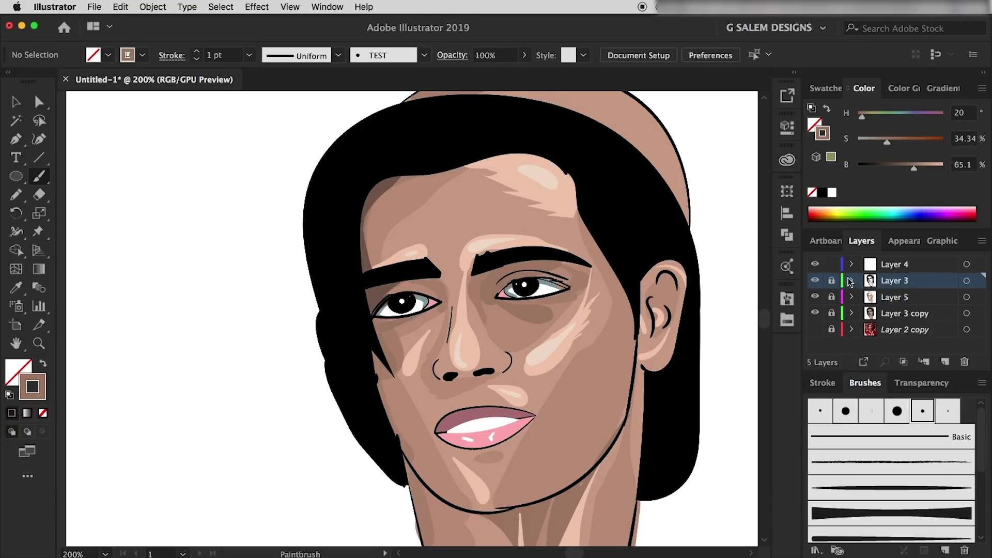
- Sample black from the eye outline and paint thick lash lines along both upper lids
{"action": "key", "text": "i"}
{"action": "left_click", "coordinate": [535, 260]}
{"action": "scroll", "coordinate": [565, 281], "scroll_direction": "up", "scroll_amount": 4}
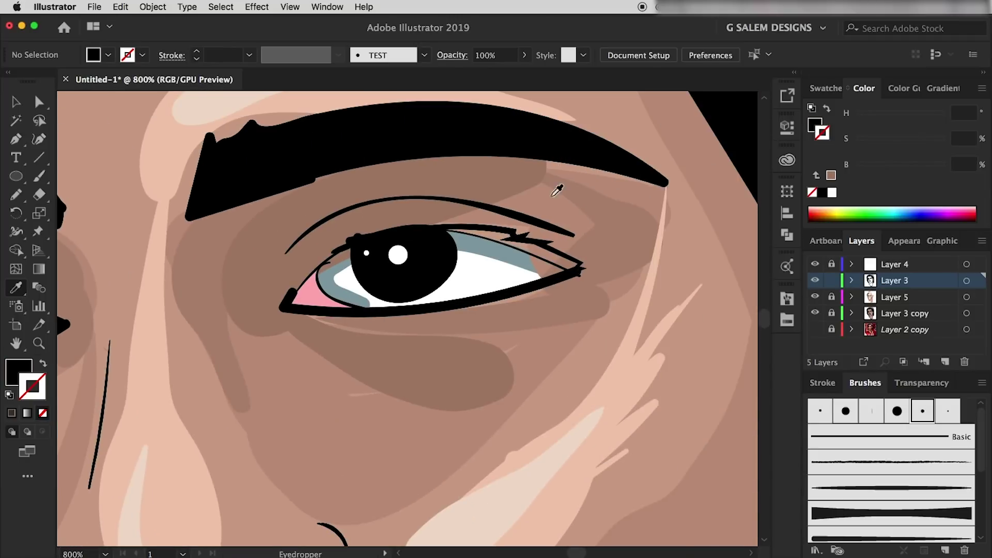
{"action": "key", "text": "b"}
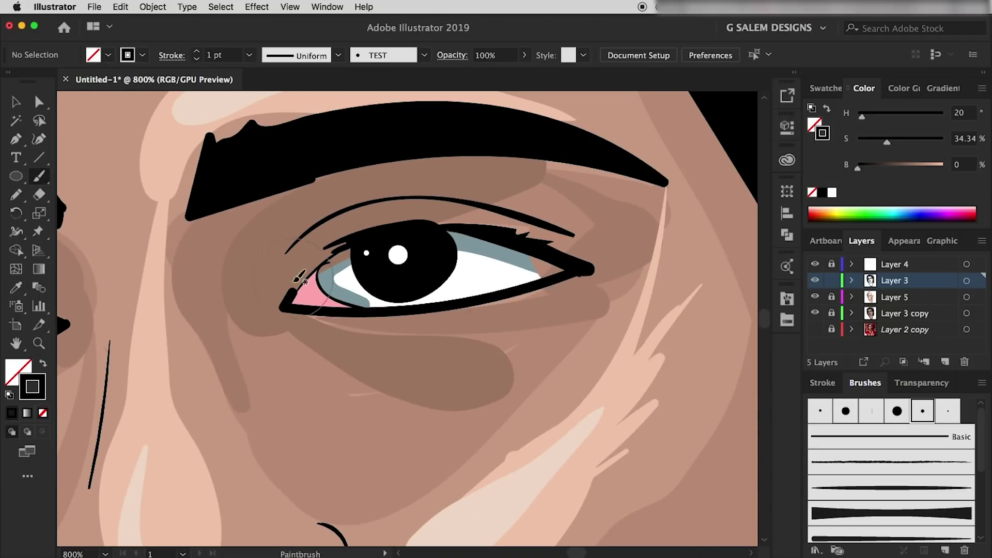
{"action": "mouse_move", "coordinate": [292, 283]}
{"action": "left_mouse_down"}
{"action": "mouse_move", "coordinate": [357, 238]}
{"action": "mouse_move", "coordinate": [583, 252]}
{"action": "left_mouse_up"}
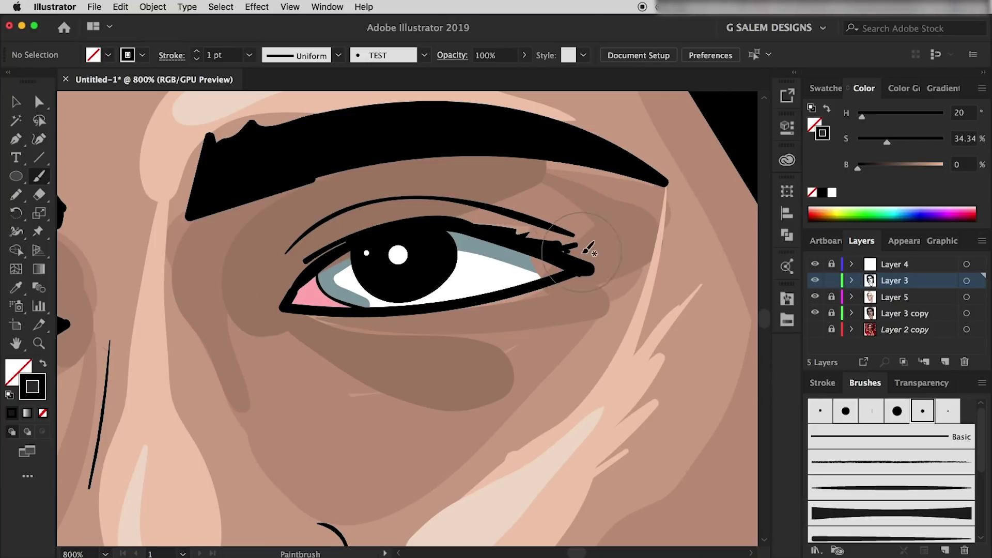
{"action": "scroll", "coordinate": [589, 238], "scroll_direction": "left", "scroll_amount": 10}
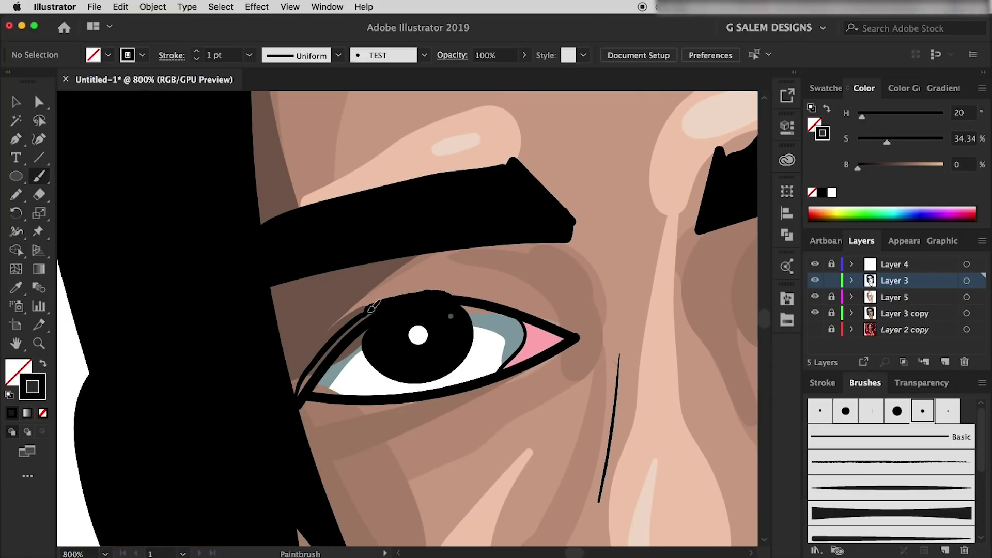
{"action": "left_click_drag", "start_coordinate": [372, 308], "coordinate": [313, 396]}
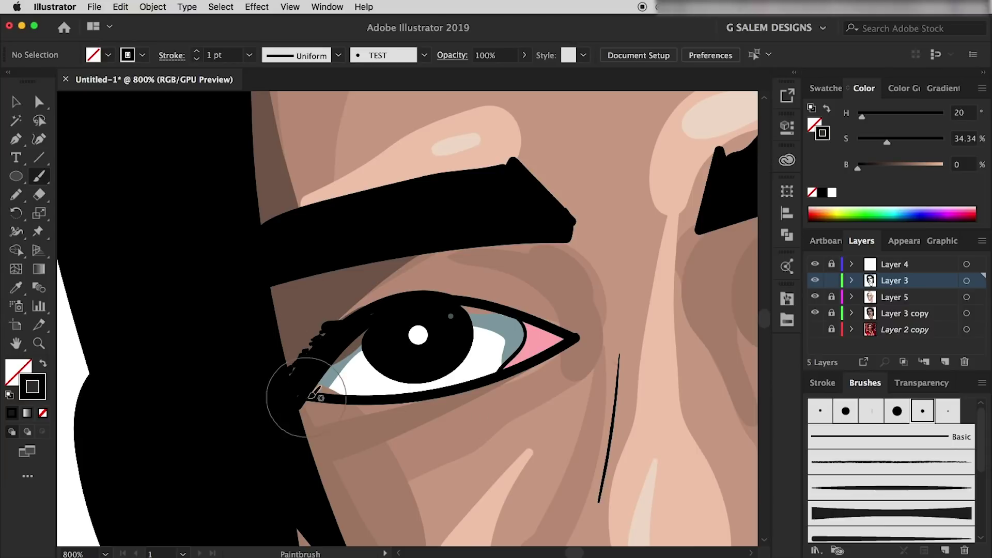
- Fit the whole portrait in view, clear the selection, and make black the stroke colour
{"action": "key", "text": "ctrl+1"}
{"action": "scroll", "coordinate": [418, 251], "scroll_direction": "up", "scroll_amount": 4}
{"action": "key", "text": "ctrl+1"}
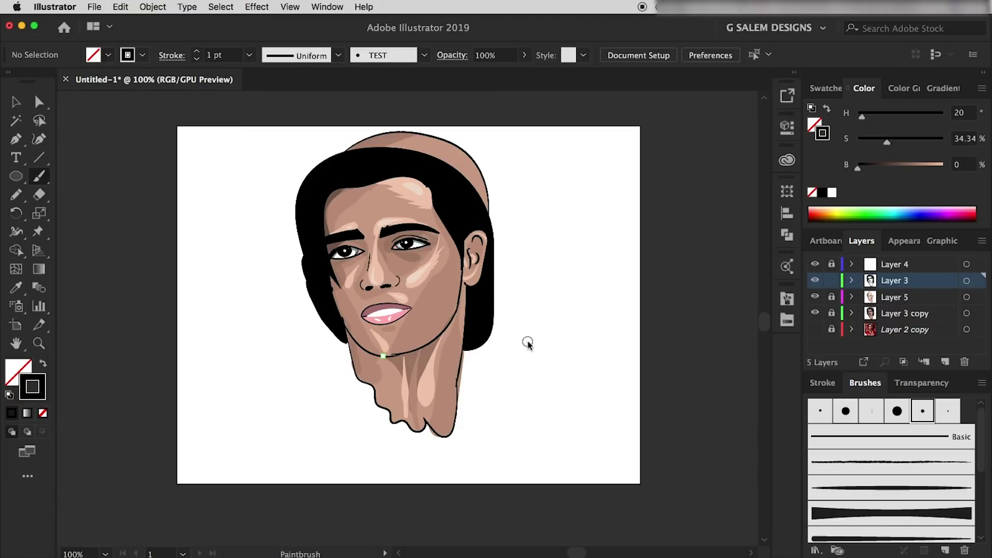
{"action": "left_click", "coordinate": [487, 394], "text": "ctrl"}
{"action": "key", "text": "ctrl+shift+a"}
{"action": "key", "text": "shift+x"}
{"action": "key", "text": "x"}
- Paint jagged and curled strand tips along the lower hair edge near the neck, undoing one stray stroke
{"action": "scroll", "coordinate": [480, 359], "scroll_direction": "up", "scroll_amount": 4}
{"action": "left_click_drag", "start_coordinate": [525, 256], "coordinate": [463, 356]}
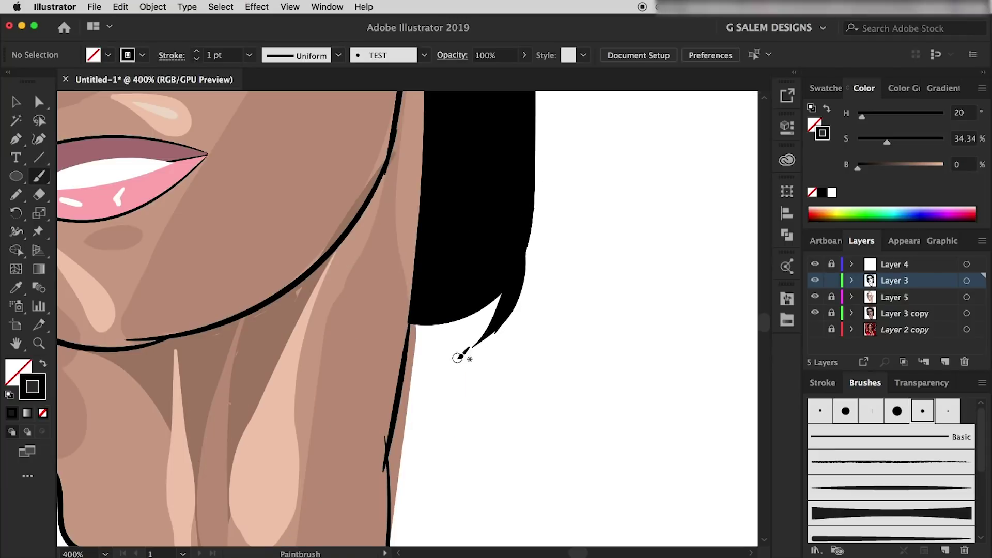
{"action": "left_click_drag", "start_coordinate": [498, 297], "coordinate": [411, 362]}
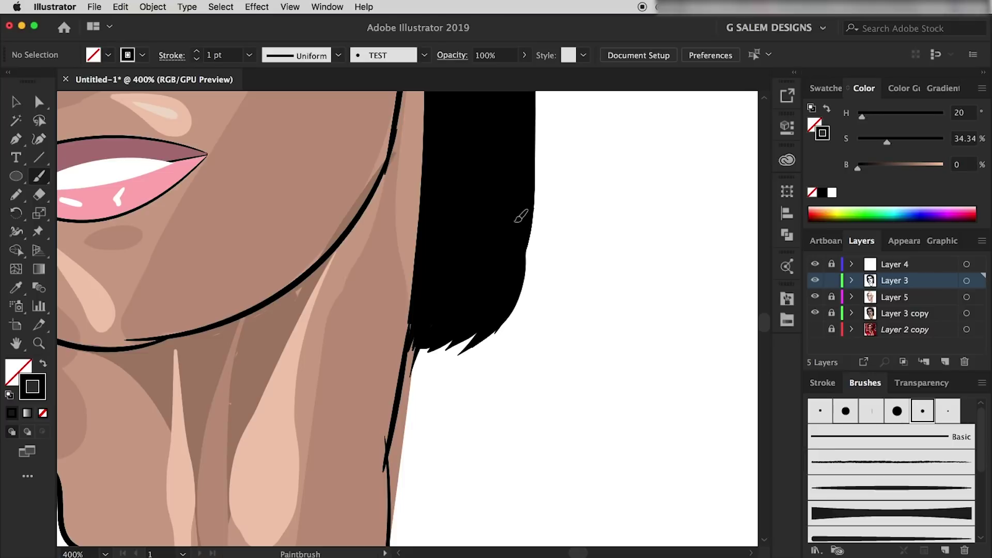
{"action": "scroll", "coordinate": [521, 216], "scroll_direction": "up", "scroll_amount": 5}
{"action": "left_click_drag", "start_coordinate": [501, 323], "coordinate": [514, 380]}
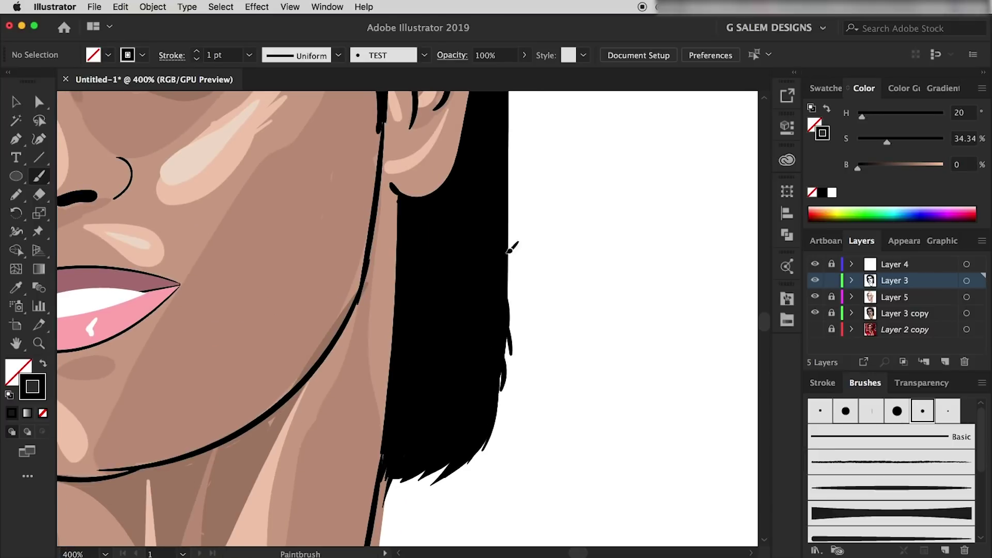
{"action": "left_click_drag", "start_coordinate": [502, 360], "coordinate": [501, 407]}
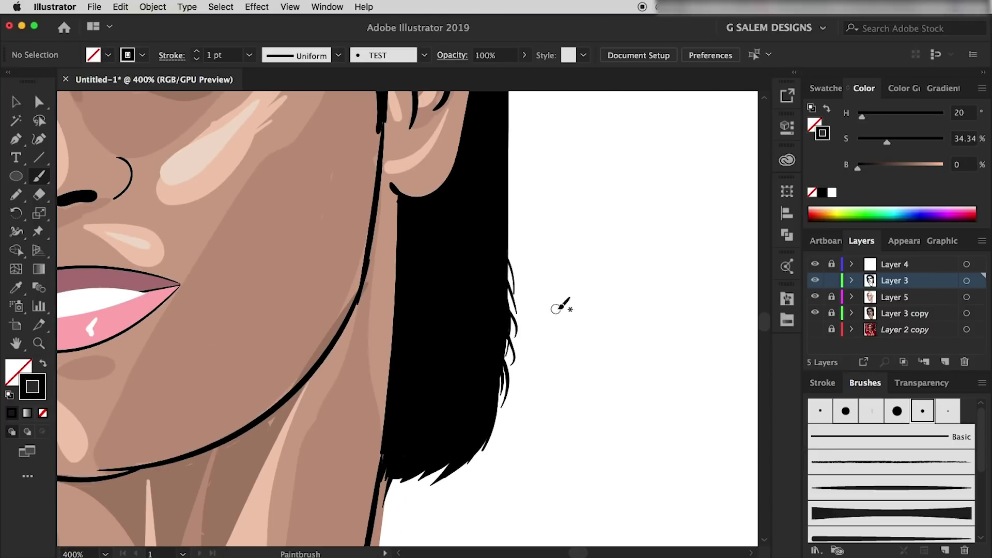
{"action": "scroll", "coordinate": [522, 323], "scroll_direction": "up", "scroll_amount": 5}
{"action": "left_click_drag", "start_coordinate": [499, 330], "coordinate": [500, 393]}
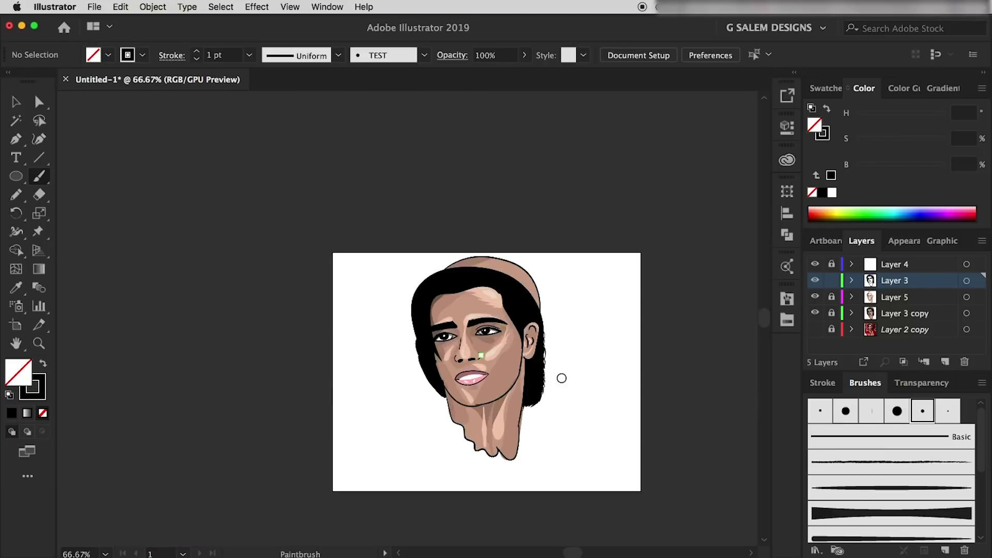
{"action": "mouse_move", "coordinate": [517, 163]}
{"action": "left_mouse_down"}
{"action": "mouse_move", "coordinate": [557, 439]}
{"action": "mouse_move", "coordinate": [550, 446]}
{"action": "left_mouse_up"}
{"action": "key", "text": "ctrl+z"}
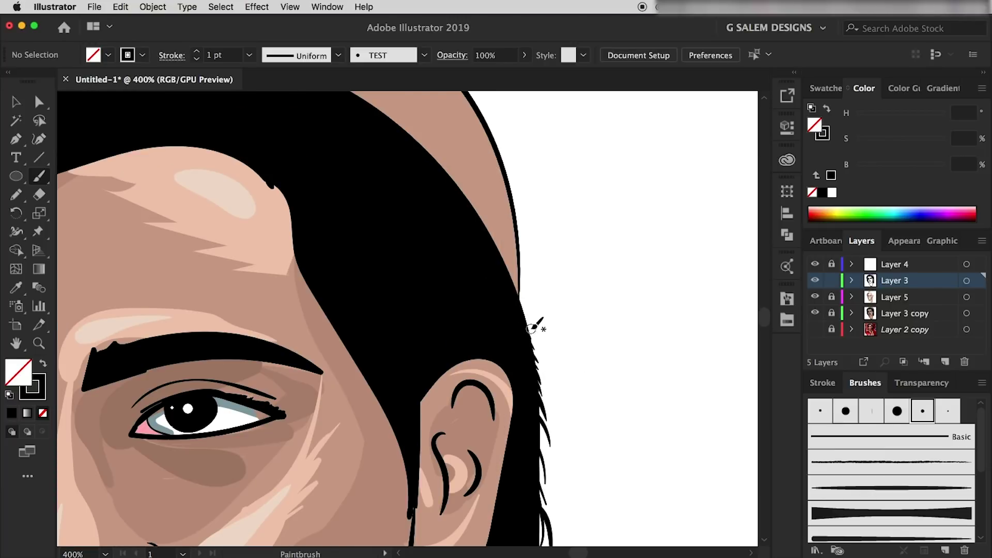
- Switch to a tapered brush and add strands along the top and left hair edges
{"action": "mouse_move", "coordinate": [532, 328]}
{"action": "left_mouse_down"}
{"action": "mouse_move", "coordinate": [470, 291]}
{"action": "mouse_move", "coordinate": [173, 215]}
{"action": "mouse_move", "coordinate": [372, 193]}
{"action": "left_mouse_up"}
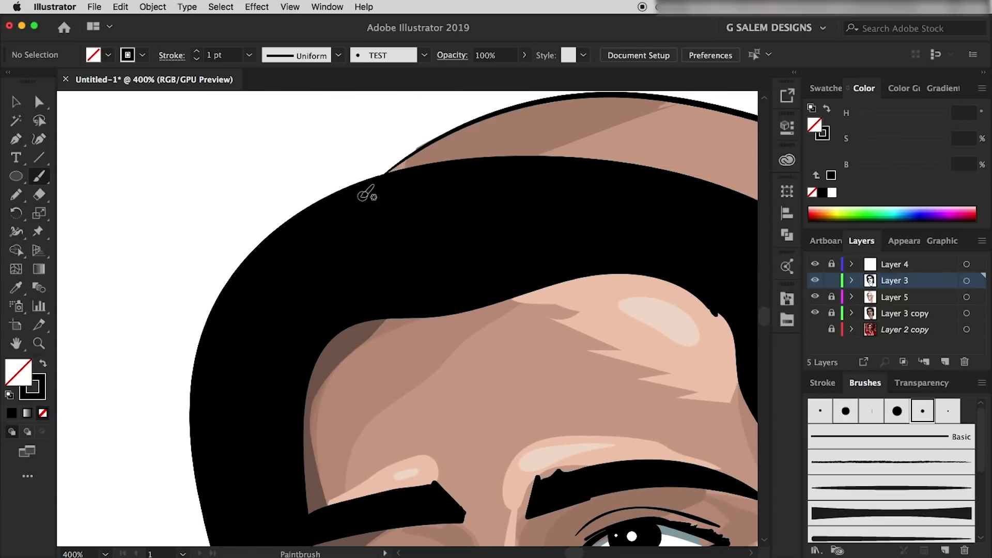
{"action": "scroll", "coordinate": [891, 465], "scroll_direction": "down", "scroll_amount": 3}
{"action": "left_click", "coordinate": [891, 424]}
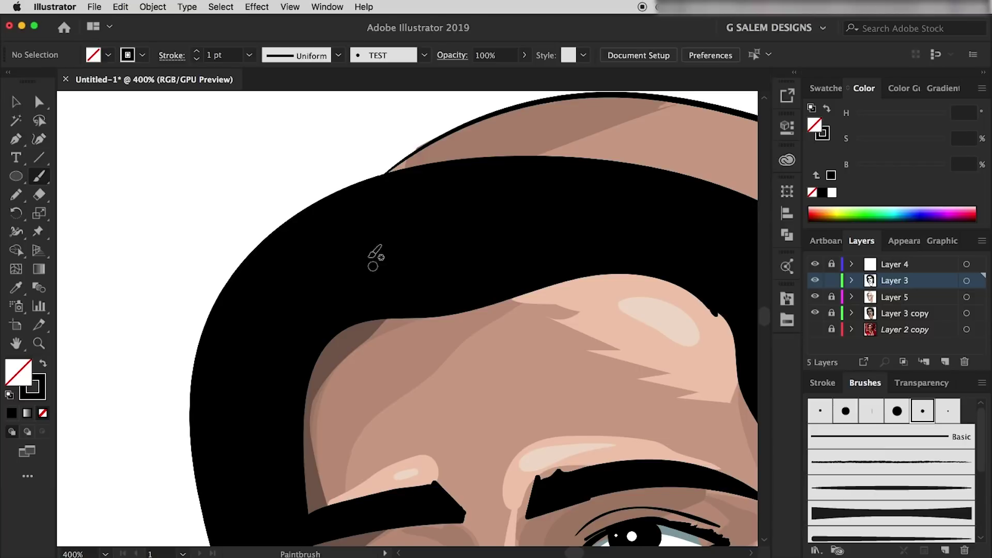
{"action": "mouse_move", "coordinate": [341, 202]}
{"action": "left_mouse_down"}
{"action": "mouse_move", "coordinate": [259, 243]}
{"action": "mouse_move", "coordinate": [288, 350]}
{"action": "left_mouse_up"}
{"action": "scroll", "coordinate": [288, 350], "scroll_direction": "down", "scroll_amount": 5}
{"action": "mouse_move", "coordinate": [269, 129]}
{"action": "left_mouse_down"}
{"action": "mouse_move", "coordinate": [241, 305]}
{"action": "mouse_move", "coordinate": [250, 398]}
{"action": "left_mouse_up"}
{"action": "scroll", "coordinate": [250, 398], "scroll_direction": "down", "scroll_amount": 5}
{"action": "left_click_drag", "start_coordinate": [283, 248], "coordinate": [325, 427]}
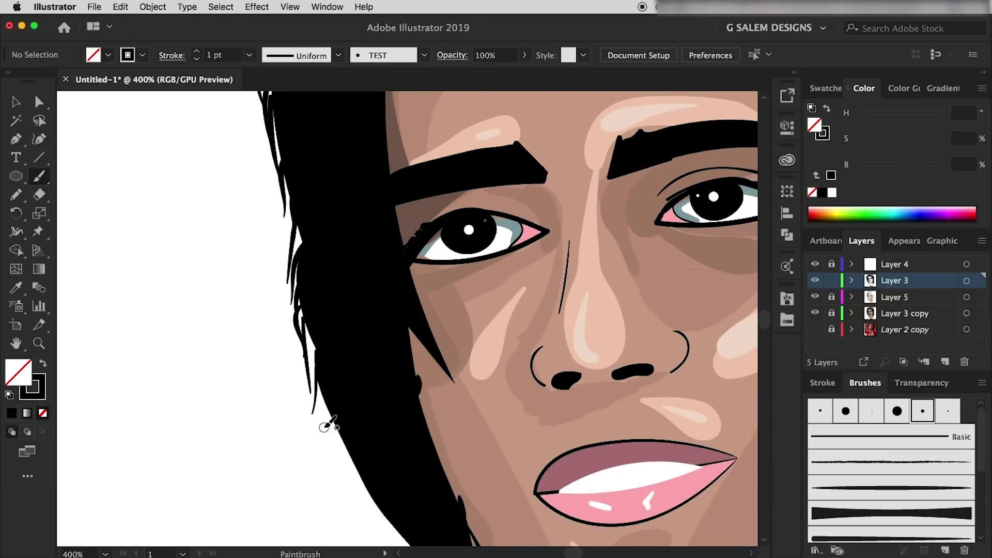
{"action": "scroll", "coordinate": [325, 426], "scroll_direction": "down", "scroll_amount": 5}
{"action": "mouse_move", "coordinate": [248, 289]}
{"action": "left_mouse_down"}
{"action": "mouse_move", "coordinate": [309, 403]}
{"action": "mouse_move", "coordinate": [395, 491]}
{"action": "left_mouse_up"}
{"action": "scroll", "coordinate": [364, 418], "scroll_direction": "up", "scroll_amount": 5}
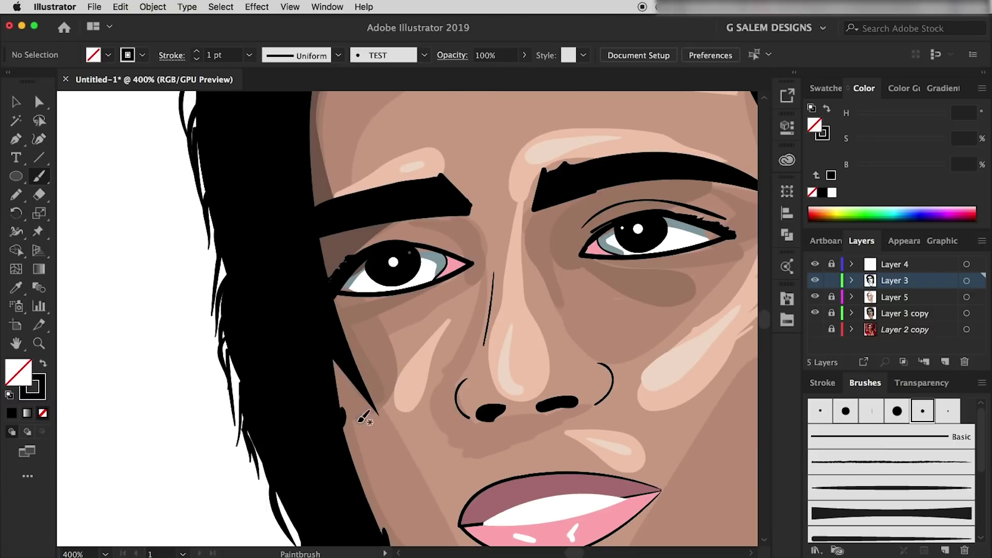
{"action": "scroll", "coordinate": [352, 428], "scroll_direction": "down", "scroll_amount": 6}
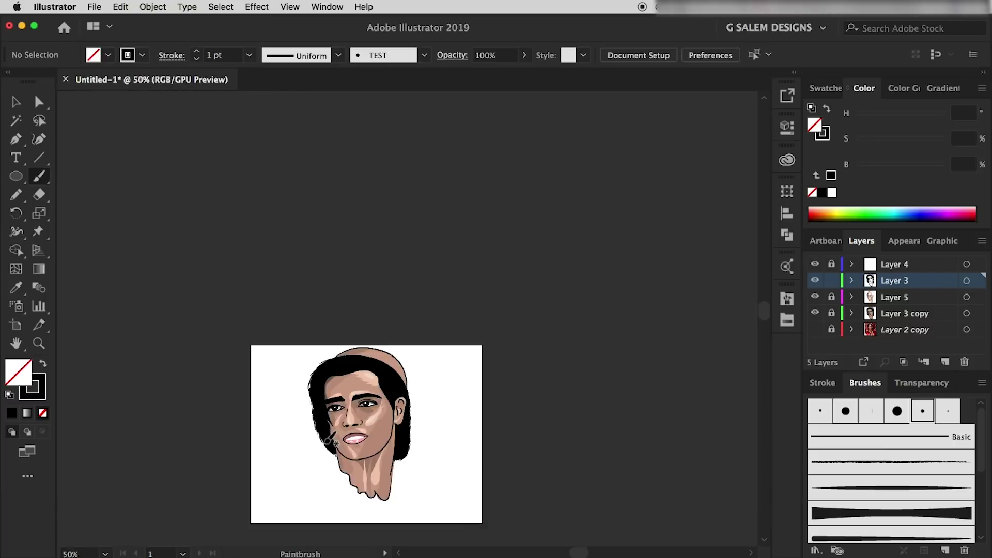
{"action": "scroll", "coordinate": [344, 401], "scroll_direction": "up", "scroll_amount": 6}
- Set the brush to 0.5 pt and paint fine strands on the eyebrow, hairline and ear edge
{"action": "left_click", "coordinate": [249, 54]}
{"action": "left_click", "coordinate": [272, 93]}
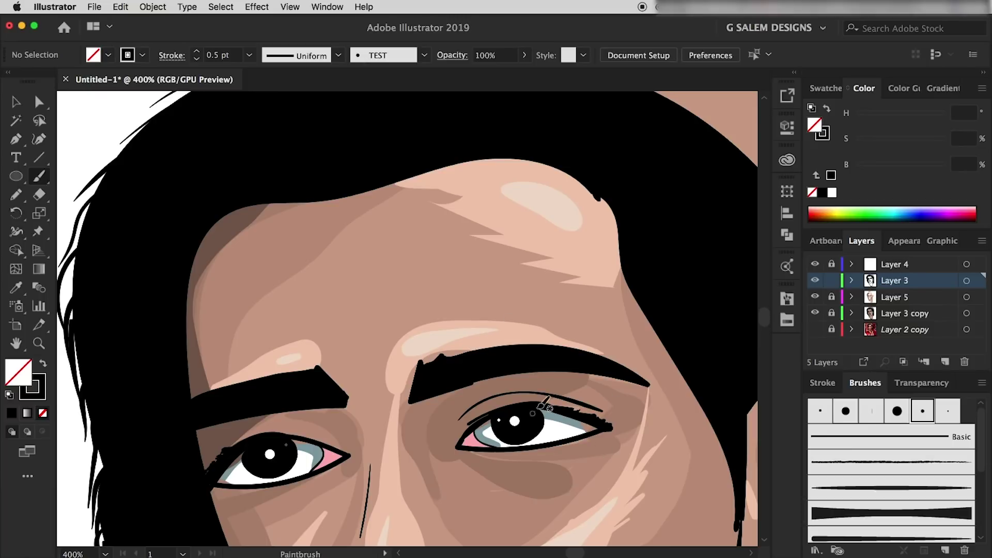
{"action": "left_click_drag", "start_coordinate": [424, 362], "coordinate": [434, 360]}
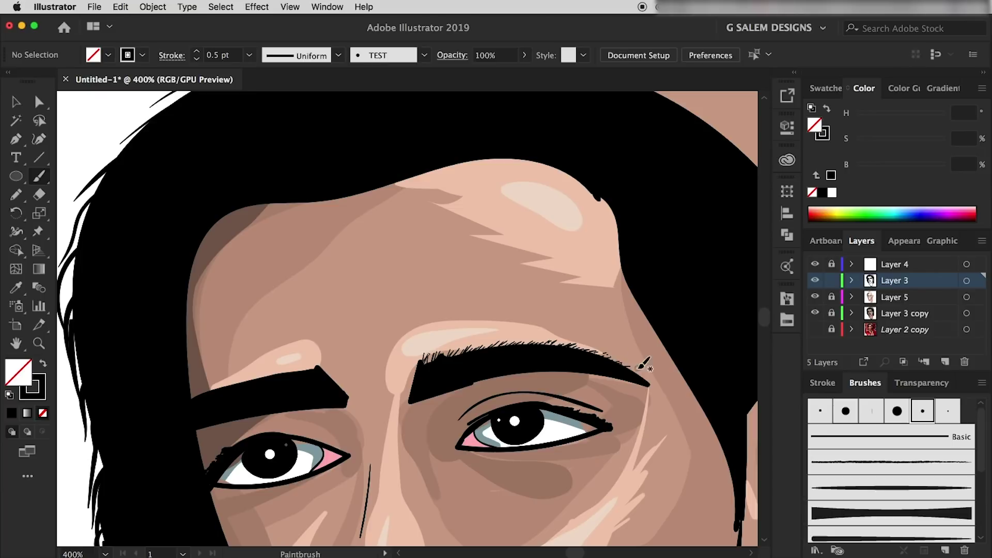
{"action": "left_click_drag", "start_coordinate": [418, 366], "coordinate": [415, 394]}
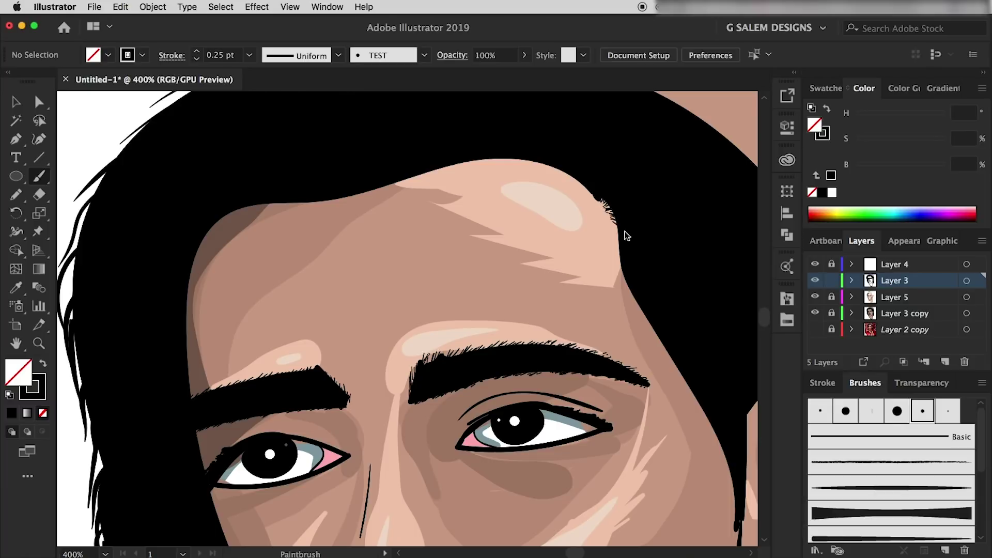
{"action": "left_click_drag", "start_coordinate": [629, 288], "coordinate": [649, 317]}
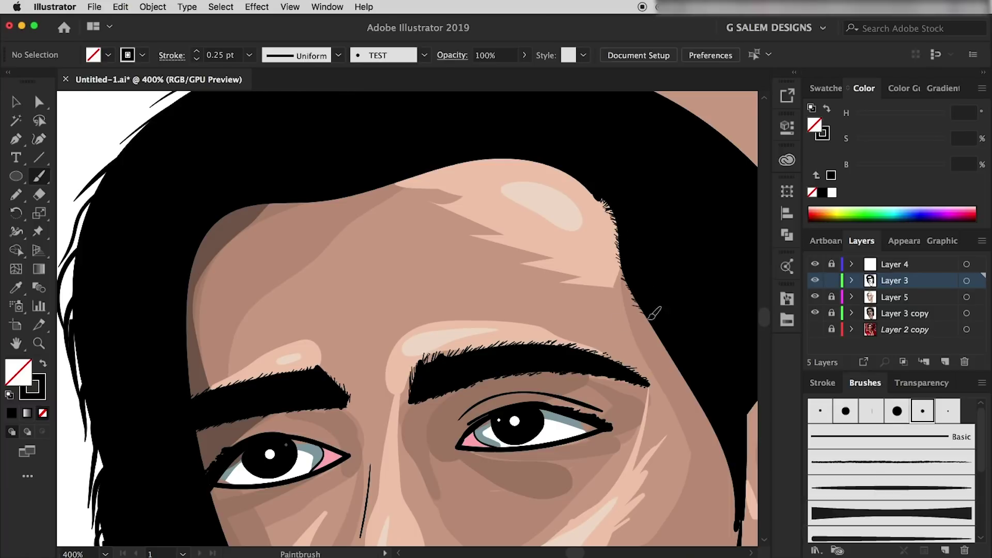
{"action": "left_click_drag", "start_coordinate": [715, 395], "coordinate": [597, 284]}
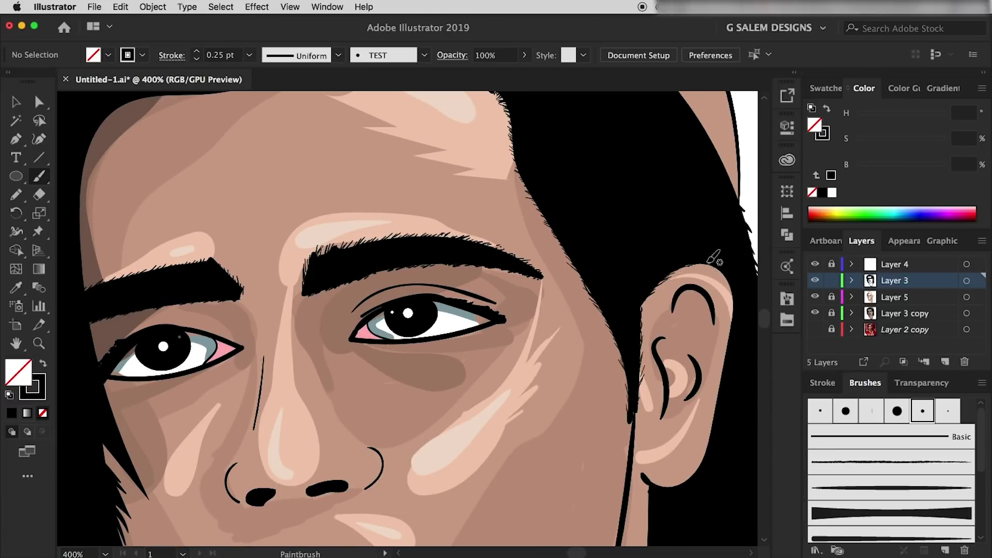
{"action": "left_click_drag", "start_coordinate": [721, 402], "coordinate": [712, 432]}
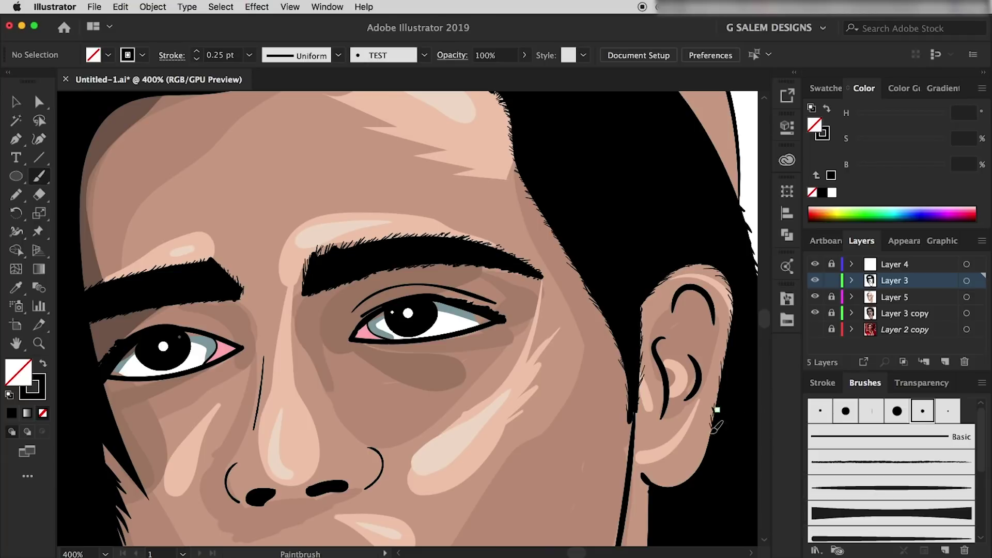
- Pan around the portrait to review the strands and make Layer 4 the active layer
{"action": "scroll", "coordinate": [583, 356], "scroll_direction": "down", "scroll_amount": 5}
{"action": "scroll", "coordinate": [553, 317], "scroll_direction": "up", "scroll_amount": 5}
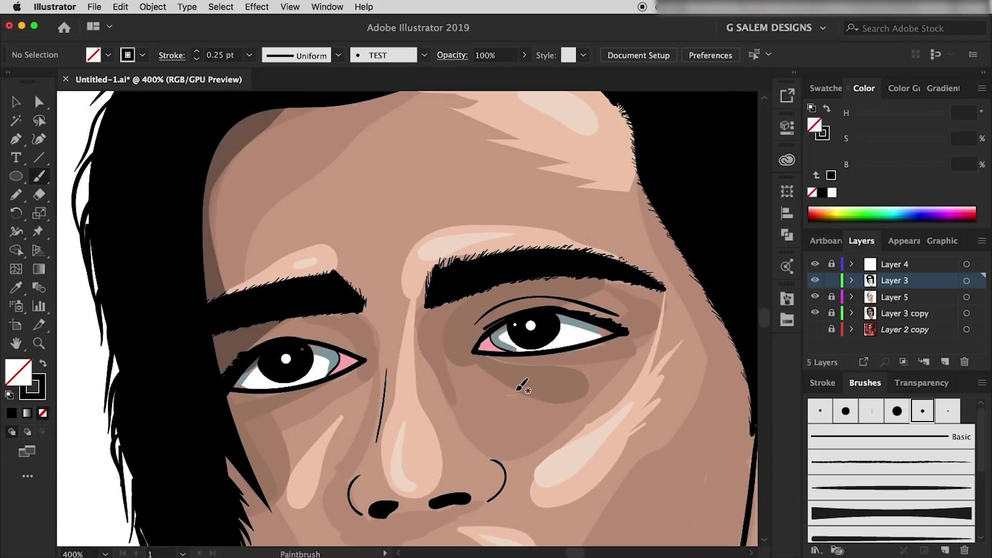
{"action": "scroll", "coordinate": [520, 380], "scroll_direction": "up", "scroll_amount": 3}
{"action": "scroll", "coordinate": [206, 195], "scroll_direction": "up", "scroll_amount": 3}
{"action": "scroll", "coordinate": [568, 179], "scroll_direction": "up", "scroll_amount": 5}
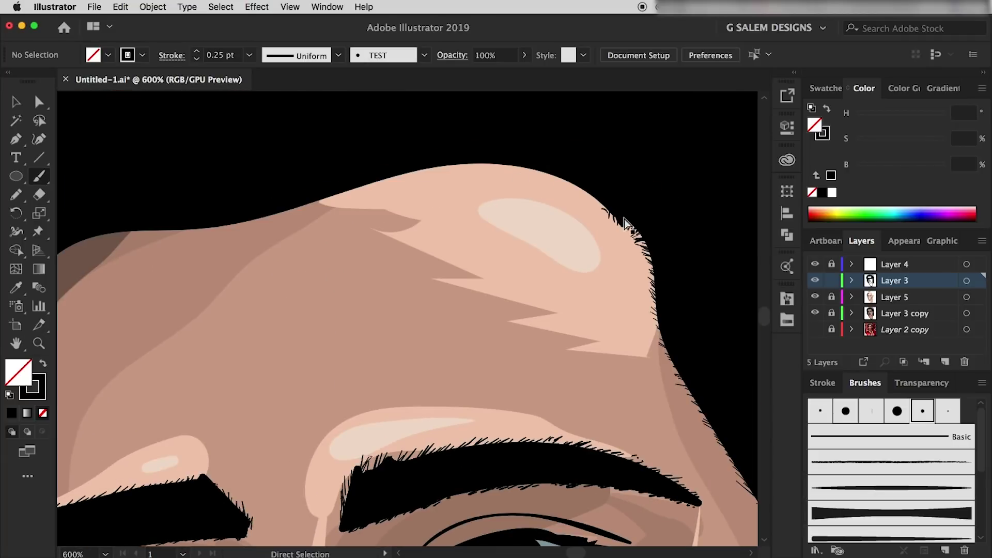
{"action": "scroll", "coordinate": [623, 215], "scroll_direction": "left", "scroll_amount": 5}
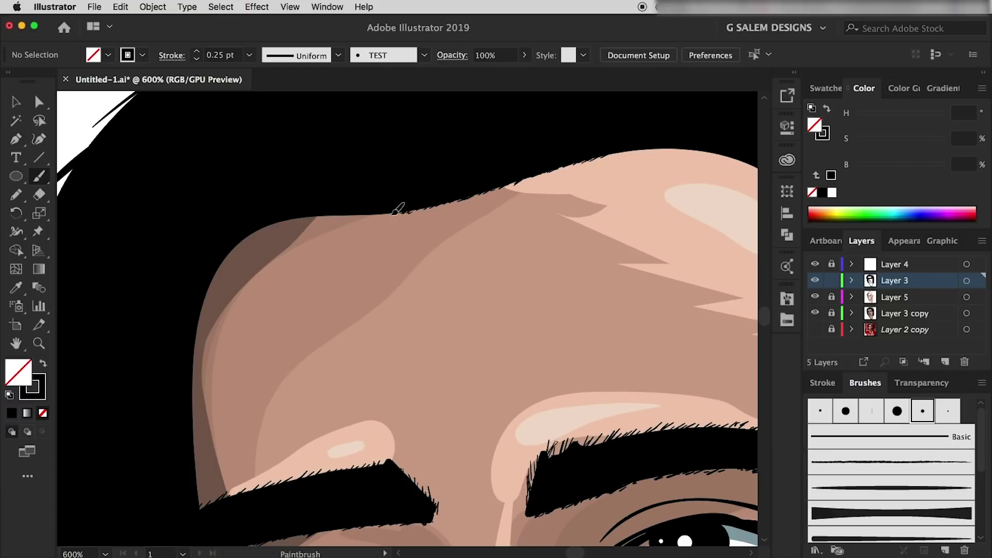
{"action": "scroll", "coordinate": [356, 232], "scroll_direction": "left", "scroll_amount": 5}
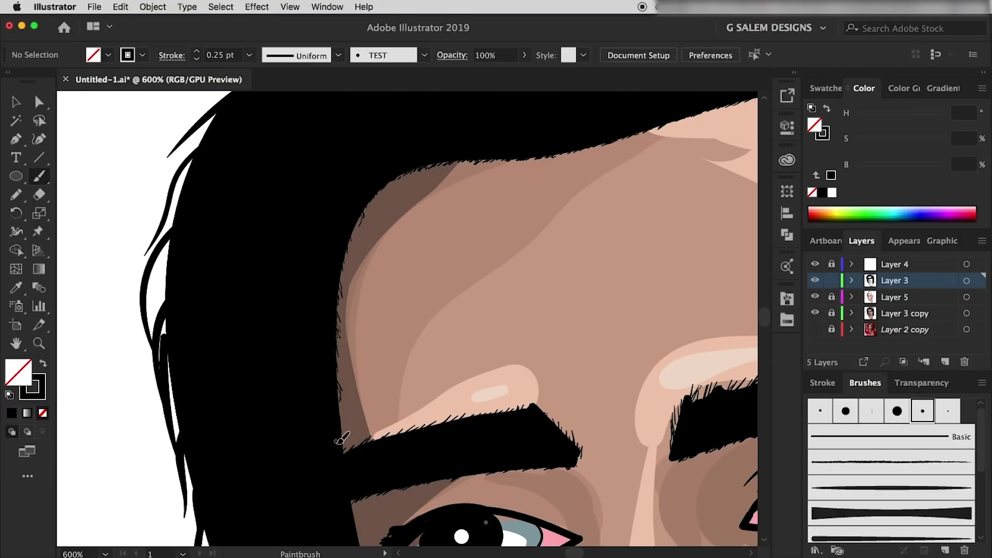
{"action": "scroll", "coordinate": [341, 439], "scroll_direction": "down", "scroll_amount": 5}
{"action": "scroll", "coordinate": [300, 372], "scroll_direction": "down", "scroll_amount": 3}
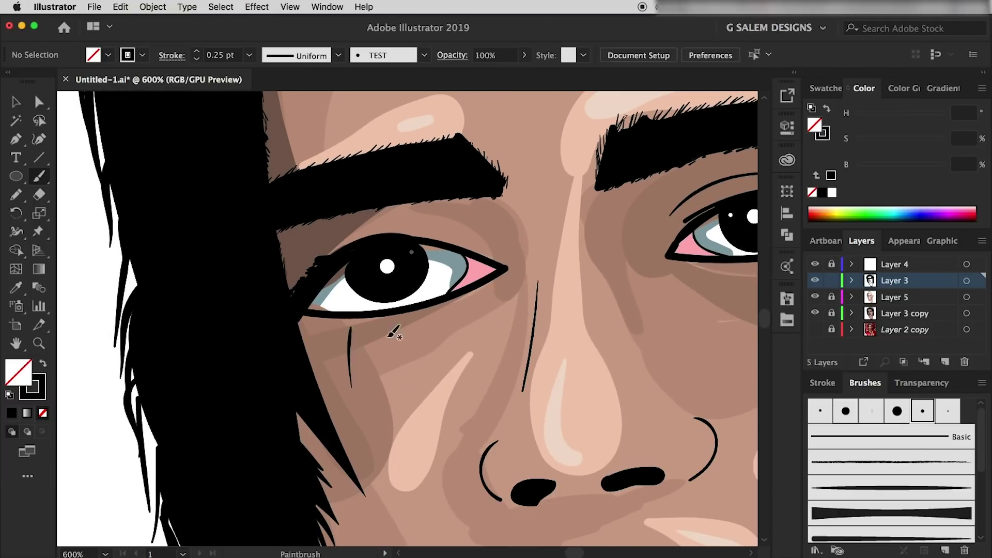
{"action": "scroll", "coordinate": [498, 336], "scroll_direction": "down", "scroll_amount": 5}
{"action": "scroll", "coordinate": [485, 400], "scroll_direction": "down", "scroll_amount": 2}
{"action": "scroll", "coordinate": [485, 401], "scroll_direction": "up", "scroll_amount": 1}
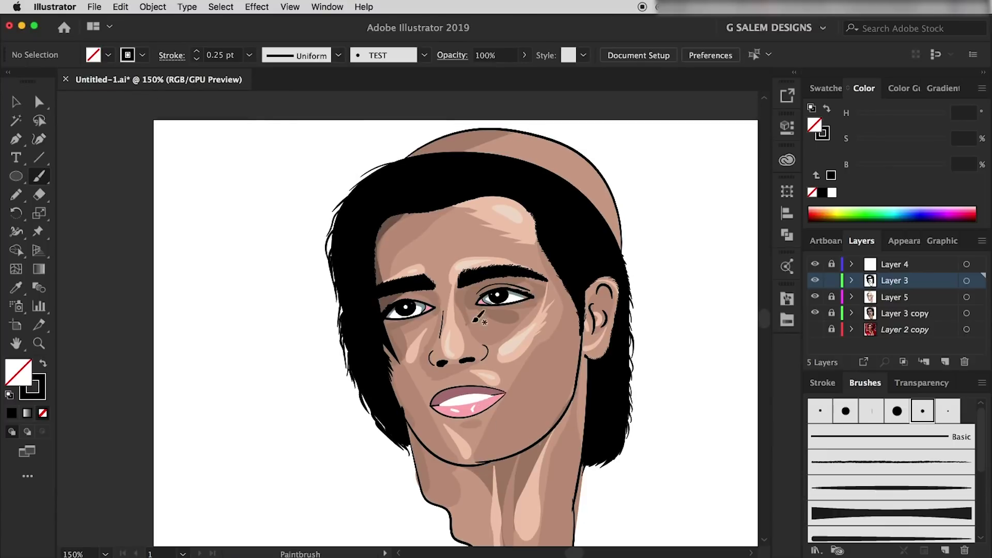
{"action": "scroll", "coordinate": [479, 316], "scroll_direction": "up", "scroll_amount": 5}
{"action": "left_click", "coordinate": [817, 268]}
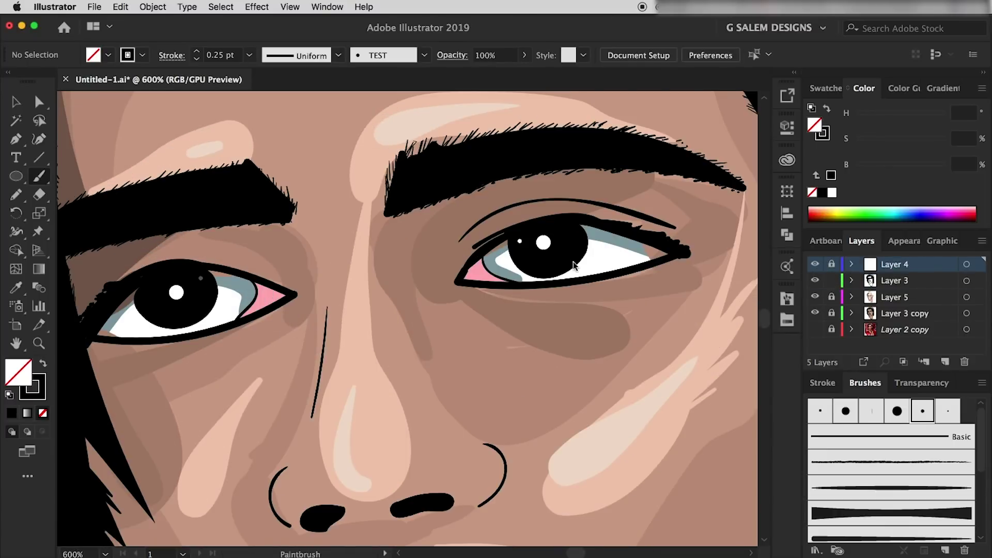
- Unlock Layer 5, darken the left-eye shading shapes to dark grey, then relock it
{"action": "key", "text": "a"}
{"action": "left_click", "coordinate": [906, 282]}
{"action": "left_click", "coordinate": [889, 299]}
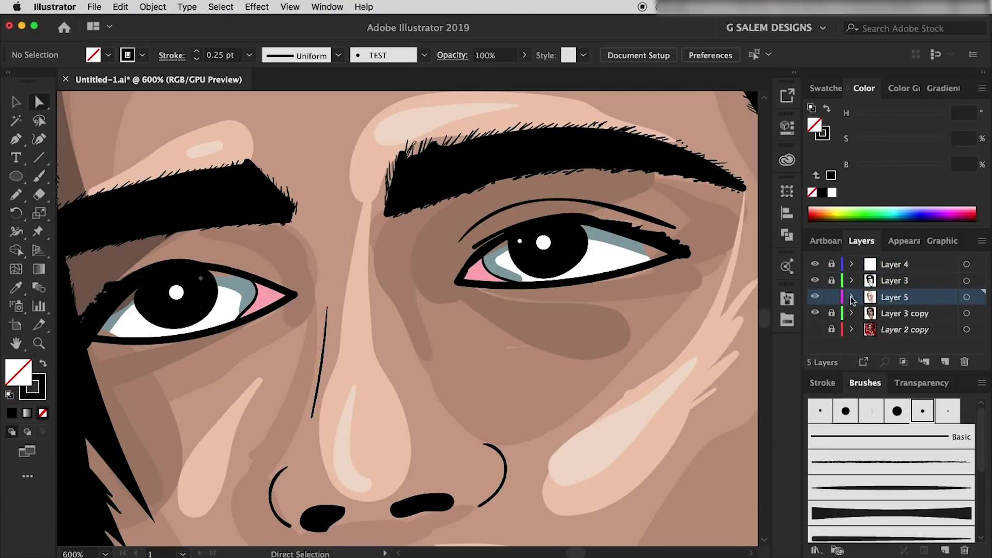
{"action": "left_click", "coordinate": [616, 250]}
{"action": "left_click", "coordinate": [151, 292]}
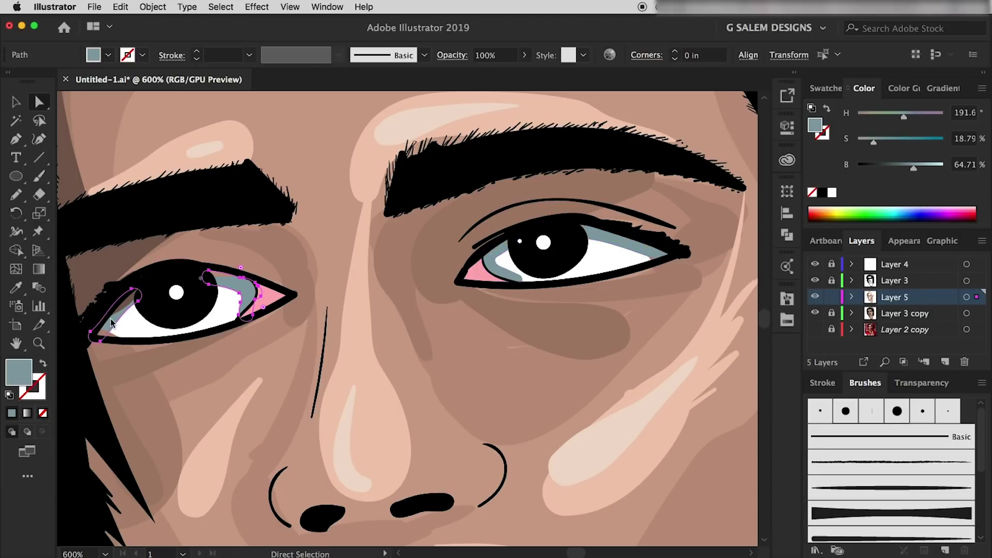
{"action": "key", "text": "b"}
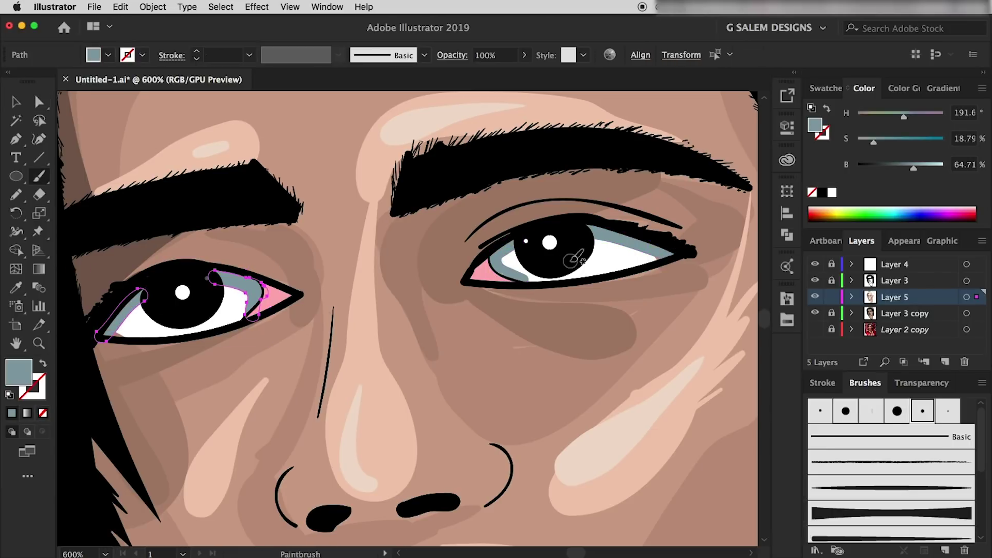
{"action": "mouse_move", "coordinate": [914, 167]}
{"action": "left_mouse_down"}
{"action": "mouse_move", "coordinate": [859, 166]}
{"action": "mouse_move", "coordinate": [882, 166]}
{"action": "left_mouse_up"}
{"action": "left_click", "coordinate": [831, 297]}
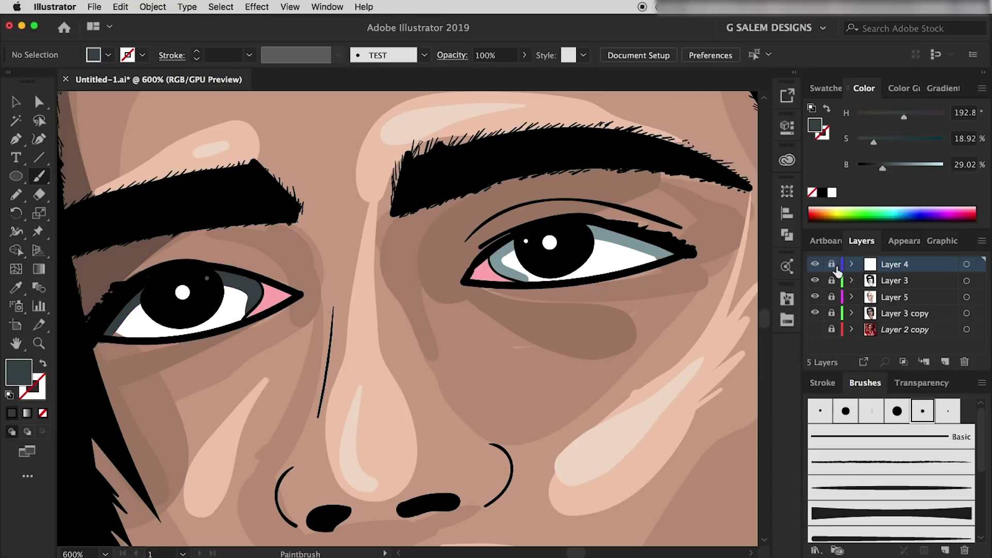
- Swap fill and stroke, setting the brush colour to very dark grey
{"action": "key", "text": "shift+x"}
{"action": "left_click_drag", "start_coordinate": [882, 166], "coordinate": [868, 166]}
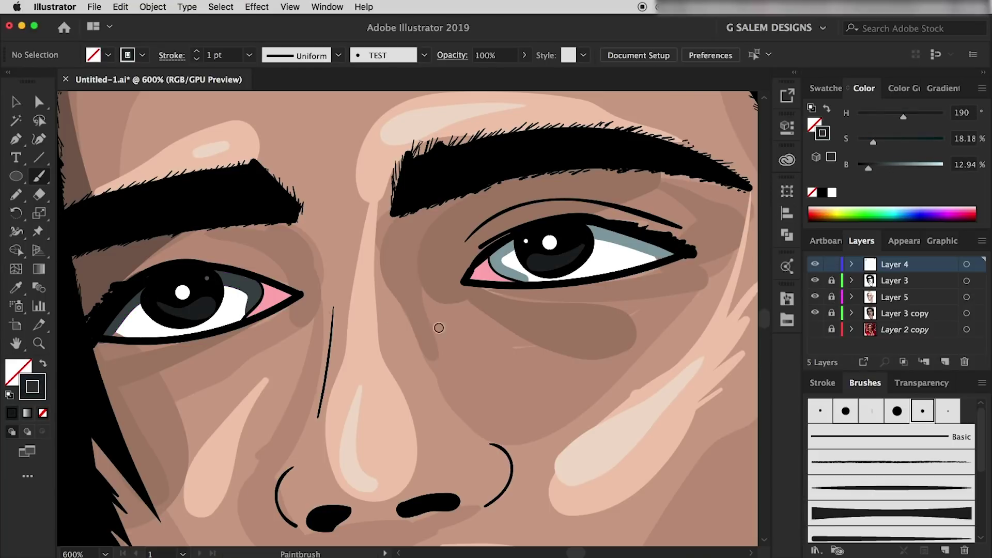
{"action": "scroll", "coordinate": [473, 309], "scroll_direction": "down", "scroll_amount": 4}
{"action": "scroll", "coordinate": [473, 338], "scroll_direction": "up", "scroll_amount": 2}
- Direct-select the left eye outline, left iris shine and right eye inner paths, then deselect
{"action": "key", "text": "v"}
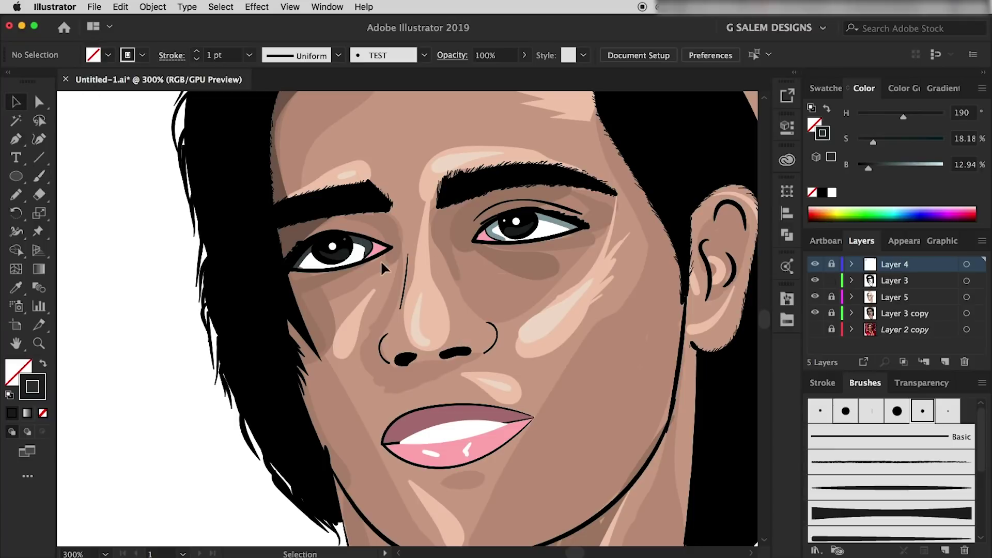
{"action": "key", "text": "a"}
{"action": "scroll", "coordinate": [331, 266], "scroll_direction": "up", "scroll_amount": 2}
{"action": "left_click", "coordinate": [330, 274]}
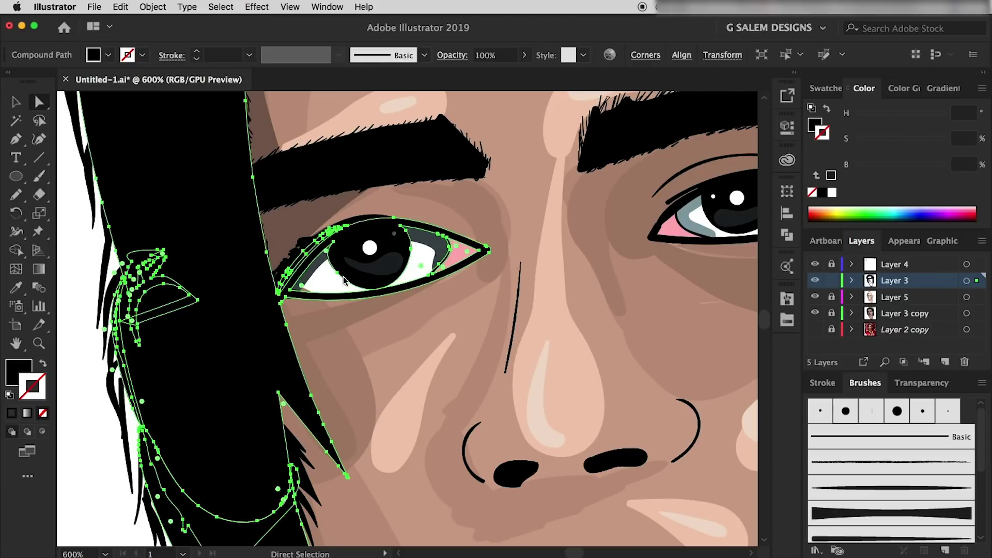
{"action": "left_click", "coordinate": [338, 284]}
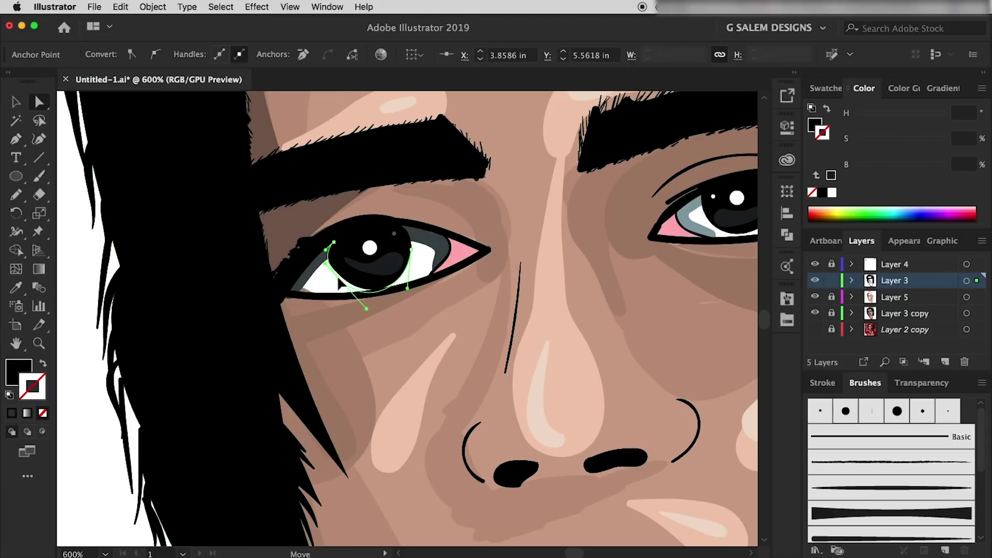
{"action": "scroll", "coordinate": [464, 284], "scroll_direction": "right", "scroll_amount": 5}
{"action": "scroll", "coordinate": [465, 284], "scroll_direction": "up", "scroll_amount": 2}
{"action": "left_click", "coordinate": [707, 239]}
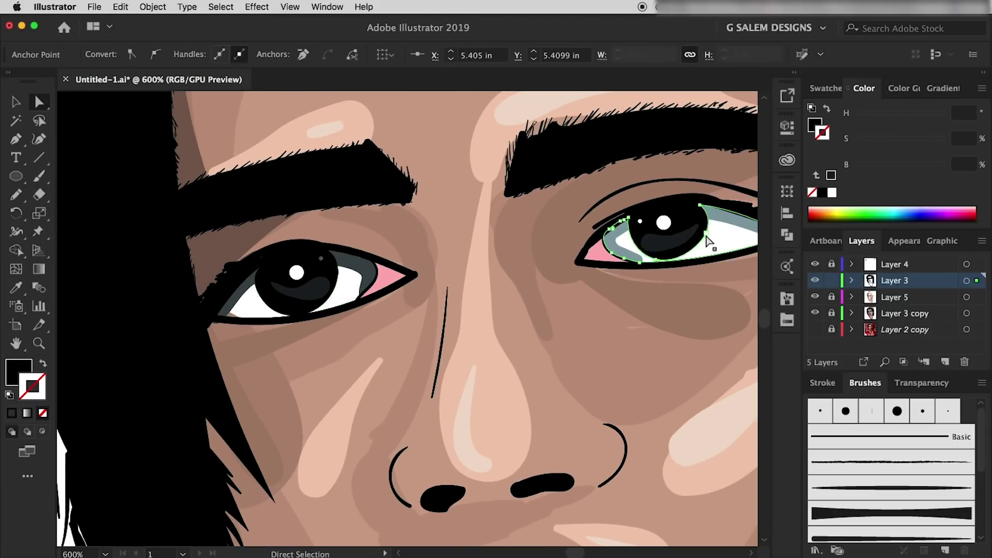
{"action": "key", "text": "ctrl+shift+a"}
{"action": "scroll", "coordinate": [481, 343], "scroll_direction": "down", "scroll_amount": 4}
{"action": "scroll", "coordinate": [511, 321], "scroll_direction": "up", "scroll_amount": 2}
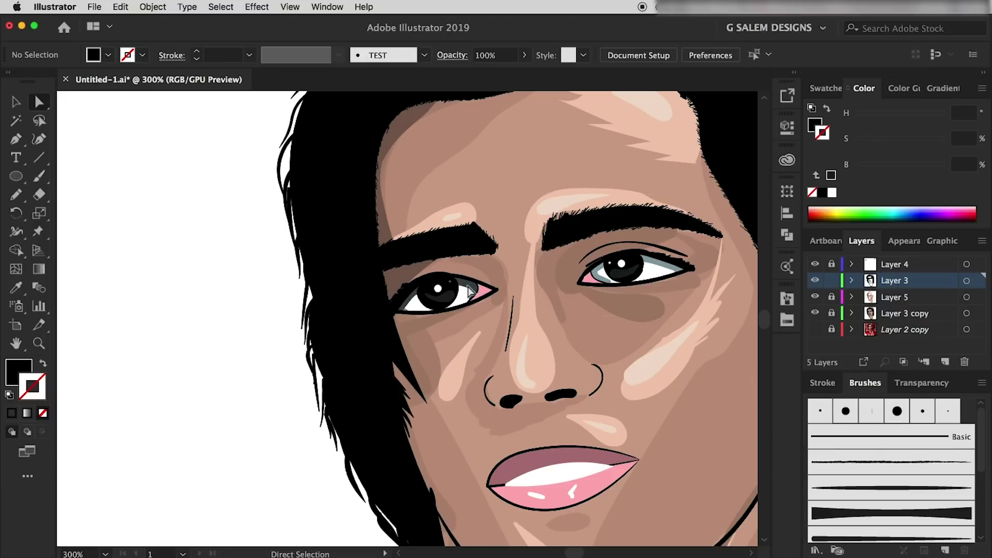
- Lock Layer 4, unlock Layer 5, and eyedropper grey-blue onto the left-eye shading shapes
{"action": "left_click", "coordinate": [831, 264]}
{"action": "left_click", "coordinate": [831, 297]}
{"action": "left_click", "coordinate": [467, 289]}
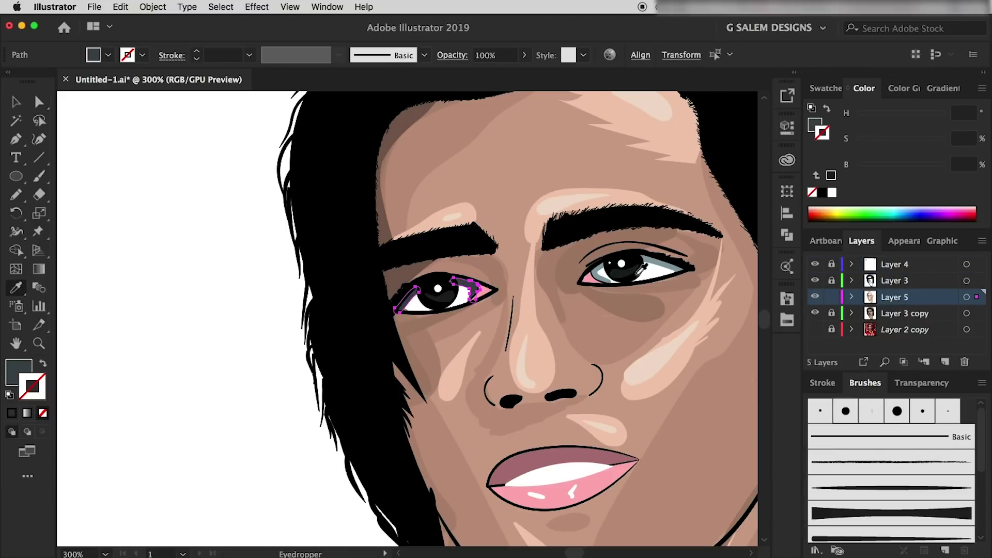
{"action": "key", "text": "i"}
{"action": "left_click", "coordinate": [654, 262]}
{"action": "key", "text": "ctrl+shift+a"}
{"action": "scroll", "coordinate": [452, 284], "scroll_direction": "up", "scroll_amount": 2}
- Unlock Layer 4 and lock Layer 5, then touch up the ellipse inside the left eye
{"action": "left_click", "coordinate": [831, 264]}
{"action": "left_click", "coordinate": [832, 297]}
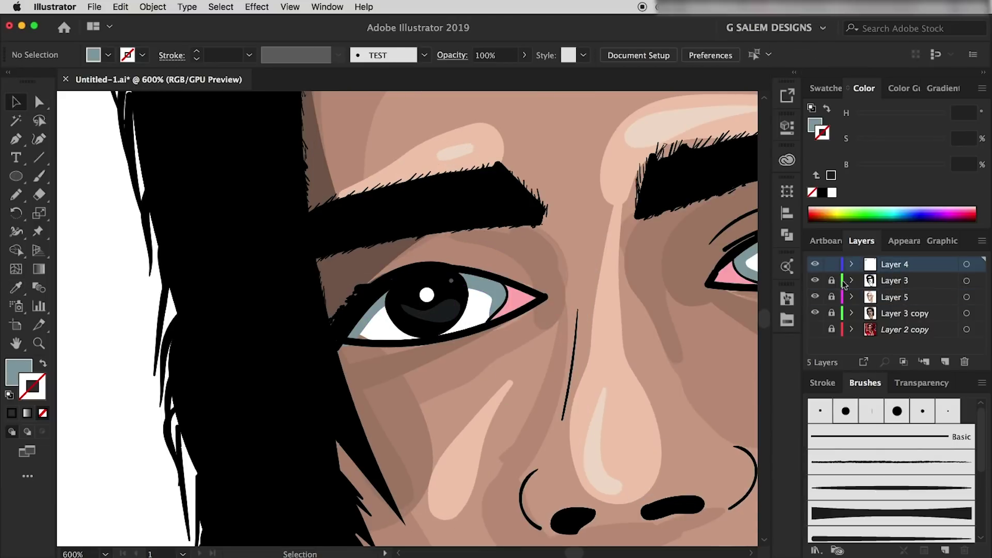
{"action": "key", "text": "i"}
{"action": "left_click", "coordinate": [451, 280], "text": "ctrl"}
{"action": "key", "text": "ctrl+shift+a"}
{"action": "key", "text": "v"}
{"action": "scroll", "coordinate": [544, 343], "scroll_direction": "down", "scroll_amount": 3}
{"action": "scroll", "coordinate": [511, 344], "scroll_direction": "up", "scroll_amount": 2}
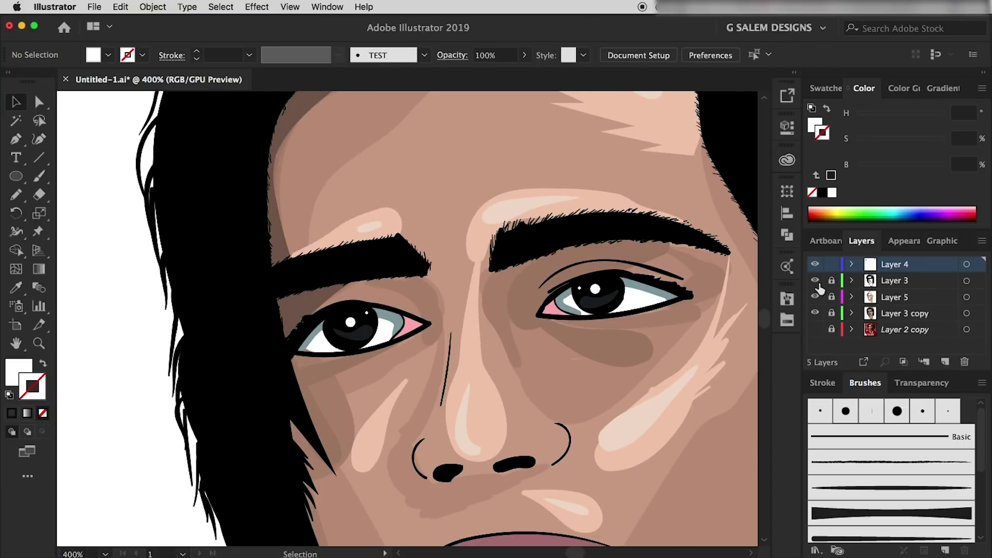
- Make Layer 3 active and apply a gradient stroke, moving the 69.91% stop to the end
{"action": "left_click", "coordinate": [831, 264]}
{"action": "left_click", "coordinate": [841, 280]}
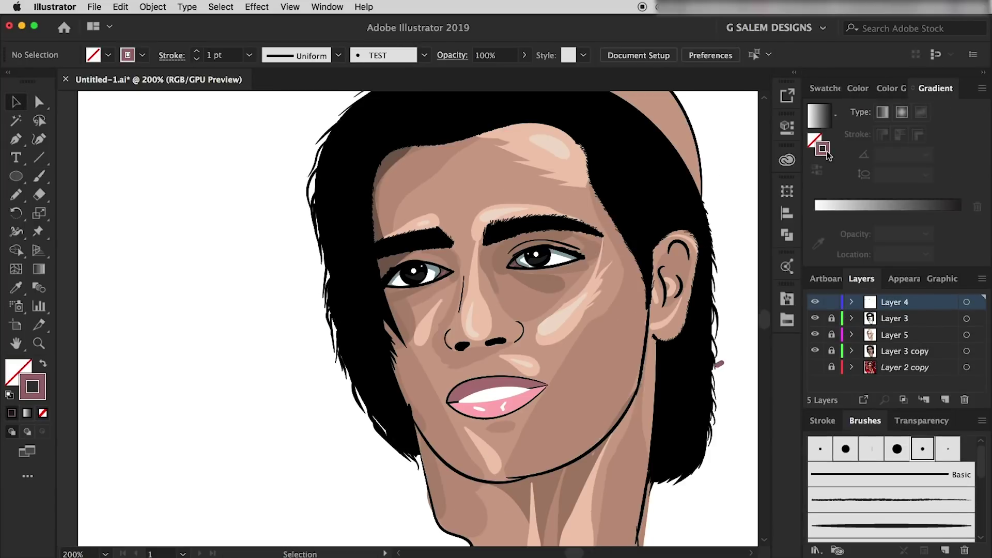
{"action": "left_click", "coordinate": [819, 114]}
{"action": "left_click", "coordinate": [916, 214]}
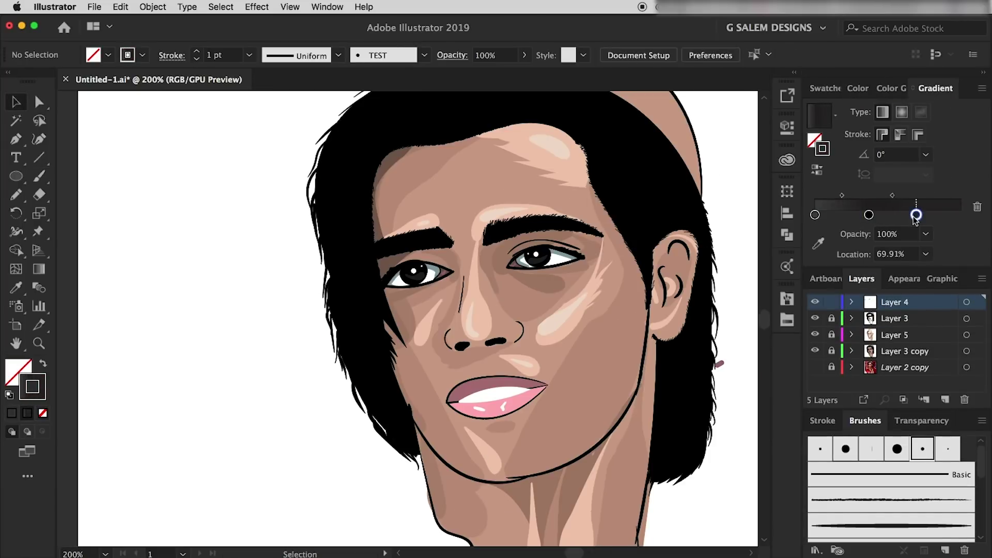
{"action": "left_click_drag", "start_coordinate": [916, 214], "coordinate": [957, 214]}
{"action": "left_click", "coordinate": [818, 243]}
{"action": "left_click", "coordinate": [815, 214]}
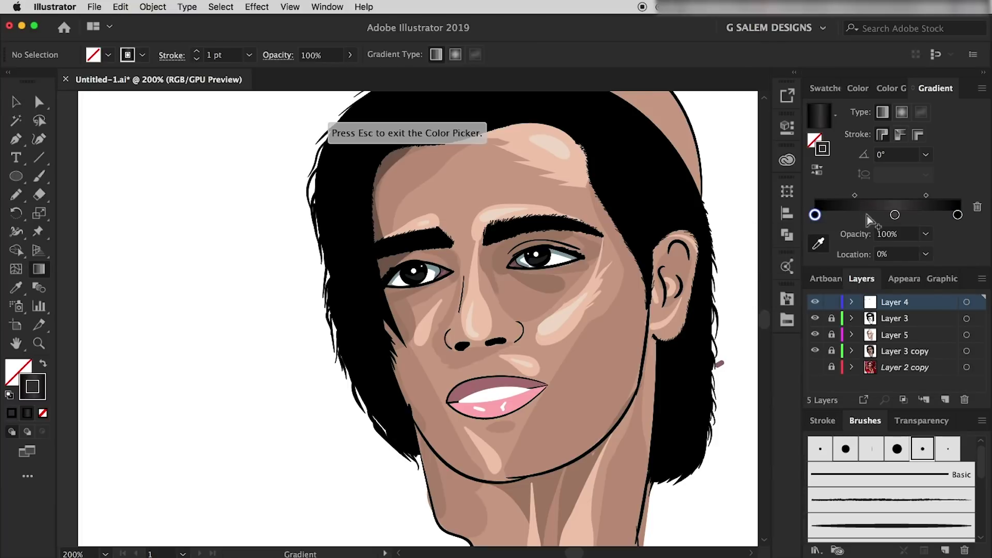
- Shift the middle gradient stop slightly left and assign it a black swatch
{"action": "double_click", "coordinate": [815, 214]}
{"action": "left_click", "coordinate": [895, 214]}
{"action": "left_click_drag", "start_coordinate": [895, 214], "coordinate": [889, 215]}
{"action": "double_click", "coordinate": [890, 214]}
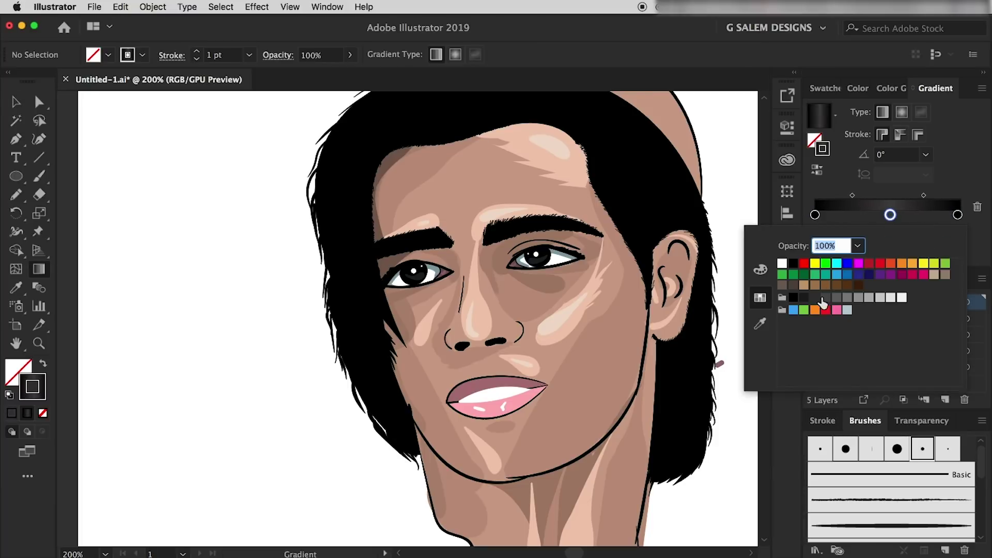
{"action": "double_click", "coordinate": [823, 303]}
- Switch the middle stop's colour to Grayscale and drag its slider to black
{"action": "double_click", "coordinate": [890, 215]}
{"action": "left_click", "coordinate": [760, 269]}
{"action": "left_click", "coordinate": [959, 231]}
{"action": "left_click", "coordinate": [896, 263]}
{"action": "left_click", "coordinate": [959, 231]}
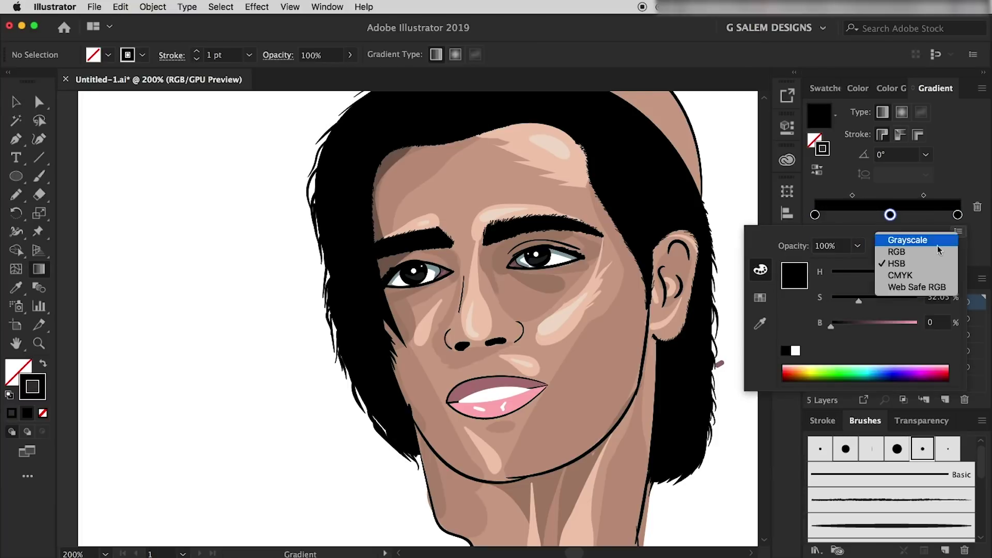
{"action": "left_click", "coordinate": [939, 247]}
{"action": "left_click_drag", "start_coordinate": [831, 271], "coordinate": [882, 271]}
{"action": "left_click", "coordinate": [960, 241]}
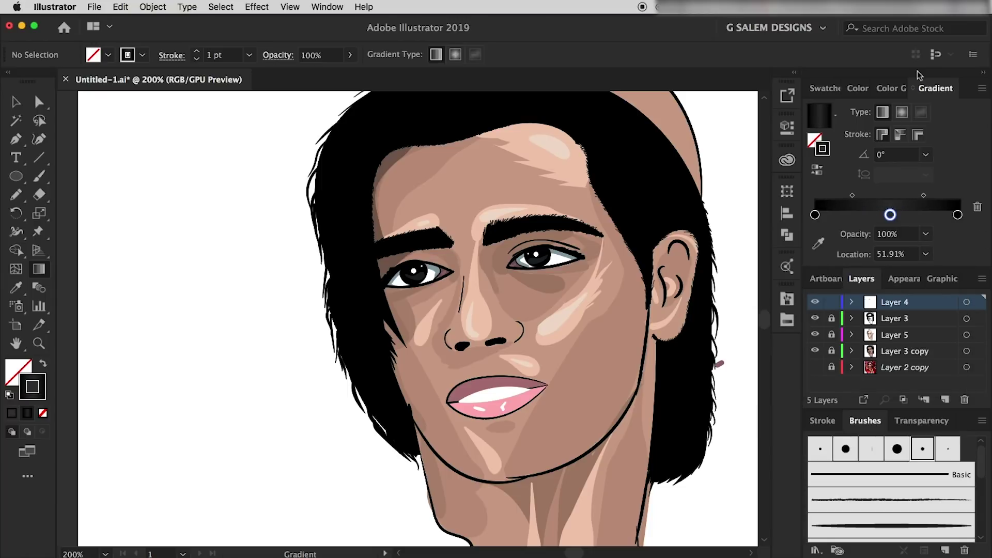
{"action": "left_click", "coordinate": [826, 88]}
{"action": "scroll", "coordinate": [491, 257], "scroll_direction": "up", "scroll_amount": 2}
- Set the Paintbrush to 0.75 pt and paint short grey hair strokes across the eyebrows
{"action": "scroll", "coordinate": [491, 257], "scroll_direction": "up", "scroll_amount": 5}
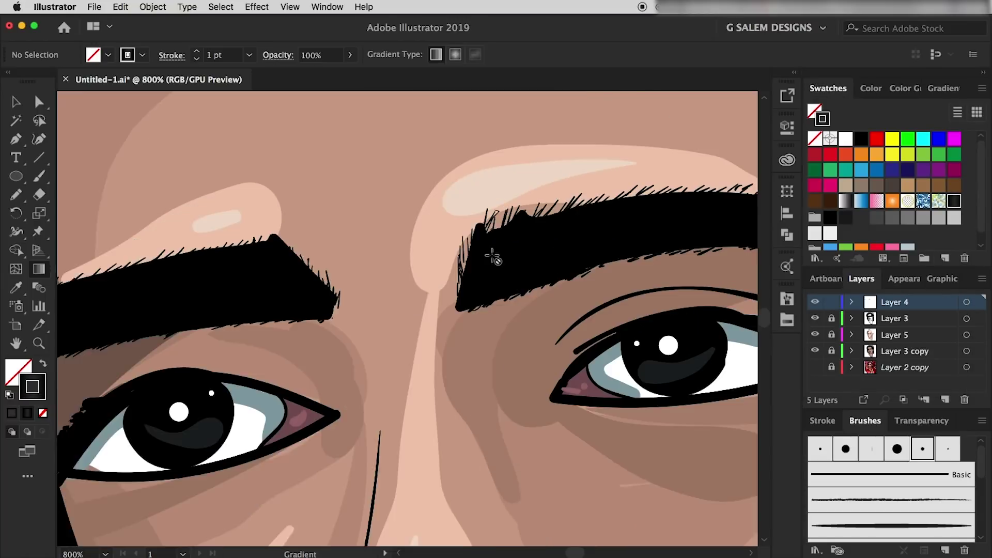
{"action": "scroll", "coordinate": [492, 257], "scroll_direction": "right", "scroll_amount": 5}
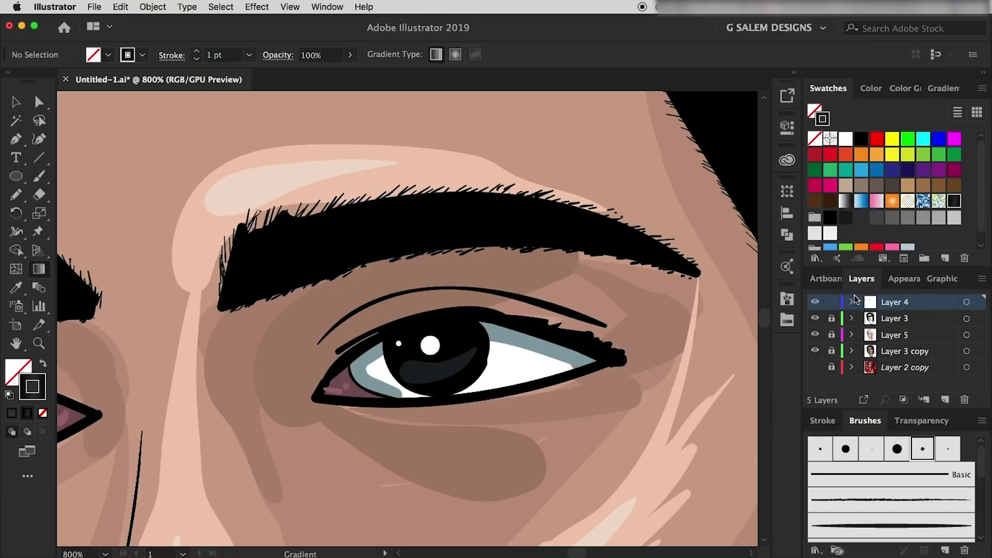
{"action": "key", "text": "b"}
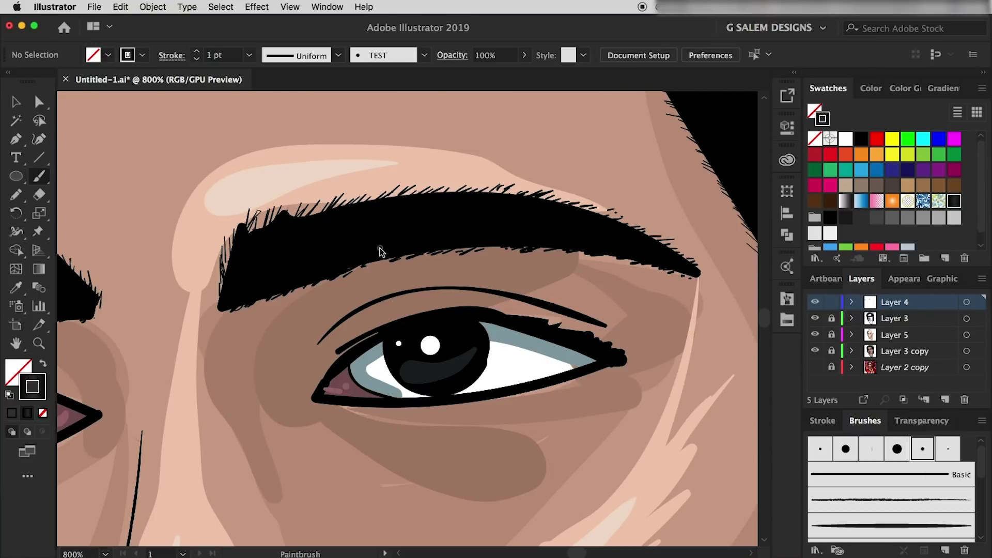
{"action": "left_click", "coordinate": [249, 55]}
{"action": "left_click", "coordinate": [269, 103]}
{"action": "mouse_move", "coordinate": [250, 293]}
{"action": "left_mouse_down"}
{"action": "mouse_move", "coordinate": [357, 222]}
{"action": "mouse_move", "coordinate": [448, 234]}
{"action": "mouse_move", "coordinate": [588, 230]}
{"action": "mouse_move", "coordinate": [645, 247]}
{"action": "mouse_move", "coordinate": [252, 235]}
{"action": "left_mouse_up"}
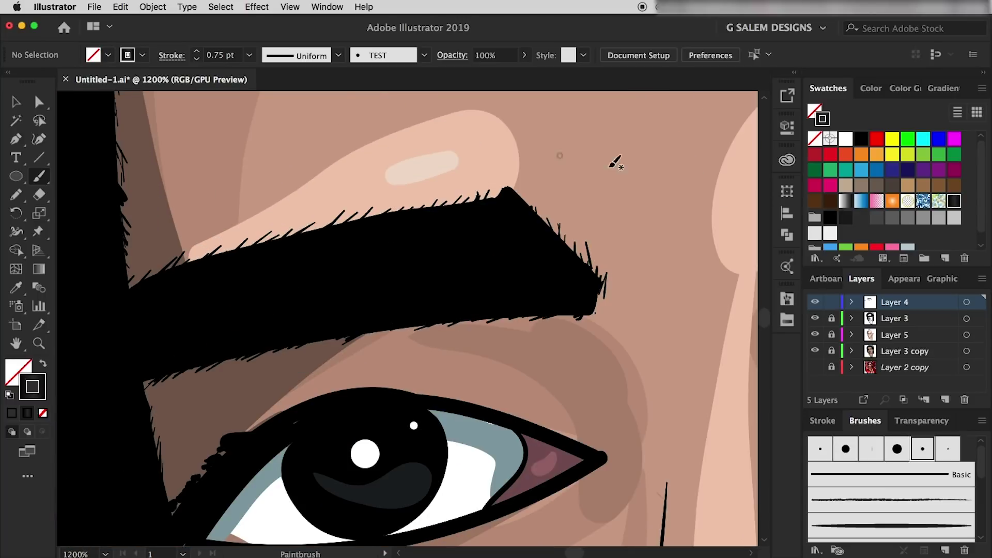
{"action": "mouse_move", "coordinate": [600, 305]}
{"action": "left_mouse_down"}
{"action": "mouse_move", "coordinate": [442, 255]}
{"action": "mouse_move", "coordinate": [299, 310]}
{"action": "mouse_move", "coordinate": [238, 347]}
{"action": "left_mouse_up"}
{"action": "left_click_drag", "start_coordinate": [496, 273], "coordinate": [362, 310]}
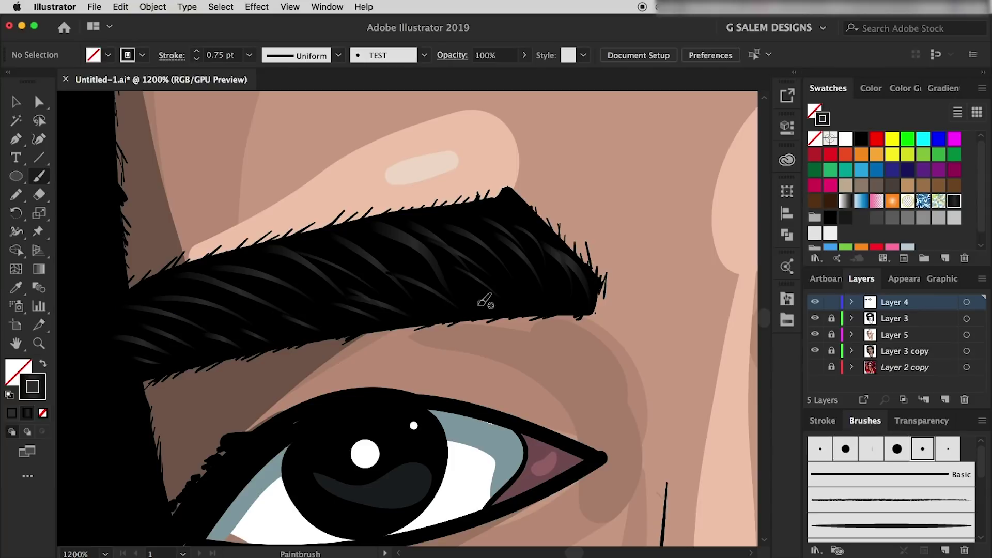
{"action": "left_click_drag", "start_coordinate": [533, 206], "coordinate": [460, 212]}
{"action": "mouse_move", "coordinate": [408, 261]}
{"action": "left_mouse_down"}
{"action": "mouse_move", "coordinate": [301, 297]}
{"action": "mouse_move", "coordinate": [269, 330]}
{"action": "left_mouse_up"}
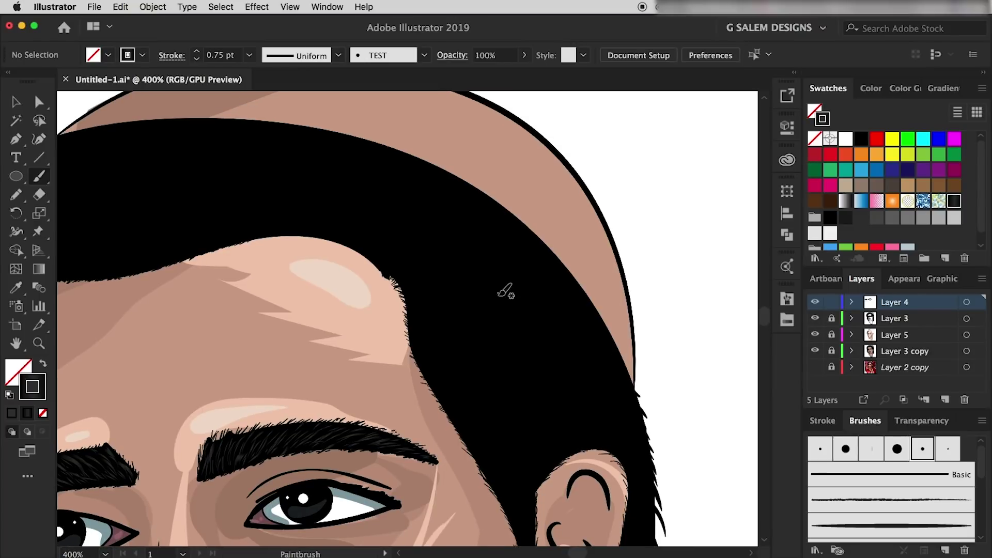
- Sample the forehead skin colour as the stroke and paint a tapered parting line through the hair
{"action": "key", "text": "i"}
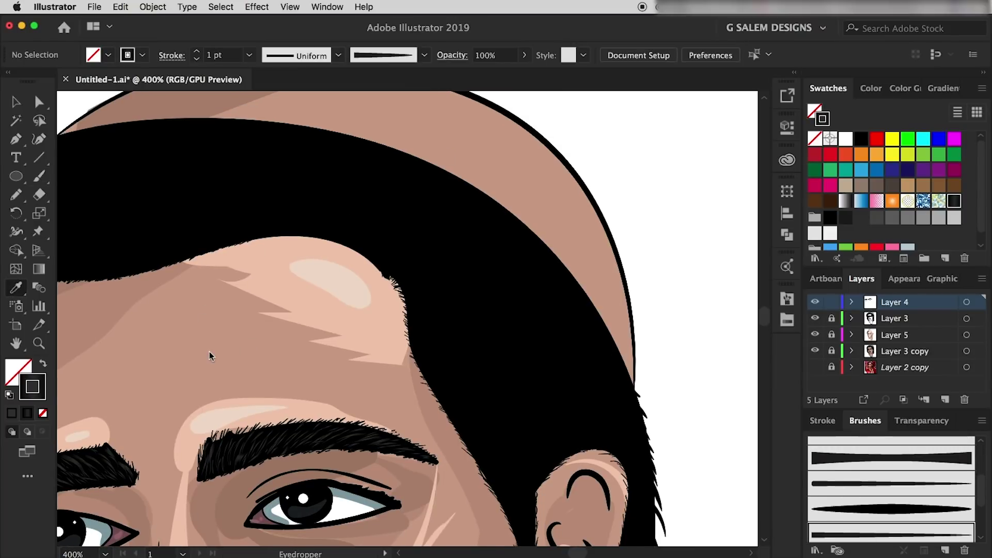
{"action": "left_click", "coordinate": [210, 355]}
{"action": "key", "text": "shift+x"}
{"action": "key", "text": "b"}
{"action": "left_click_drag", "start_coordinate": [356, 258], "coordinate": [424, 168]}
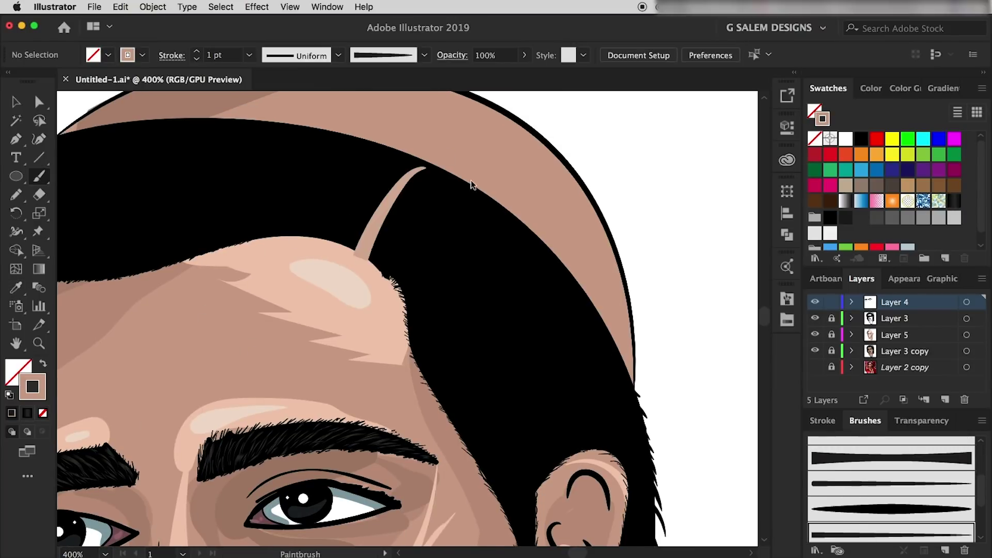
{"action": "key", "text": "ctrl+z"}
{"action": "key", "text": "ctrl+shift+z"}
{"action": "key", "text": "ctrl+z"}
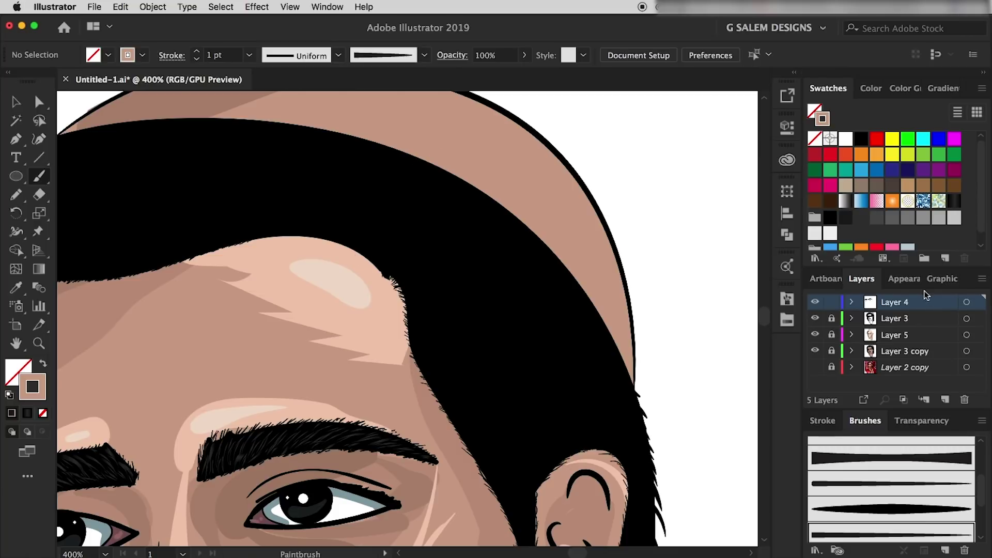
{"action": "left_click_drag", "start_coordinate": [345, 247], "coordinate": [410, 195]}
- Drag the parting stroke's lower anchor so its base tucks into the forehead
{"action": "key", "text": "ctrl+0"}
{"action": "scroll", "coordinate": [664, 321], "scroll_direction": "up", "scroll_amount": 5}
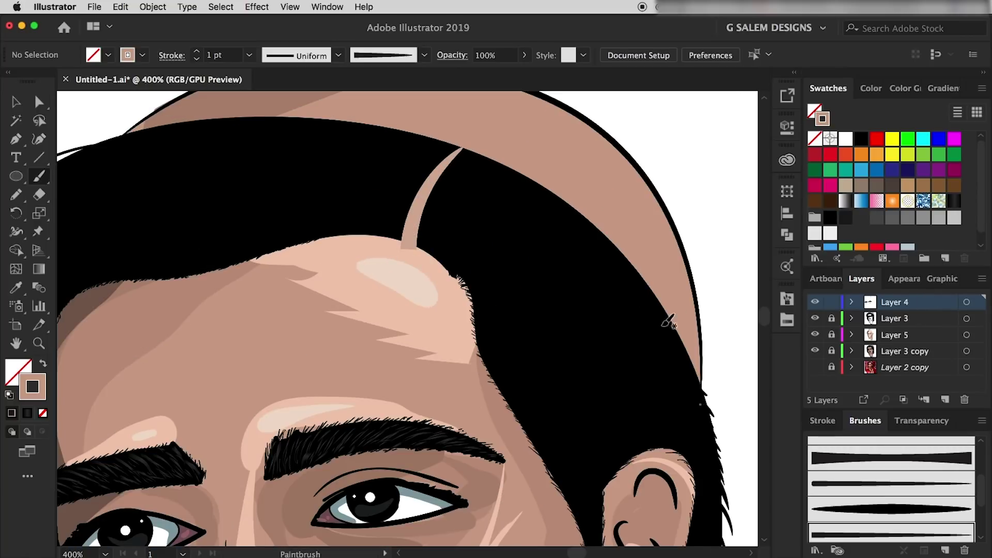
{"action": "key", "text": "a"}
{"action": "left_click", "coordinate": [405, 255]}
{"action": "scroll", "coordinate": [422, 253], "scroll_direction": "down", "scroll_amount": 5}
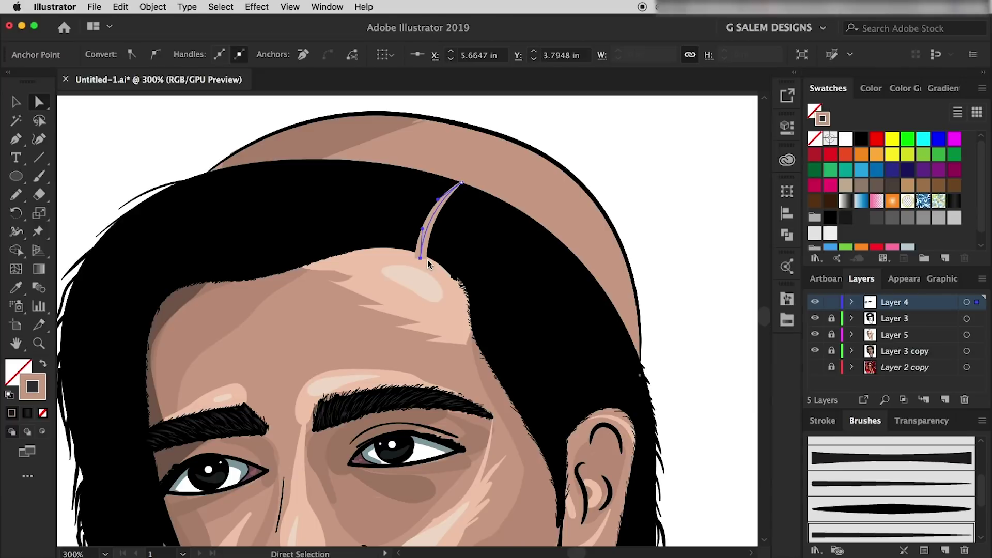
{"action": "left_click", "coordinate": [427, 258]}
{"action": "scroll", "coordinate": [475, 313], "scroll_direction": "up", "scroll_amount": 5}
{"action": "left_click_drag", "start_coordinate": [401, 283], "coordinate": [492, 283]}
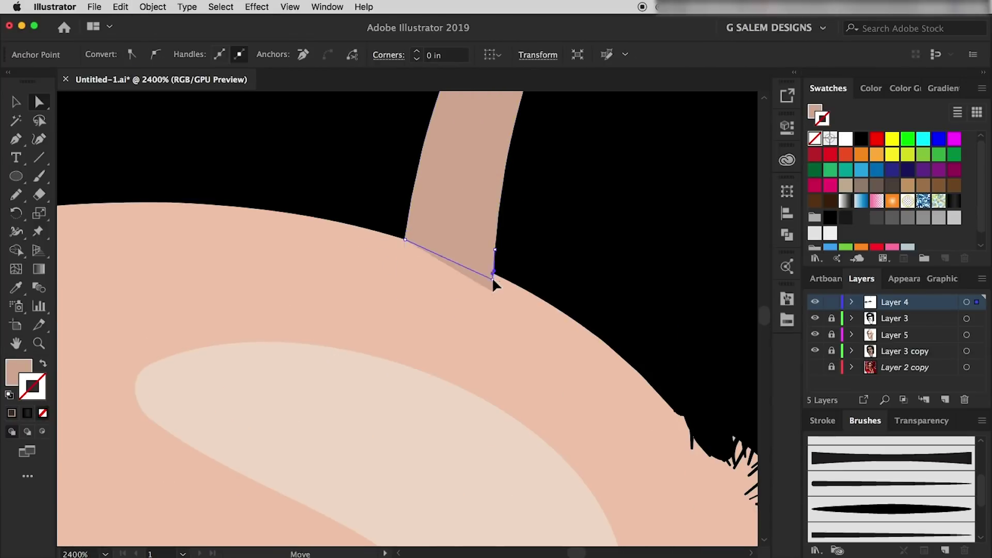
{"action": "scroll", "coordinate": [518, 337], "scroll_direction": "down", "scroll_amount": 3}
{"action": "left_click", "coordinate": [518, 337]}
{"action": "scroll", "coordinate": [518, 337], "scroll_direction": "down", "scroll_amount": 5}
{"action": "scroll", "coordinate": [519, 336], "scroll_direction": "down", "scroll_amount": 2}
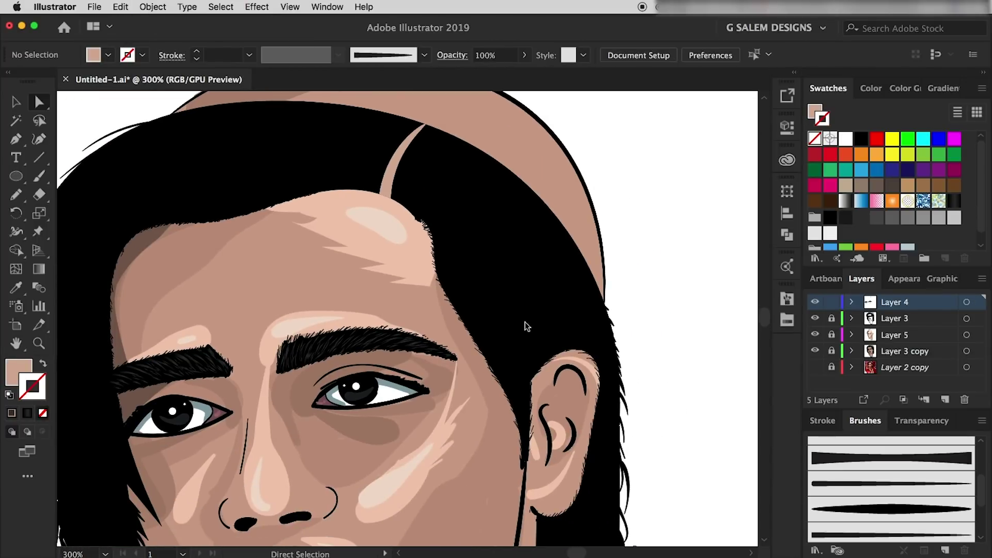
- Swap fill and stroke, then set the stroke colour to the black swatch
{"action": "key", "text": "shift+x"}
{"action": "scroll", "coordinate": [467, 319], "scroll_direction": "down", "scroll_amount": 2}
{"action": "scroll", "coordinate": [466, 317], "scroll_direction": "up", "scroll_amount": 3}
{"action": "scroll", "coordinate": [467, 314], "scroll_direction": "up", "scroll_amount": 2}
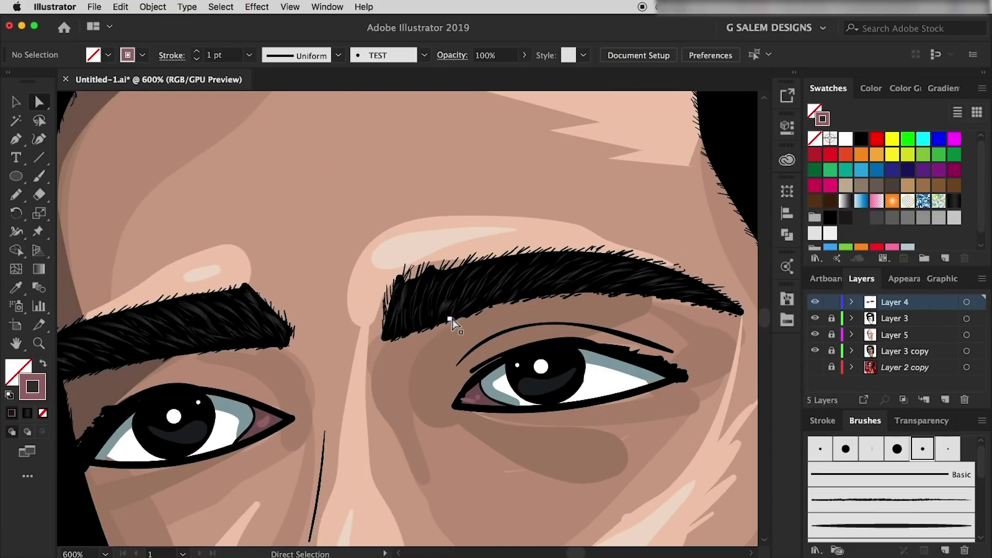
{"action": "left_click", "coordinate": [873, 89]}
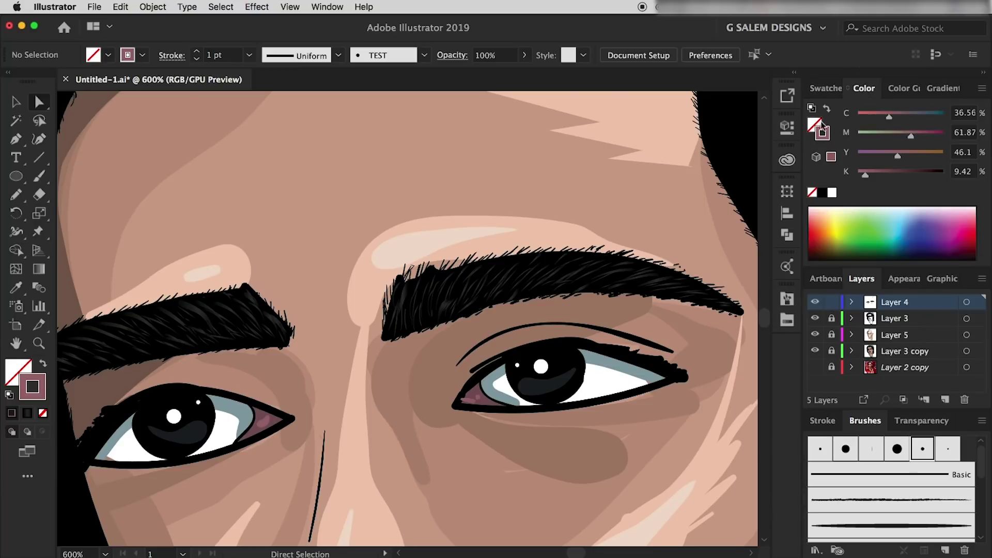
{"action": "left_click", "coordinate": [832, 88]}
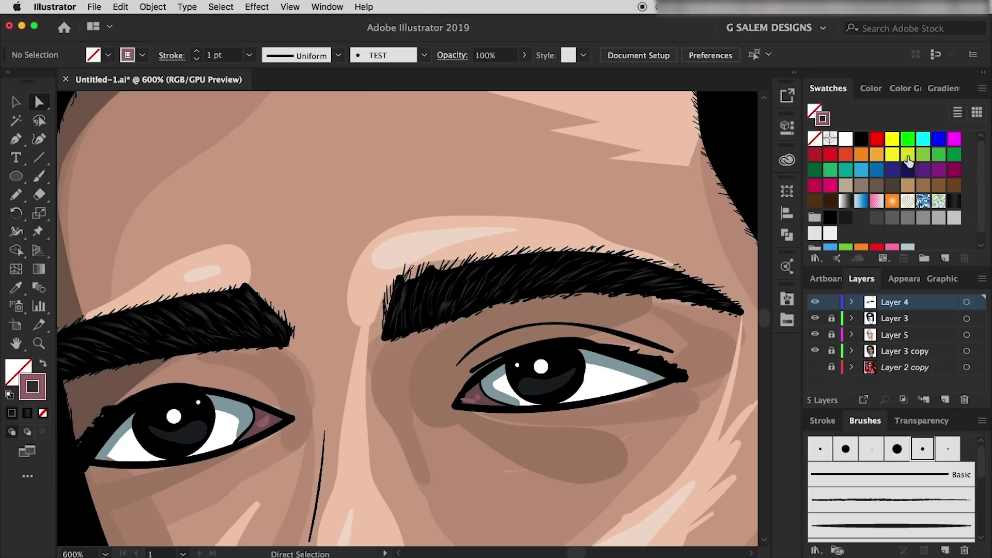
{"action": "left_click", "coordinate": [954, 203]}
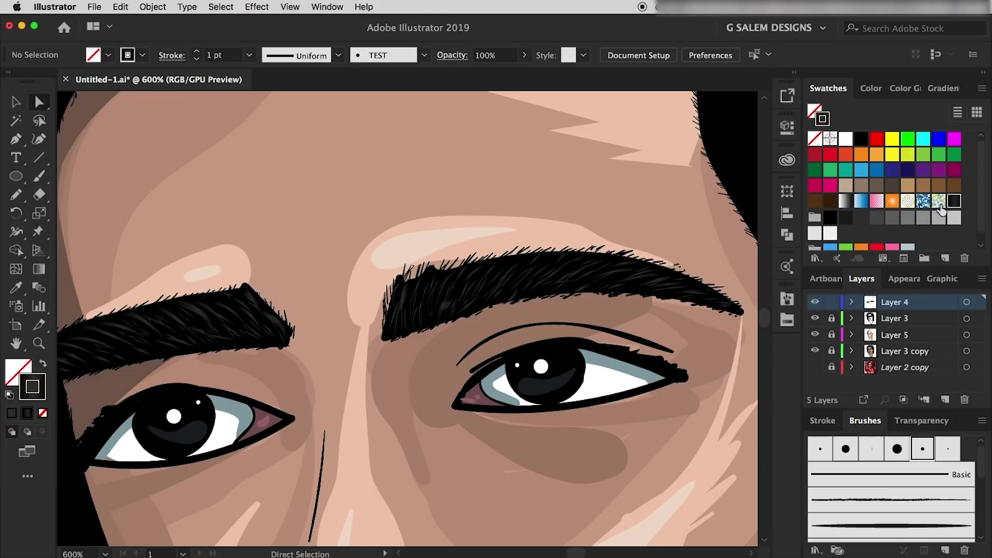
- Look through the Color Guide, Color and Gradient panels, then return to Swatches
{"action": "left_click", "coordinate": [899, 90]}
{"action": "left_click", "coordinate": [850, 90]}
{"action": "left_click", "coordinate": [937, 90]}
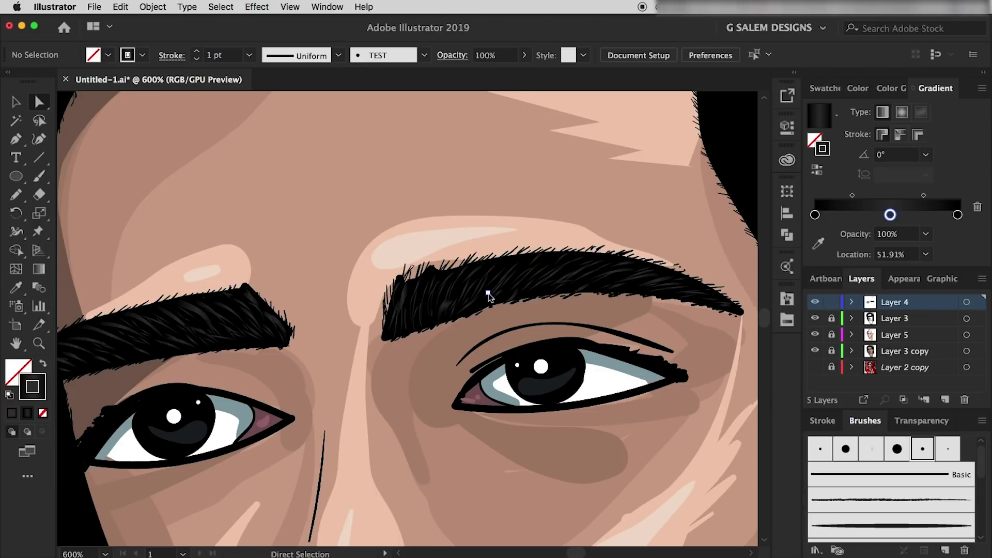
{"action": "scroll", "coordinate": [489, 293], "scroll_direction": "up", "scroll_amount": 5}
{"action": "scroll", "coordinate": [488, 295], "scroll_direction": "up", "scroll_amount": 5}
{"action": "scroll", "coordinate": [477, 316], "scroll_direction": "up", "scroll_amount": 5}
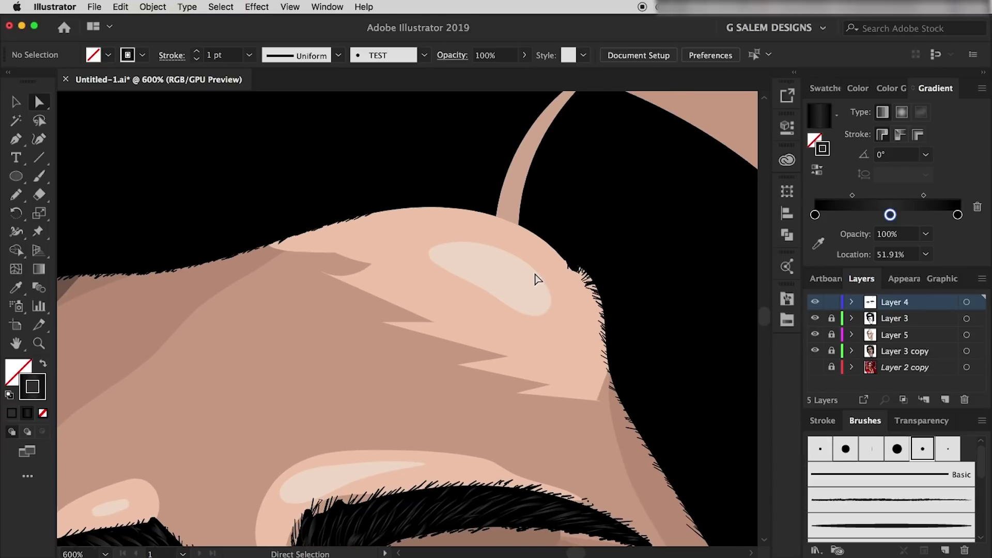
{"action": "scroll", "coordinate": [537, 279], "scroll_direction": "up", "scroll_amount": 5}
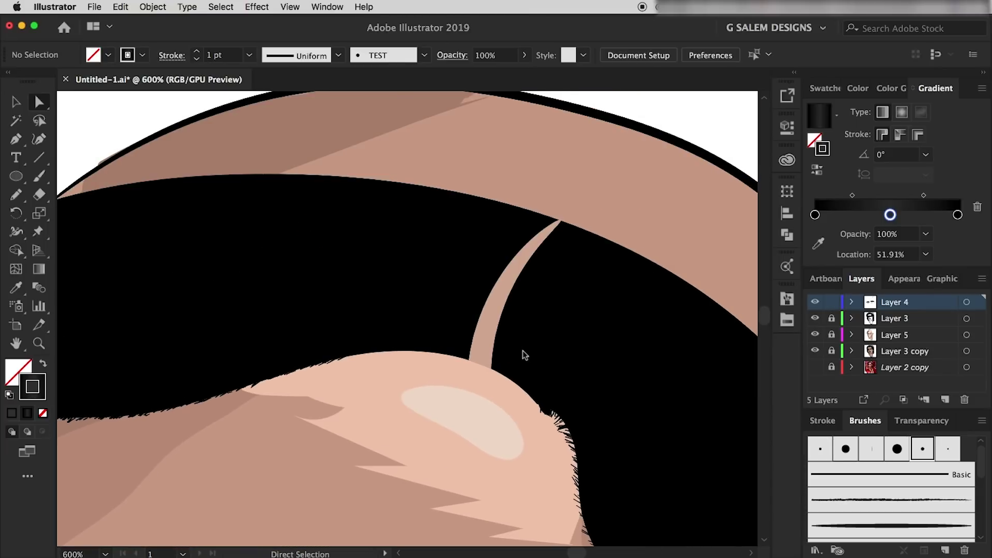
{"action": "scroll", "coordinate": [522, 351], "scroll_direction": "down", "scroll_amount": 5}
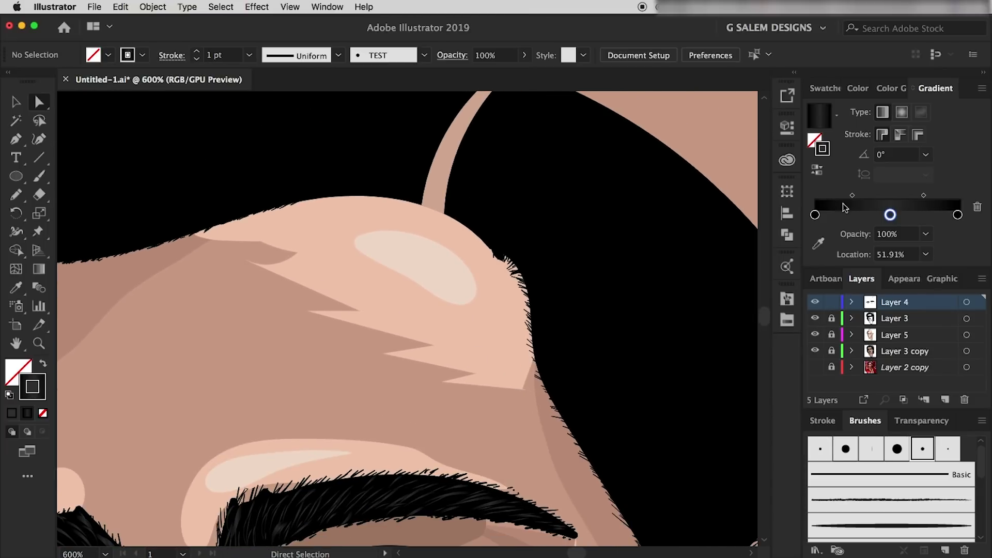
{"action": "left_click", "coordinate": [827, 88]}
- Paint dark-grey glossy streaks beside the parting and down the right side toward the ear
{"action": "key", "text": "super+minus"}
{"action": "key", "text": "super+minus"}
{"action": "key", "text": "b"}
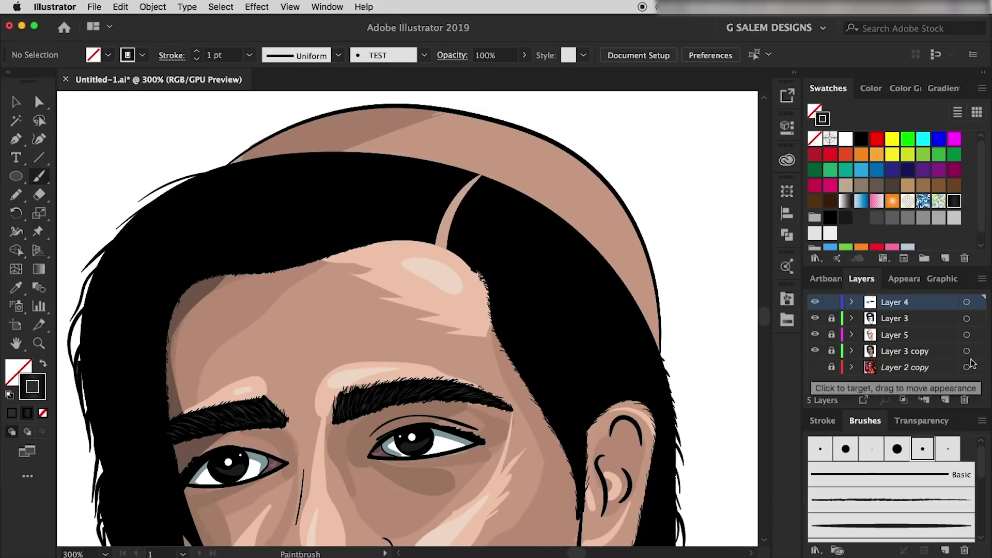
{"action": "left_click_drag", "start_coordinate": [469, 206], "coordinate": [594, 260]}
{"action": "left_click_drag", "start_coordinate": [536, 299], "coordinate": [592, 375]}
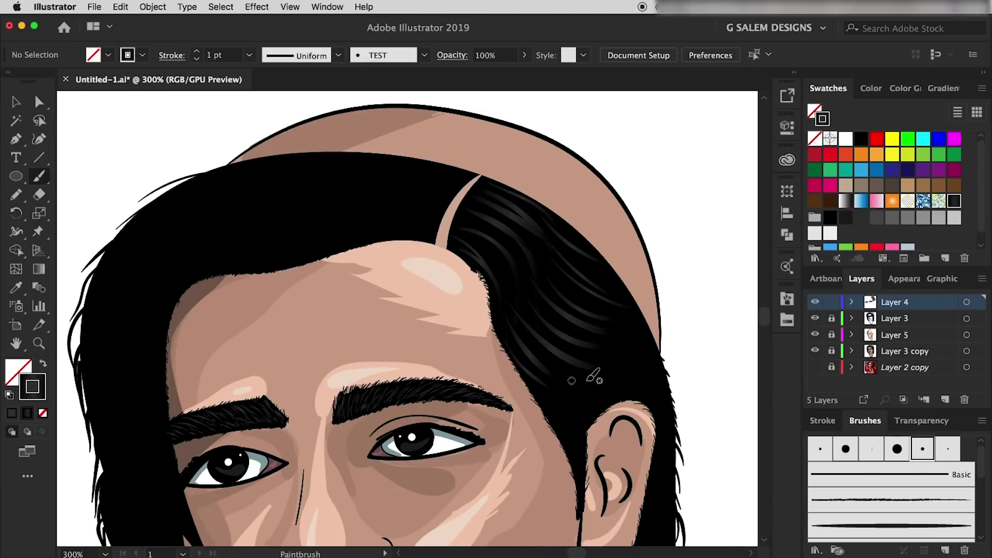
{"action": "left_click_drag", "start_coordinate": [600, 328], "coordinate": [651, 346]}
{"action": "left_click_drag", "start_coordinate": [622, 303], "coordinate": [653, 362]}
- Add grey highlight strands across the top and down the left side of the hair
{"action": "scroll", "coordinate": [620, 382], "scroll_direction": "down", "scroll_amount": 5}
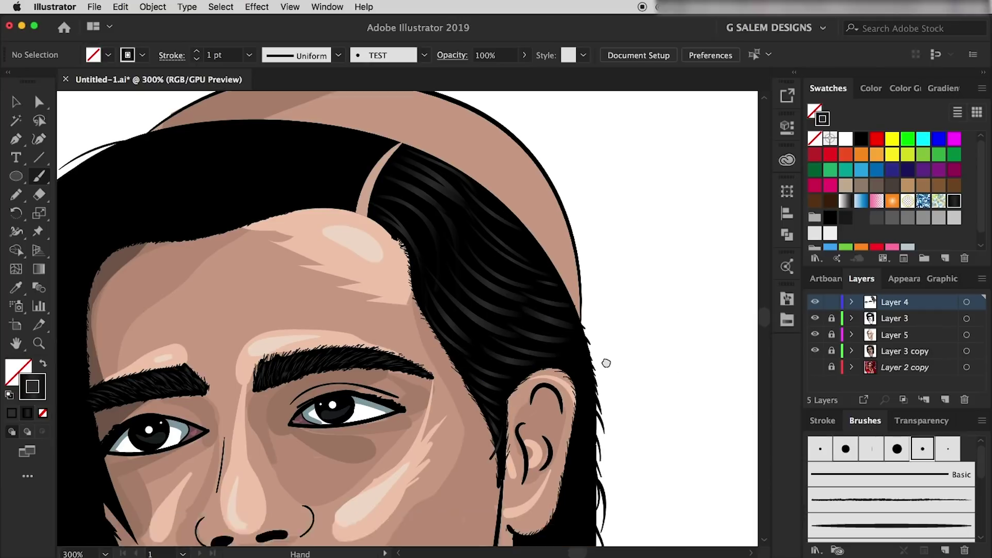
{"action": "scroll", "coordinate": [604, 362], "scroll_direction": "right", "scroll_amount": 3}
{"action": "scroll", "coordinate": [536, 366], "scroll_direction": "down", "scroll_amount": 5}
{"action": "scroll", "coordinate": [536, 365], "scroll_direction": "left", "scroll_amount": 1}
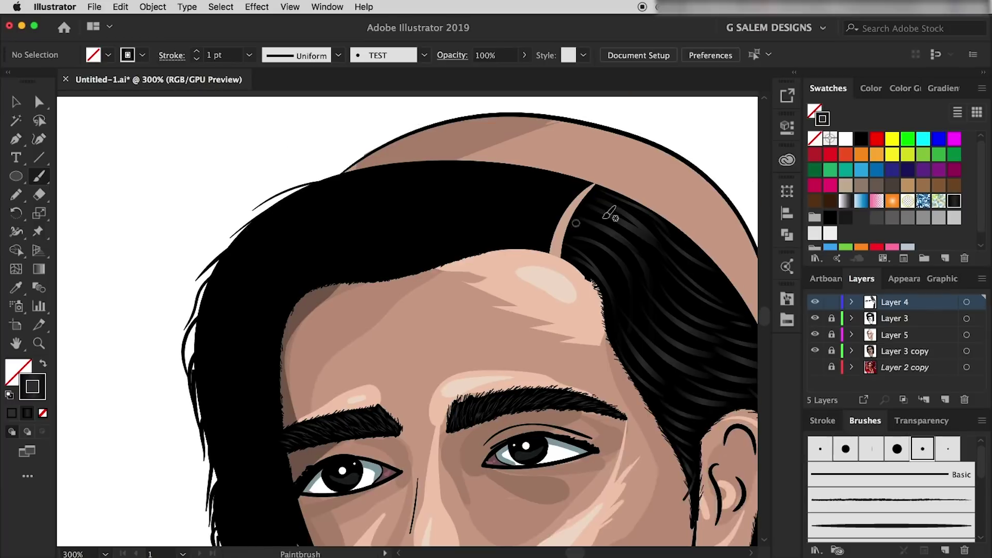
{"action": "scroll", "coordinate": [647, 259], "scroll_direction": "up", "scroll_amount": 2}
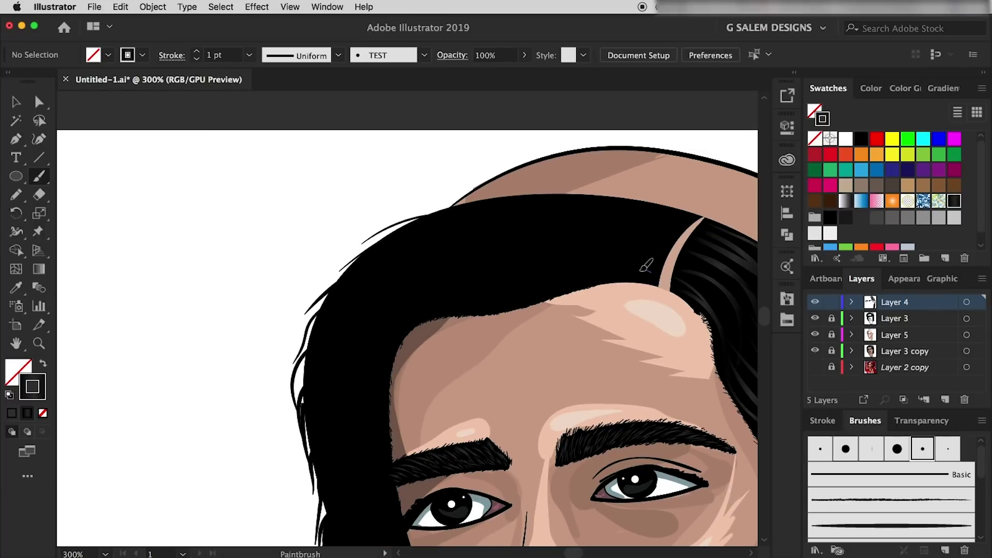
{"action": "mouse_move", "coordinate": [635, 259]}
{"action": "left_mouse_down"}
{"action": "mouse_move", "coordinate": [444, 289]}
{"action": "mouse_move", "coordinate": [485, 207]}
{"action": "mouse_move", "coordinate": [398, 207]}
{"action": "left_mouse_up"}
{"action": "scroll", "coordinate": [408, 269], "scroll_direction": "down", "scroll_amount": 5}
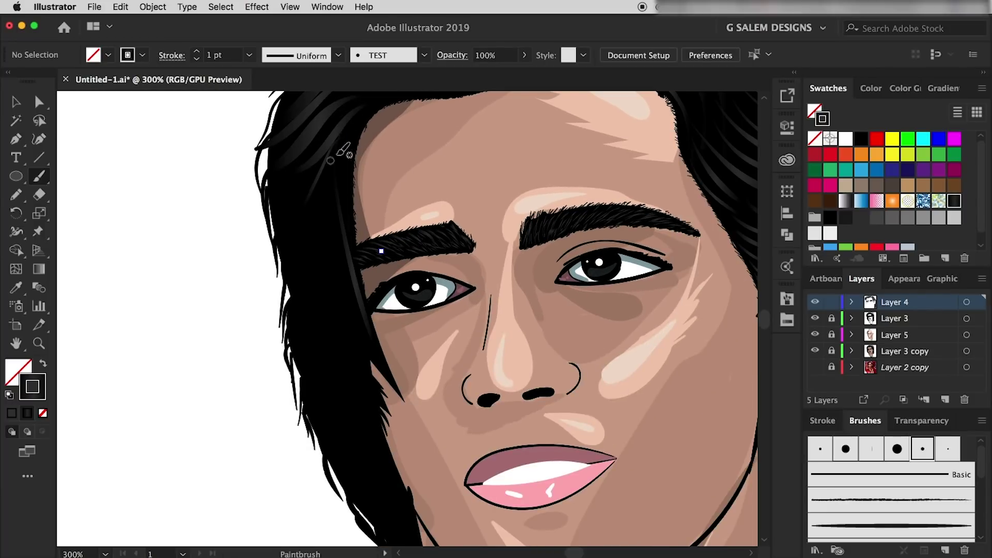
{"action": "mouse_move", "coordinate": [332, 160]}
{"action": "left_mouse_down"}
{"action": "mouse_move", "coordinate": [357, 326]}
{"action": "mouse_move", "coordinate": [344, 312]}
{"action": "left_mouse_up"}
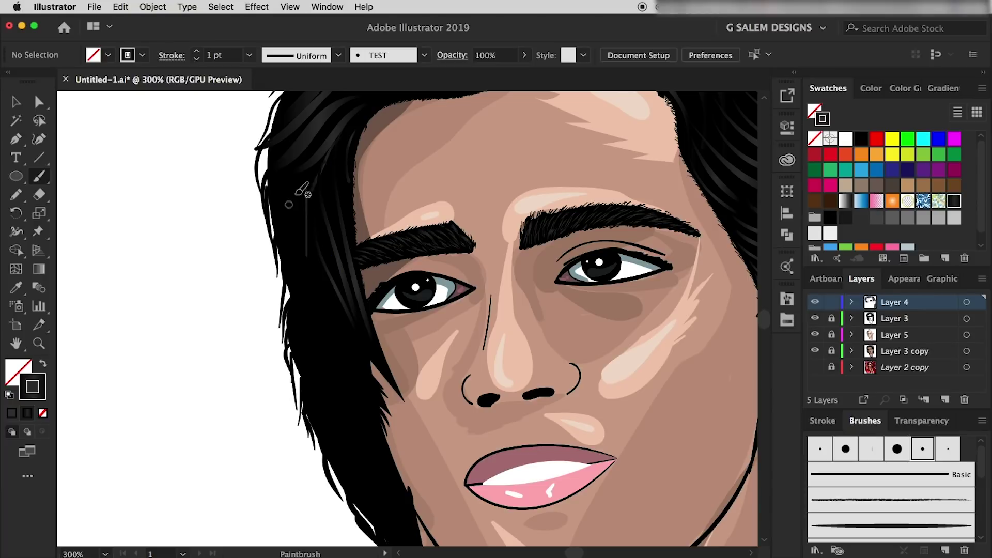
{"action": "left_click_drag", "start_coordinate": [308, 253], "coordinate": [345, 311]}
- Paint hatched hair strands along both the left and right edges of the parting
{"action": "scroll", "coordinate": [370, 330], "scroll_direction": "down", "scroll_amount": 5}
{"action": "scroll", "coordinate": [310, 259], "scroll_direction": "right", "scroll_amount": 3}
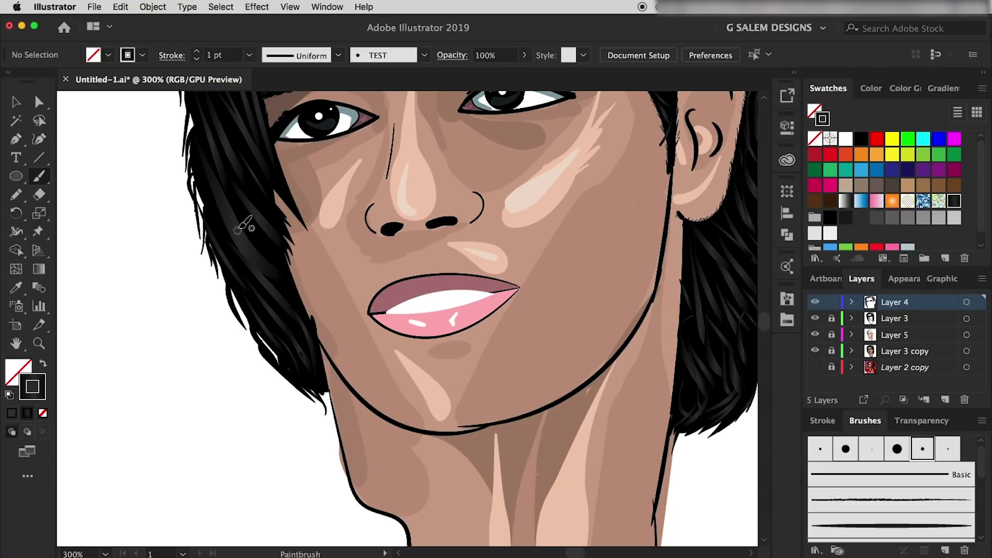
{"action": "key", "text": "ctrl+minus"}
{"action": "key", "text": "ctrl+minus"}
{"action": "key", "text": "ctrl+plus"}
{"action": "key", "text": "ctrl+plus"}
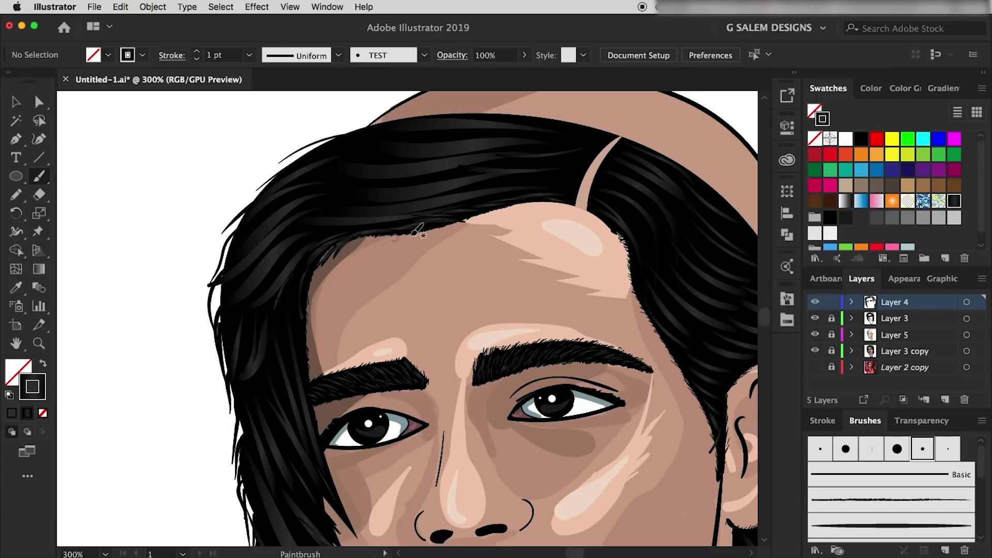
{"action": "scroll", "coordinate": [627, 138], "scroll_direction": "up", "scroll_amount": 2}
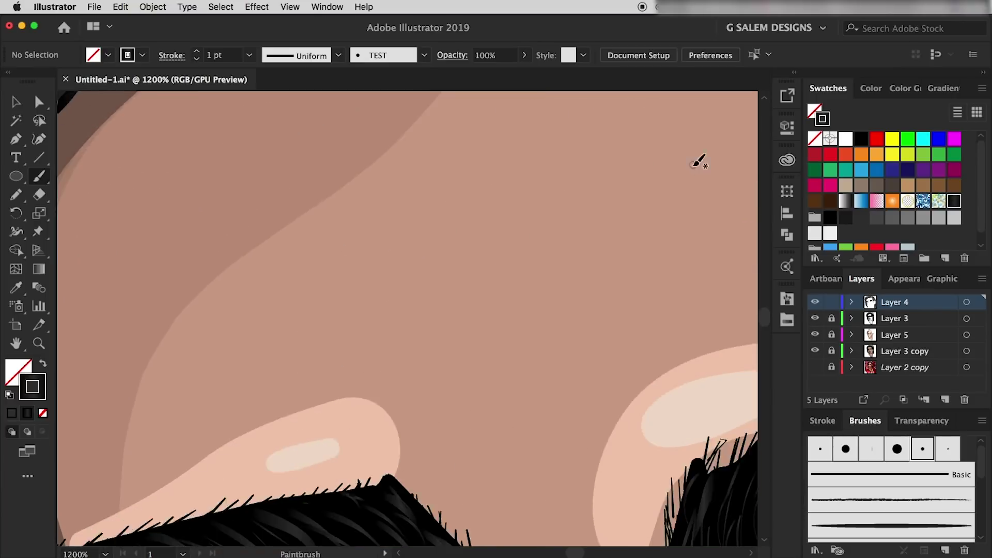
{"action": "scroll", "coordinate": [627, 138], "scroll_direction": "up", "scroll_amount": 2}
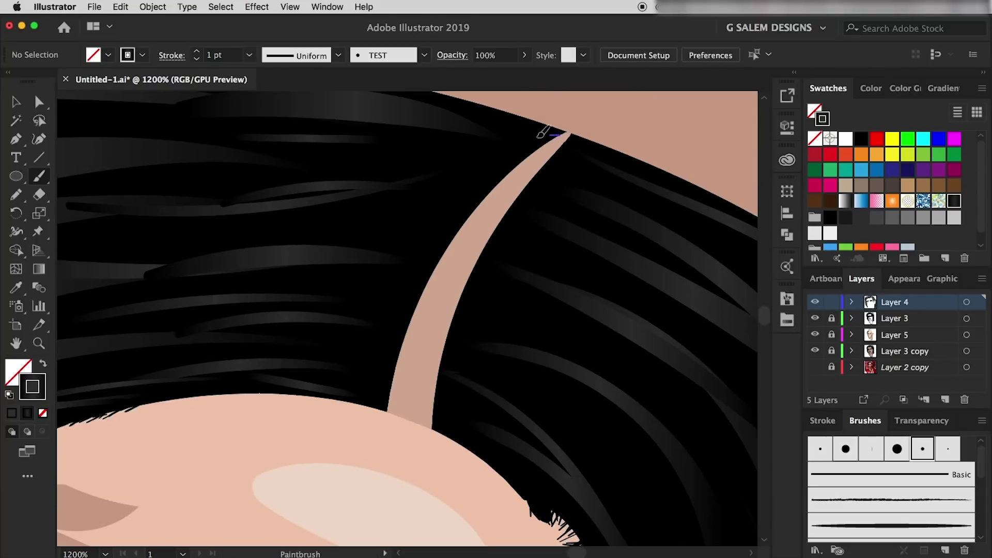
{"action": "mouse_move", "coordinate": [561, 134]}
{"action": "left_mouse_down"}
{"action": "mouse_move", "coordinate": [429, 296]}
{"action": "mouse_move", "coordinate": [383, 409]}
{"action": "left_mouse_up"}
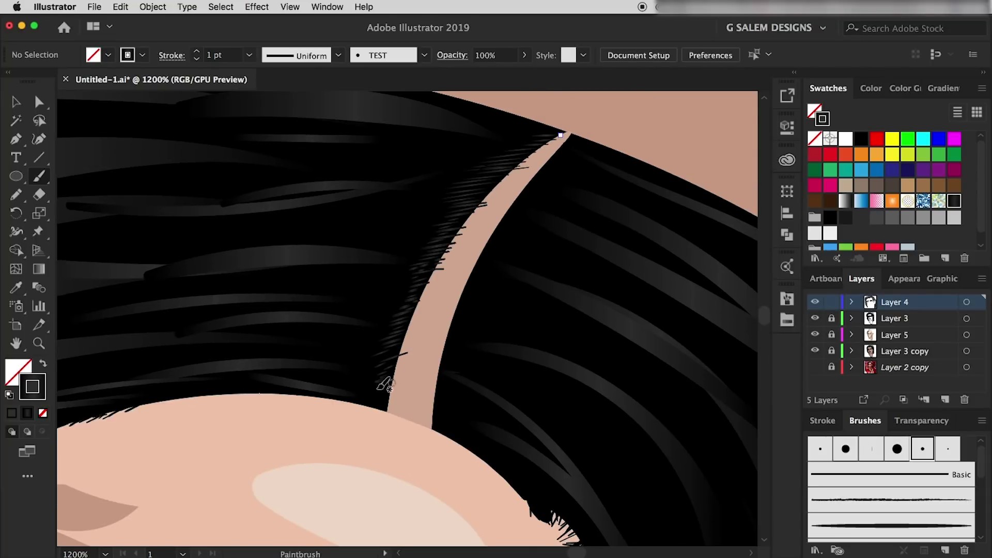
{"action": "mouse_move", "coordinate": [571, 134]}
{"action": "left_mouse_down"}
{"action": "mouse_move", "coordinate": [465, 292]}
{"action": "mouse_move", "coordinate": [433, 413]}
{"action": "left_mouse_up"}
{"action": "key", "text": "ctrl+1"}
{"action": "scroll", "coordinate": [516, 431], "scroll_direction": "up", "scroll_amount": 4}
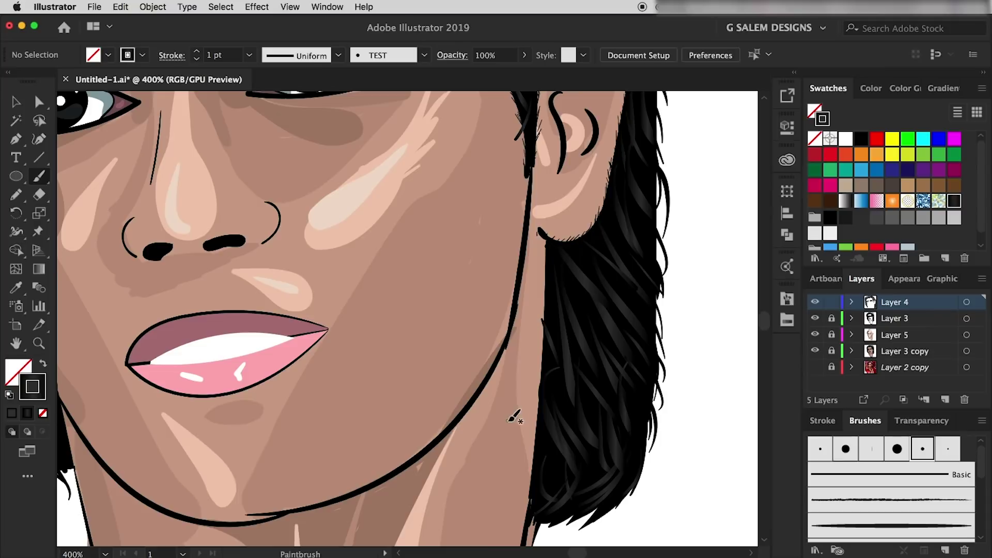
- On Layer 5, paint two forehead wrinkle lines plus thin creases by the mouth and right cheek
{"action": "key", "text": "a"}
{"action": "left_click", "coordinate": [514, 346]}
{"action": "scroll", "coordinate": [721, 411], "scroll_direction": "down", "scroll_amount": 4}
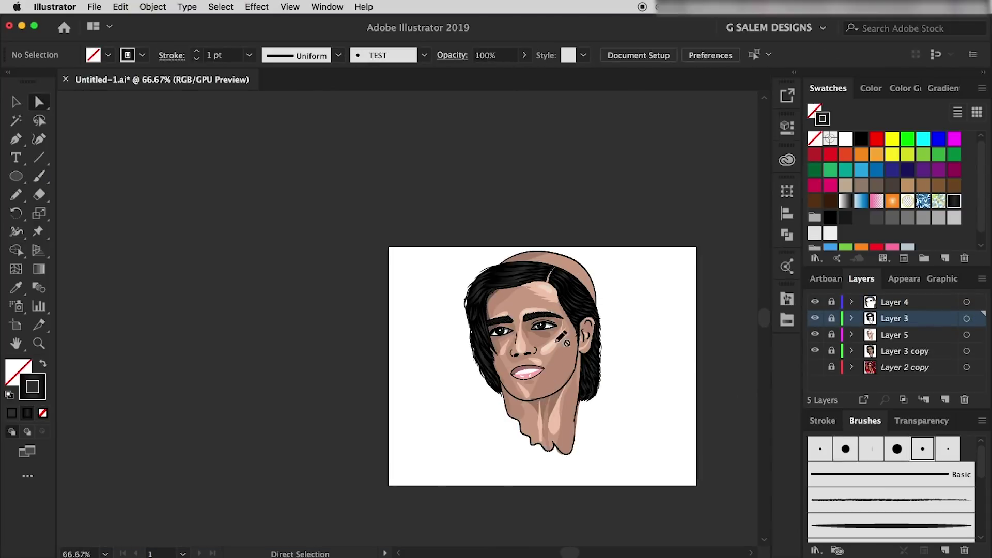
{"action": "scroll", "coordinate": [558, 331], "scroll_direction": "up", "scroll_amount": 2}
{"action": "left_click", "coordinate": [910, 335]}
{"action": "key", "text": "b"}
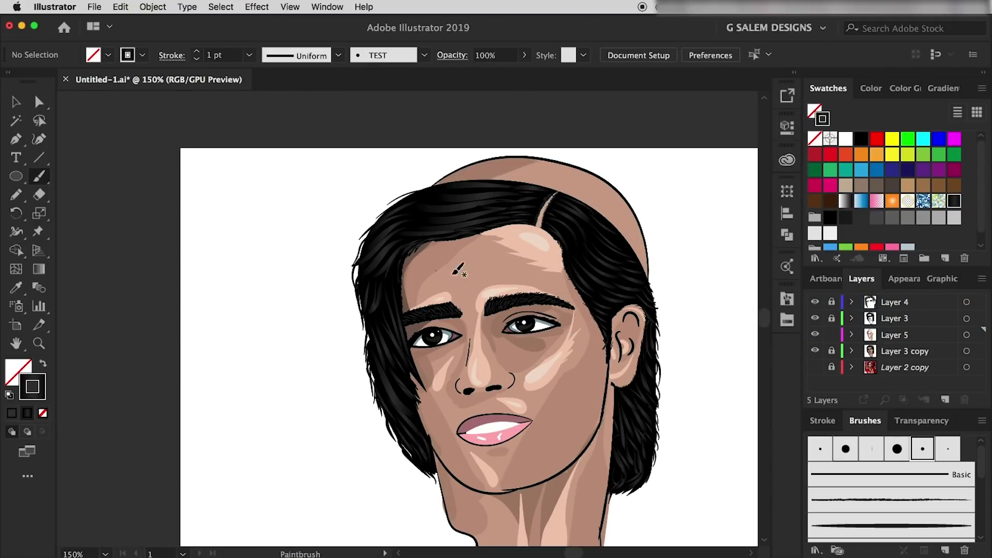
{"action": "left_click_drag", "start_coordinate": [442, 264], "coordinate": [510, 257]}
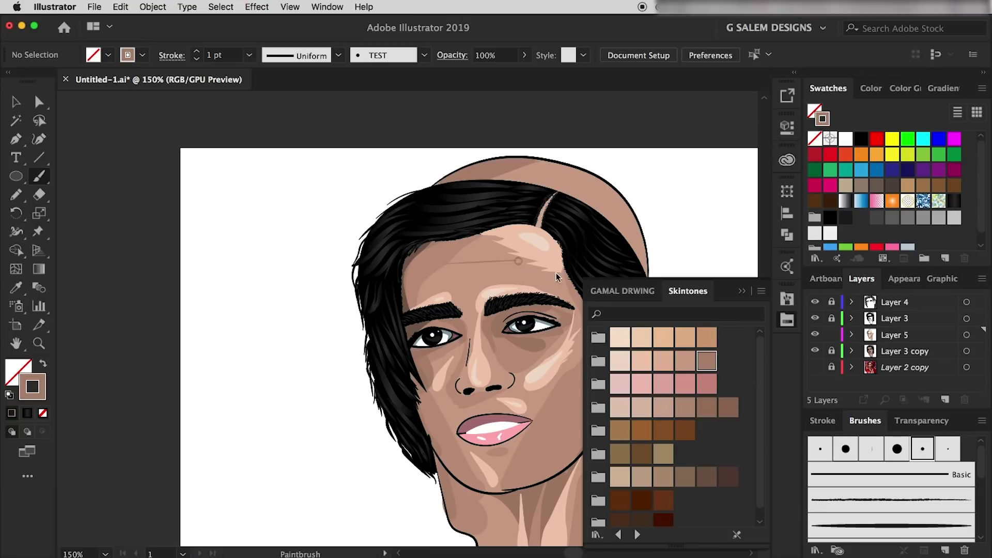
{"action": "left_click_drag", "start_coordinate": [440, 281], "coordinate": [509, 273]}
{"action": "left_click_drag", "start_coordinate": [443, 411], "coordinate": [454, 426]}
{"action": "left_click_drag", "start_coordinate": [552, 434], "coordinate": [566, 449]}
- Add an anchor point to the upper forehead wrinkle line
{"action": "key", "text": "a"}
{"action": "left_click", "coordinate": [509, 273]}
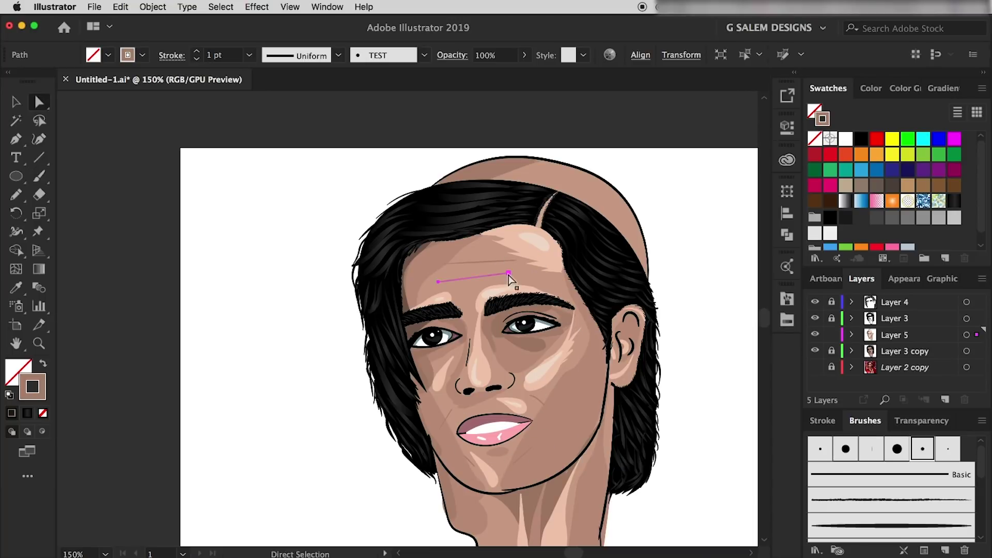
{"action": "key", "text": "p"}
{"action": "left_click", "coordinate": [478, 261]}
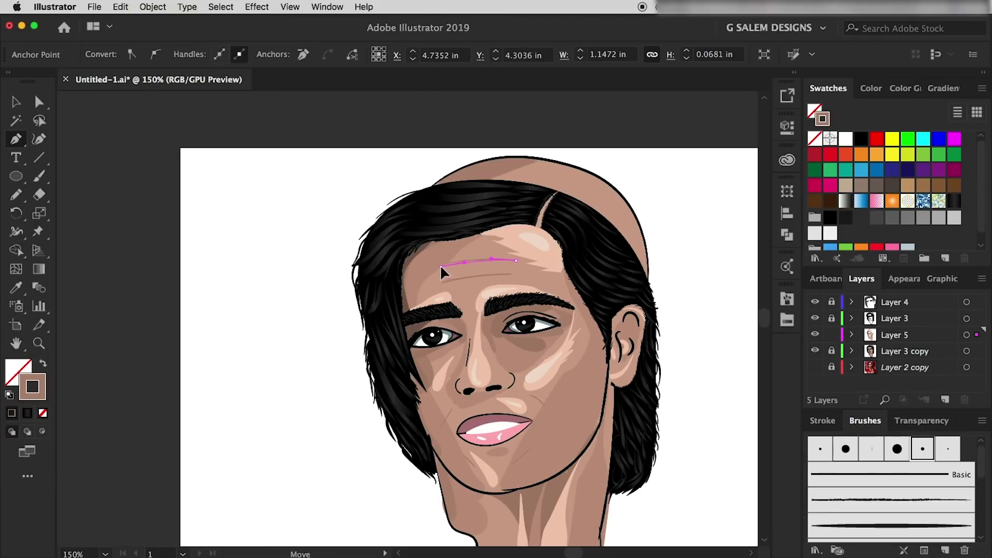
{"action": "key", "text": "ctrl+shift+a"}
{"action": "scroll", "coordinate": [574, 362], "scroll_direction": "down", "scroll_amount": 1}
{"action": "scroll", "coordinate": [511, 361], "scroll_direction": "up", "scroll_amount": 2}
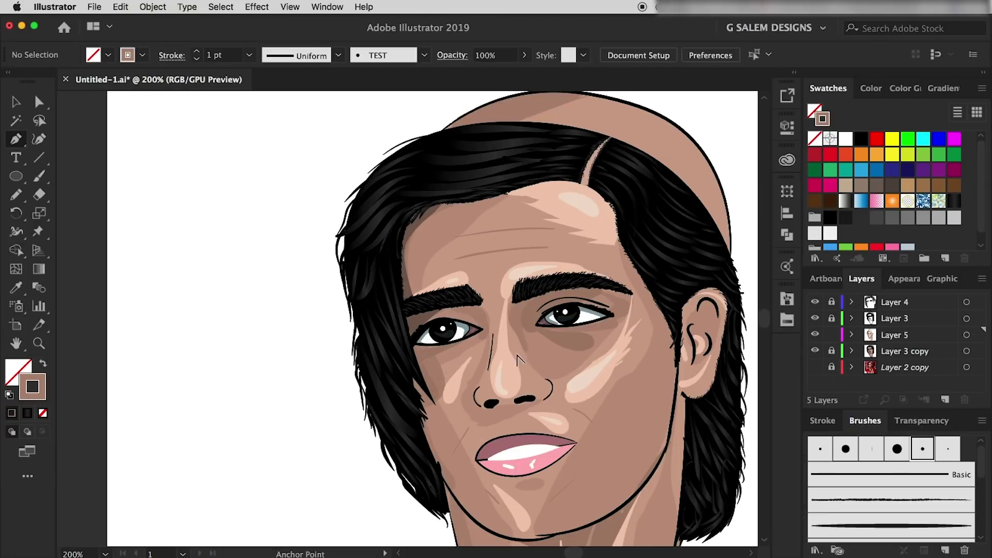
- Select the left-cheek hair strand, lock Layer 5, and target the Layer 3 copy layer
{"action": "key", "text": "a"}
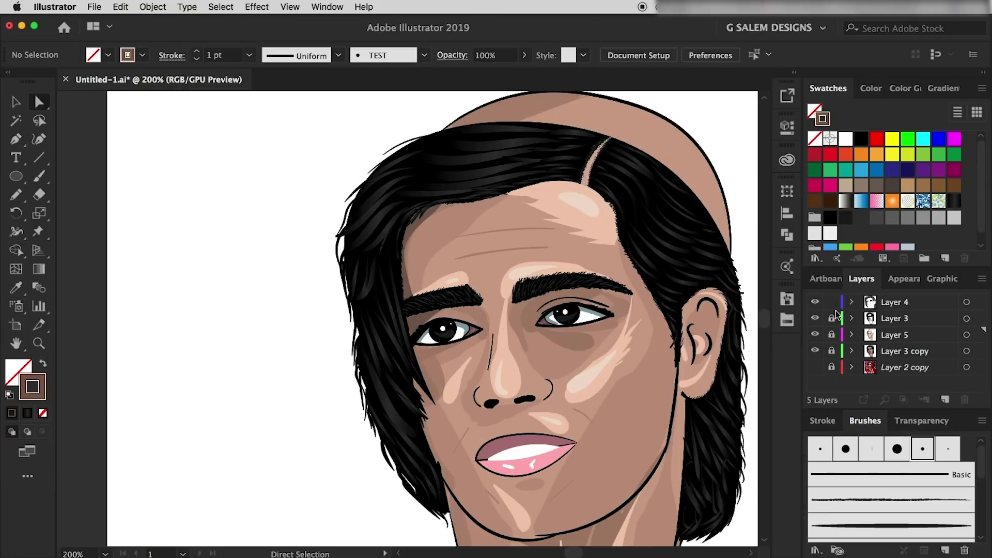
{"action": "left_click", "coordinate": [420, 371]}
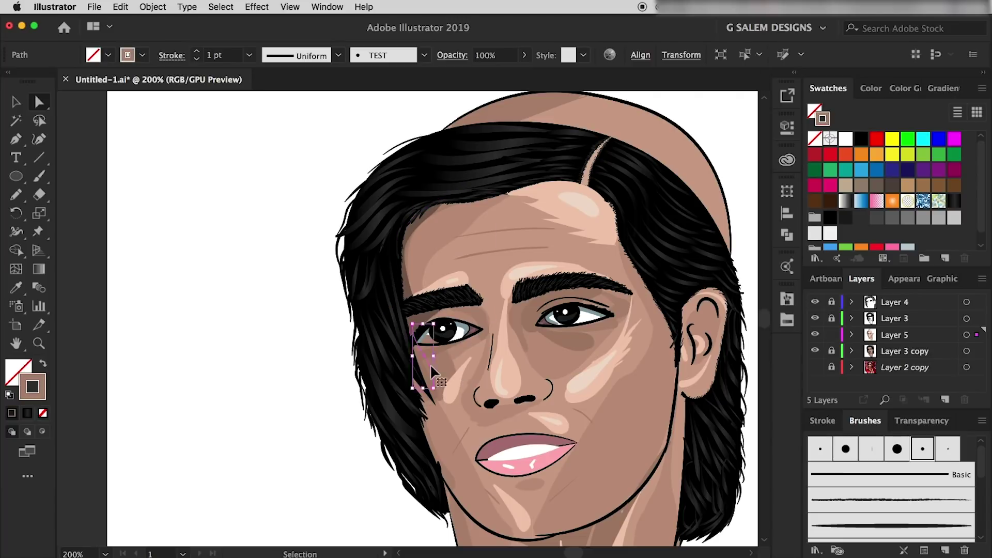
{"action": "left_click", "coordinate": [831, 334]}
{"action": "key", "text": "v"}
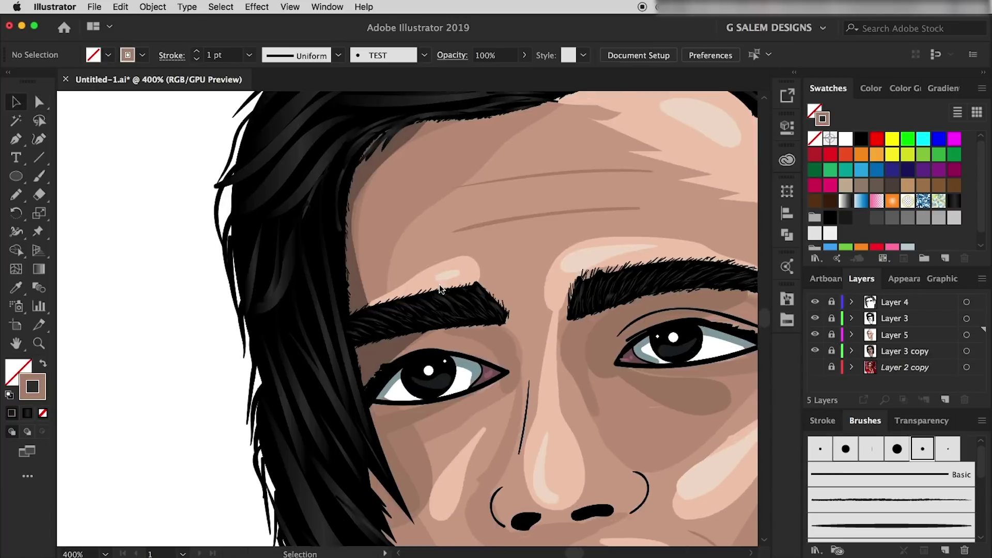
{"action": "left_click", "coordinate": [838, 357]}
- Unlock Layer 3 copy and fill the bald scalp cap with a dark brown swatch
{"action": "key", "text": "a"}
{"action": "left_click", "coordinate": [643, 220]}
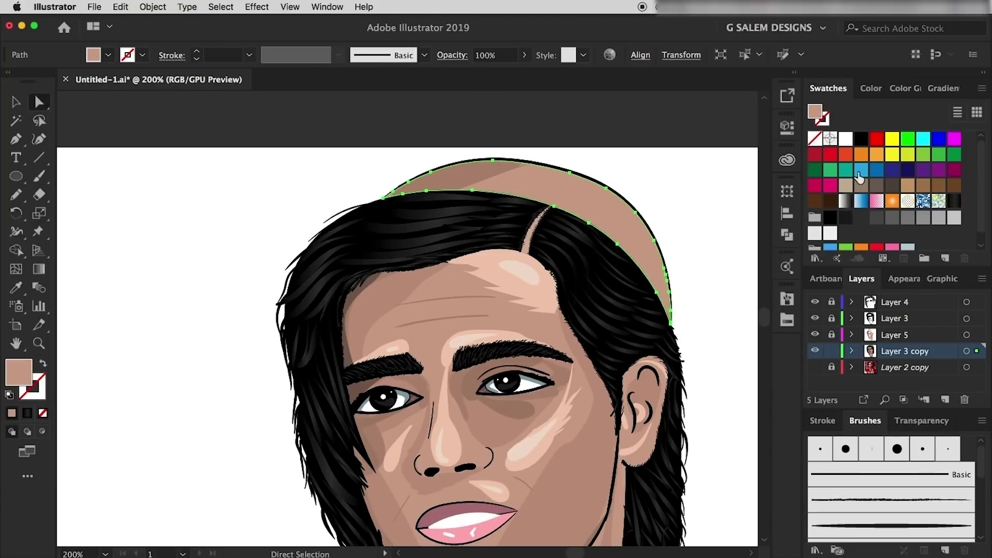
{"action": "left_click", "coordinate": [860, 184]}
{"action": "left_click", "coordinate": [891, 184]}
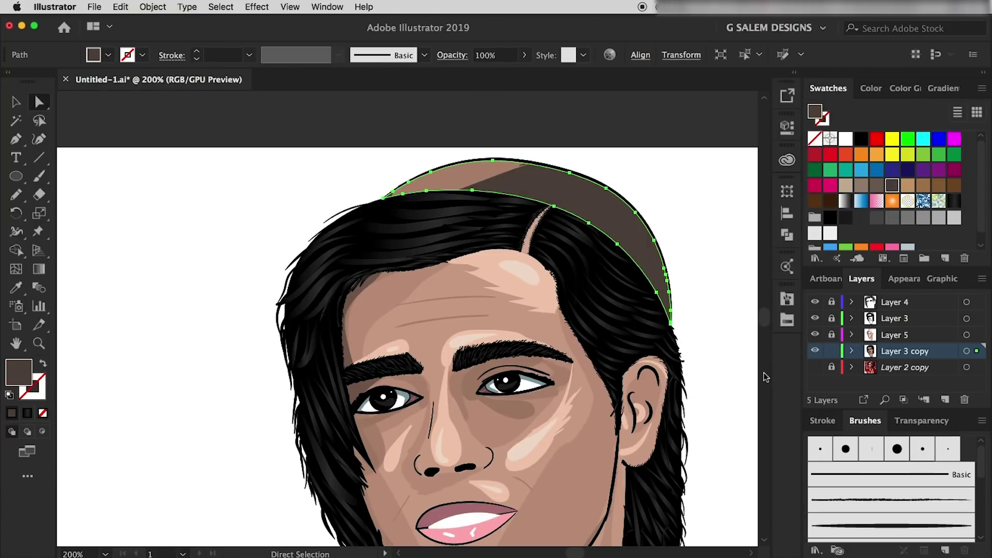
- Unlock Layer 5 and give the hair highlight shape a dark grey stroke
{"action": "left_click", "coordinate": [832, 334]}
{"action": "left_click", "coordinate": [463, 185]}
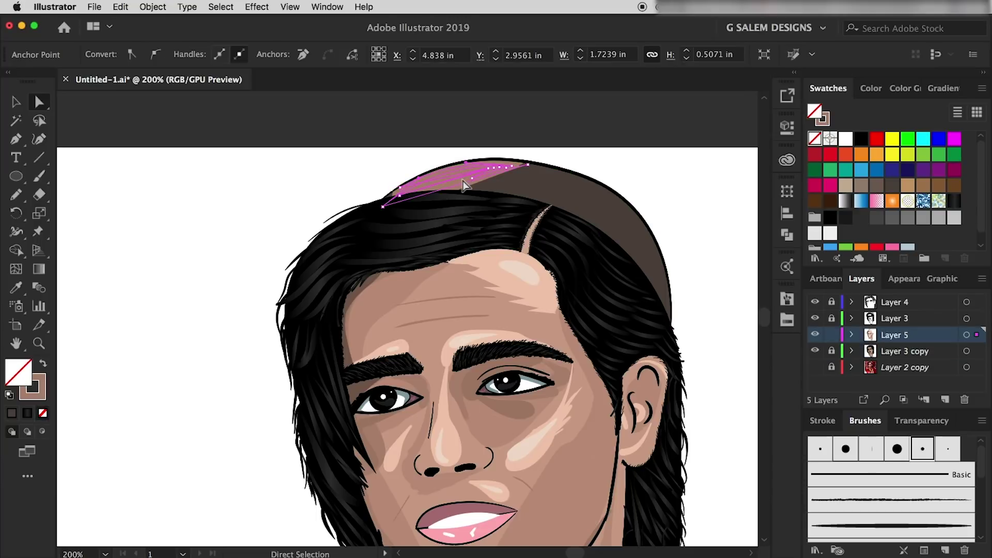
{"action": "left_click", "coordinate": [823, 119]}
{"action": "left_click", "coordinate": [845, 217]}
{"action": "left_click", "coordinate": [687, 258]}
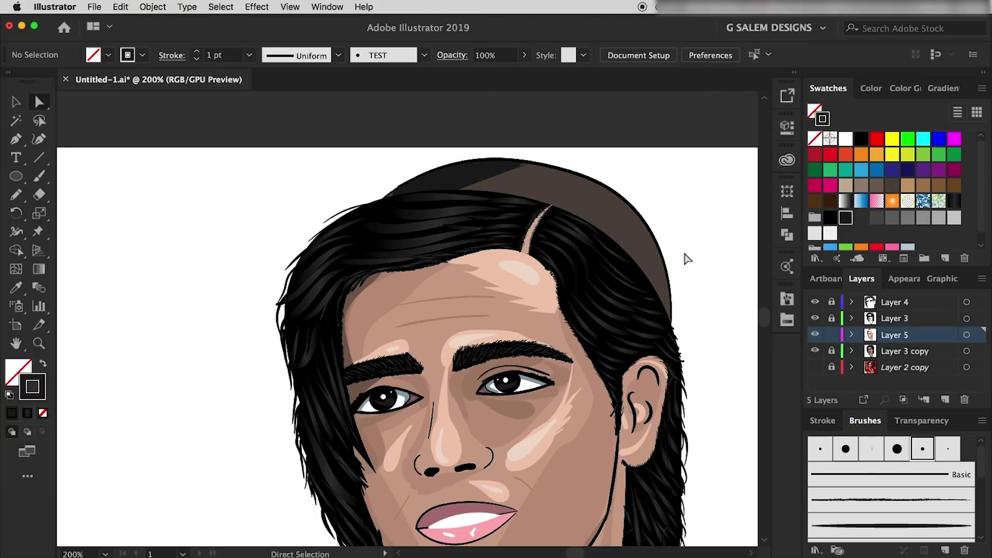
- Drag one hair-highlight anchor up to the scalp's top edge
{"action": "left_click", "coordinate": [464, 184]}
{"action": "key", "text": "ctrl+equal"}
{"action": "left_click", "coordinate": [290, 227]}
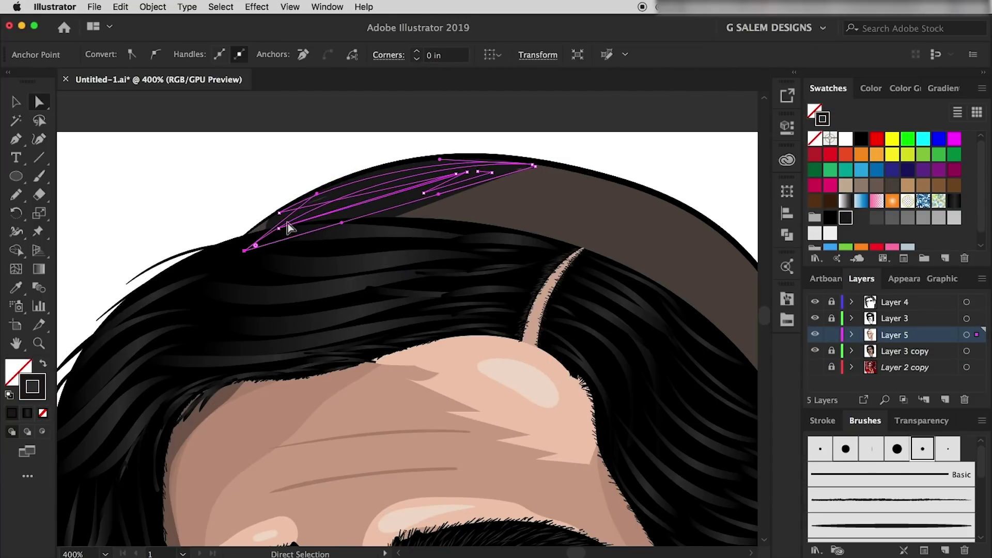
{"action": "left_click_drag", "start_coordinate": [290, 228], "coordinate": [531, 166]}
{"action": "key", "text": "ctrl+minus"}
{"action": "key", "text": "ctrl+minus"}
{"action": "key", "text": "ctrl+minus"}
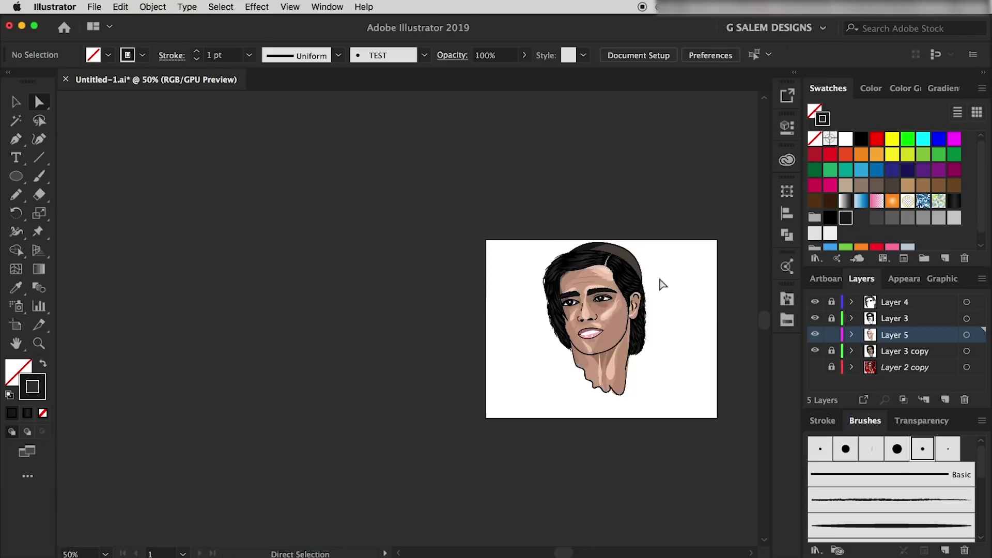
{"action": "scroll", "coordinate": [615, 295], "scroll_direction": "up", "scroll_amount": 4}
{"action": "scroll", "coordinate": [616, 321], "scroll_direction": "down", "scroll_amount": 1}
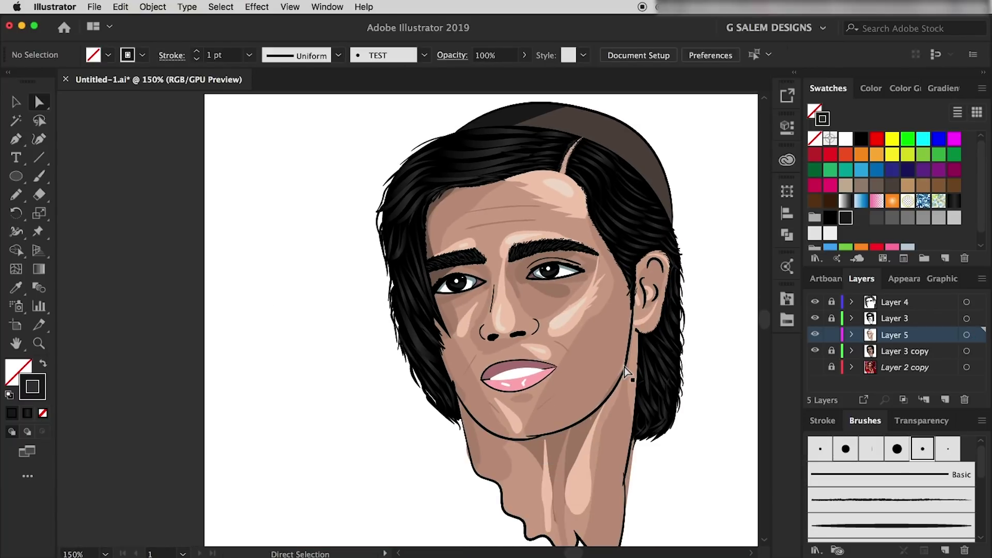